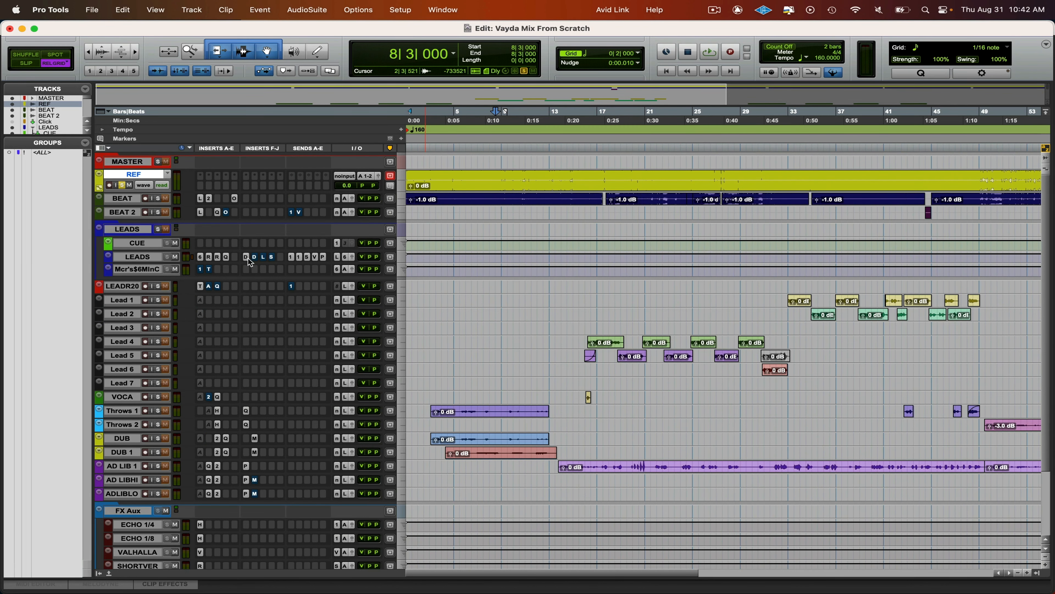
- Play the soloed reference from 8|3 and enlarge the REF track to inspect its waveform
key(space)
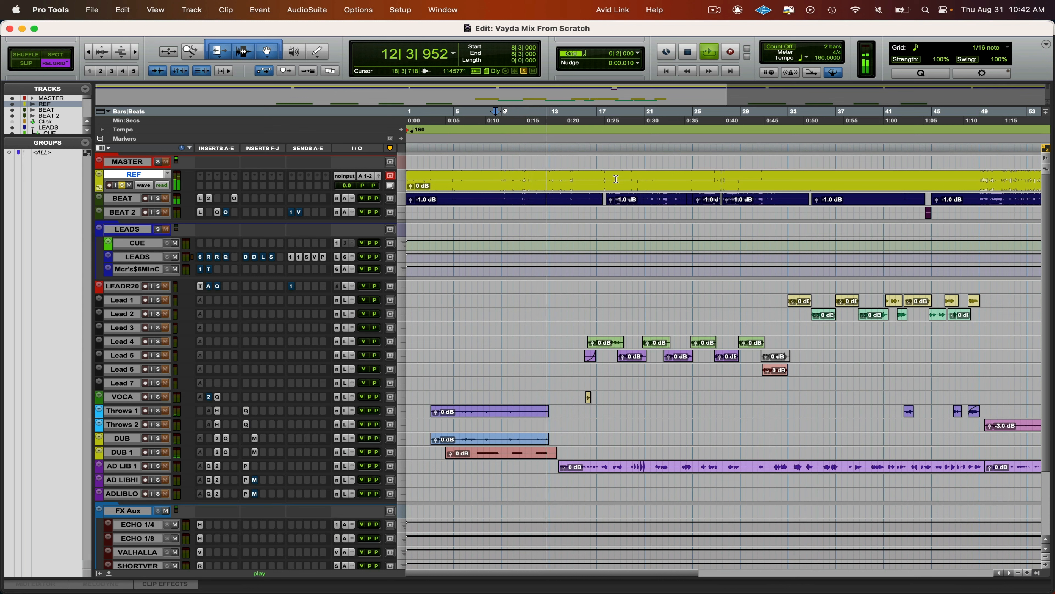
scroll(586, 339, down, 5)
scroll(586, 339, up, 10)
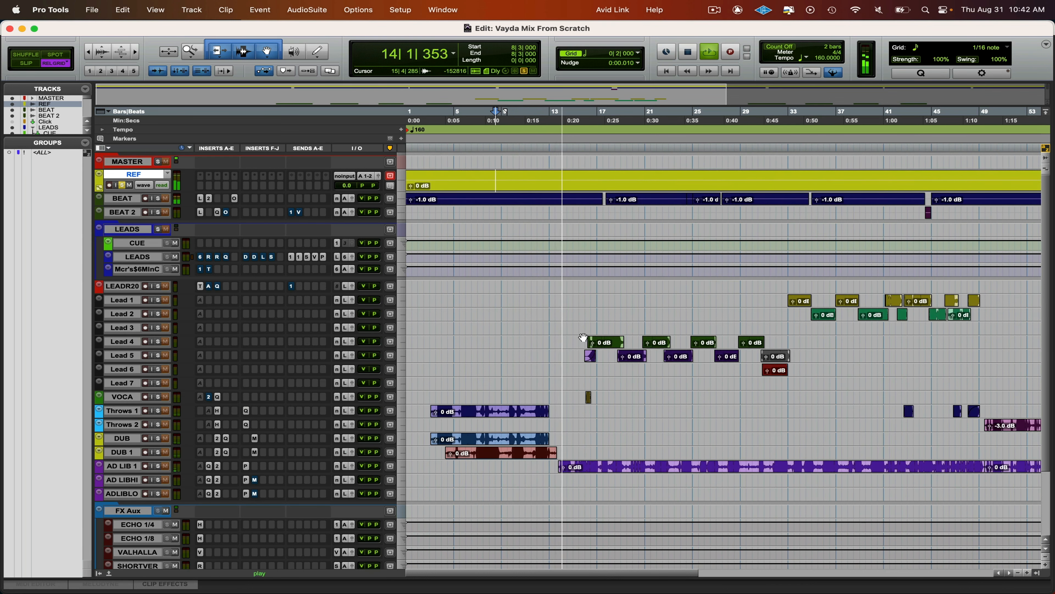
scroll(583, 337, down, 10)
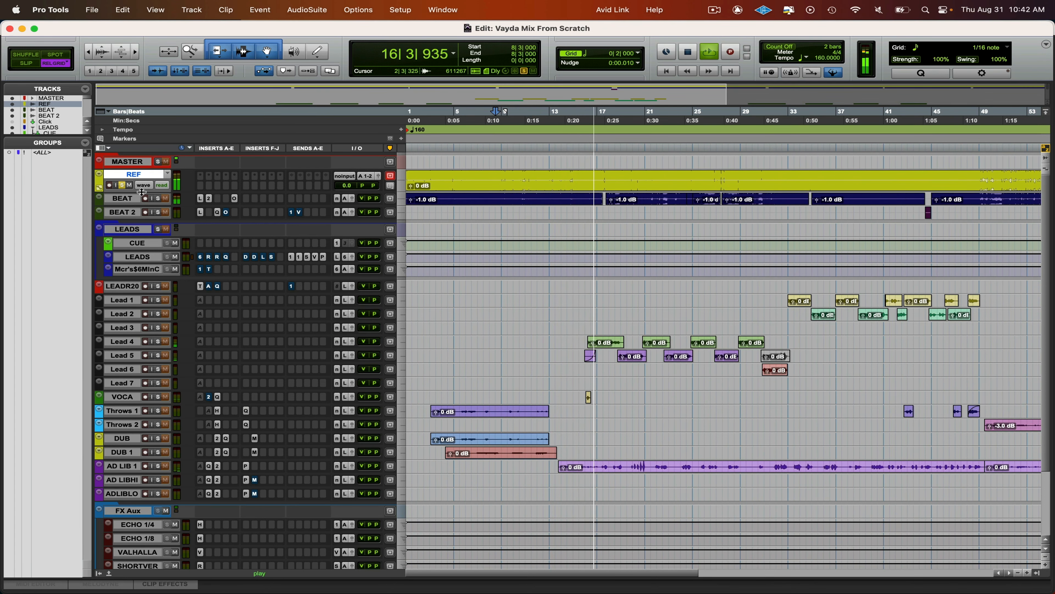
drag(142, 192, 150, 230)
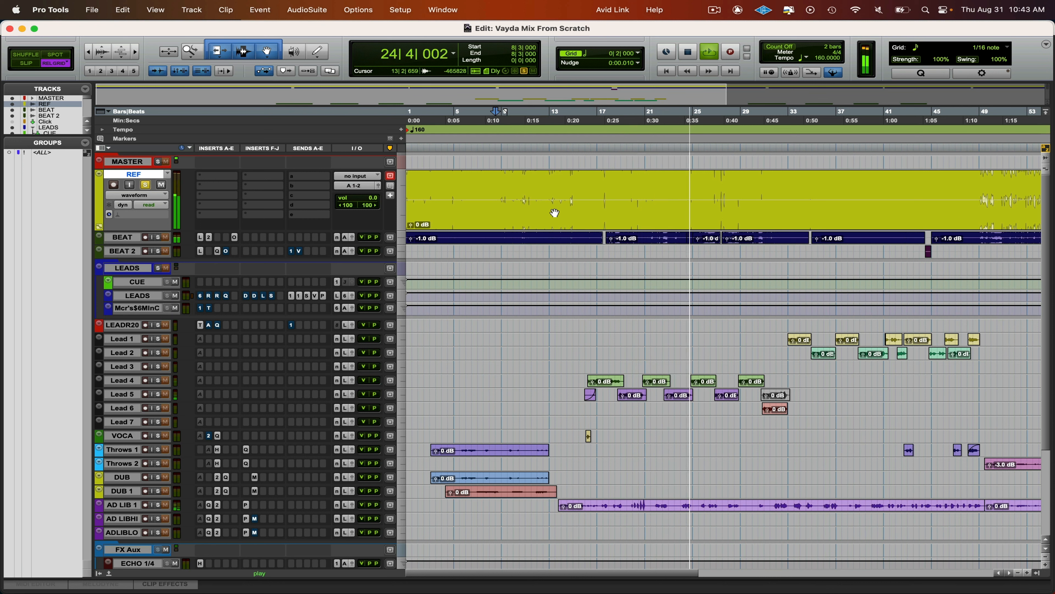
key(space)
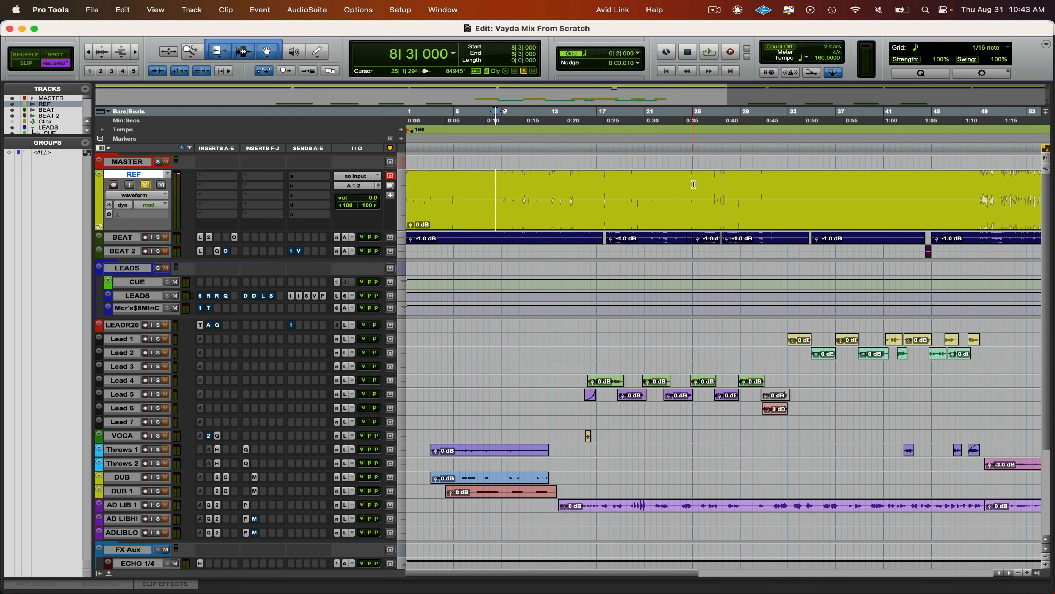
- Unsolo and mute the REF track, and play the session's own mix from bar 26
click(702, 180)
key(shift+s)
key(shift+m)
key(space)
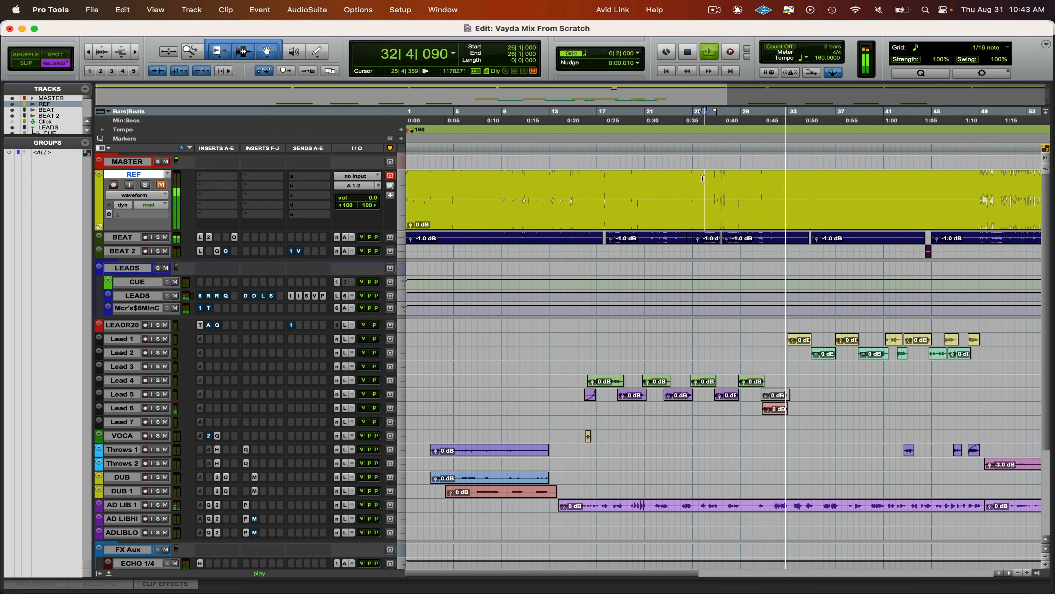
key(space)
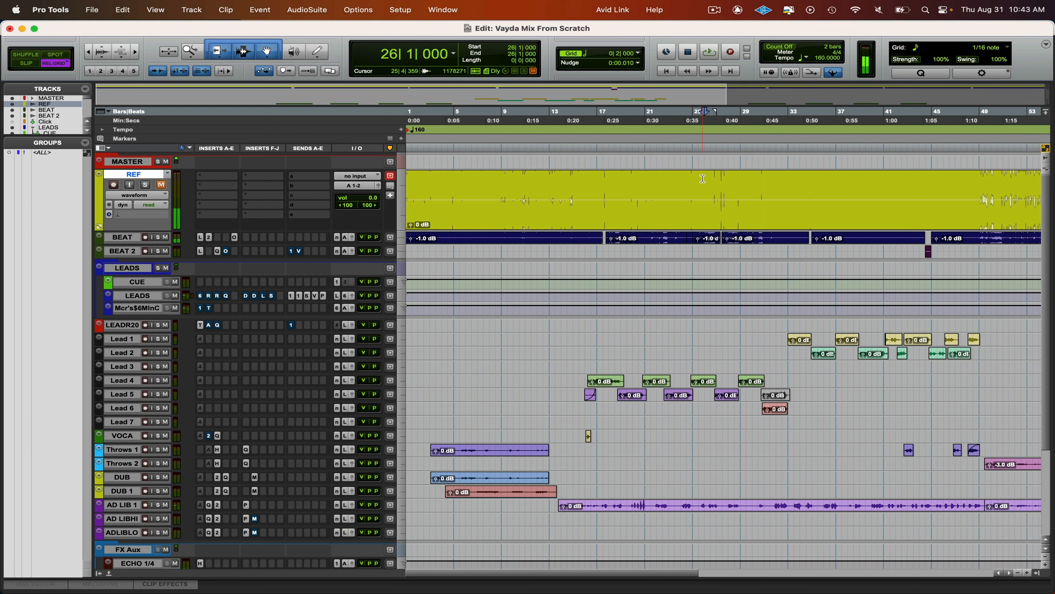
- Solo the REF track and play the reference from 32|3 for comparison
click(781, 182)
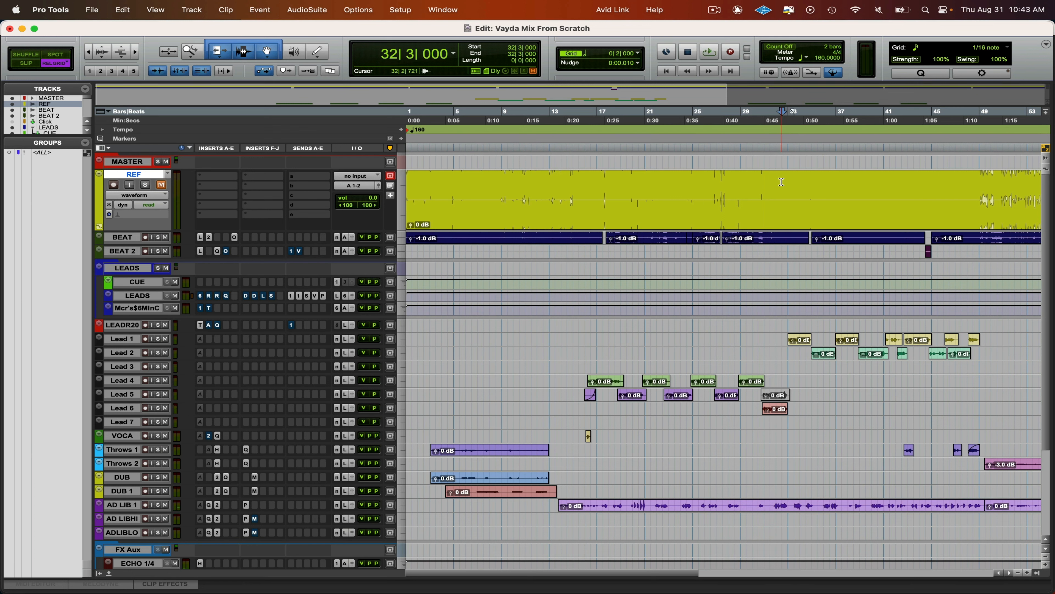
key(shift+s)
key(space)
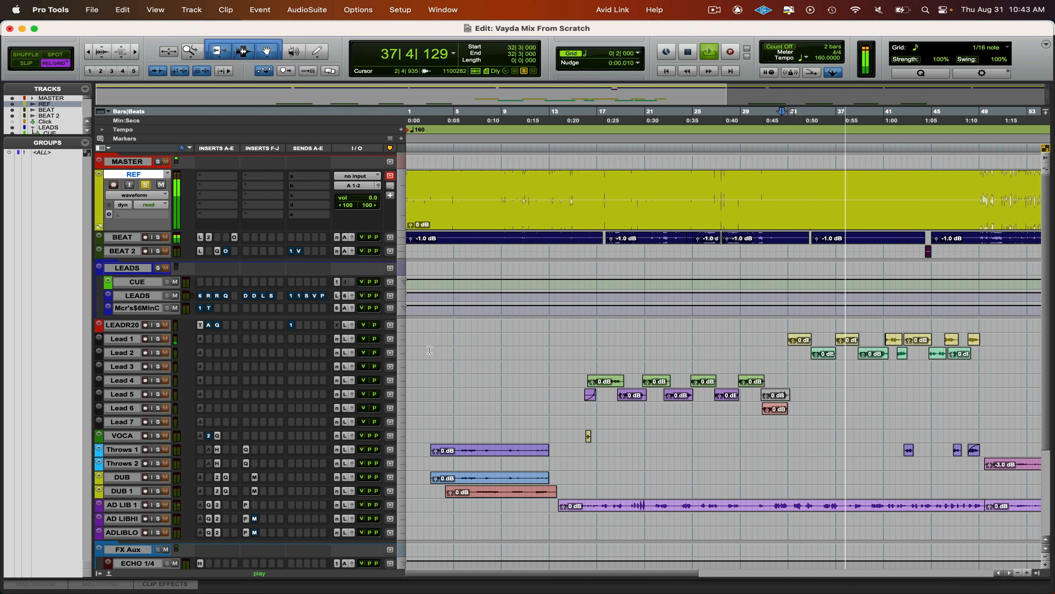
key(space)
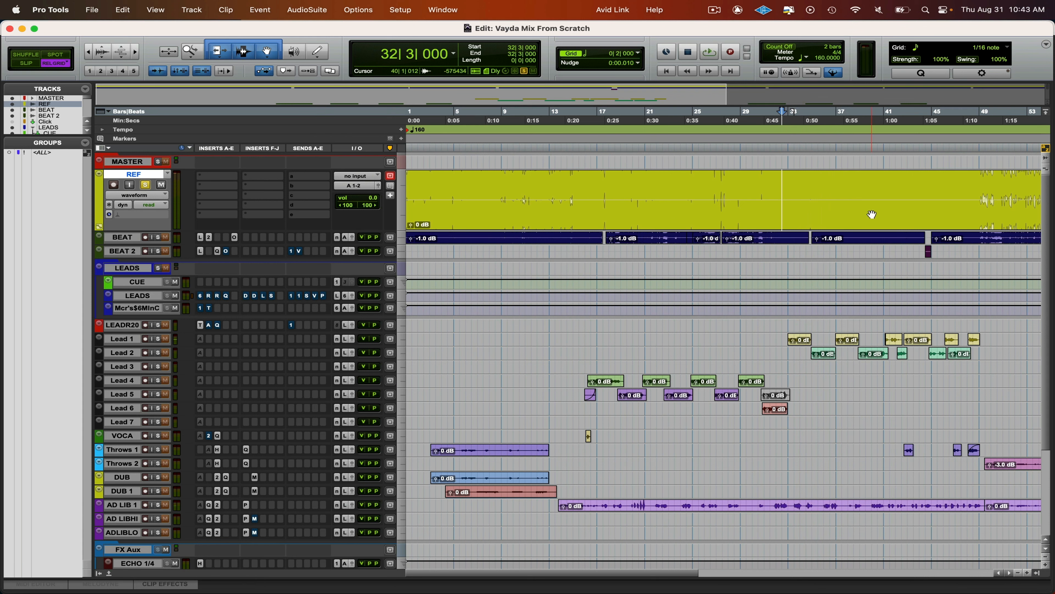
- Enlarge the LEADS track to list its inserts and sends, and shrink and mute the REF track
click(777, 188)
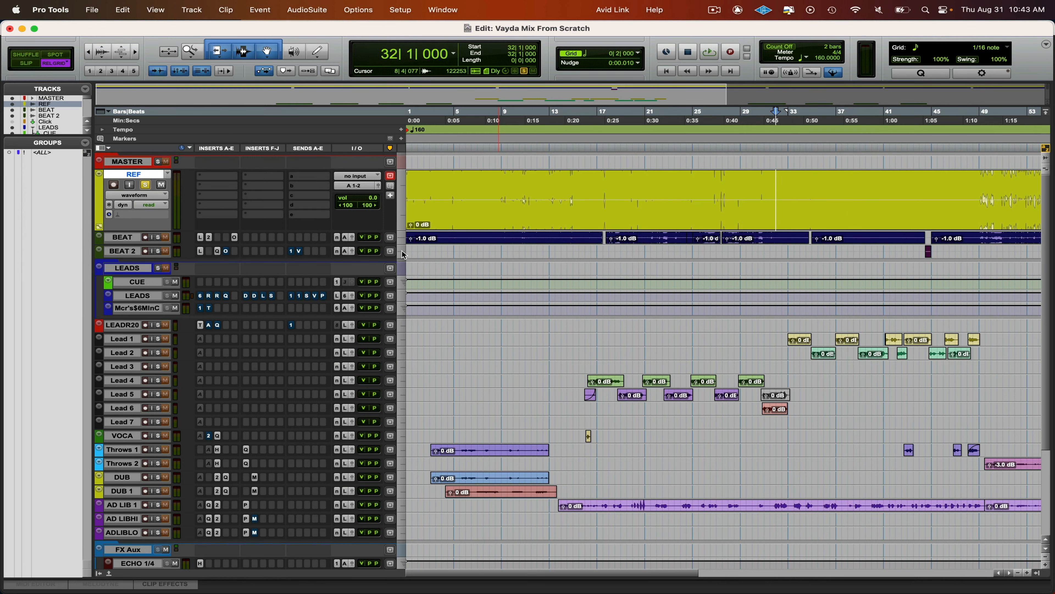
drag(250, 301, 268, 337)
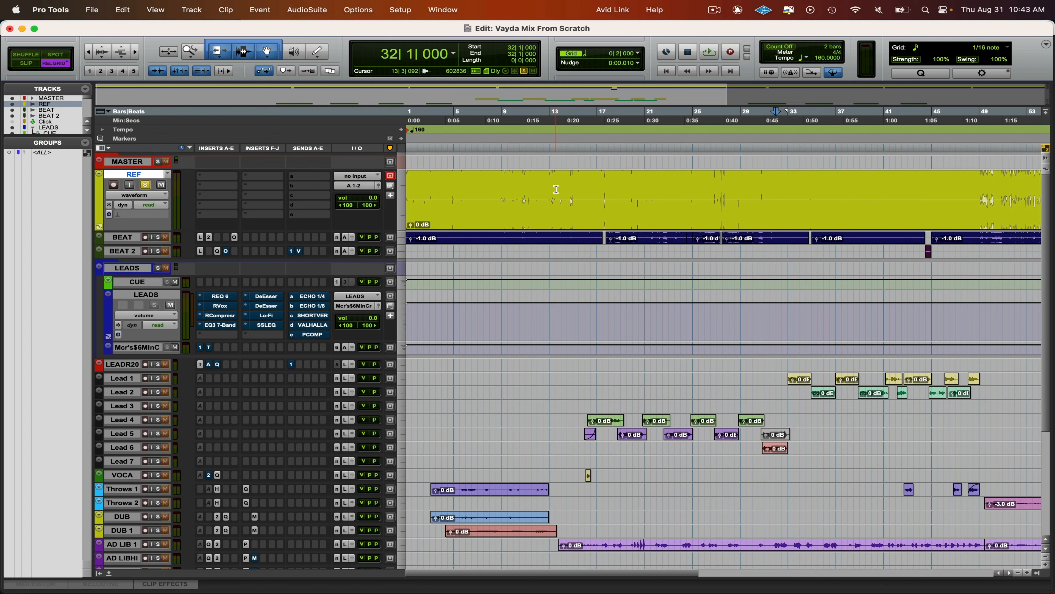
drag(142, 227, 140, 192)
click(125, 185)
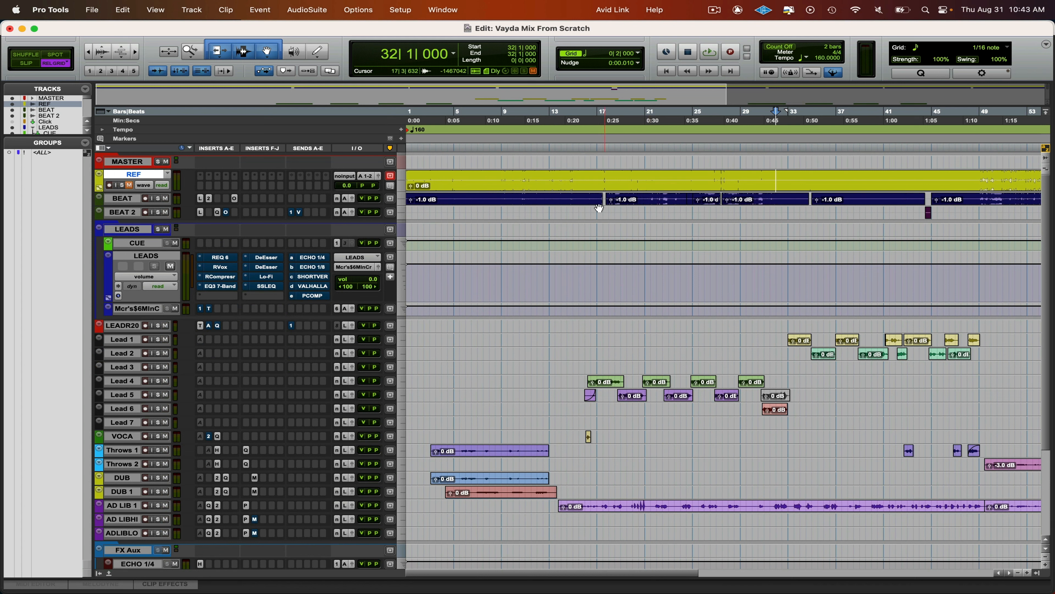
click(142, 256)
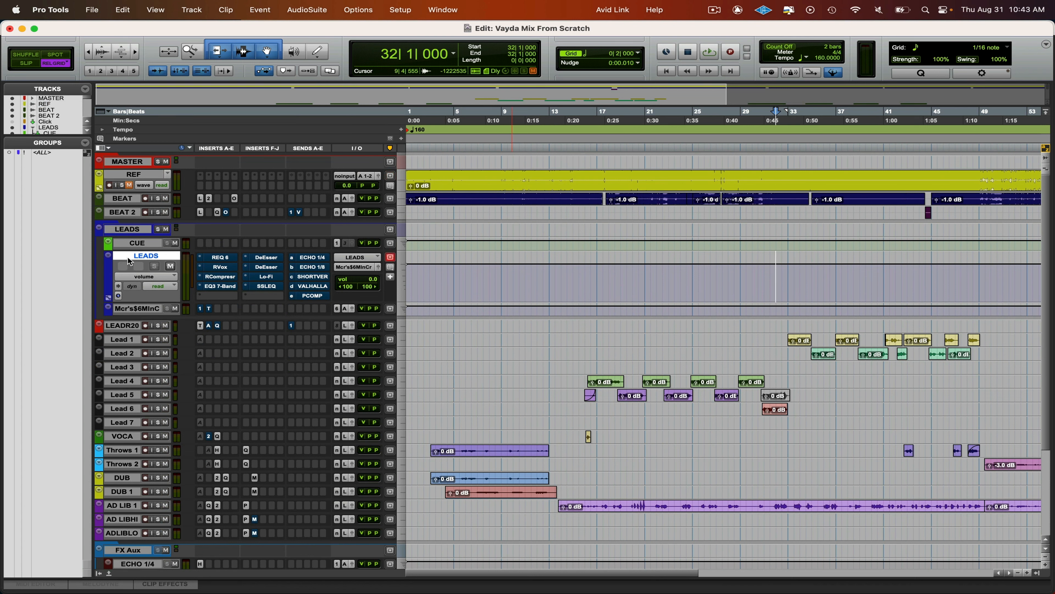
click(775, 326)
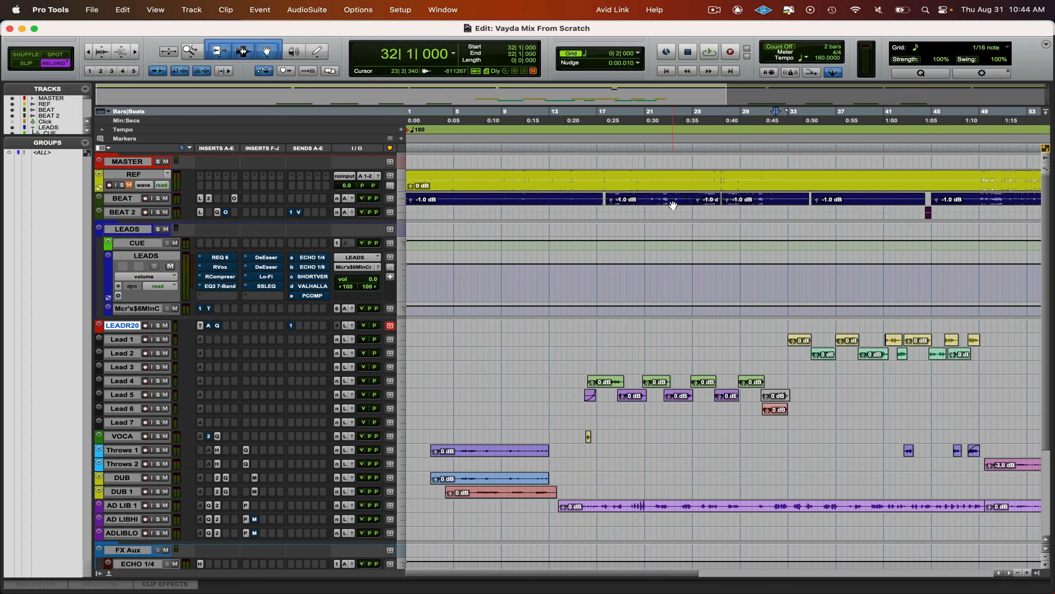
drag(568, 392, 602, 438)
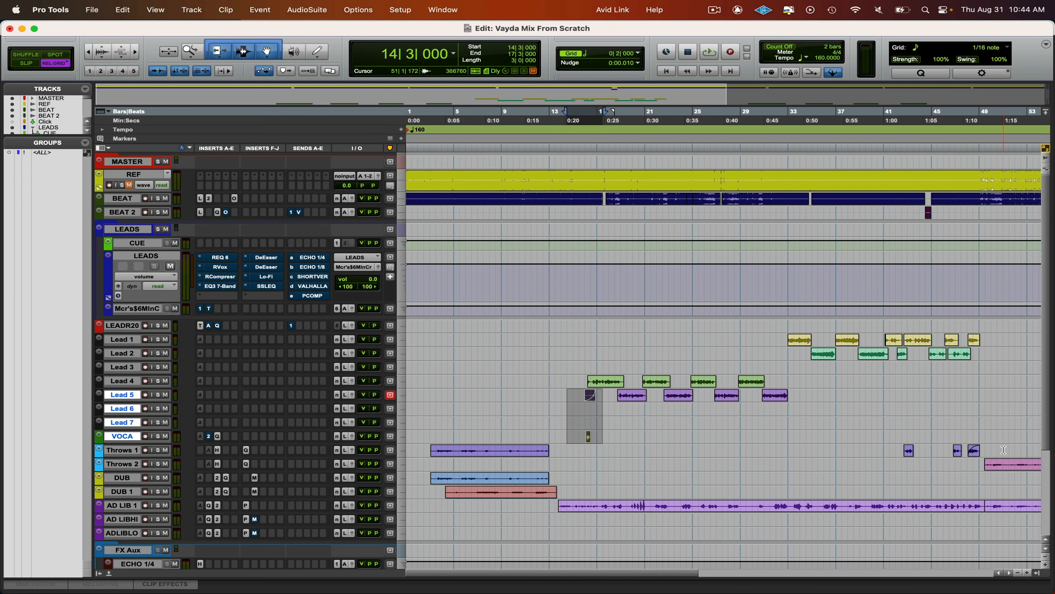
drag(1003, 450, 556, 436)
click(557, 434)
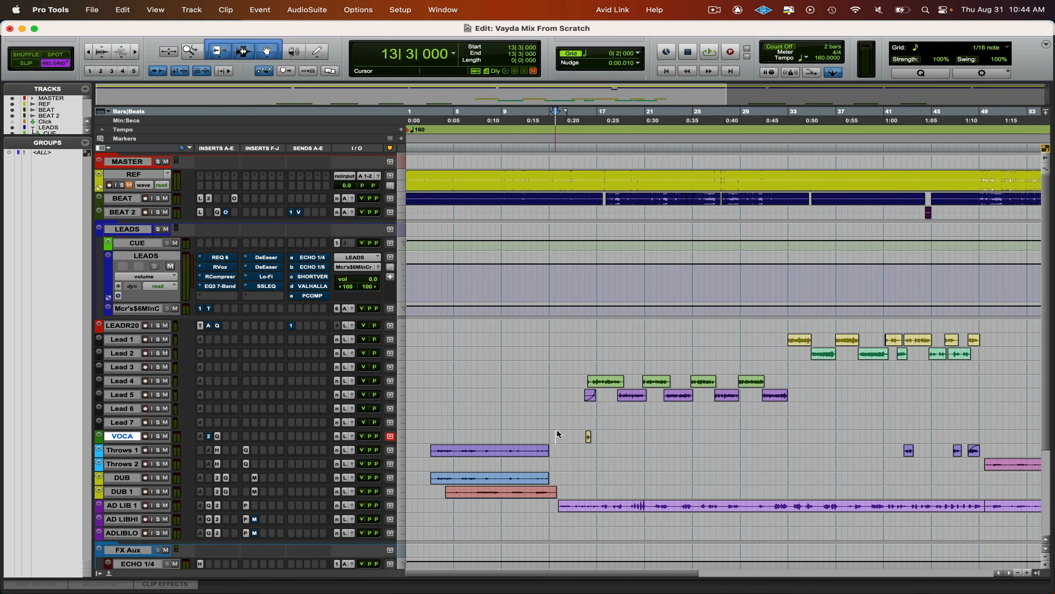
- Trim the starts of the first Throws 1 and DUB clips to 3|3
key(super+s)
key(super+alt+])
key(t)
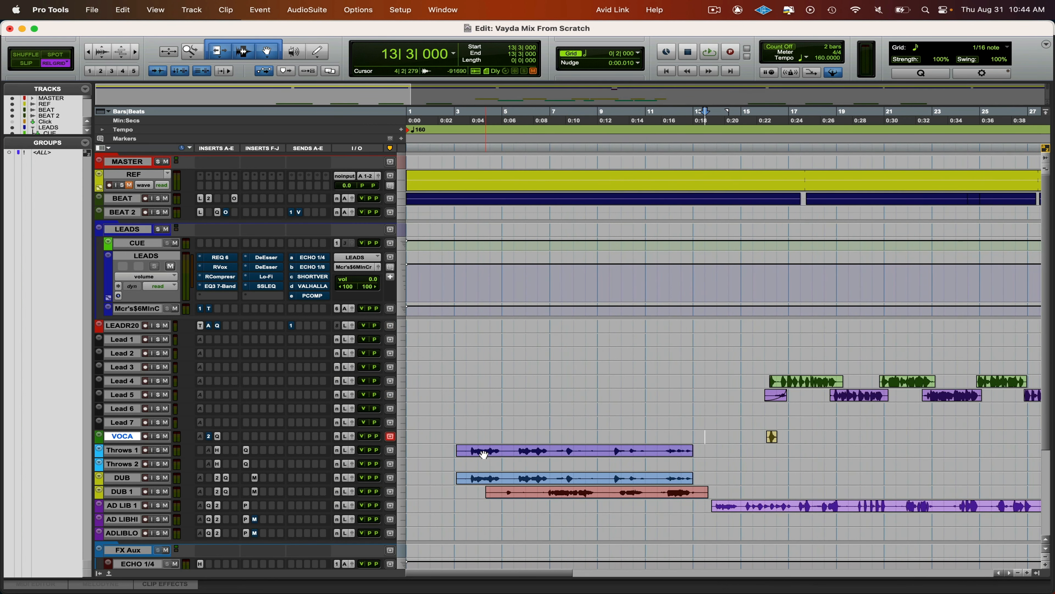
click(468, 447)
click(464, 476)
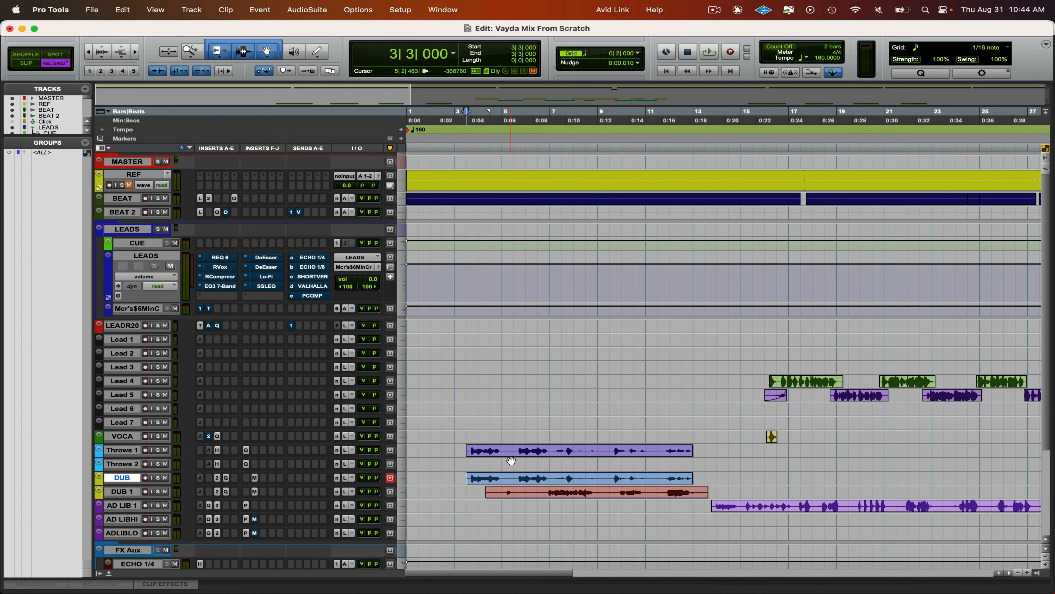
- Cut the silent section between about 5|1 and 5|2 out of the Throws 1 clip and tidy the clip edges
click(510, 455)
key(super+alt+])
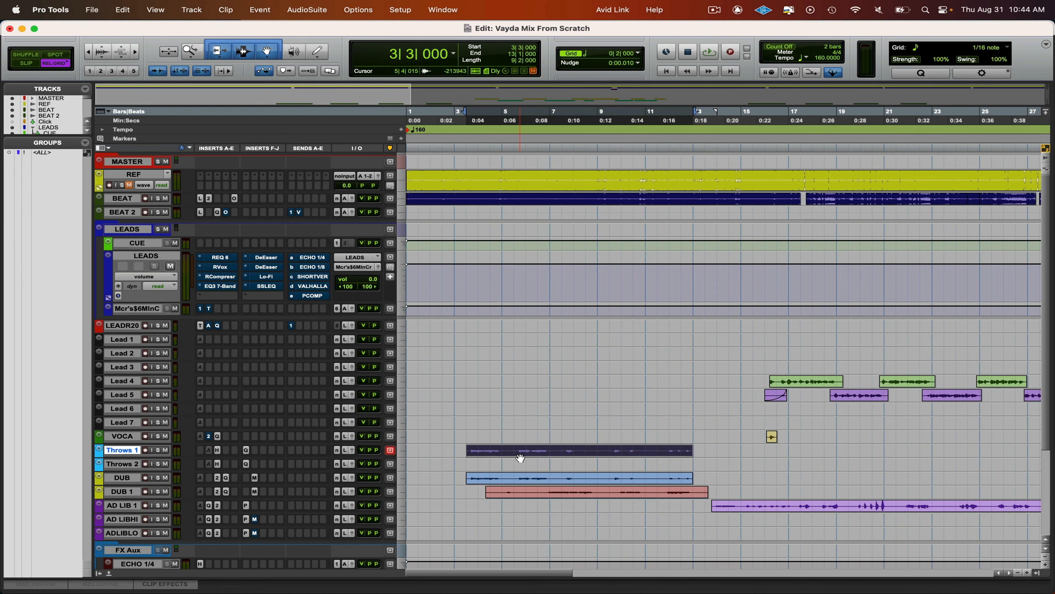
key(super+alt+[)
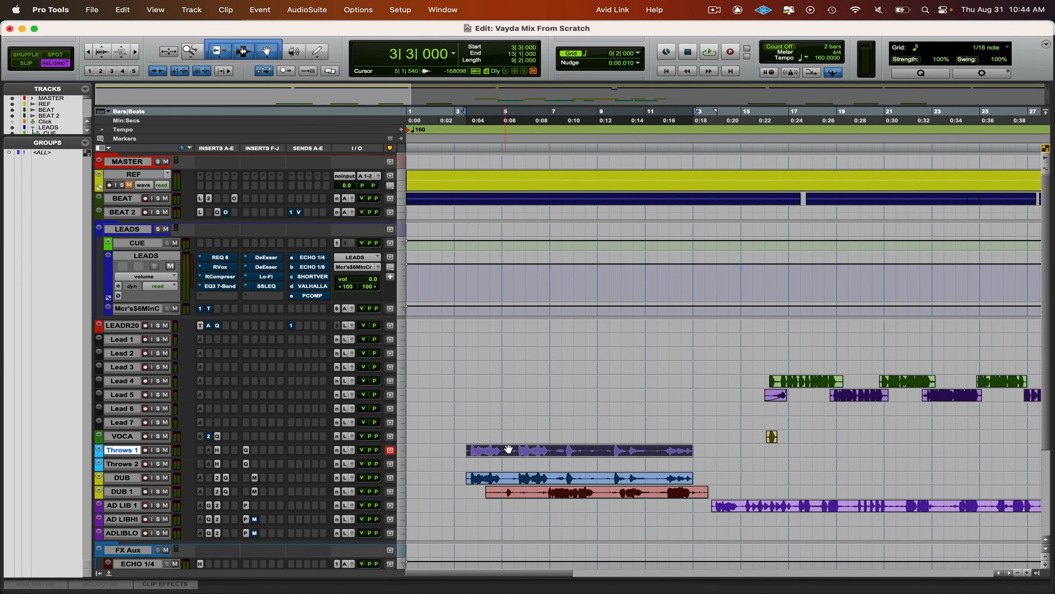
drag(512, 448, 506, 458)
key(Delete)
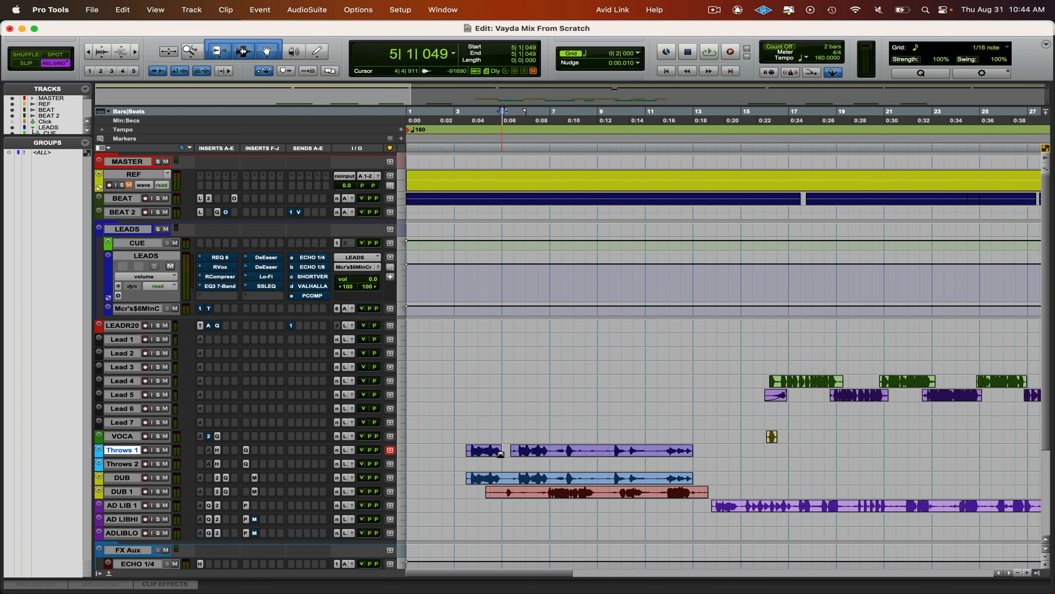
shift+click(499, 447)
drag(511, 447, 513, 447)
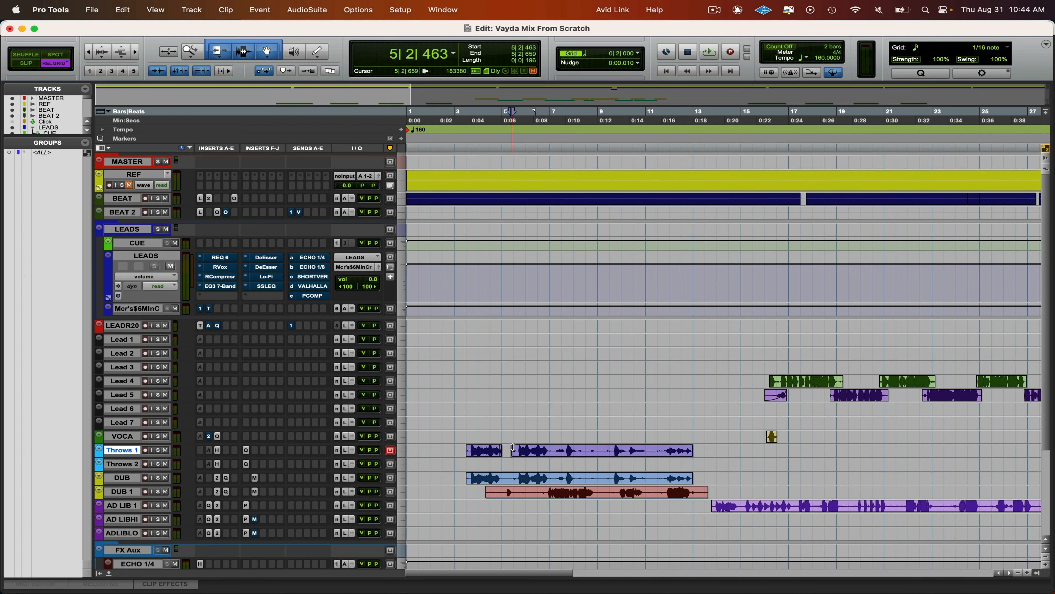
- Remove the silent section between about 11|1 and 11|4 from the Throws 1 and DUB clips
mouse_move(650, 450)
mouse_down()
mouse_move(670, 494)
mouse_move(650, 449)
mouse_up()
key(Delete)
click(669, 452)
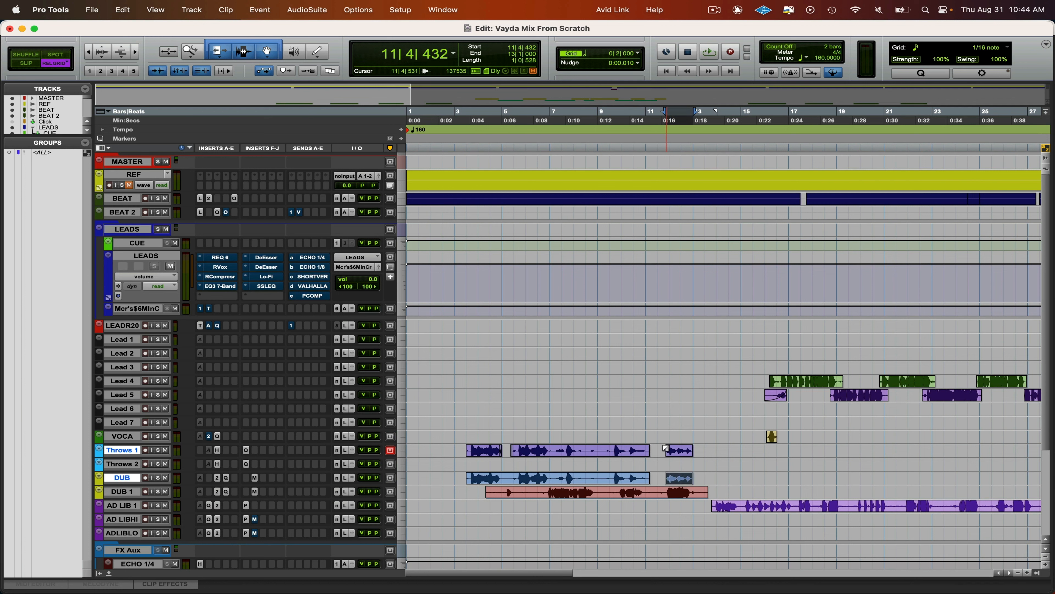
- Trim the starts of the first Throws 1 and DUB clips tighter, to about 3|3|607
click(470, 449)
drag(469, 439, 470, 440)
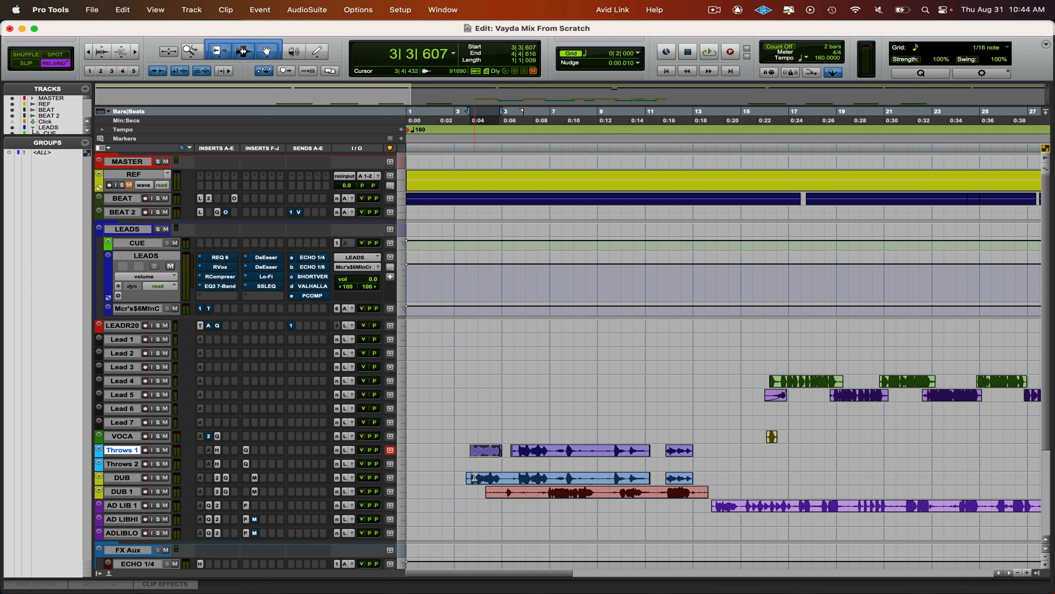
click(465, 477)
- Trim the DUB 1 clip to start at 5|1 and end near bar 13, and start the AD LIB 1 clip at about 13|4
click(501, 491)
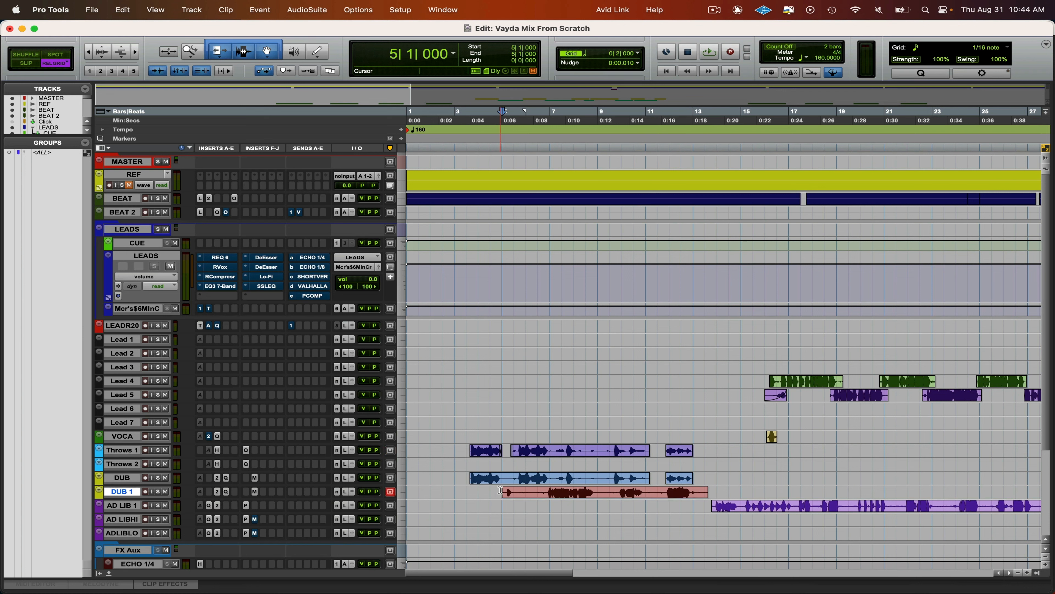
click(718, 478)
drag(706, 491, 715, 517)
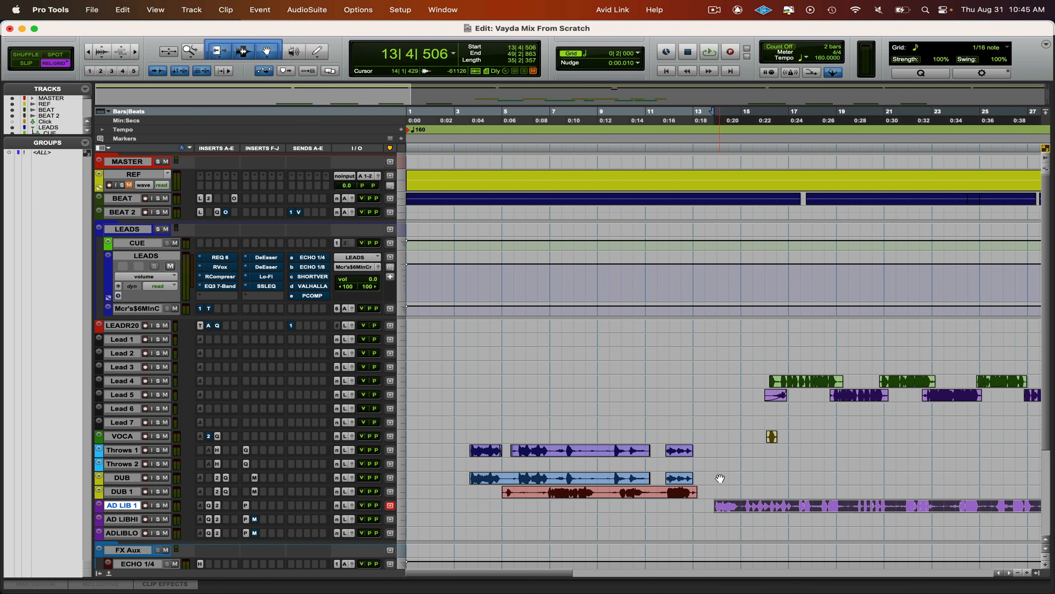
- Play the mix from 17|3 and enlarge the BEAT track to show its inserts and output volume
click(720, 465)
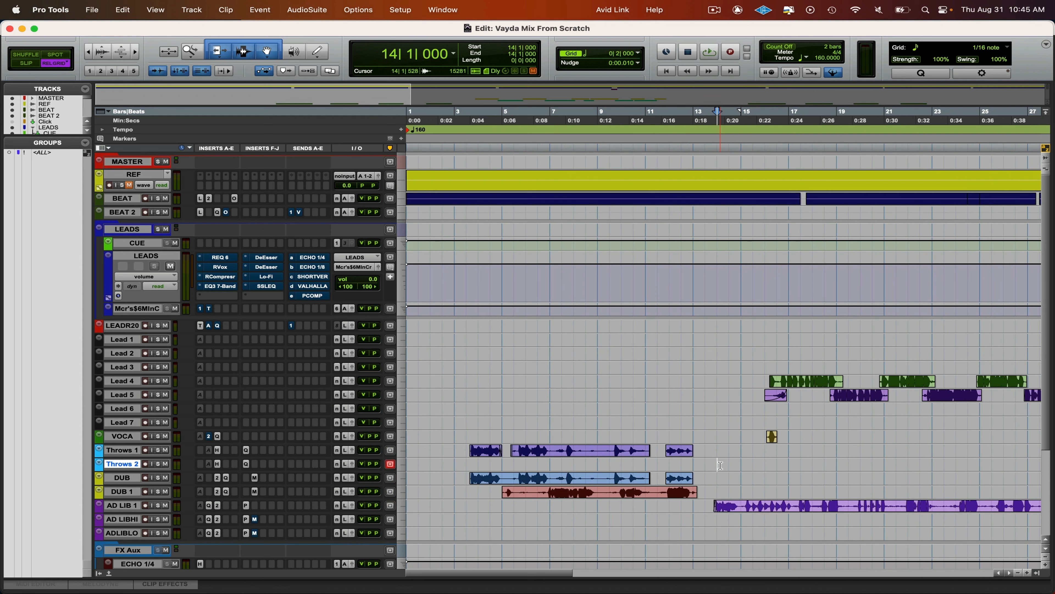
key(r)
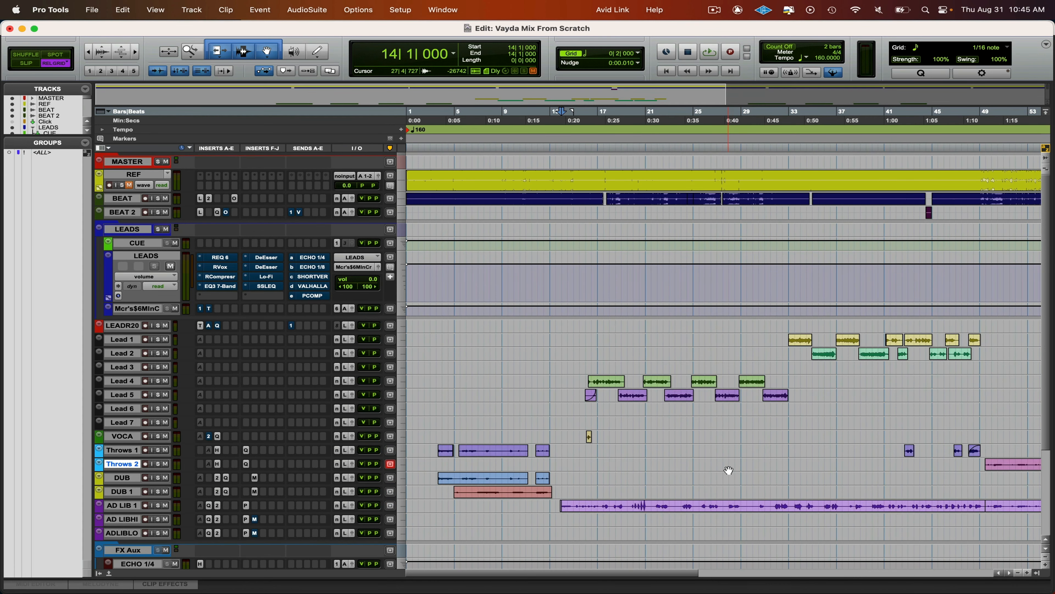
click(591, 340)
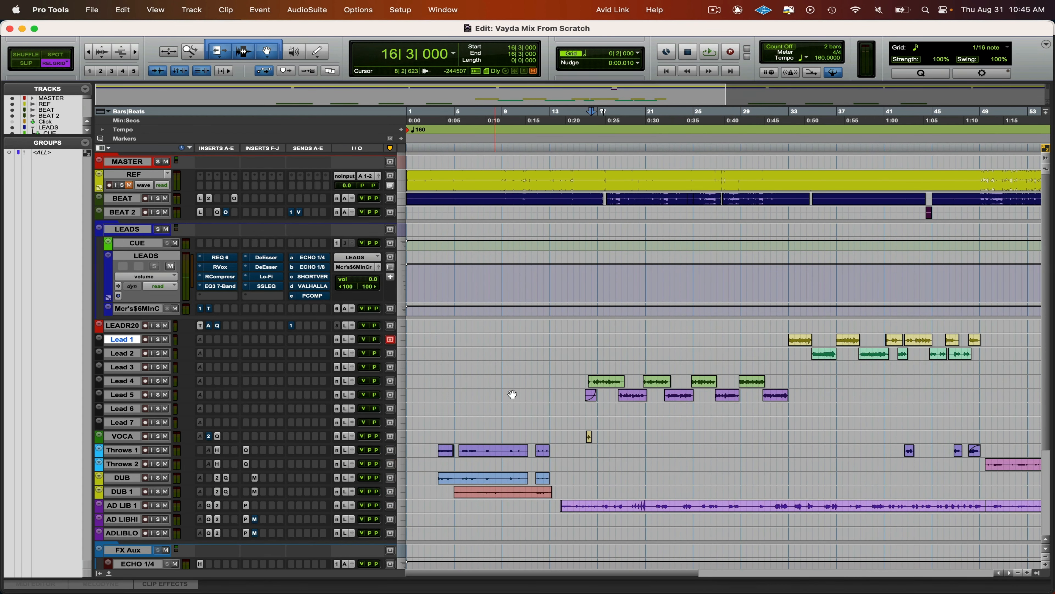
click(602, 340)
key(space)
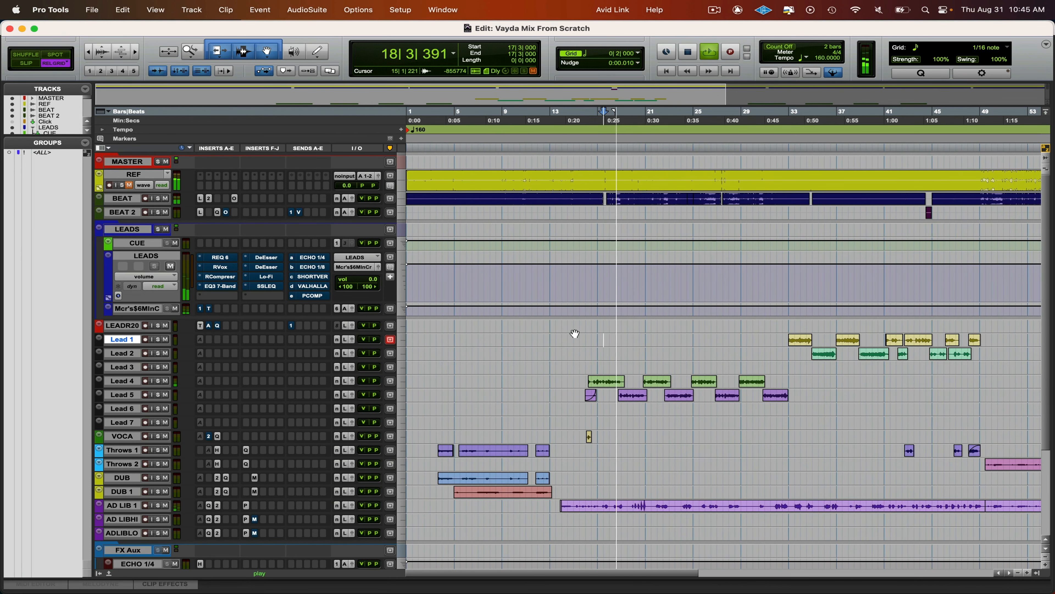
drag(353, 206, 357, 227)
key(space)
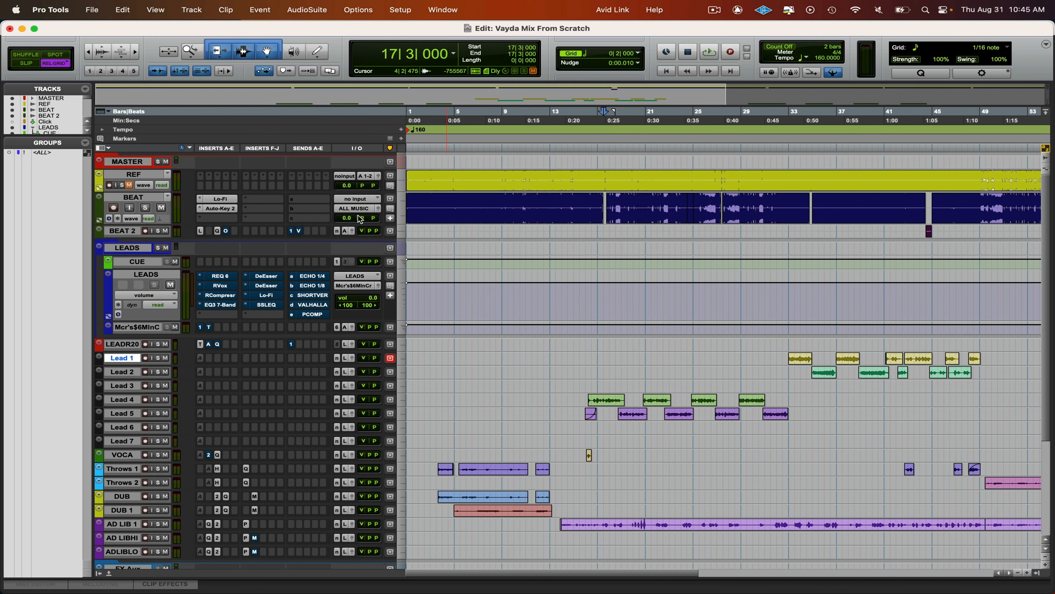
- Show clip gain and lower the gain of all clips across BEAT and BEAT 2, bringing the BEAT clips to -4.0 dB
key(super+bracketleft)
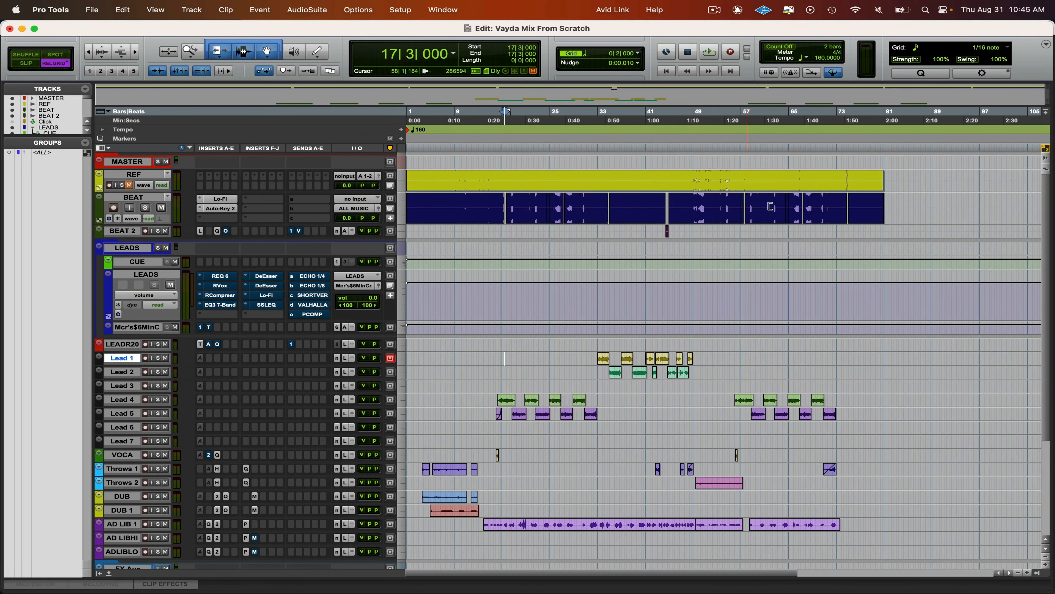
key(ctrl+shift+minus)
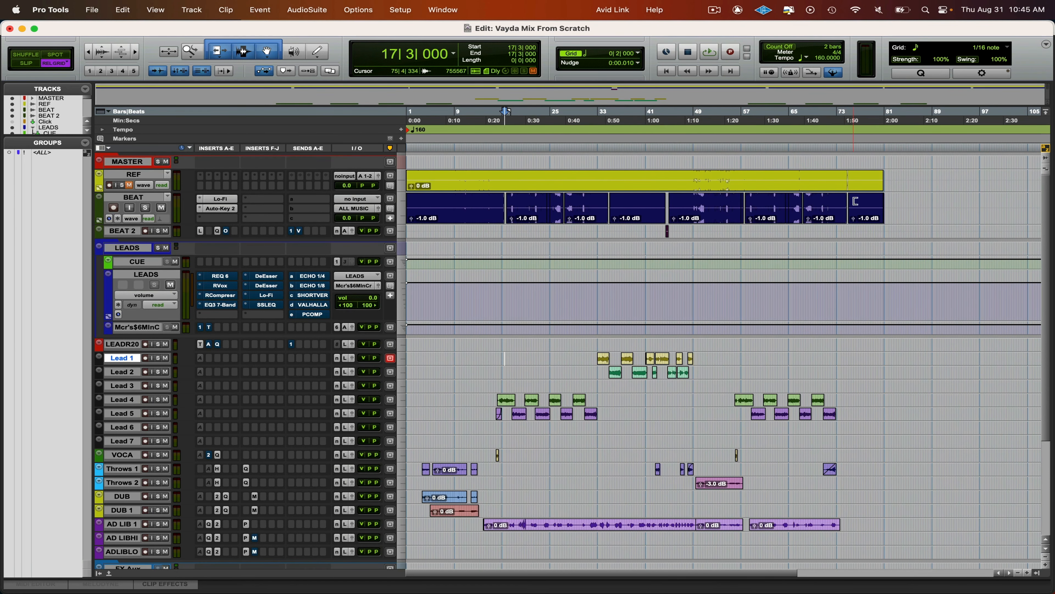
drag(893, 206, 399, 231)
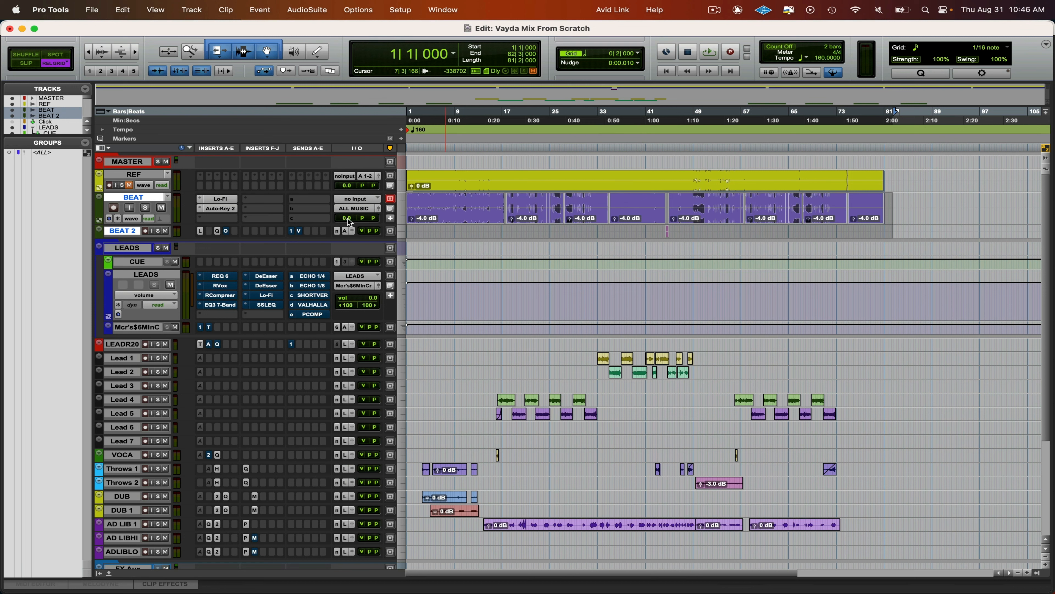
- Place the edit cursor at 19|1 on the BEAT track and play the mix from there
drag(347, 217, 348, 221)
alt+click(348, 220)
click(432, 208)
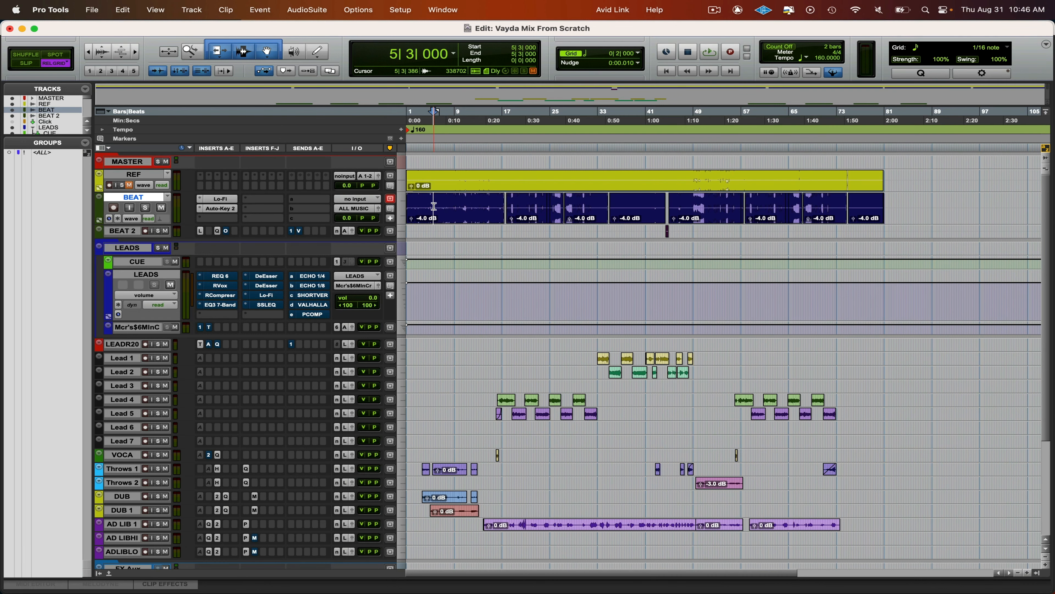
key(t)
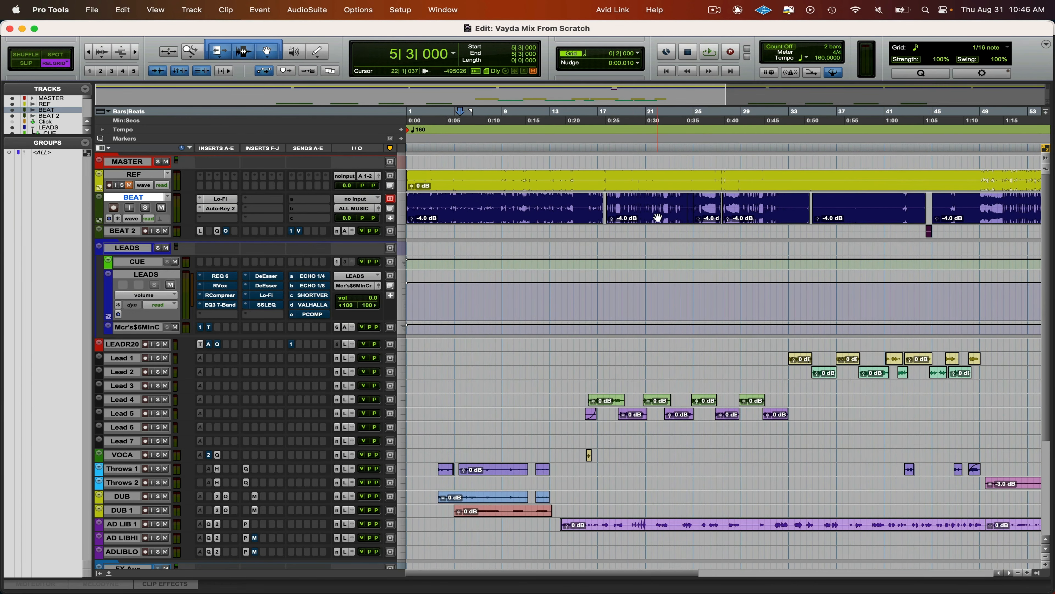
click(623, 204)
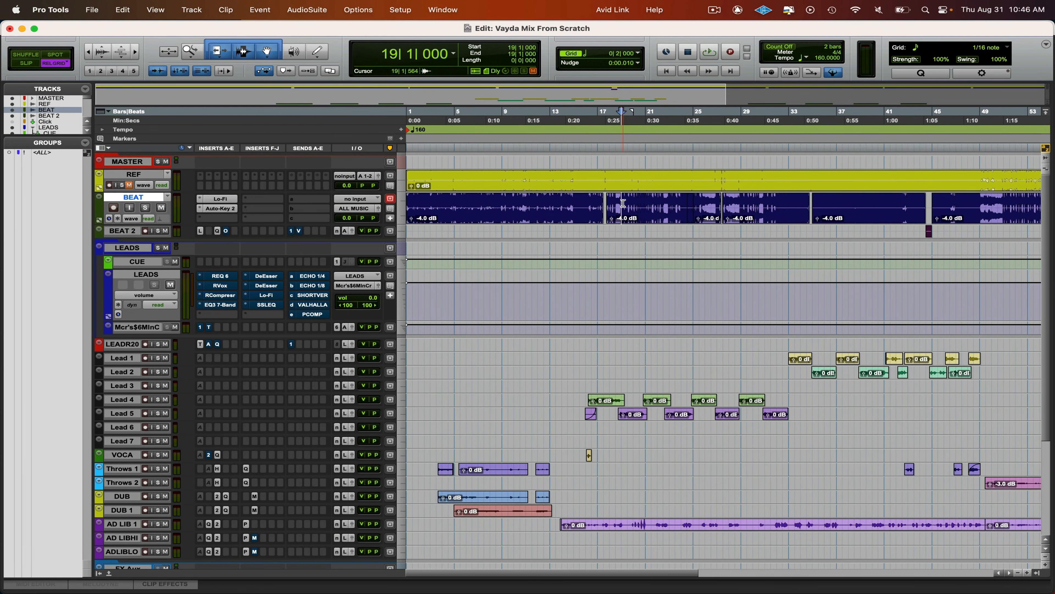
key(space)
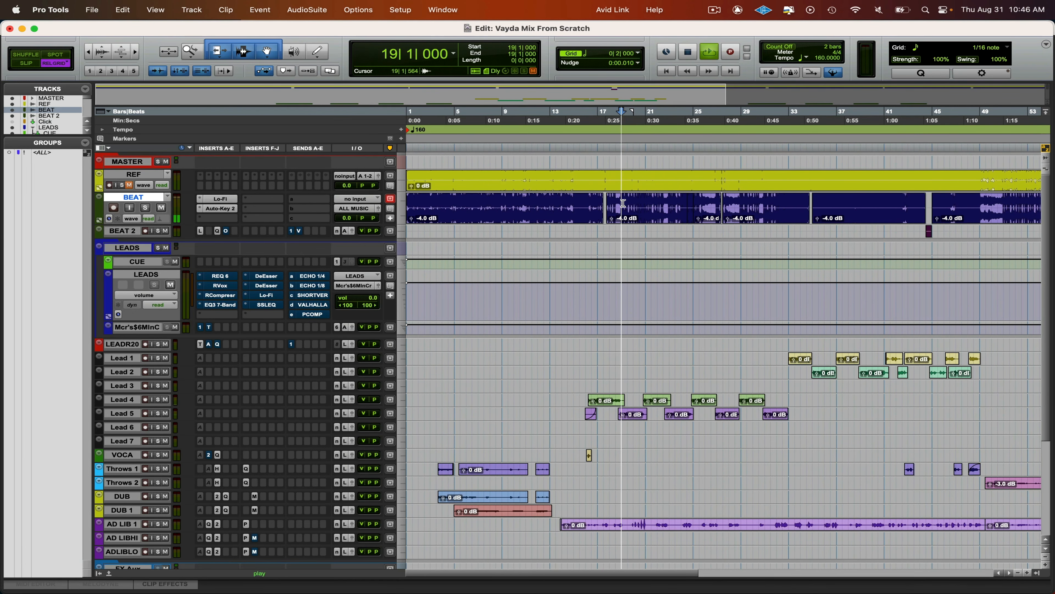
- Select all clips across BEAT and BEAT 2 and lower their clip gain, bringing the BEAT clips to -13.0 dB
key(r)
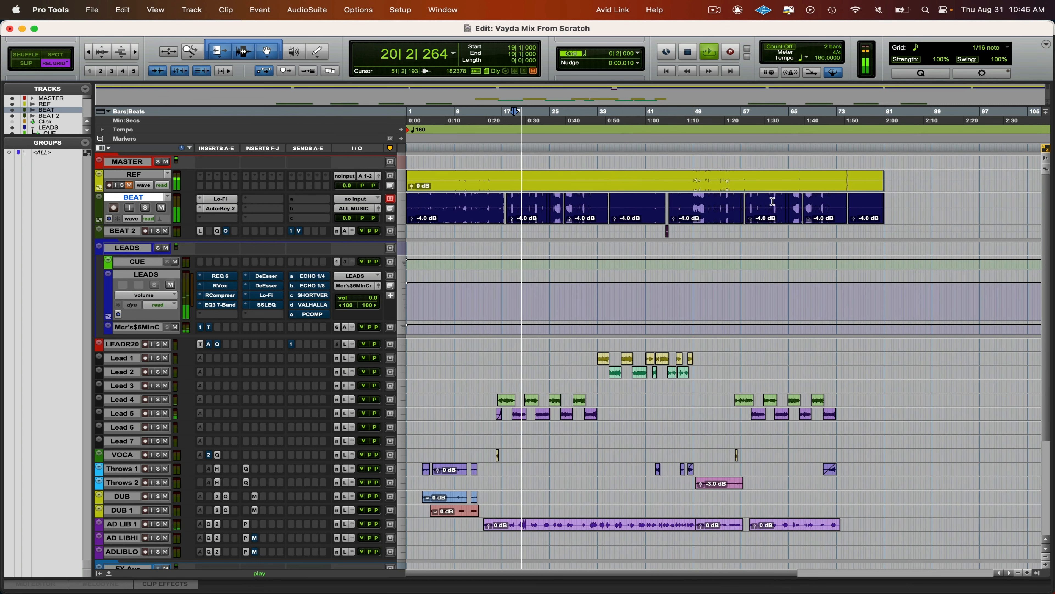
drag(899, 204, 401, 228)
key(ctrl+shift+Down)
key(ctrl+shift+Down)
key(ctrl+shift+Down)
key(ctrl+shift+Down)
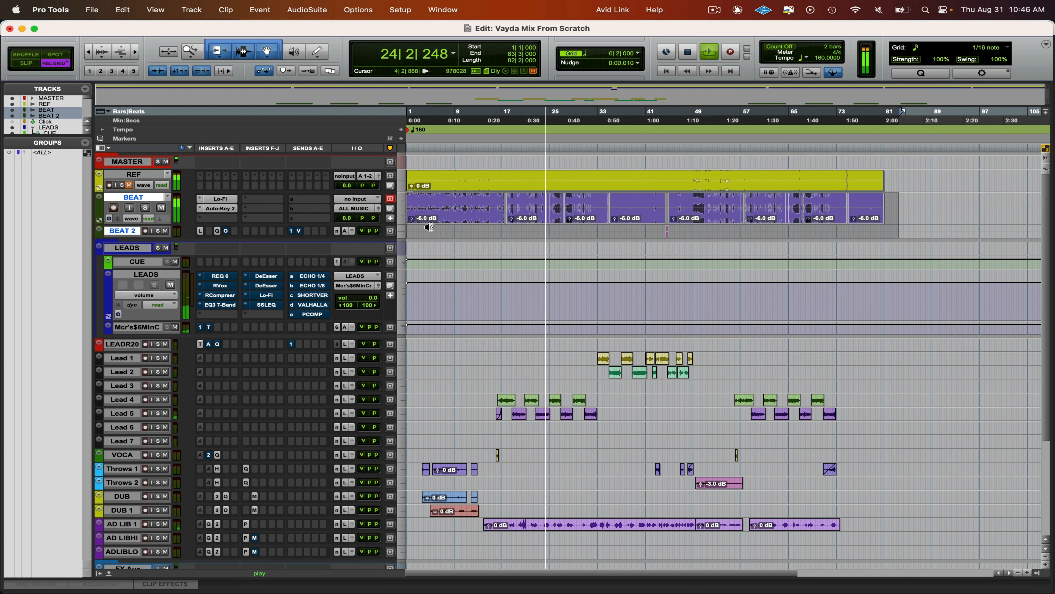
key(ctrl+shift+Down)
key(ctrl+shift+Down)
key(ctrl+shift+Down)
key(ctrl+shift+Down)
key(ctrl+shift+Down)
key(ctrl+shift+Down)
key(ctrl+shift+Down)
key(ctrl+shift+Down)
key(ctrl+shift+Down)
key(ctrl+shift+Down)
key(ctrl+shift+Down)
key(ctrl+shift+Down)
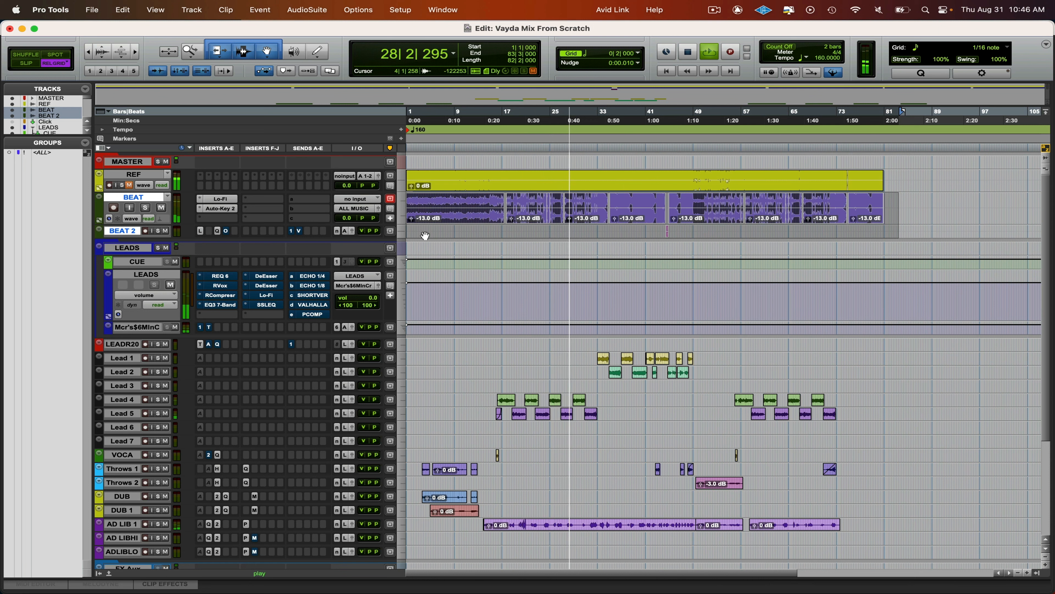
key(ctrl+shift+Down)
key(ctrl+shift+Down)
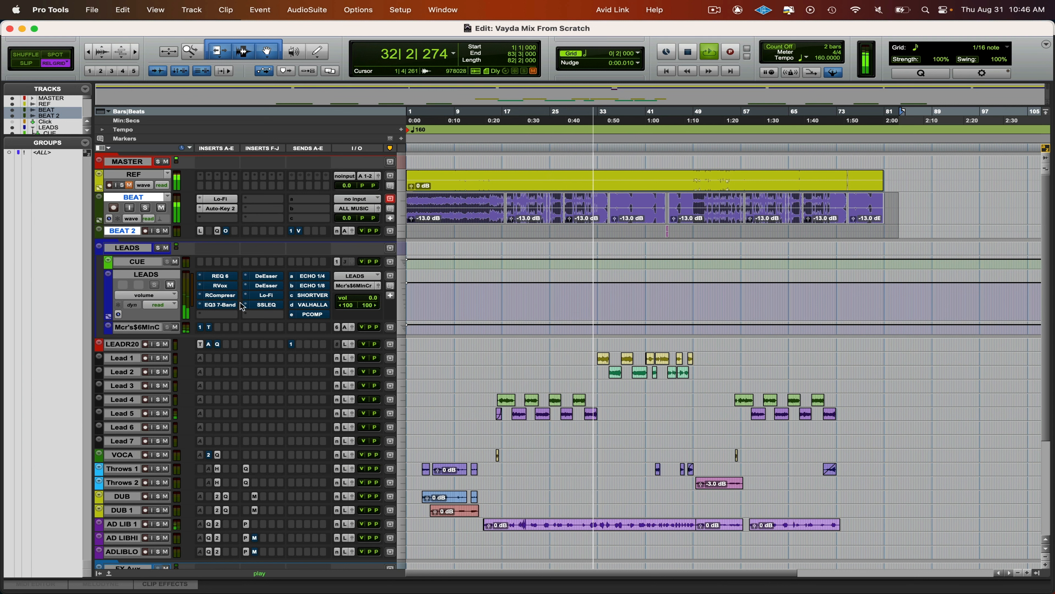
- Enable RVox on the LEADS track, lower its gain to -9.1 and its compression threshold to -26.1, and stop playback
click(228, 286)
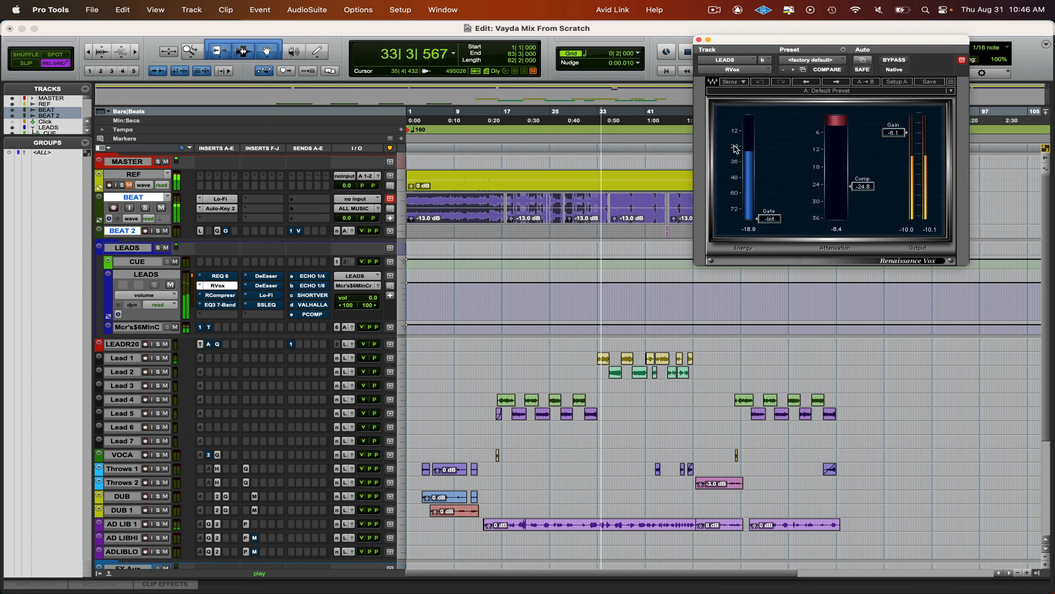
drag(893, 133, 893, 141)
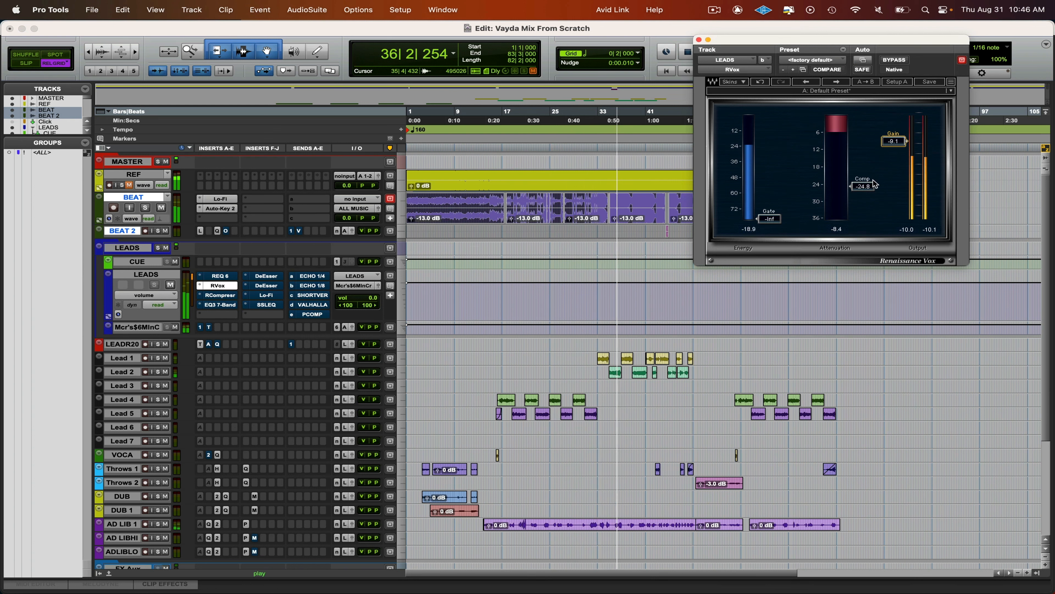
drag(862, 187, 862, 191)
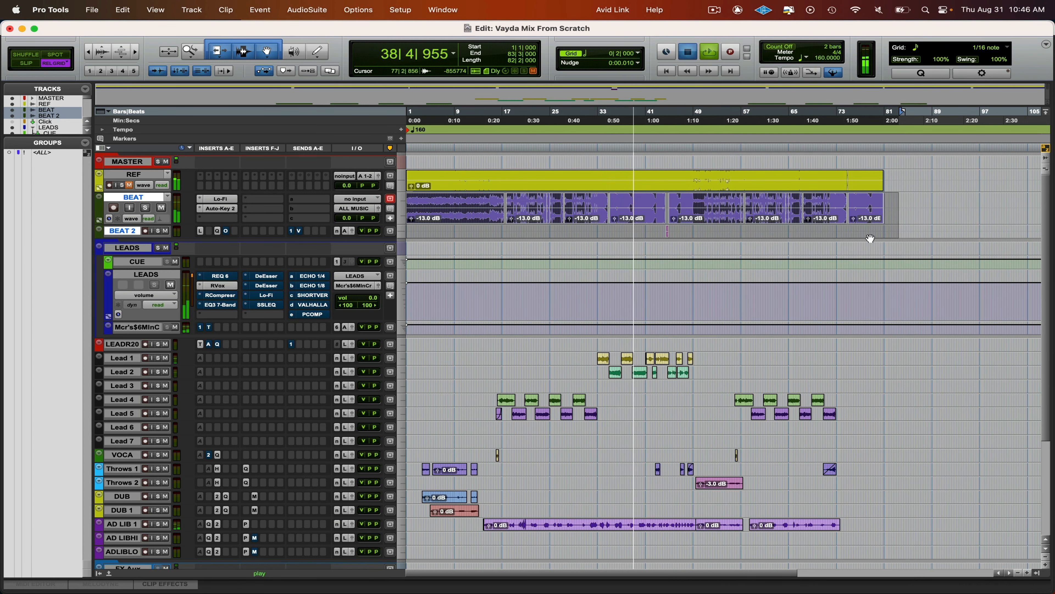
key(space)
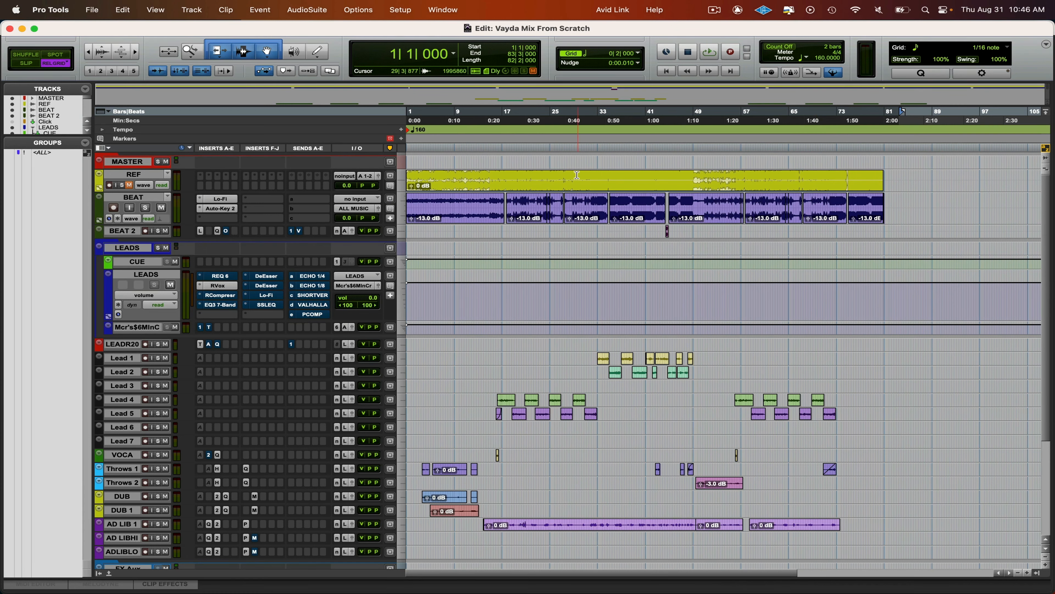
- Lower the REF clip's gain to -4.8 dB, auditioning the mix from 34|1 while adjusting it
drag(412, 185, 410, 190)
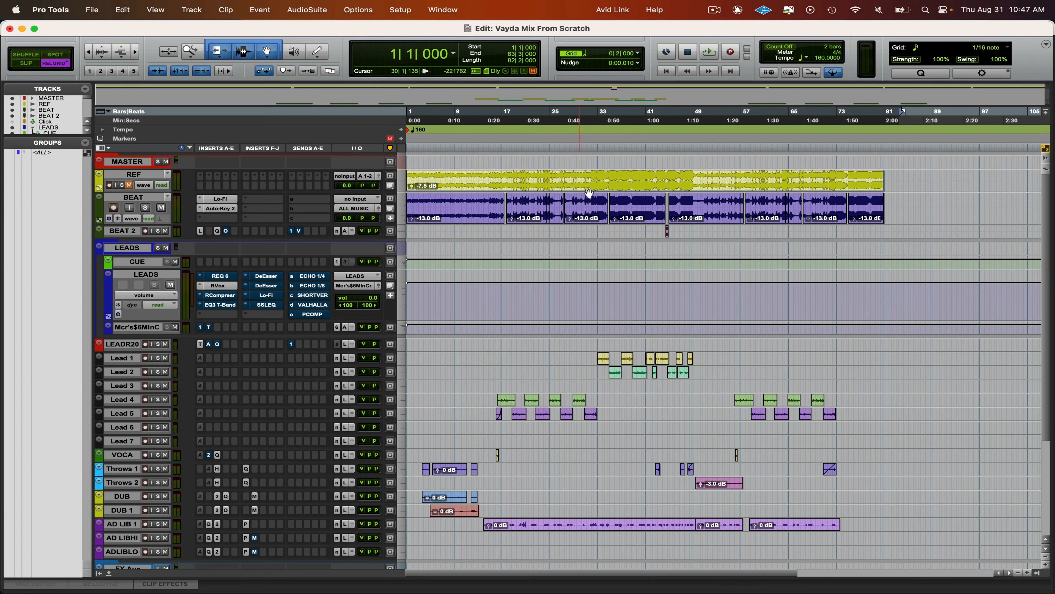
click(607, 185)
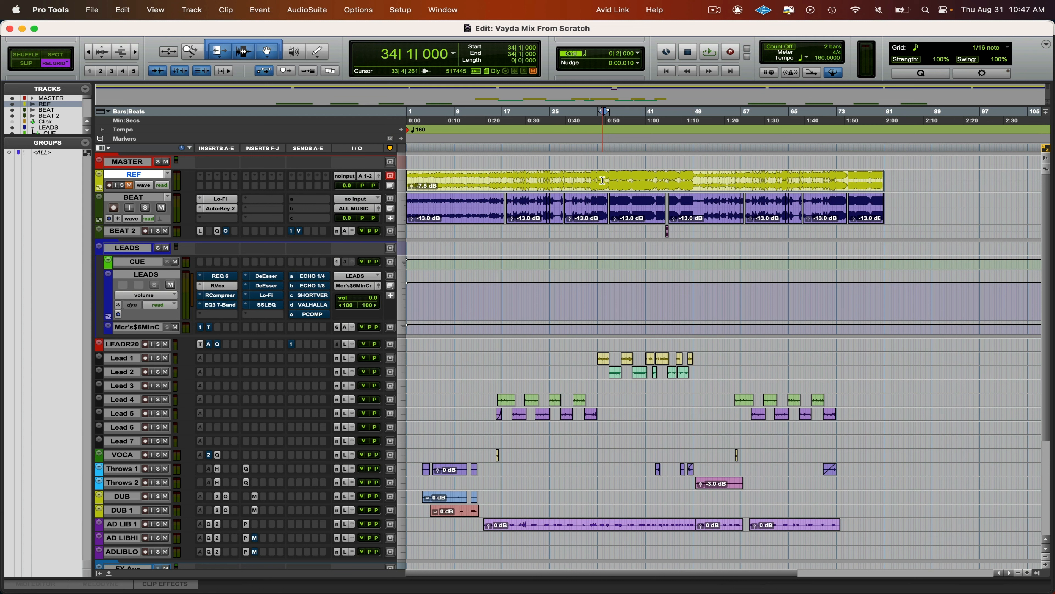
key(space)
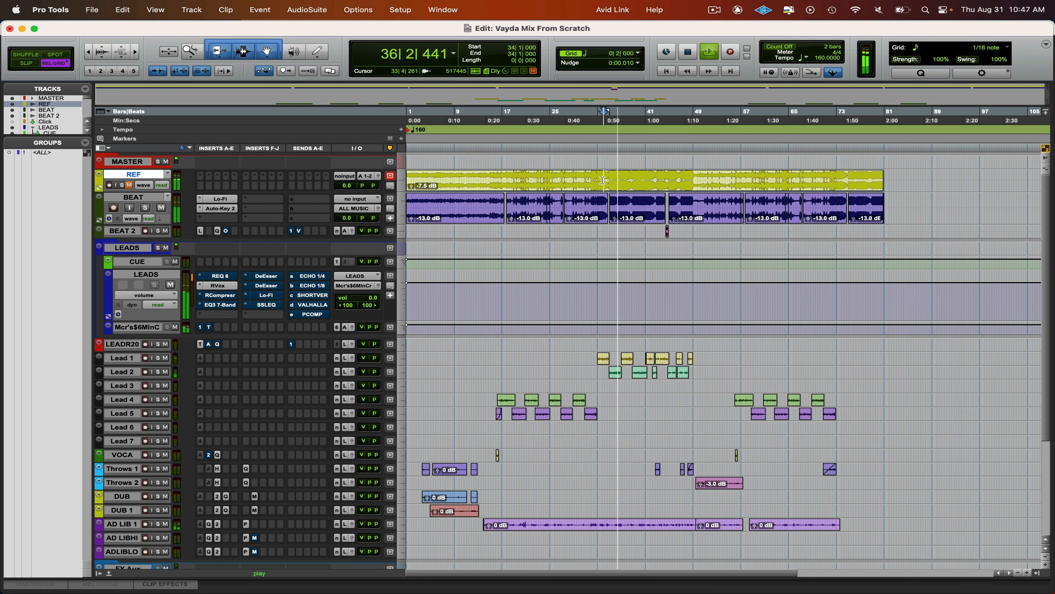
key(space)
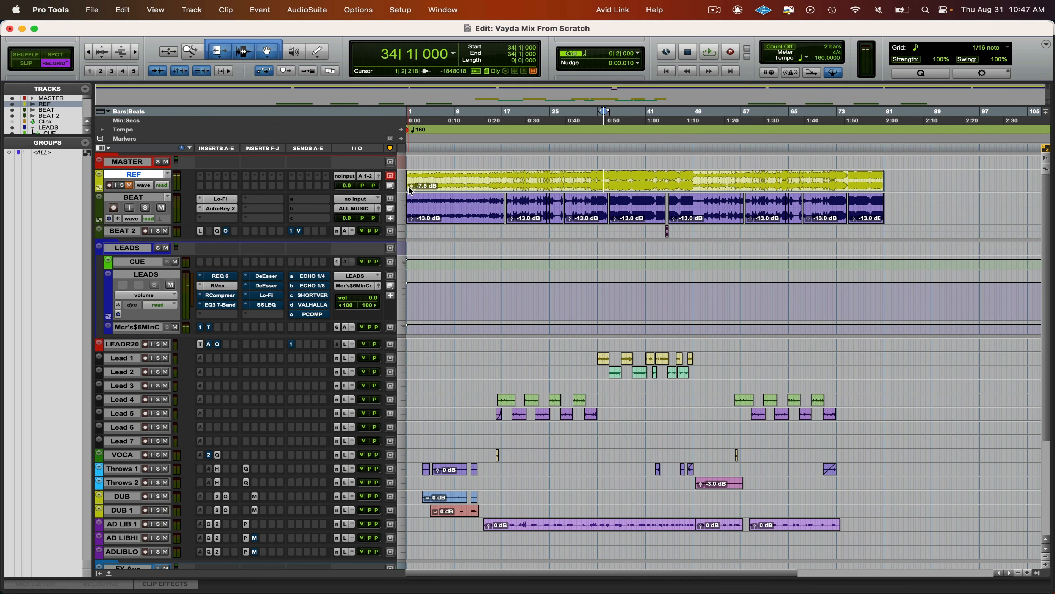
drag(409, 190, 413, 186)
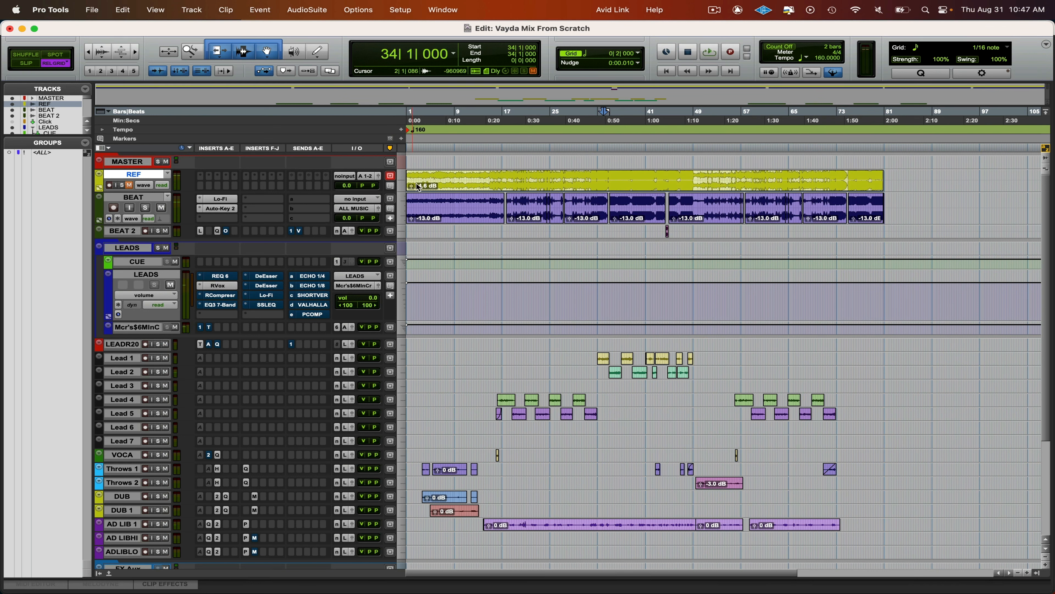
- Play from 34|1 and solo the REF track partway through to compare the mix with the reference
key(space)
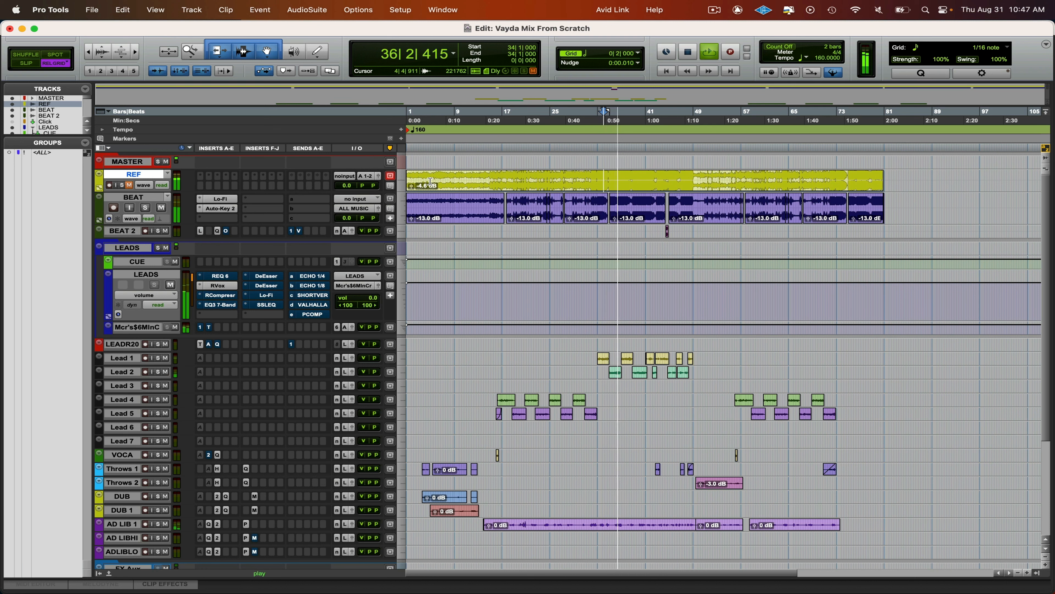
key(shift+m)
key(shift+s)
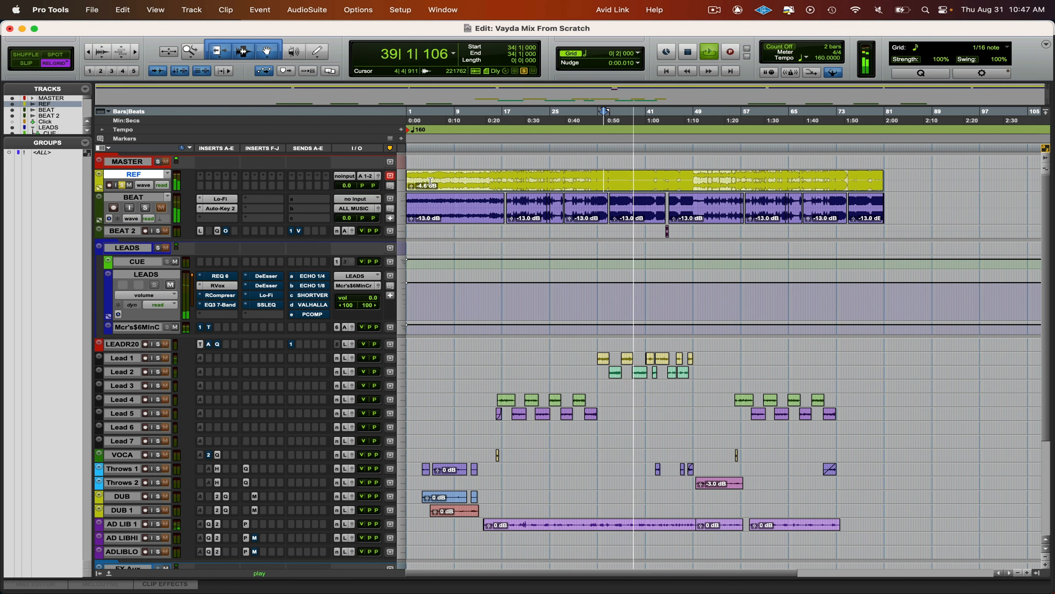
key(space)
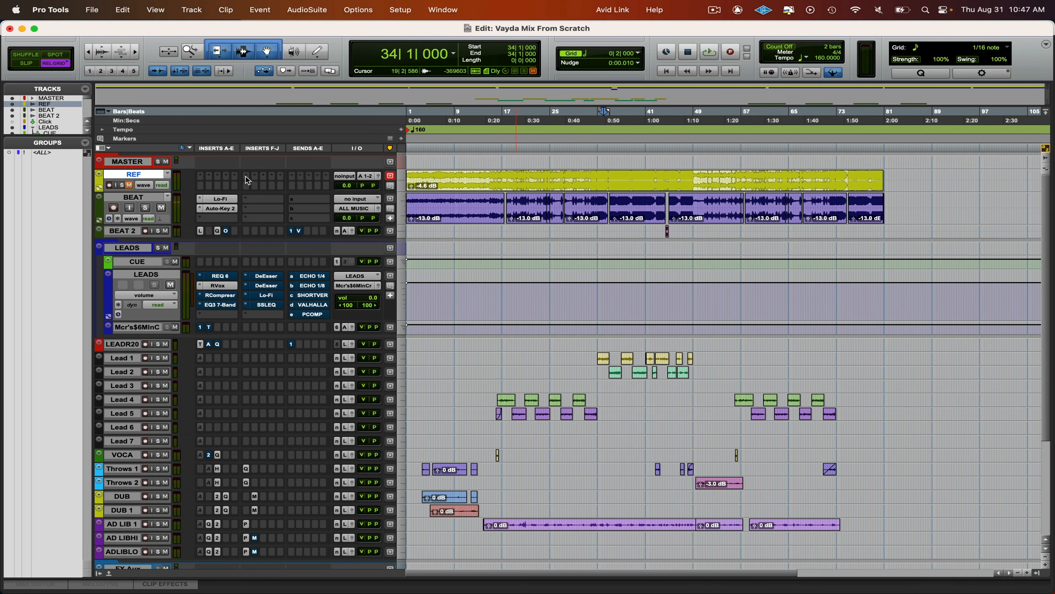
- Enlarge the REF track and switch its solo on and off repeatedly, leaving it off
key(ctrl+Up)
key(ctrl+Up)
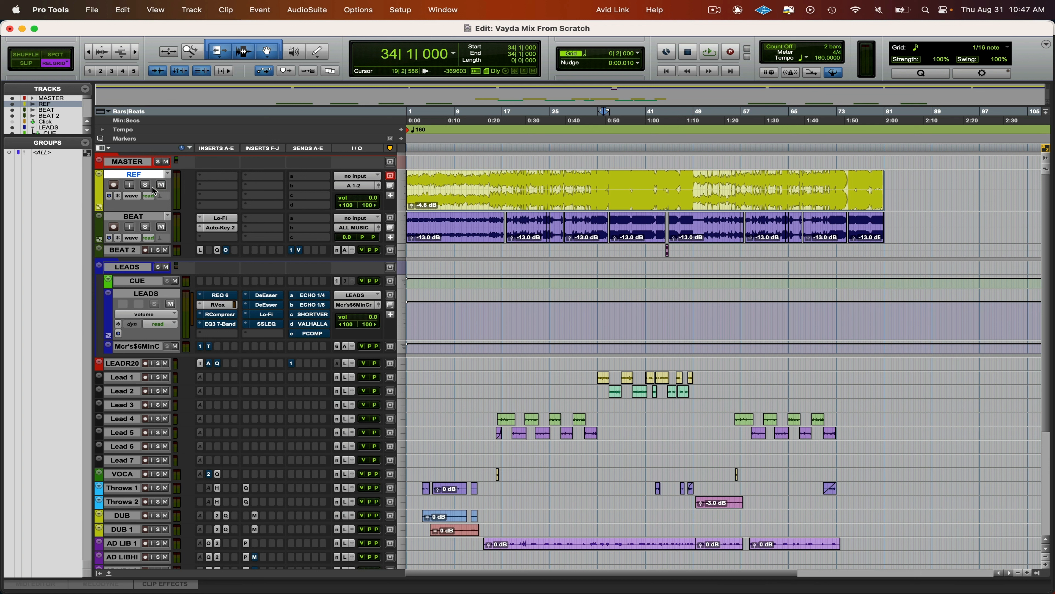
click(145, 185)
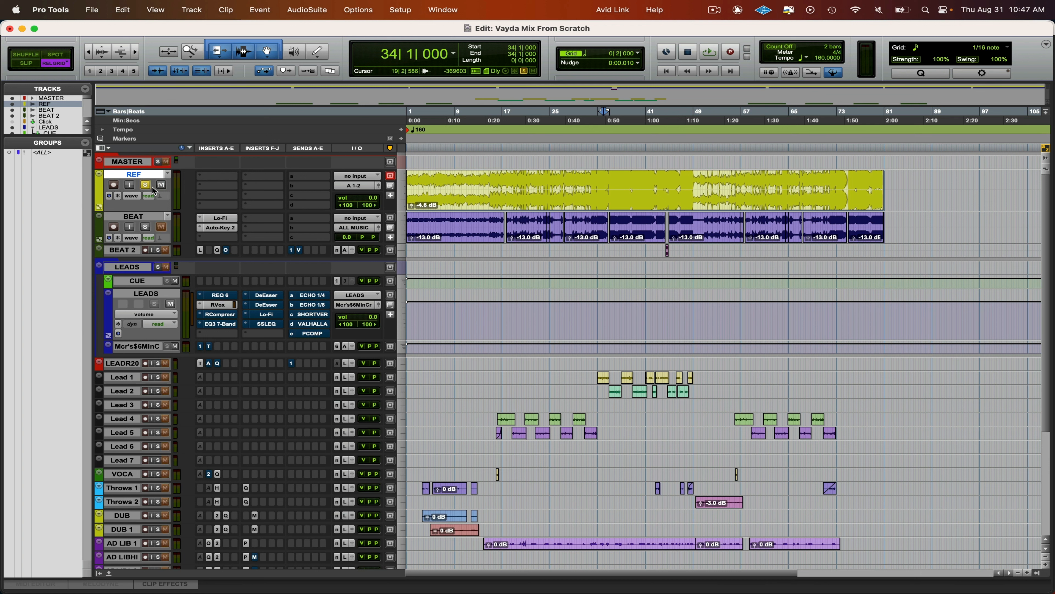
click(151, 188)
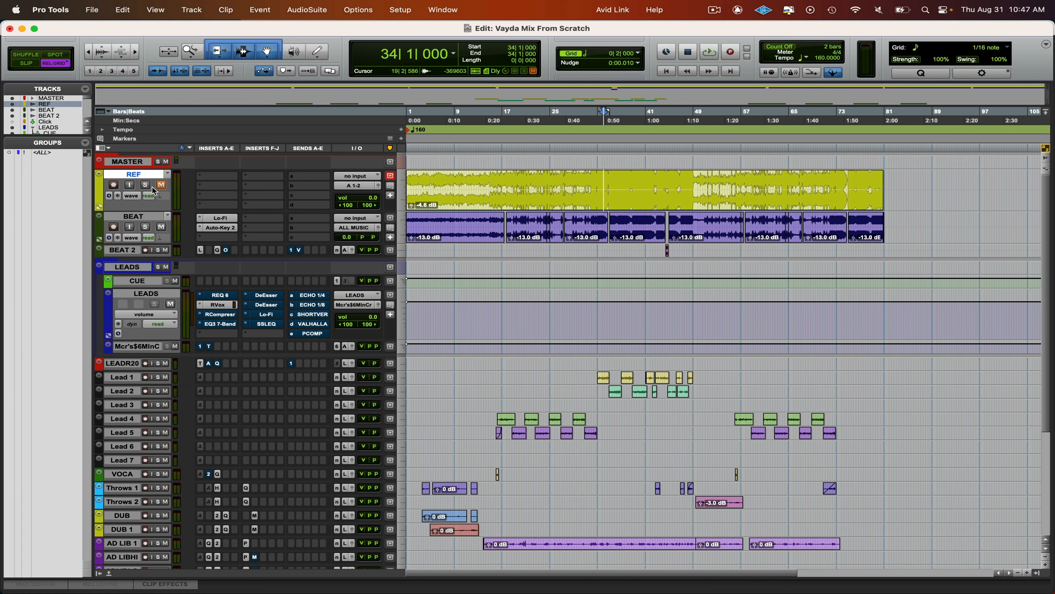
click(146, 186)
click(152, 187)
click(152, 188)
click(152, 187)
click(151, 187)
click(152, 188)
- During playback, set RVox on the LEADS track to a gain of -8.8 and a compression threshold of -27.4
key(space)
scroll(598, 410, down, 2)
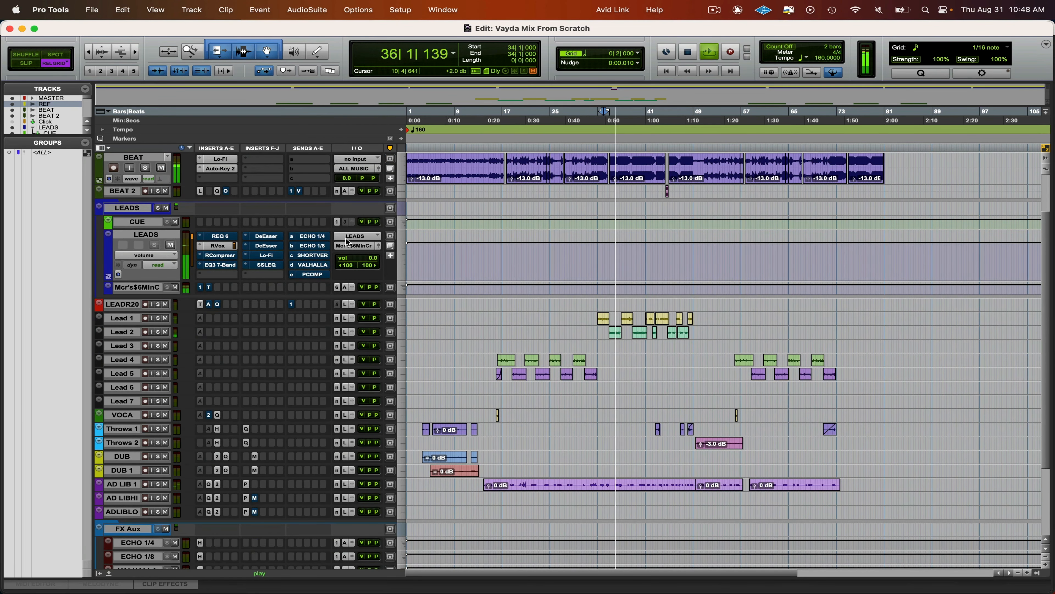
click(217, 245)
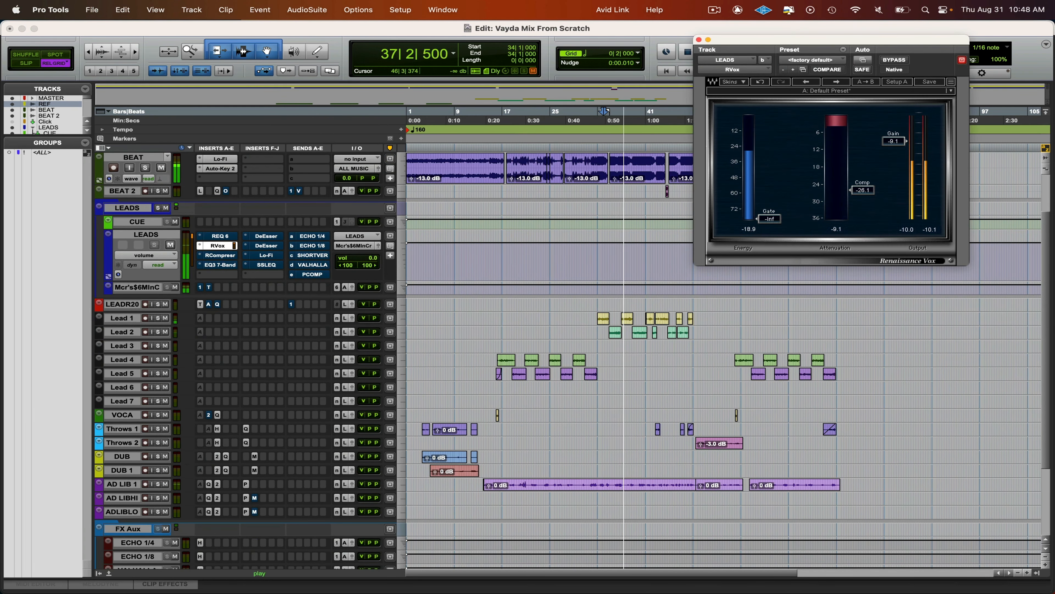
drag(893, 141, 893, 140)
drag(863, 190, 863, 194)
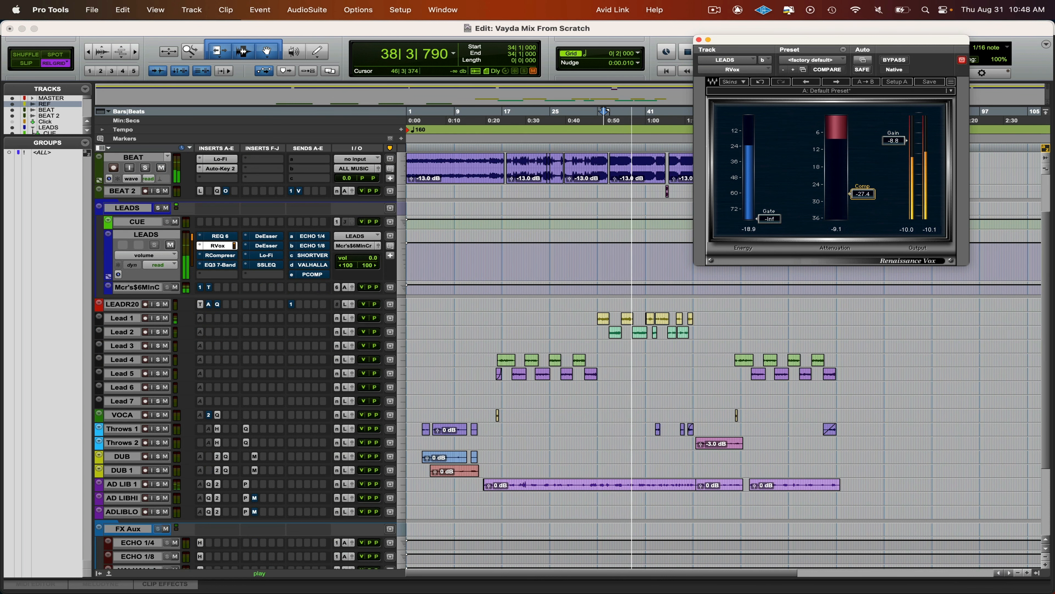
key(super+w)
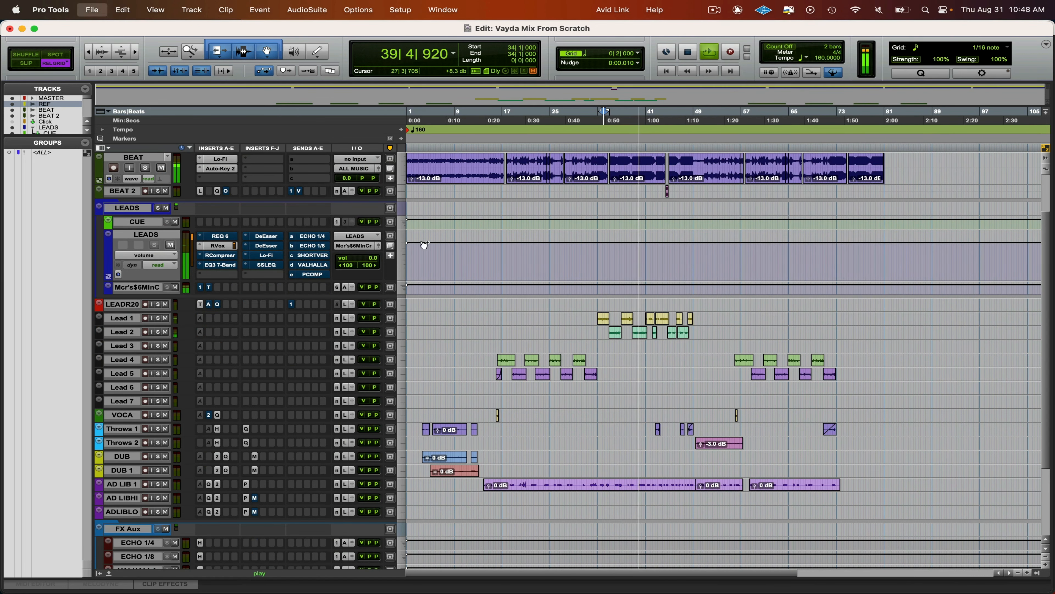
- Enable RCompressor on the LEADS track, shorten its attack to 1.13, and stop playback
click(221, 255)
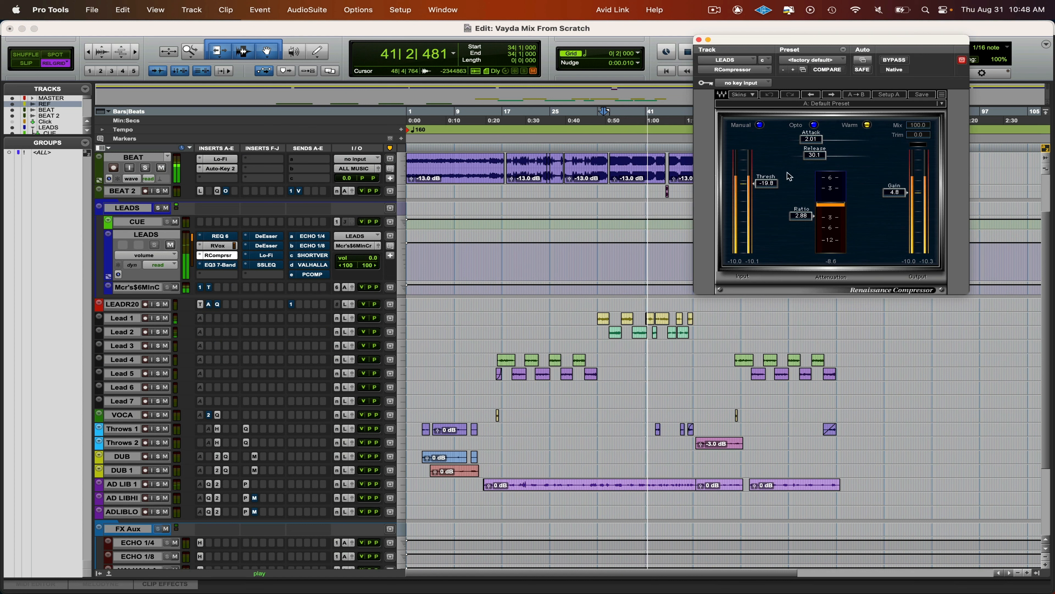
drag(811, 138, 811, 147)
key(space)
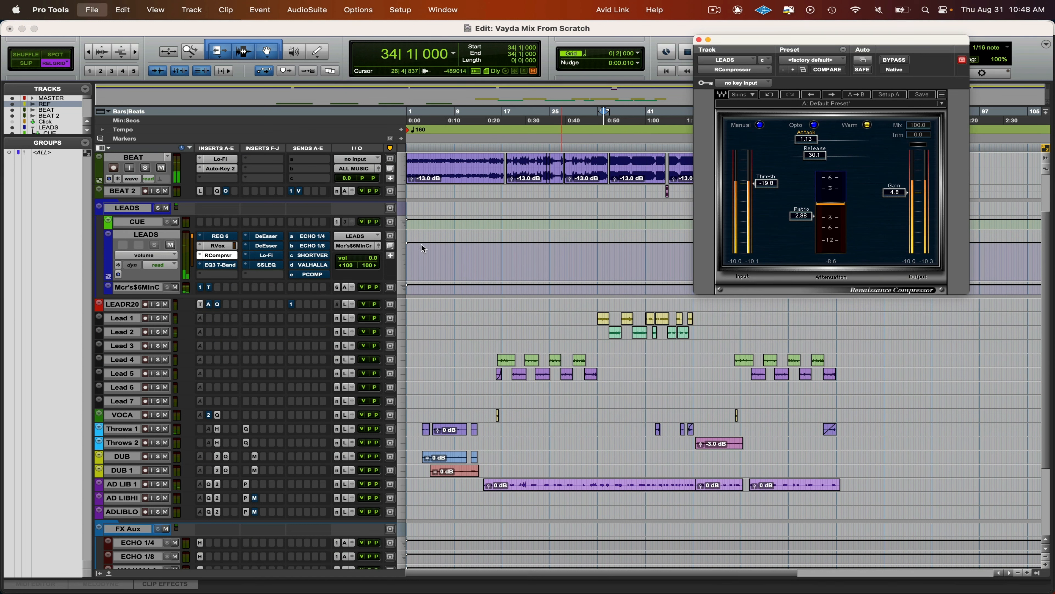
- Reopen RVox on the LEADS track to review its gain and compression settings, and close it
click(226, 243)
drag(830, 39, 626, 63)
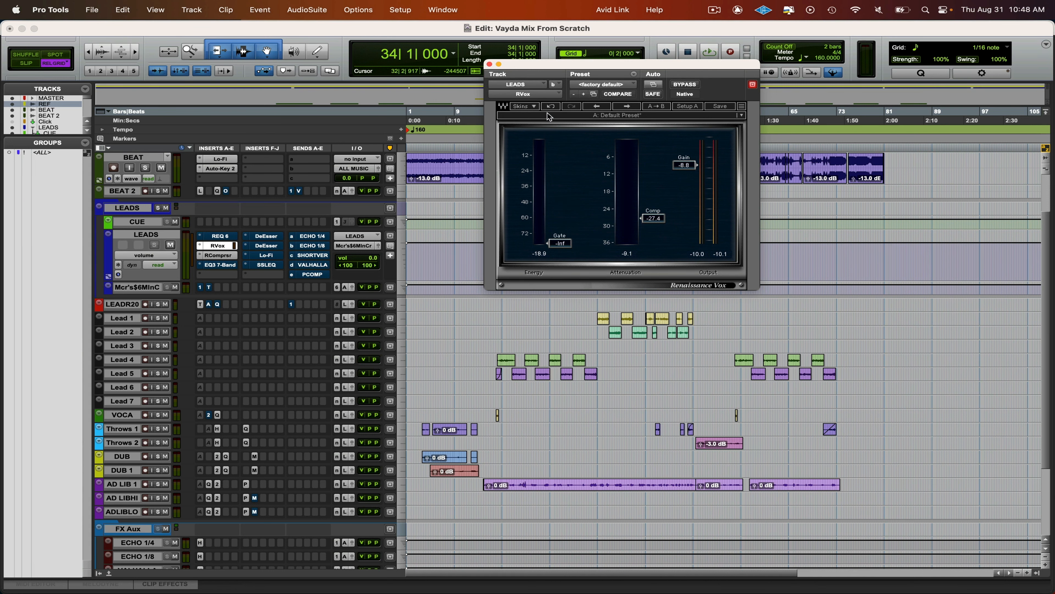
click(489, 64)
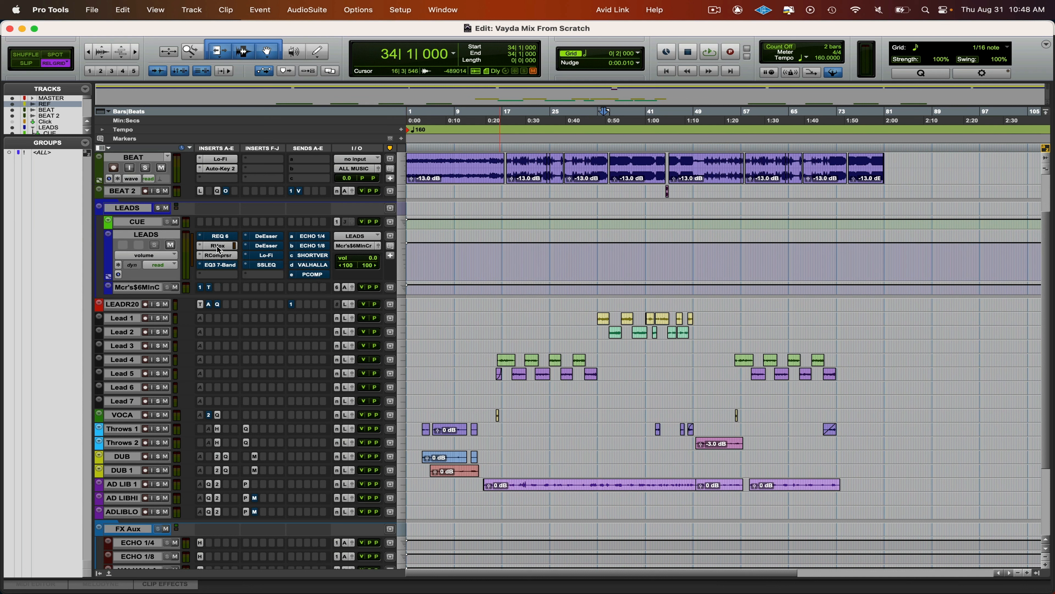
- Play the mix from 34|1 to check RVox on the LEADS track, and open RCompressor to review its settings
key(space)
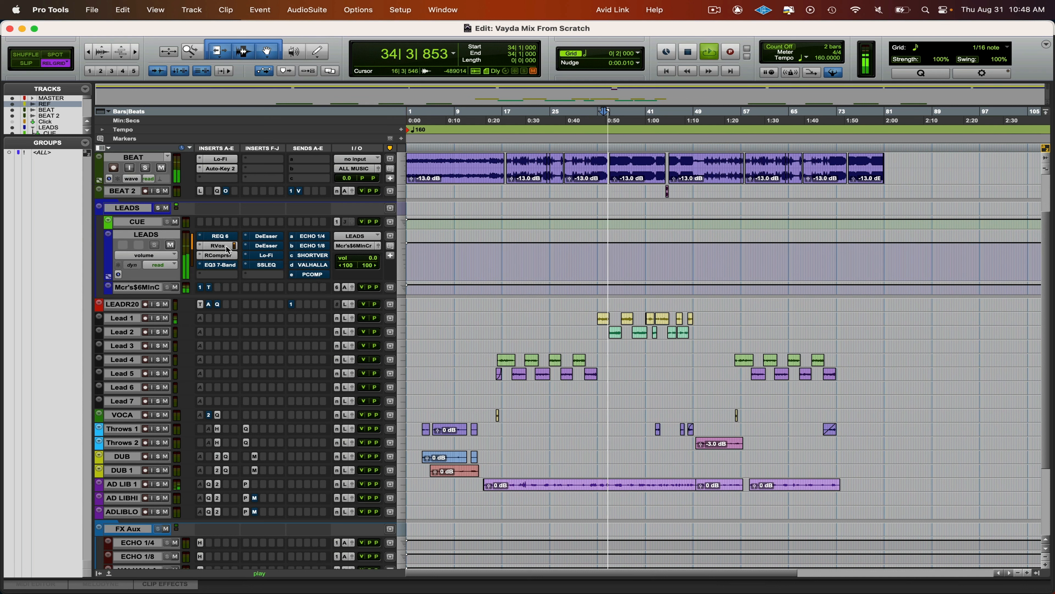
super+click(226, 245)
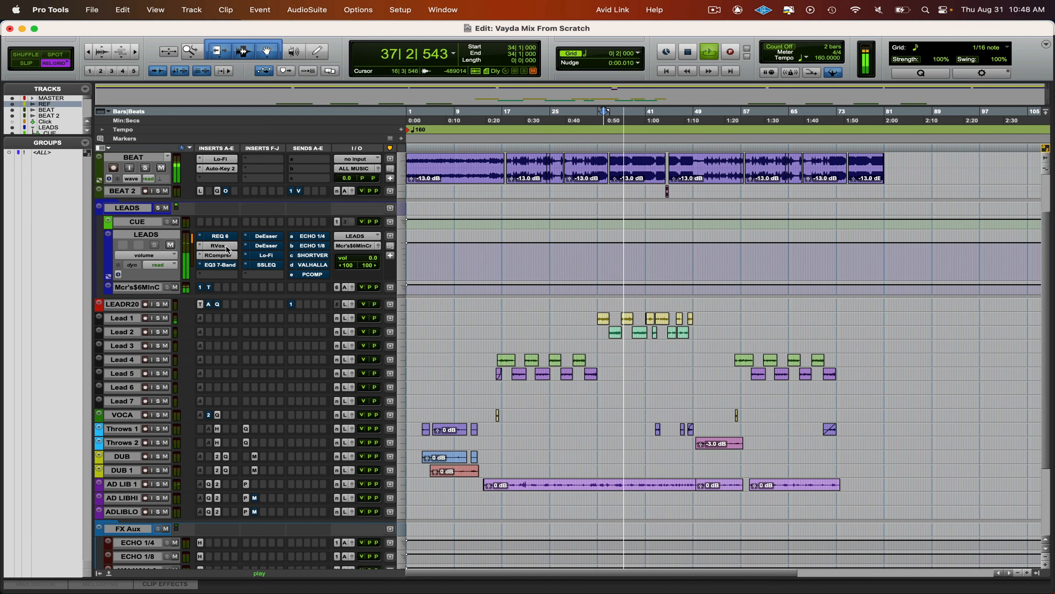
key(space)
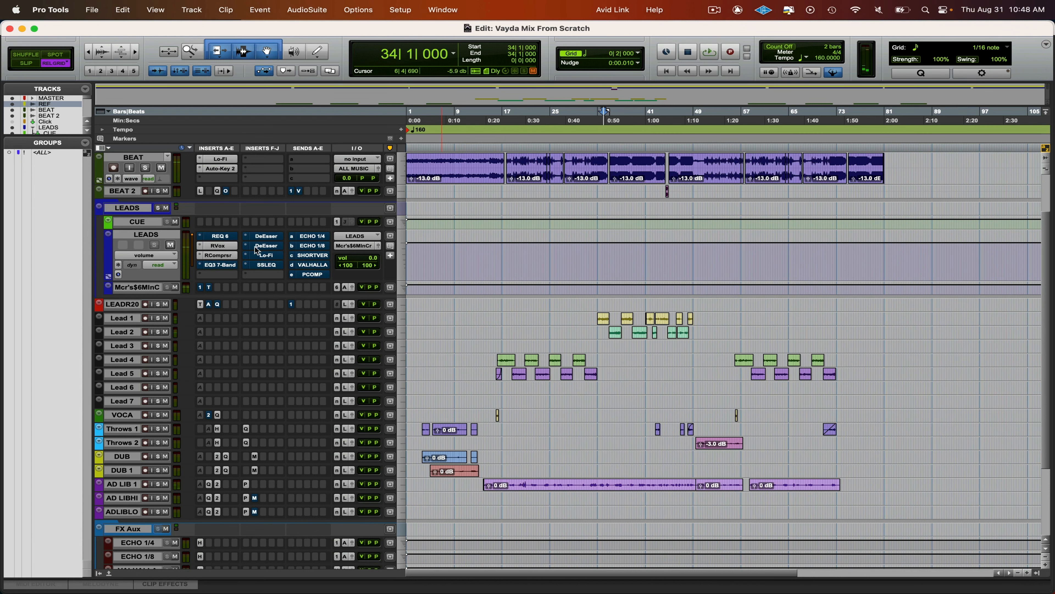
click(218, 255)
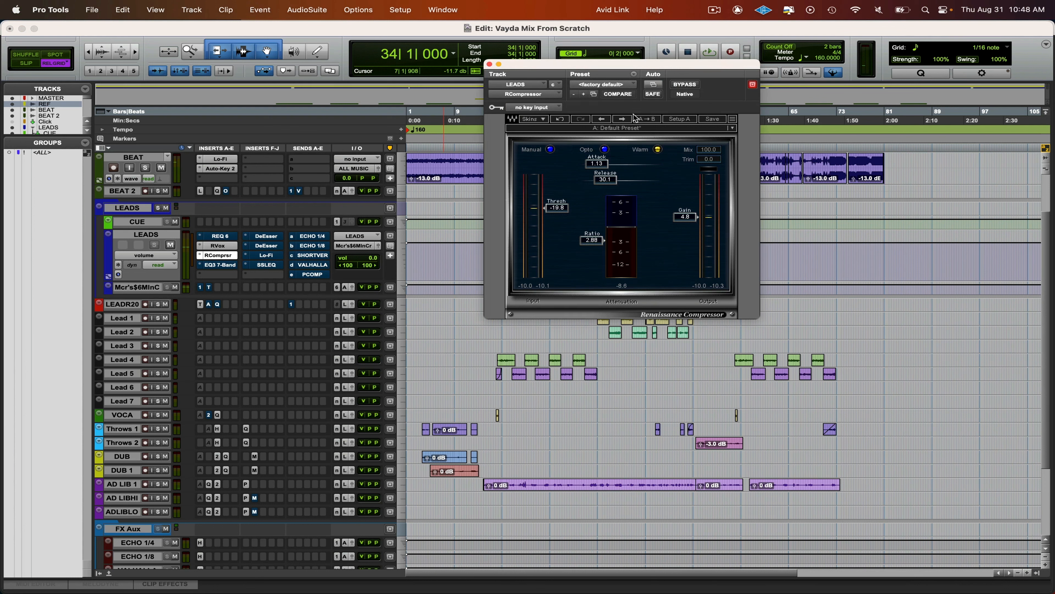
- Play the mix from 34|1 to hear RCompressor on the LEADS track, stop playback, and look over the session tracks
key(space)
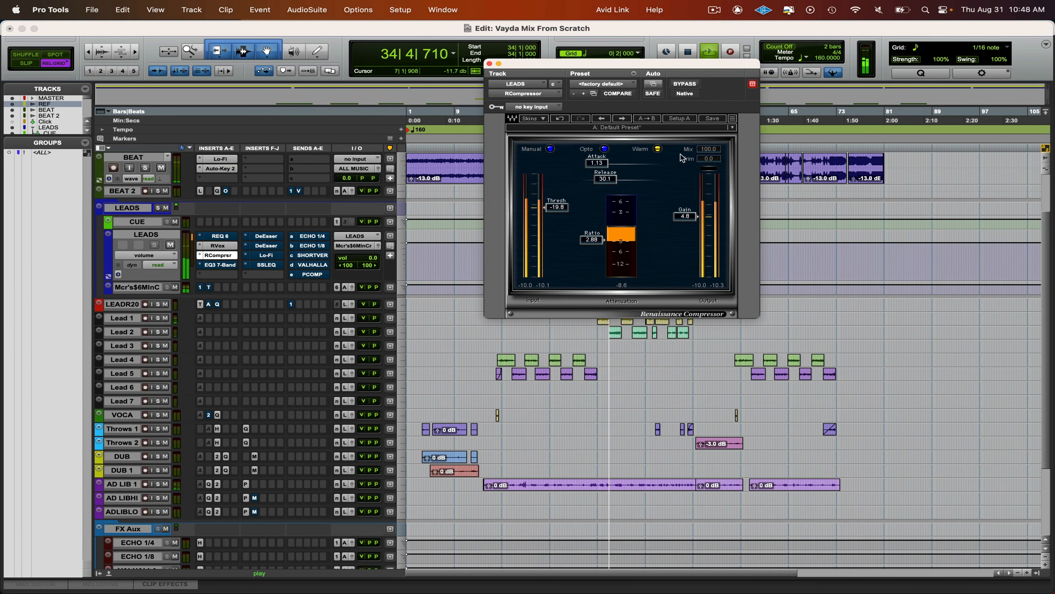
key(space)
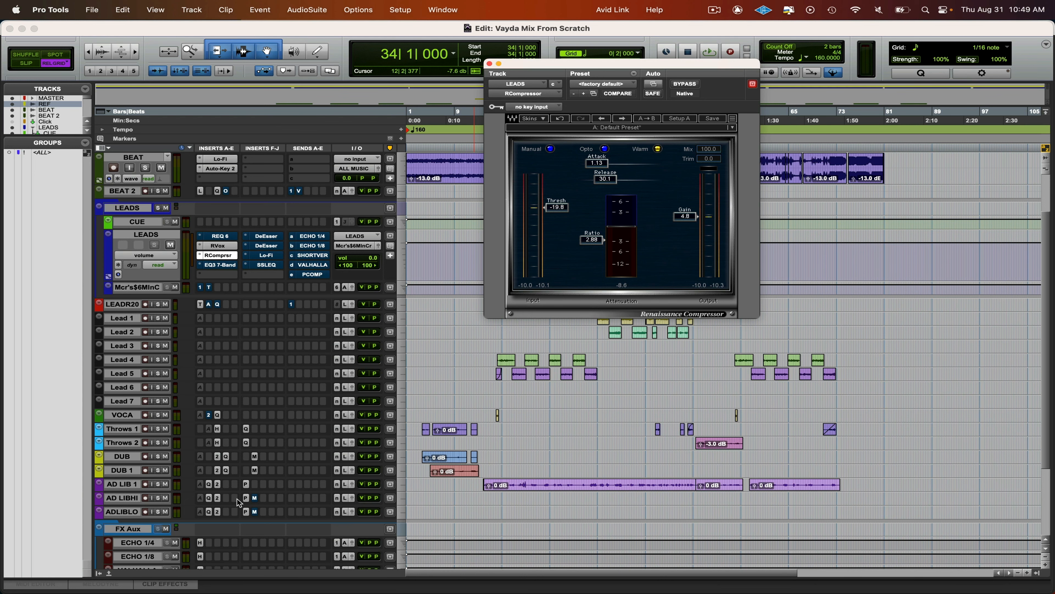
scroll(238, 503, down, 3)
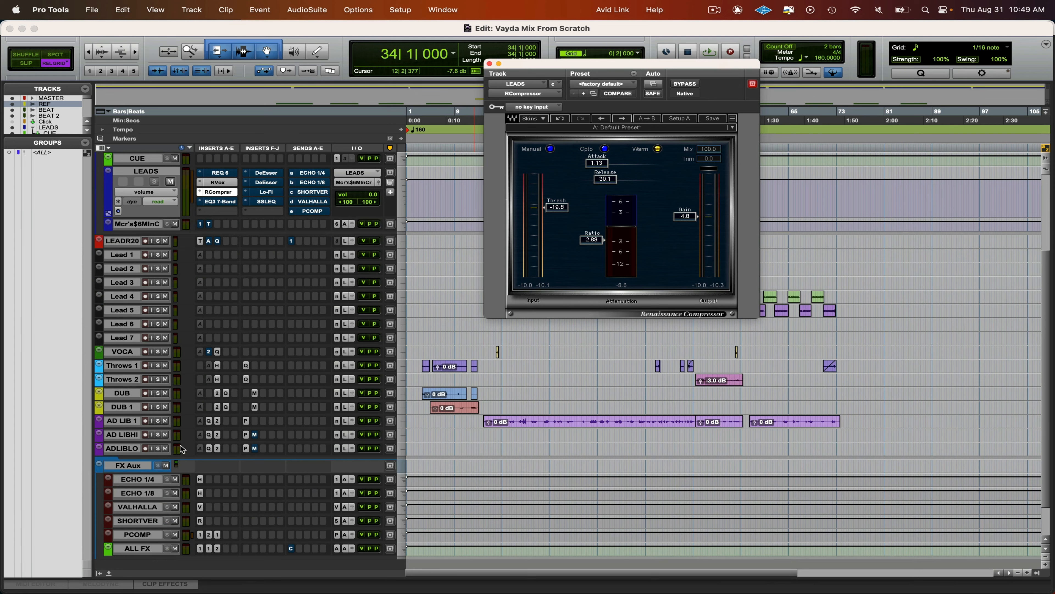
scroll(229, 439, up, 5)
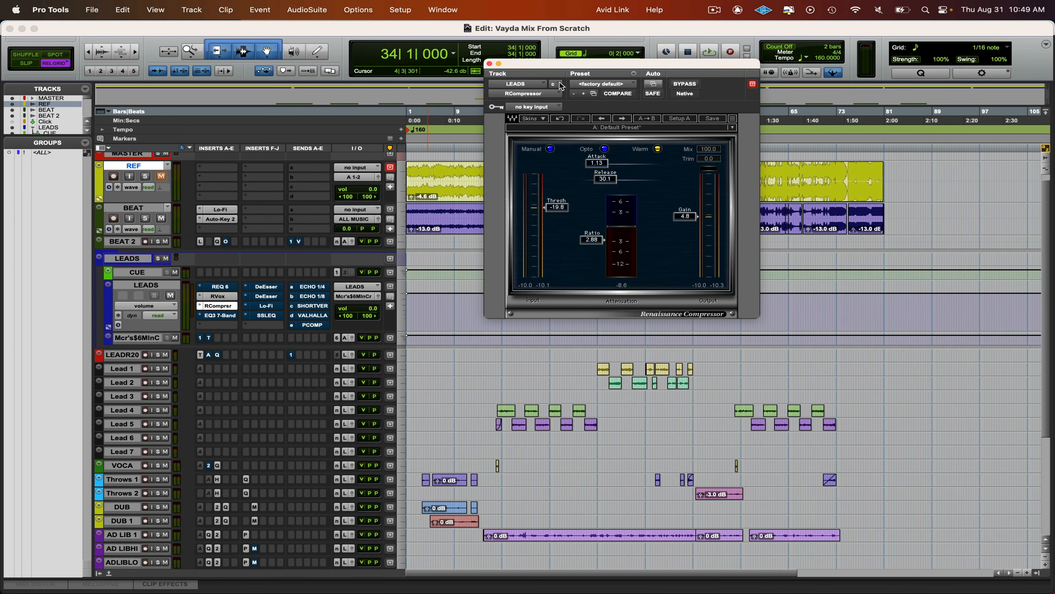
- During playback, compare RCompressor on the LEADS track bypassed and active, and set its release to 80.9
drag(564, 75, 573, 193)
key(space)
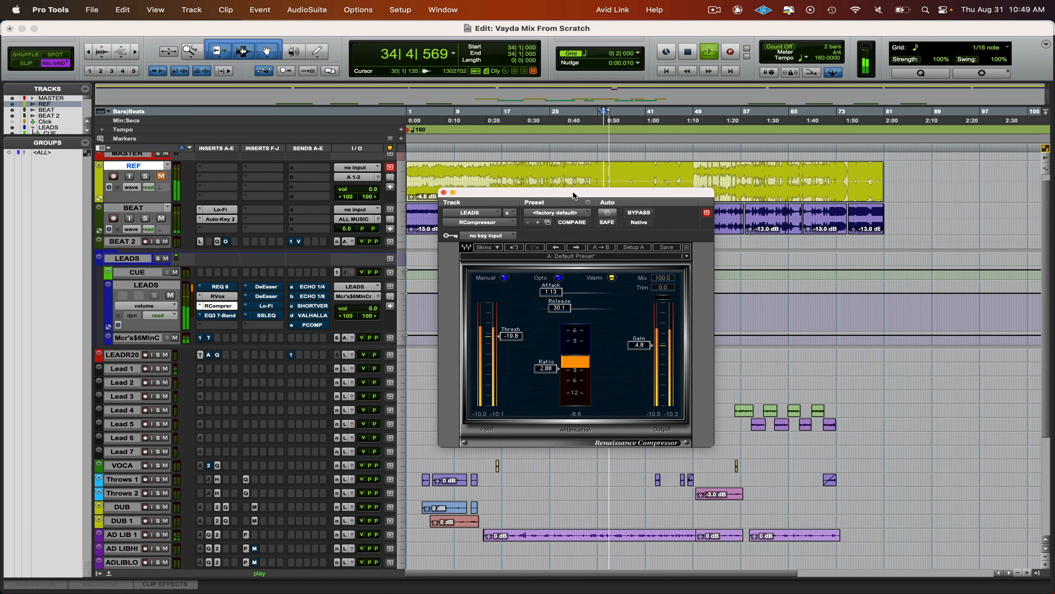
click(634, 214)
click(634, 214)
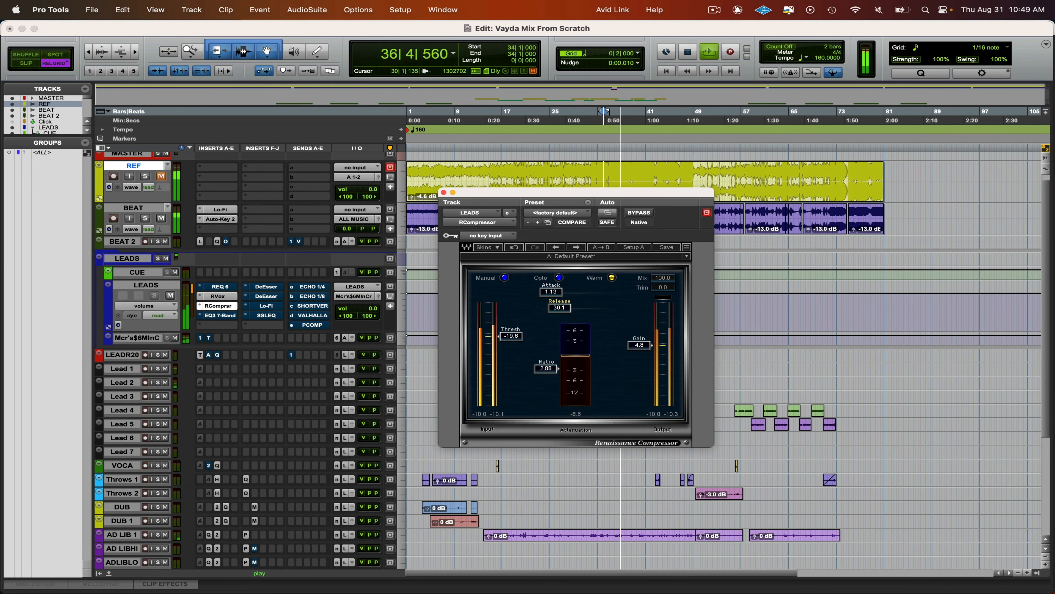
drag(560, 308, 569, 307)
- Compare RCompressor bypassed and active with the playing mix, and set its output gain to 5.6
click(639, 213)
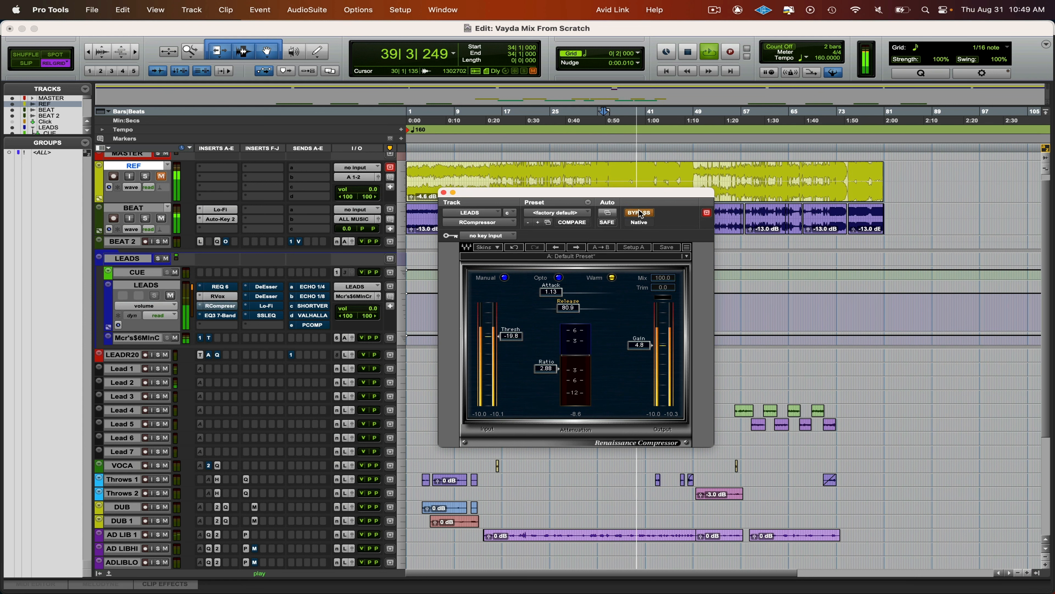
click(639, 213)
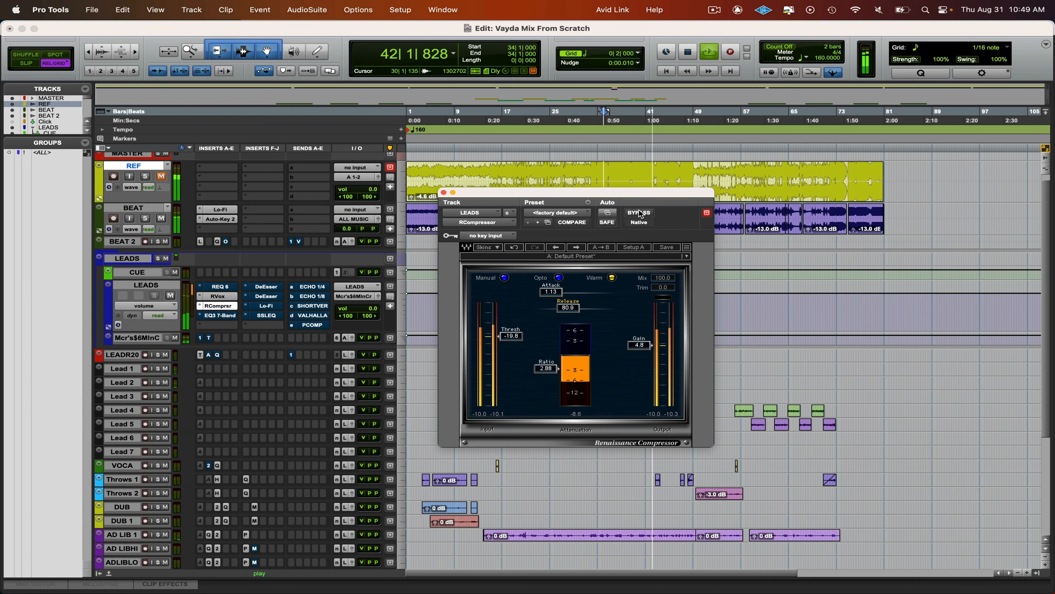
click(639, 212)
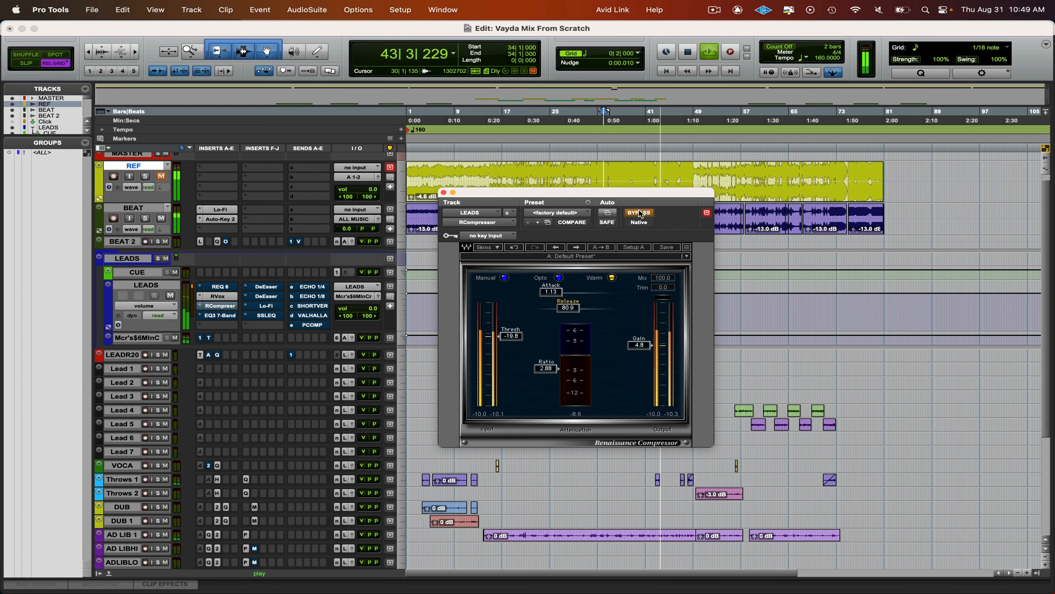
click(639, 212)
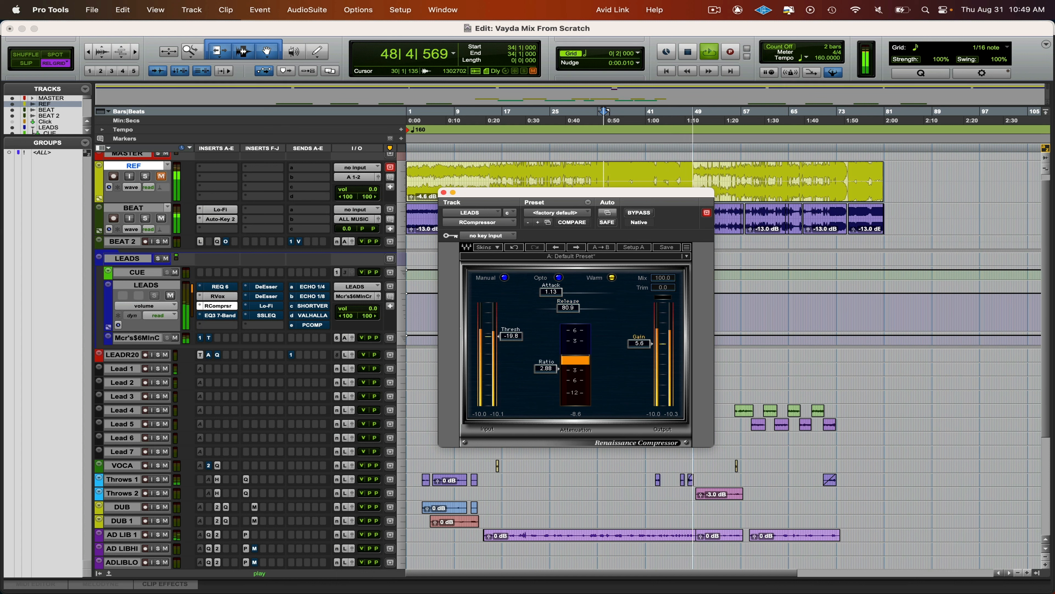
drag(645, 346, 645, 344)
- Replay the mix from 34|1, compare RCompressor bypassed and active once more, close it, and stop playback
key(space)
key(space)
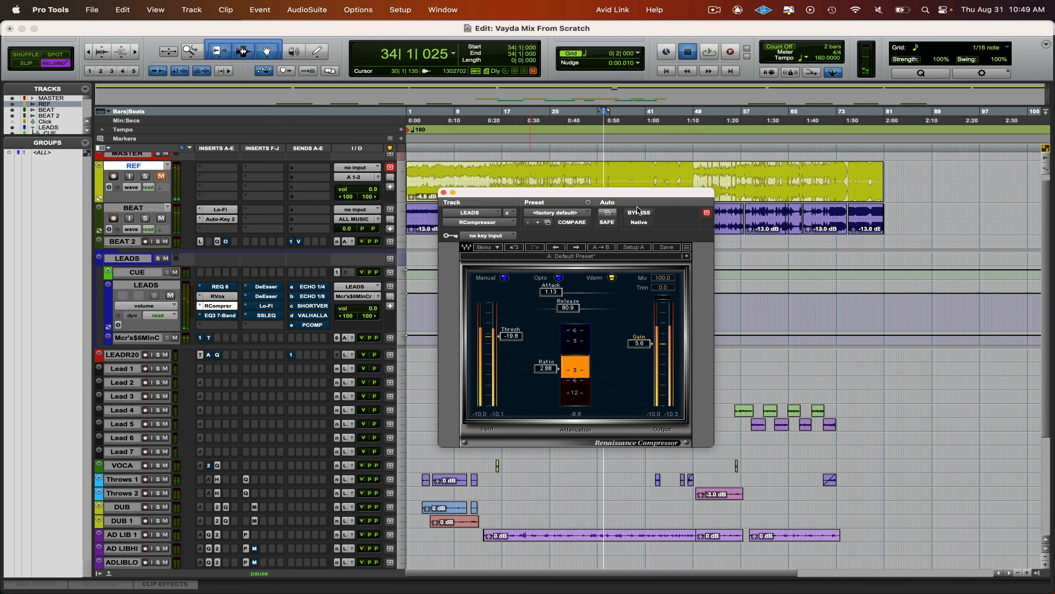
click(638, 213)
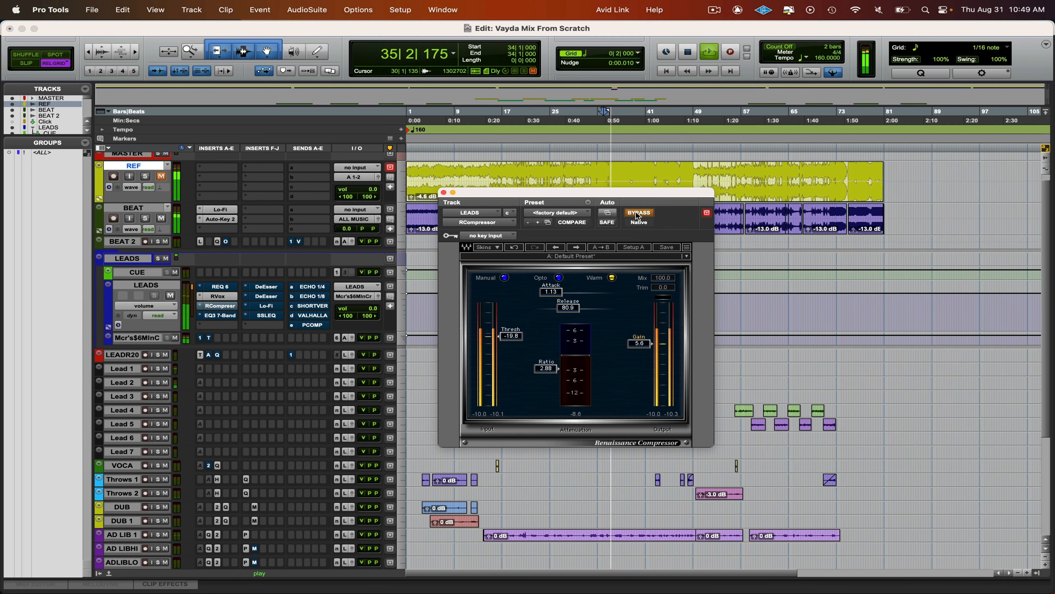
click(638, 212)
click(444, 192)
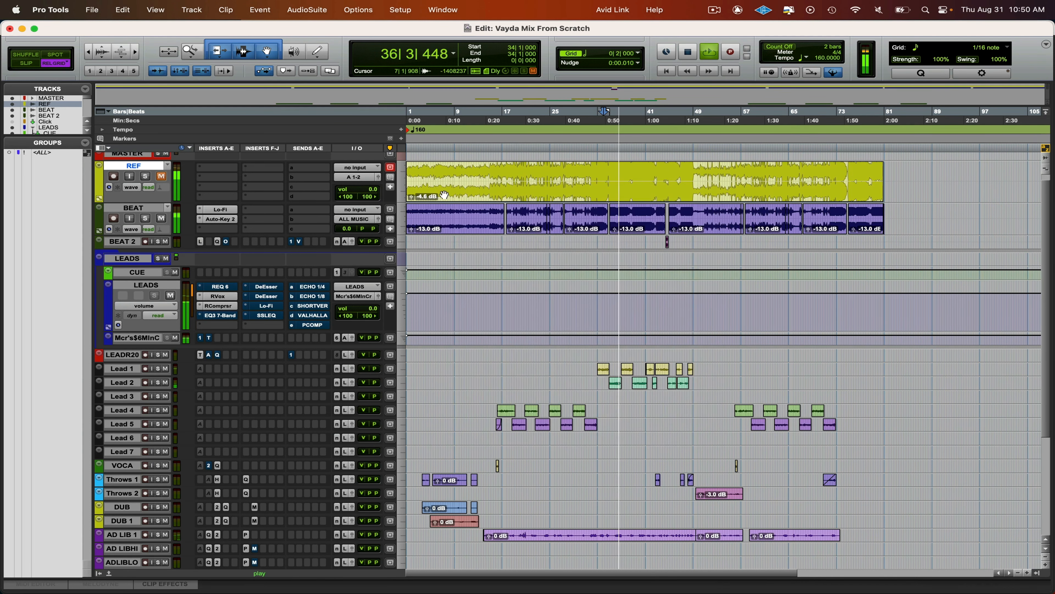
key(space)
scroll(504, 249, up, 1)
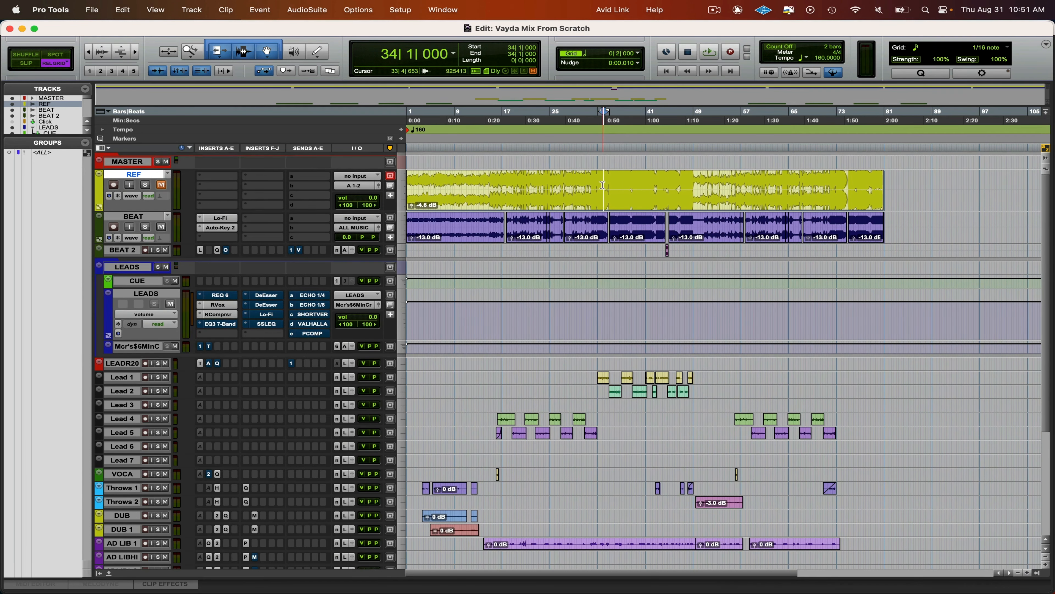
- Review the song's sections against the beat, and select the range holding the Lead 1 and Lead 2 clips from bar 33 to 49
click(598, 192)
click(481, 221)
drag(580, 372, 806, 545)
alt+click(124, 379)
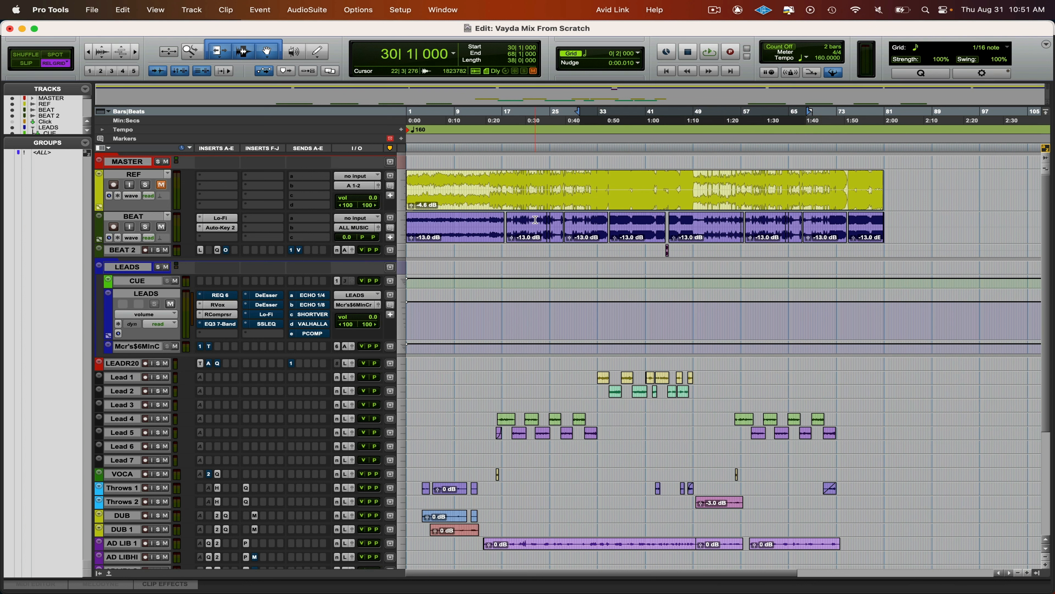
click(584, 228)
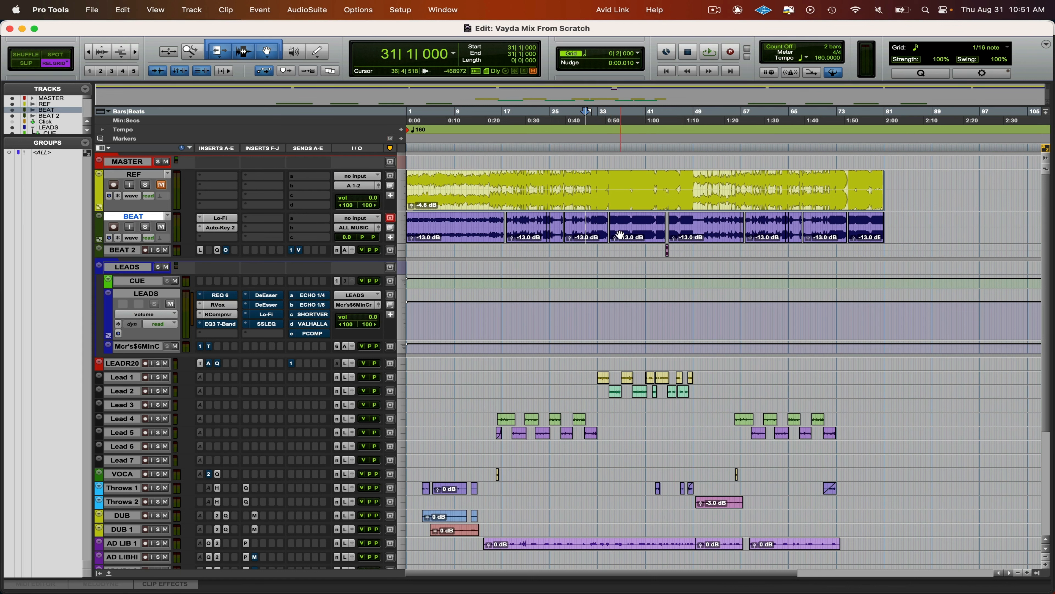
drag(598, 365, 696, 405)
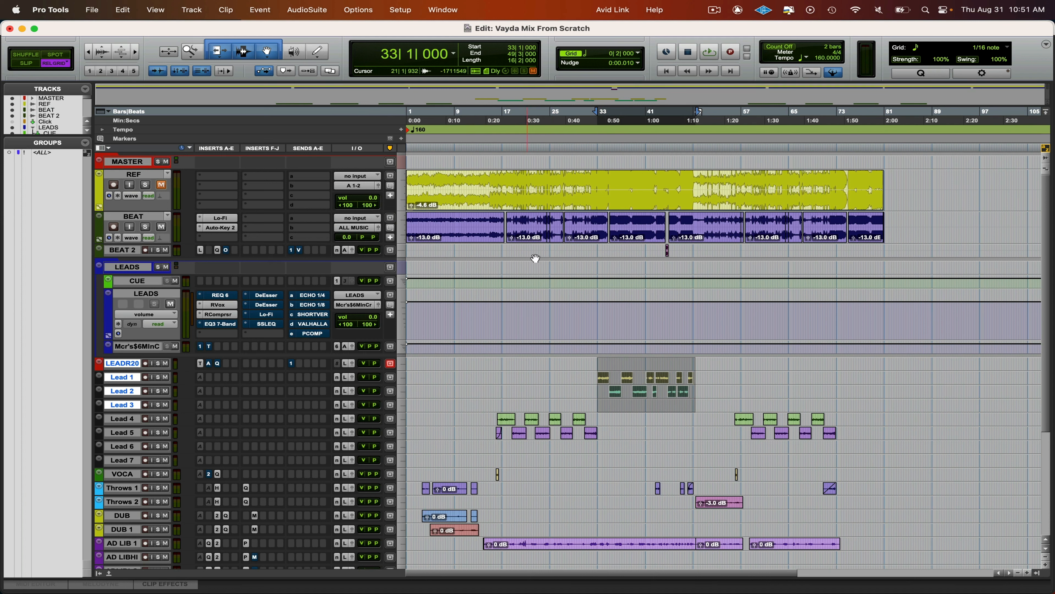
- Audition the vocals over the beat from 19|1 and from 51|1
click(514, 219)
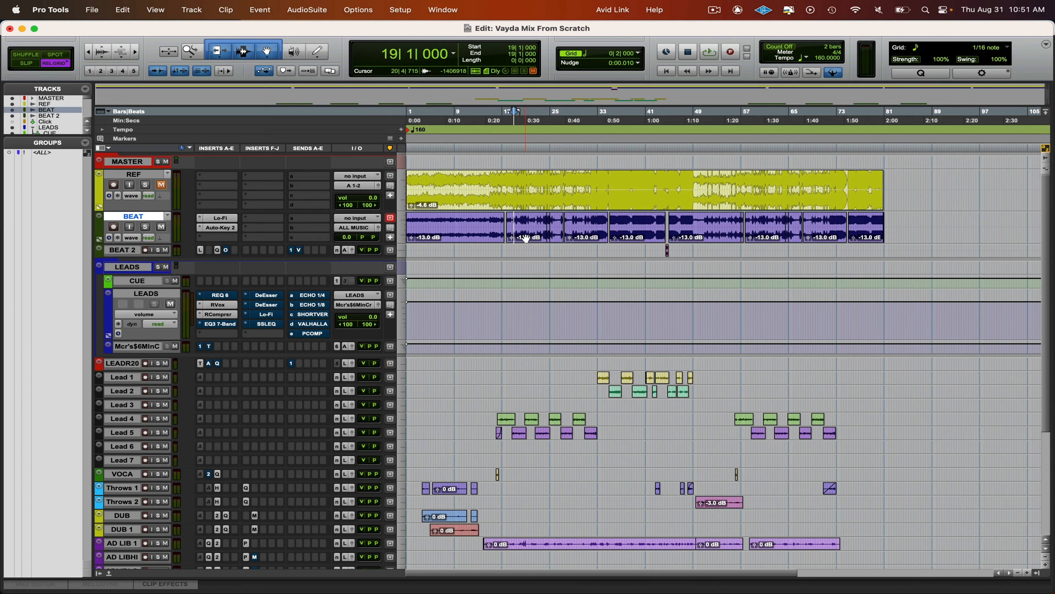
key(space)
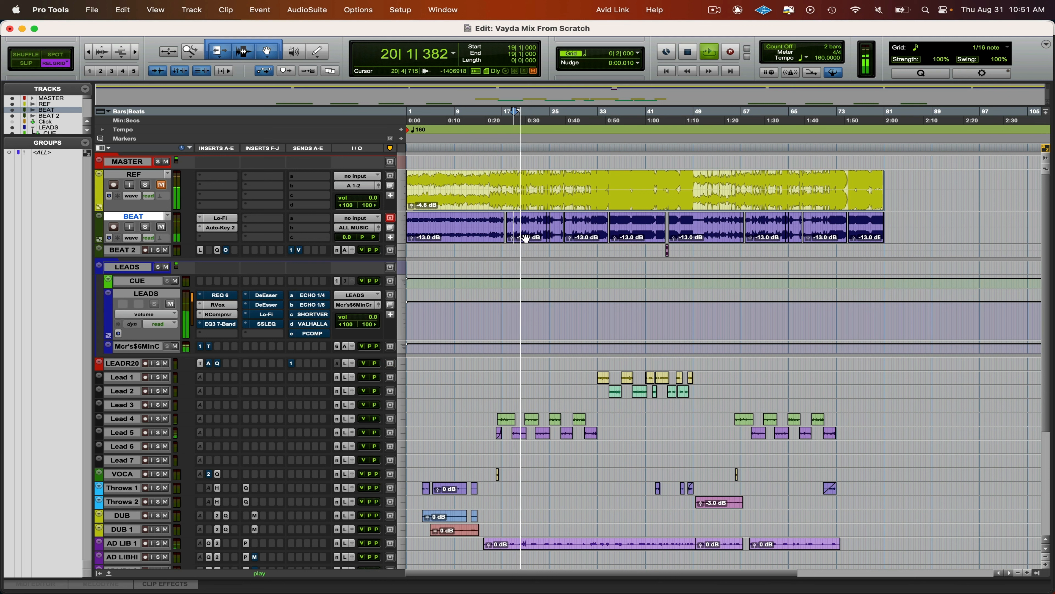
key(space)
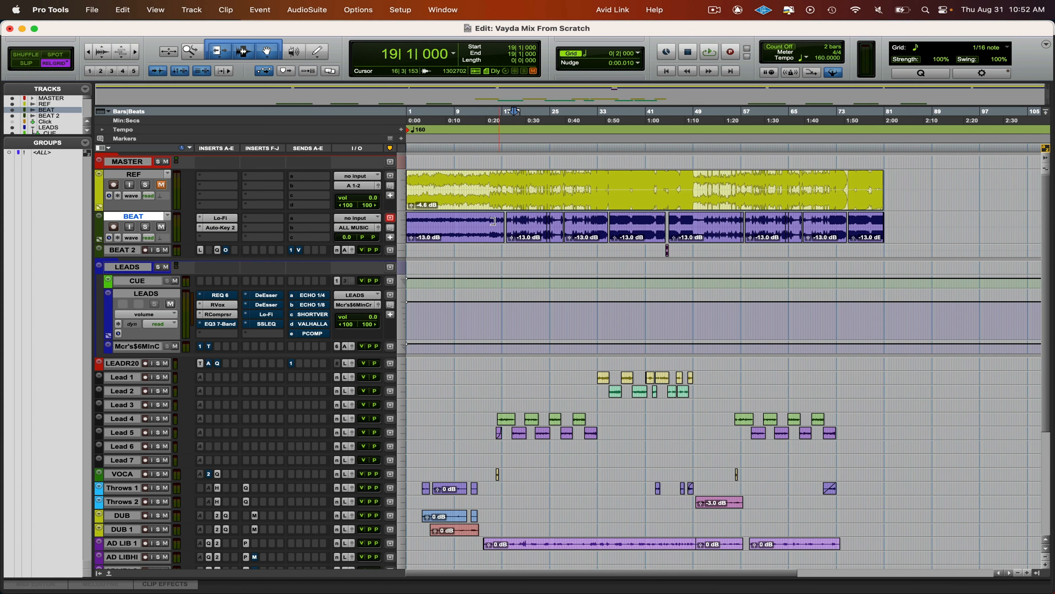
click(706, 220)
key(space)
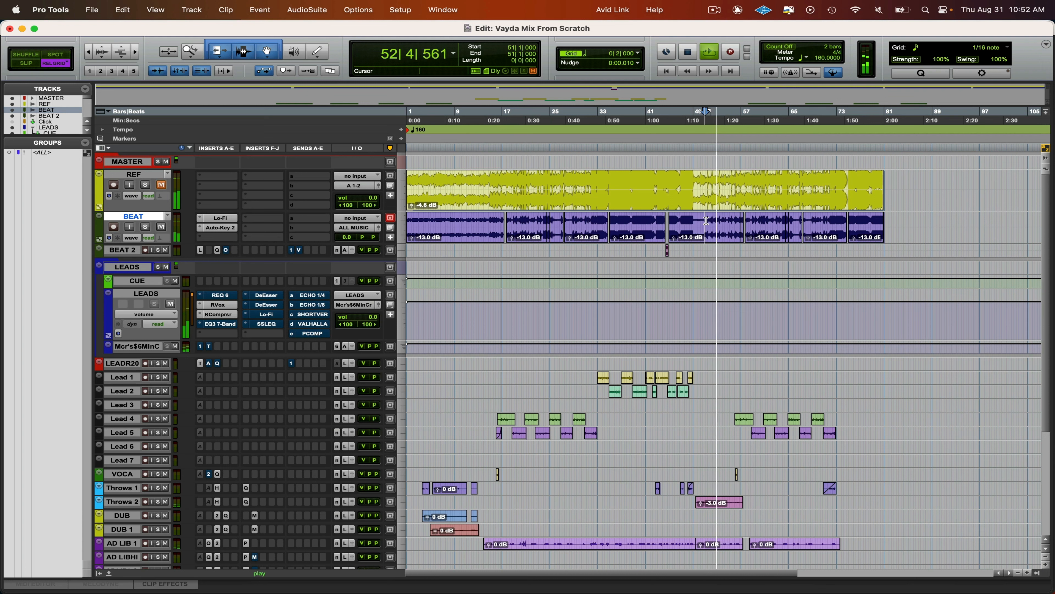
key(space)
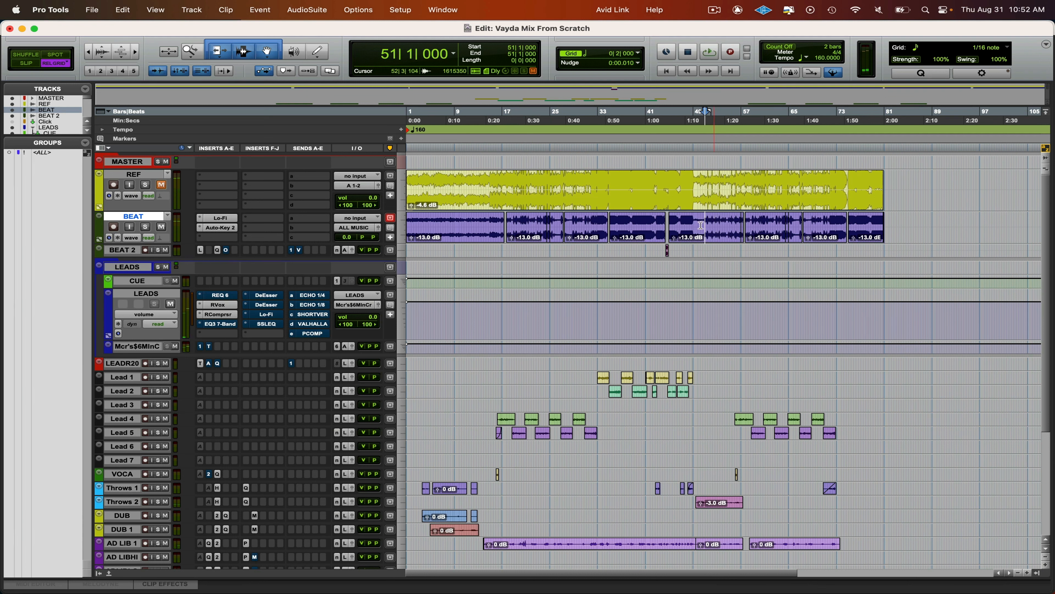
- Play the mix from 36|3 to evaluate the compressed lead vocals, and stop playback
click(631, 225)
click(618, 225)
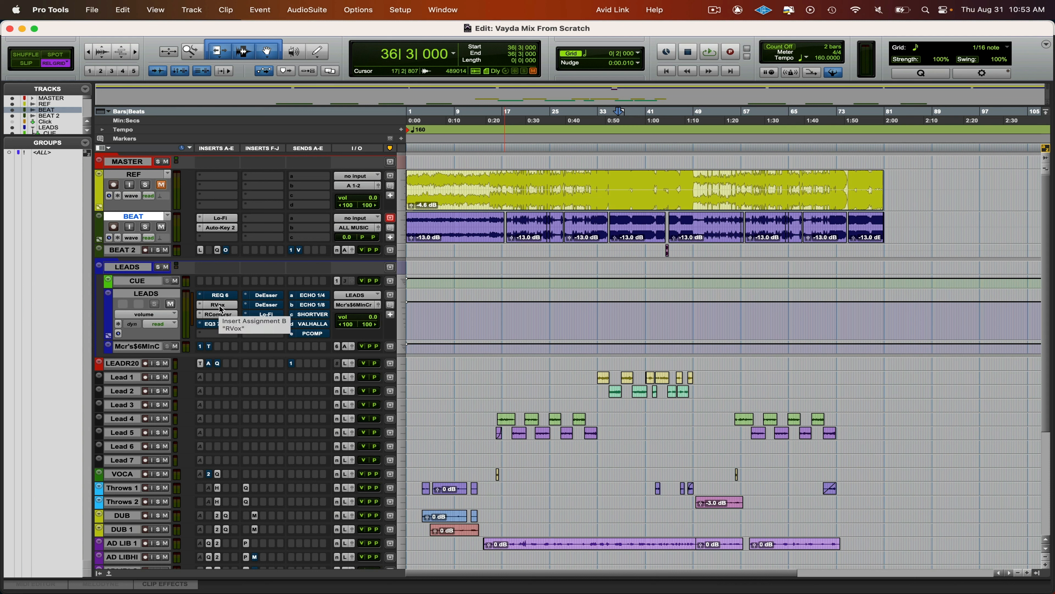
key(space)
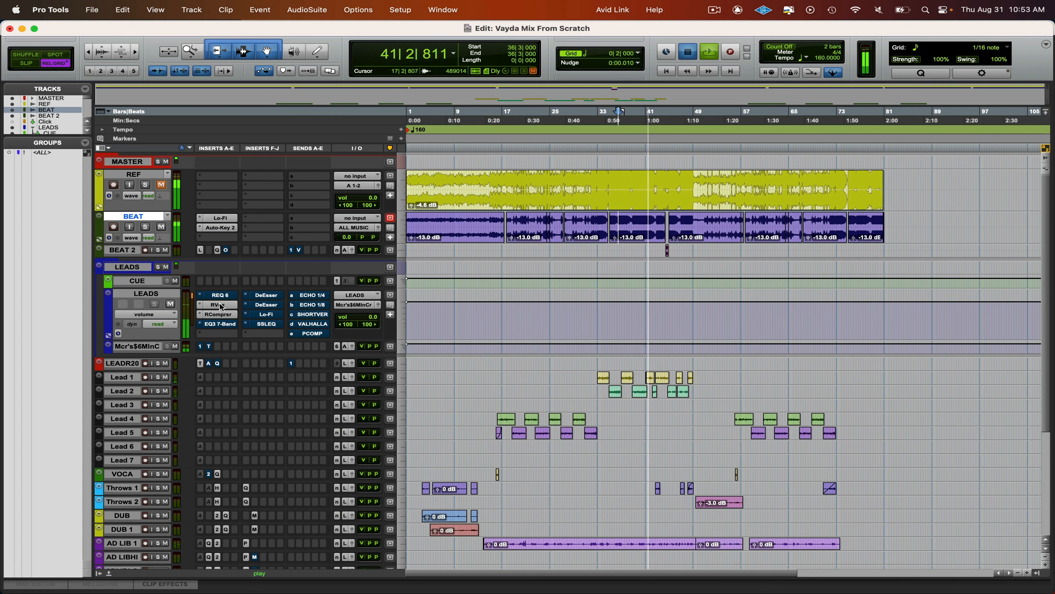
key(space)
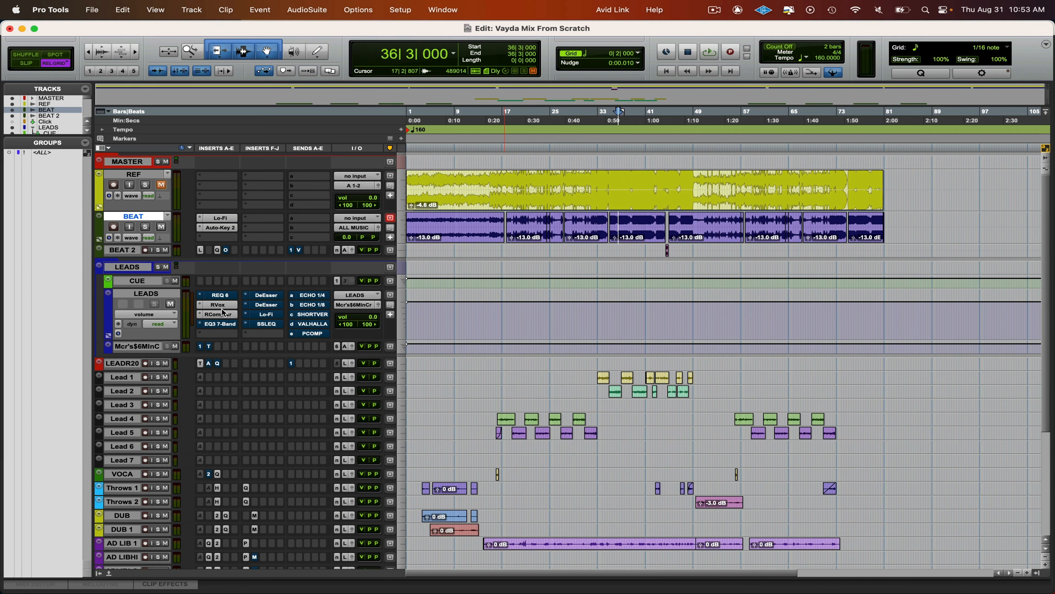
- Enable REQ 6 on the LEADS track and move it after RVox and RCompressor, ahead of EQ3 7-Band
click(220, 294)
drag(567, 192, 617, 76)
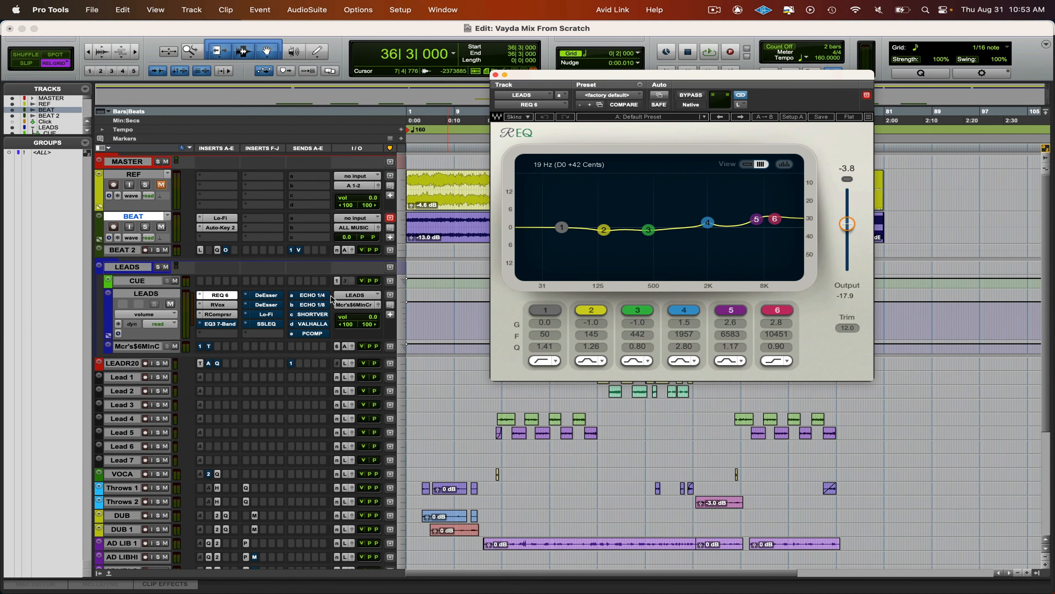
drag(228, 323, 227, 333)
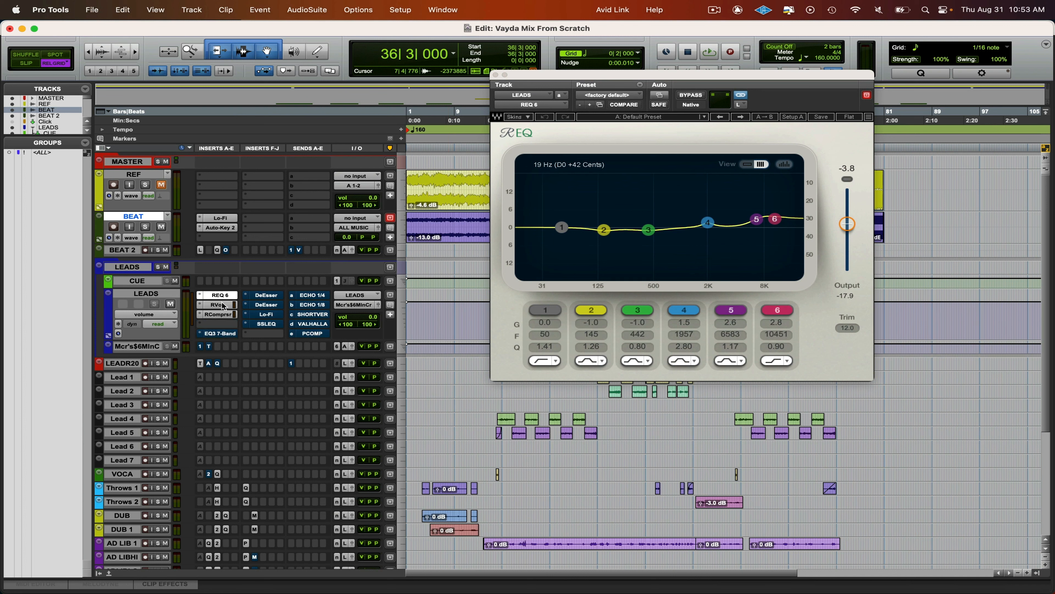
mouse_move(223, 296)
mouse_down()
mouse_move(223, 324)
mouse_move(218, 315)
mouse_up()
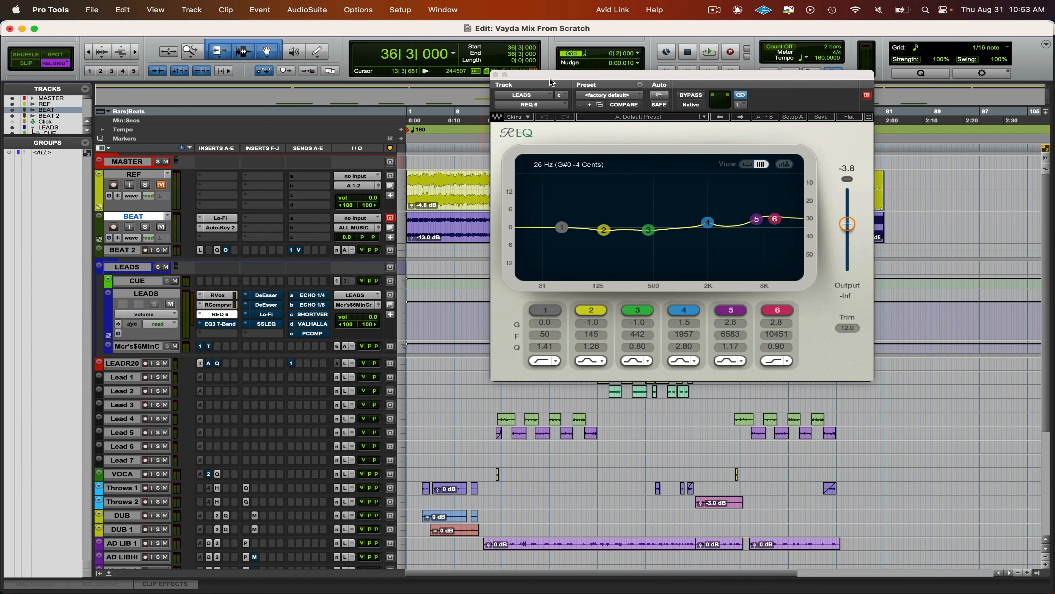
drag(553, 75, 499, 94)
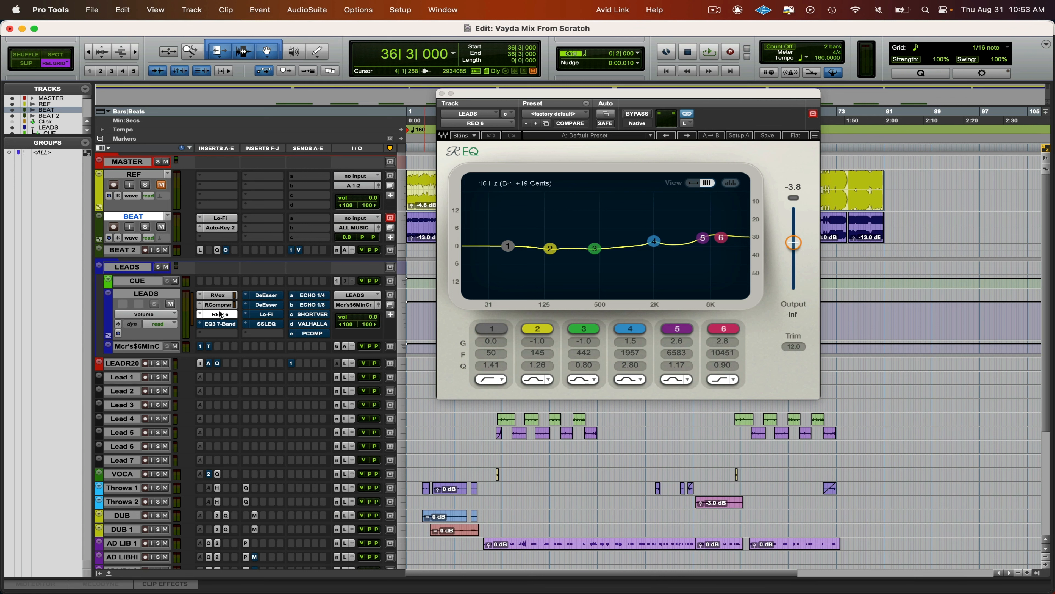
- Play the mix from 33|1 and set the REQ 6 gains to -3.7 on band 2 and -3.8 on band 3
drag(554, 94, 426, 228)
click(597, 179)
key(space)
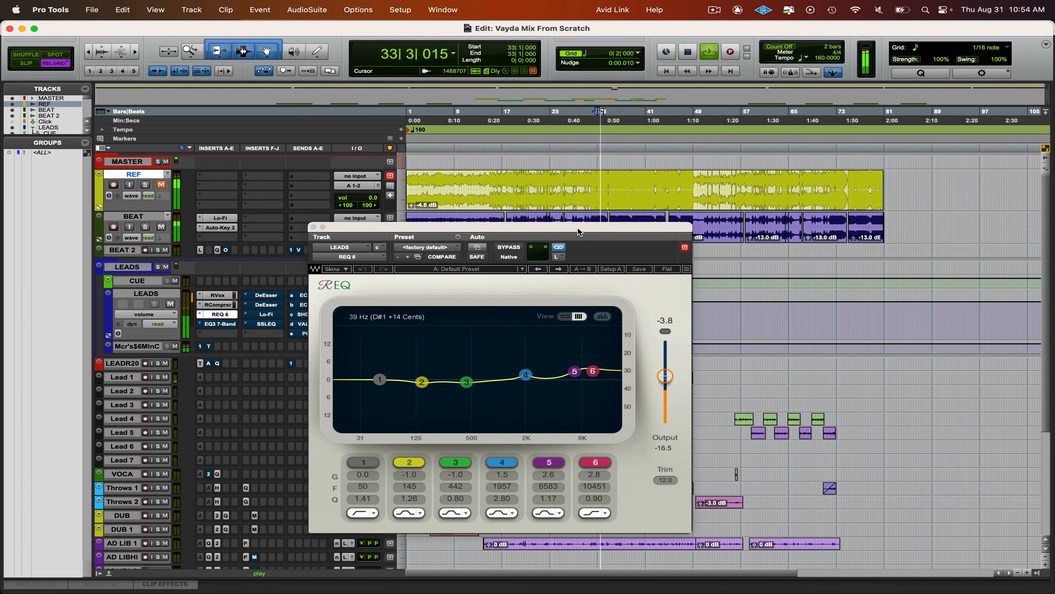
drag(577, 227, 591, 149)
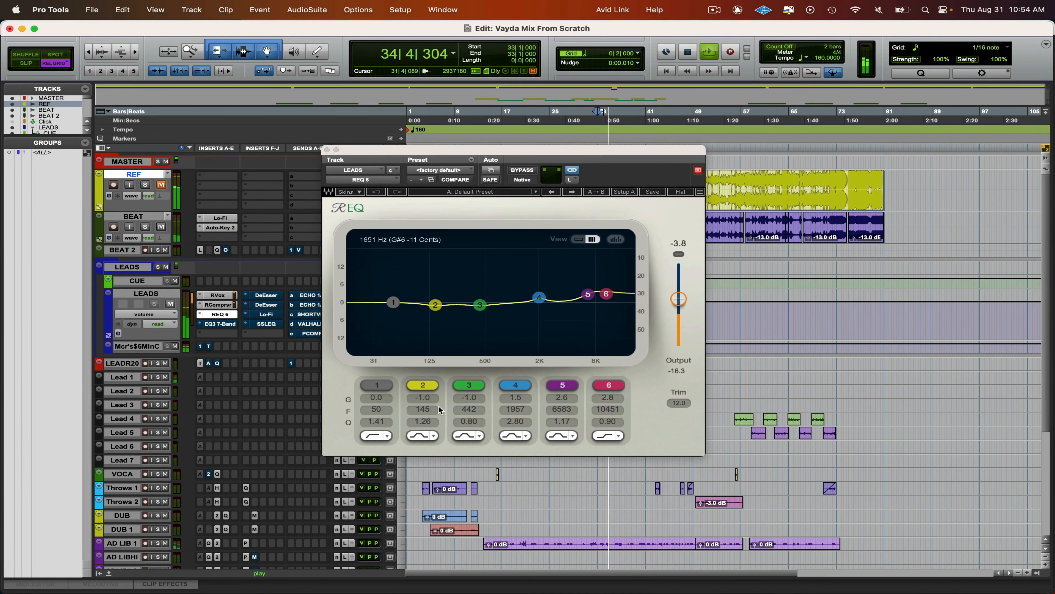
drag(423, 398, 469, 413)
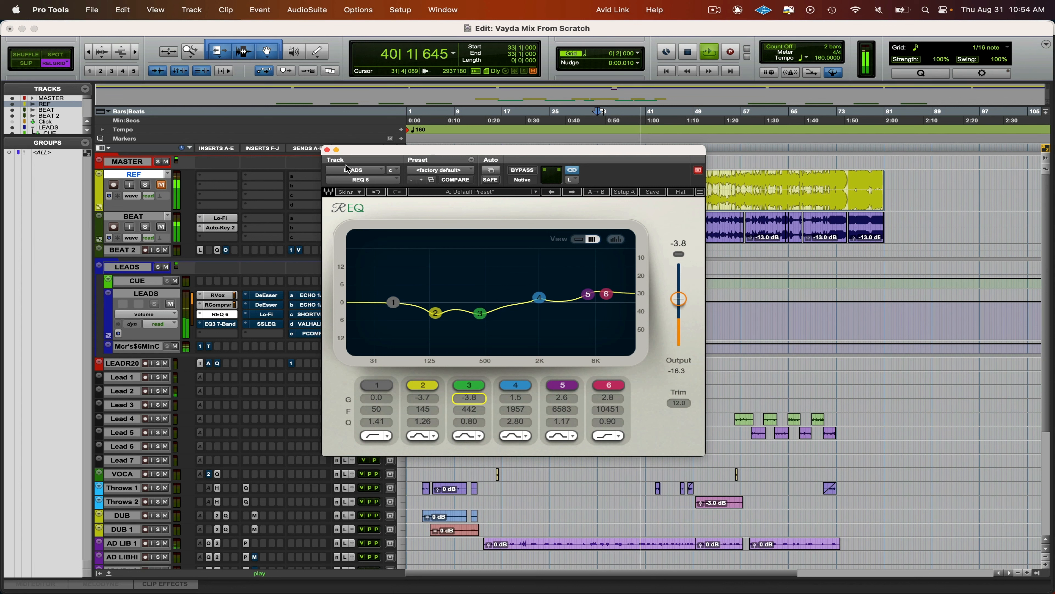
- Set REQ 6 output to 0.0, band 3 to gain -3.6 and Q 1.16, and band 2 Q to 1.62; close it and stop playback
alt+click(679, 300)
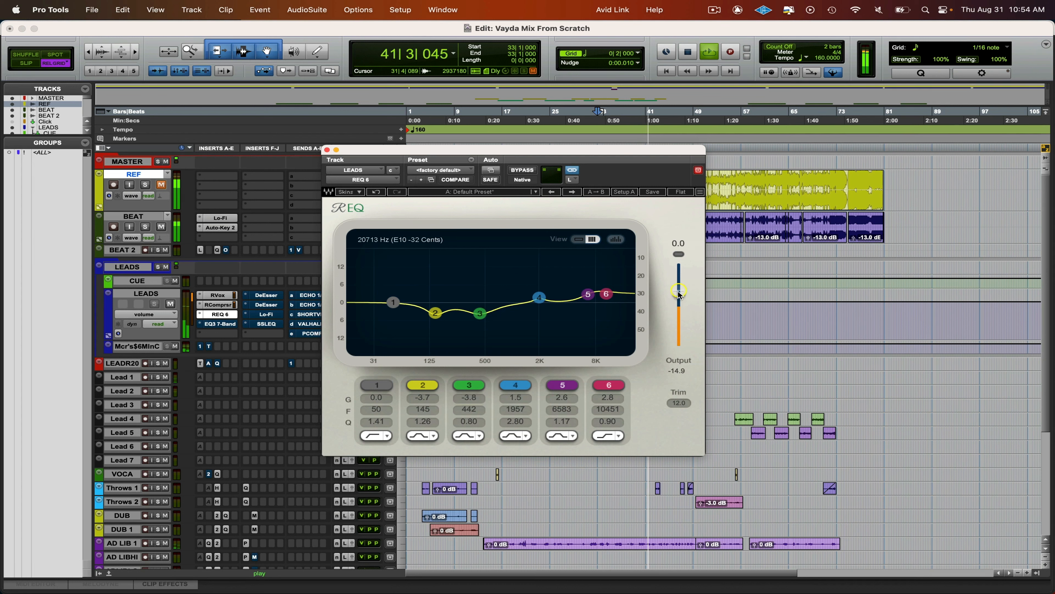
drag(470, 397, 421, 411)
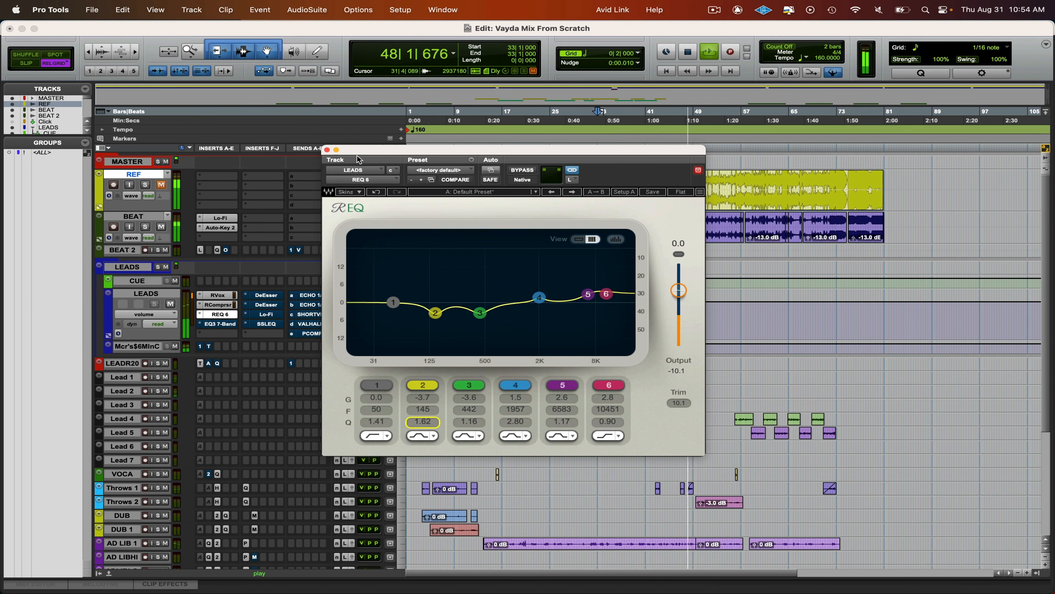
click(327, 150)
key(space)
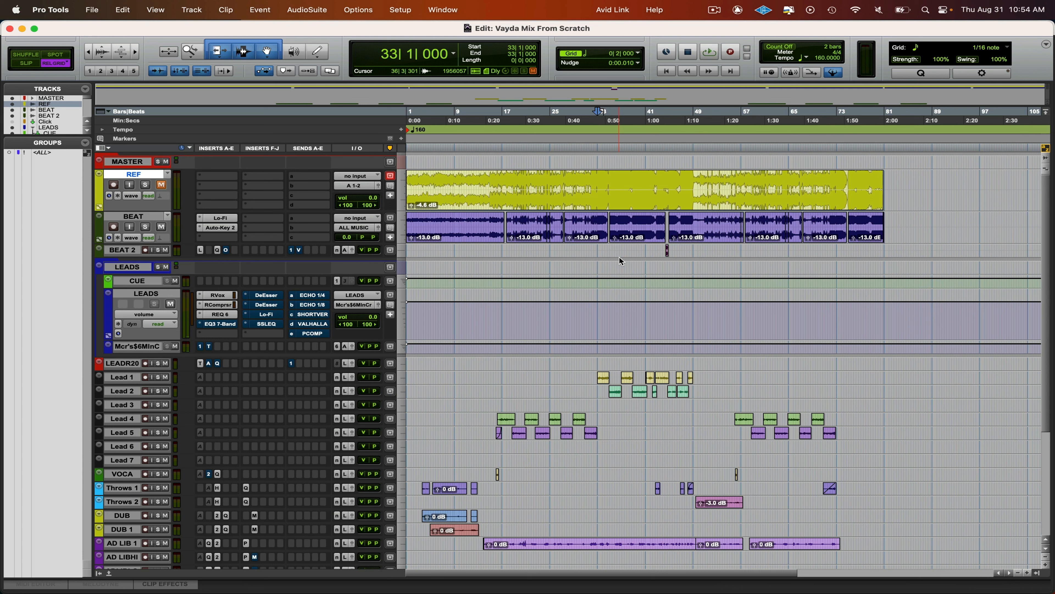
- In REQ 6 on the LEADS track, set band 5 gain to 1.9 and band 6 gain to 1.5, and close the plug-in
click(593, 222)
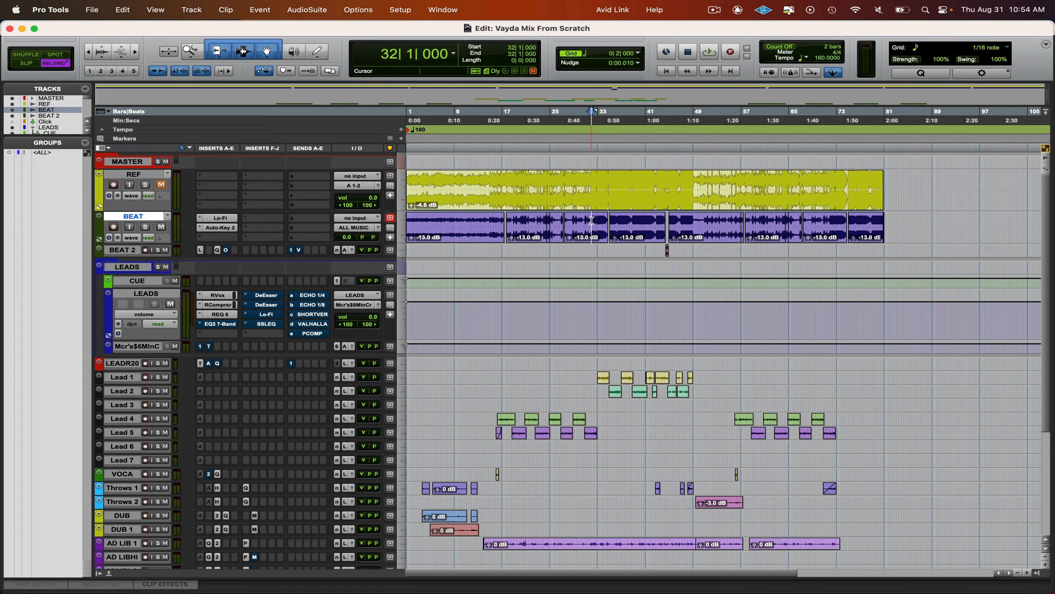
click(220, 324)
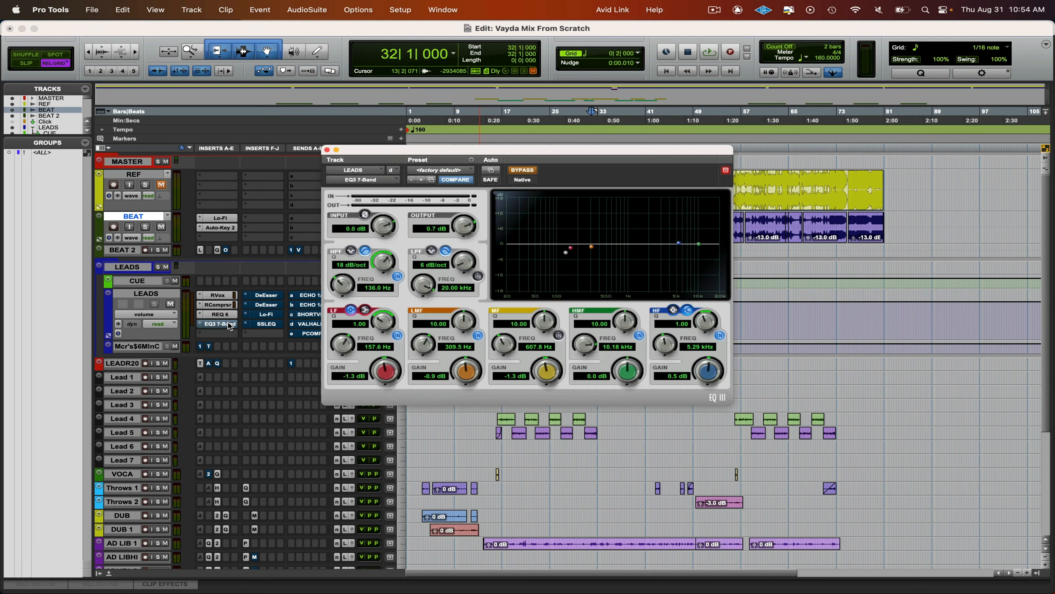
click(230, 327)
click(220, 314)
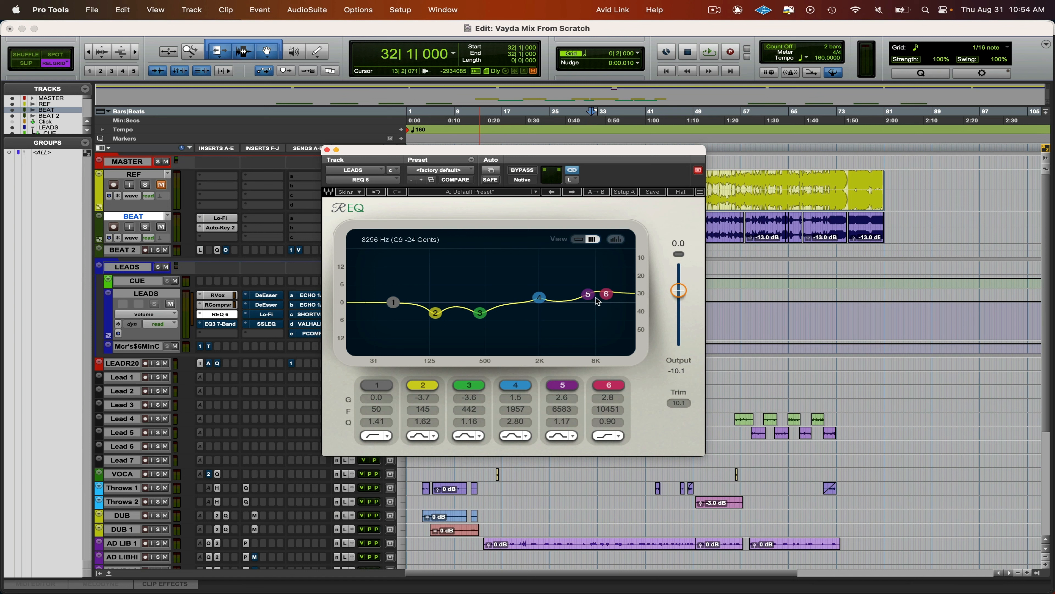
mouse_move(607, 294)
mouse_down()
mouse_move(589, 296)
mouse_move(606, 297)
mouse_up()
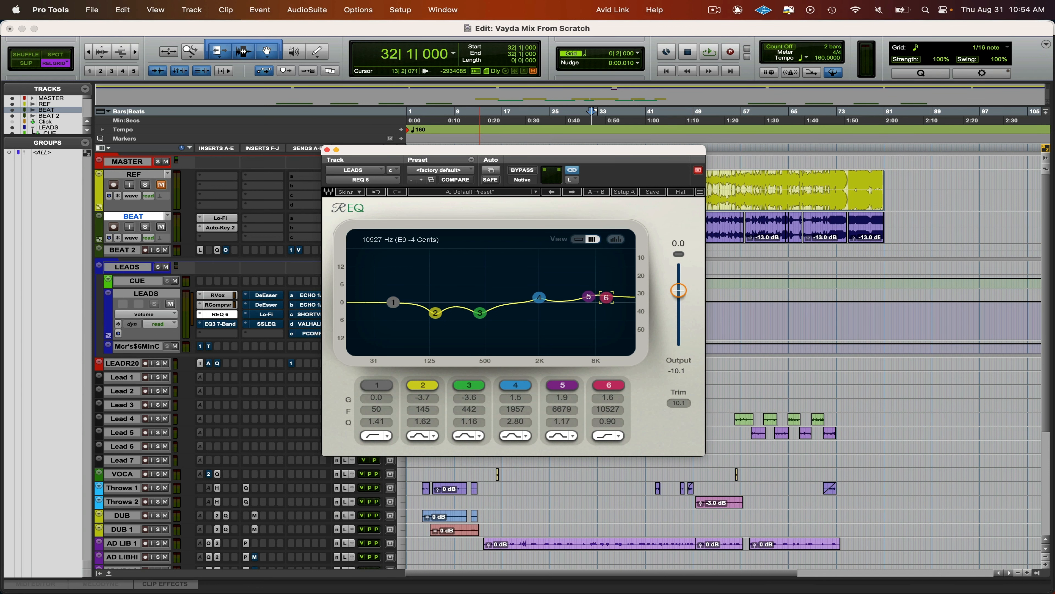
click(327, 149)
- Play the mix from 32|1, enable EQ3 7-Band on LEADS, set its high-pass filter to 178.9 Hz, and stop playback
key(space)
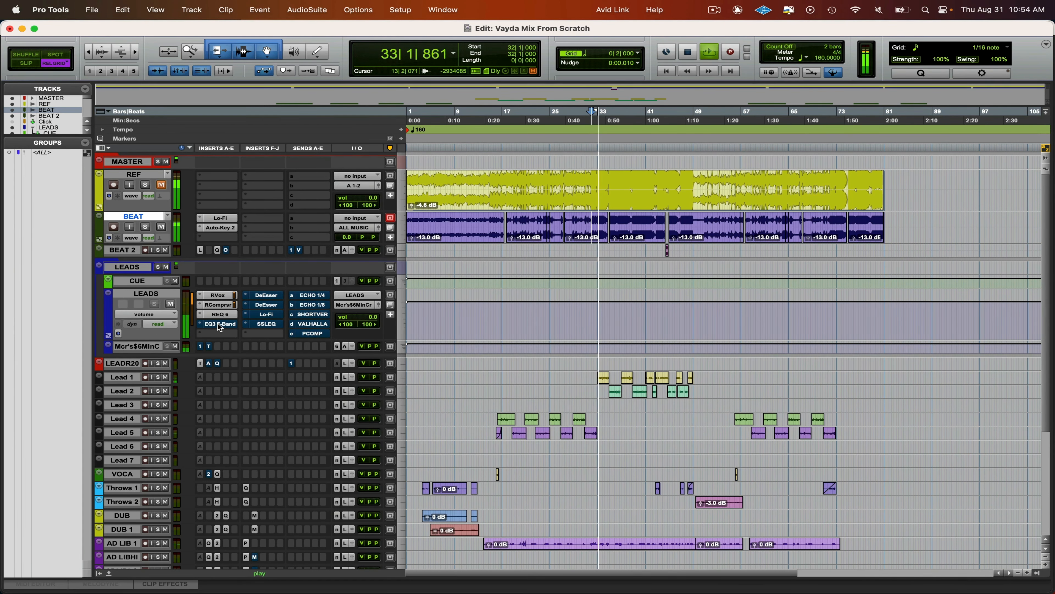
click(218, 323)
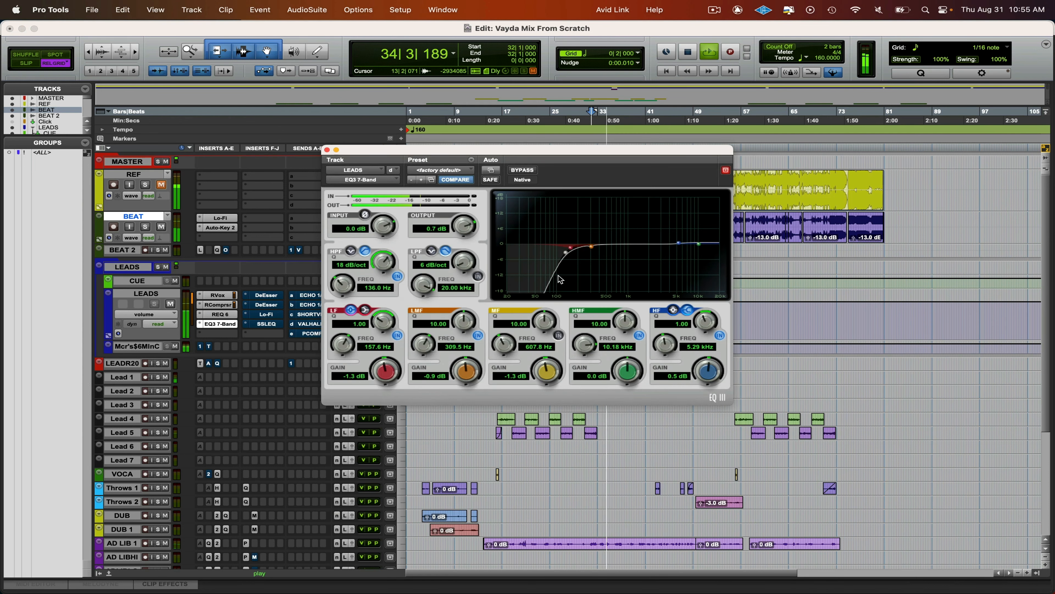
drag(566, 252, 564, 255)
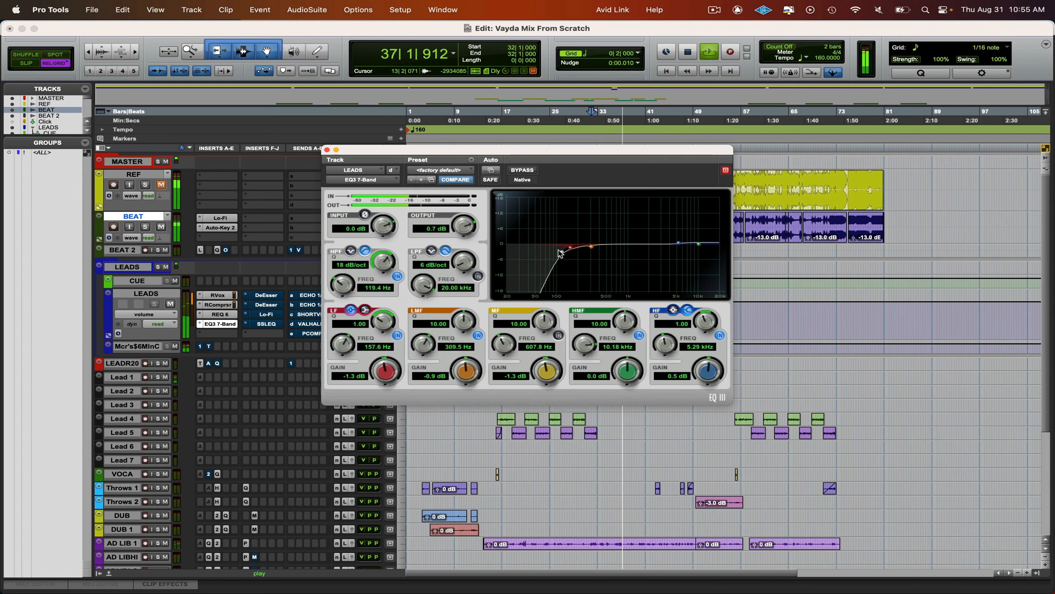
click(398, 277)
click(397, 277)
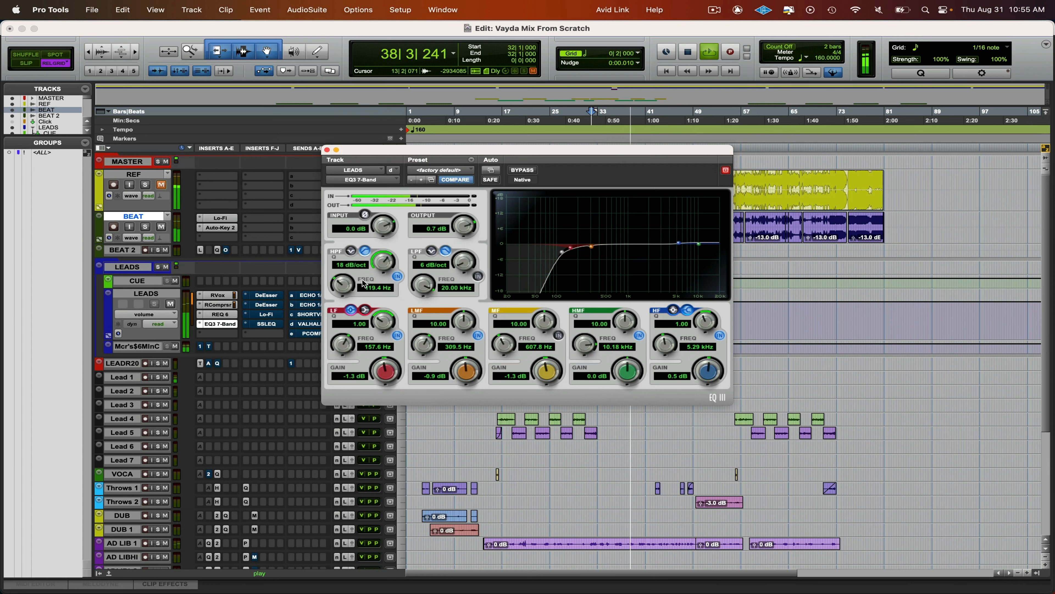
drag(348, 283, 344, 279)
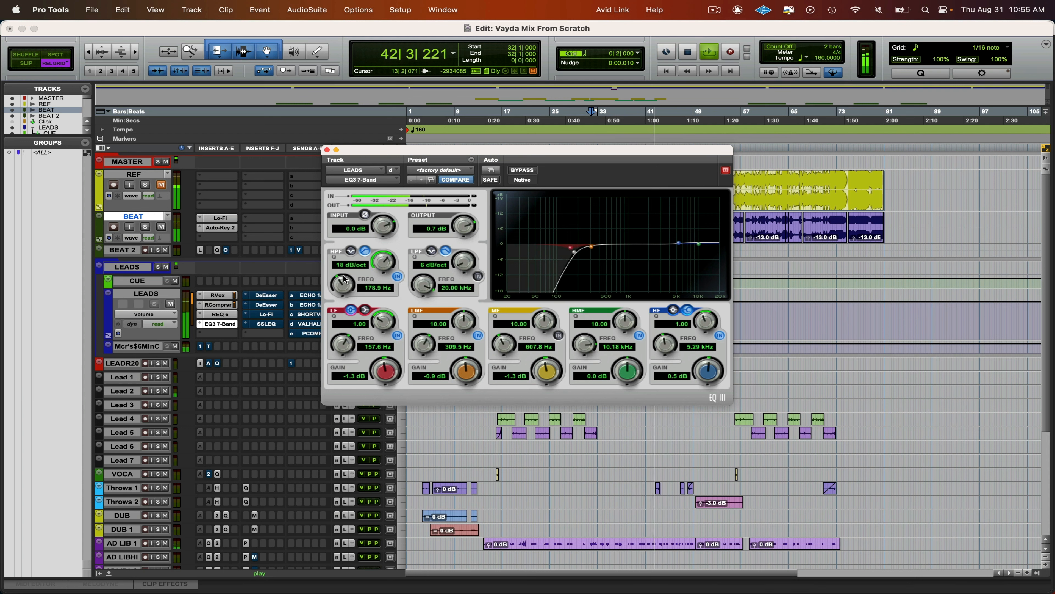
key(space)
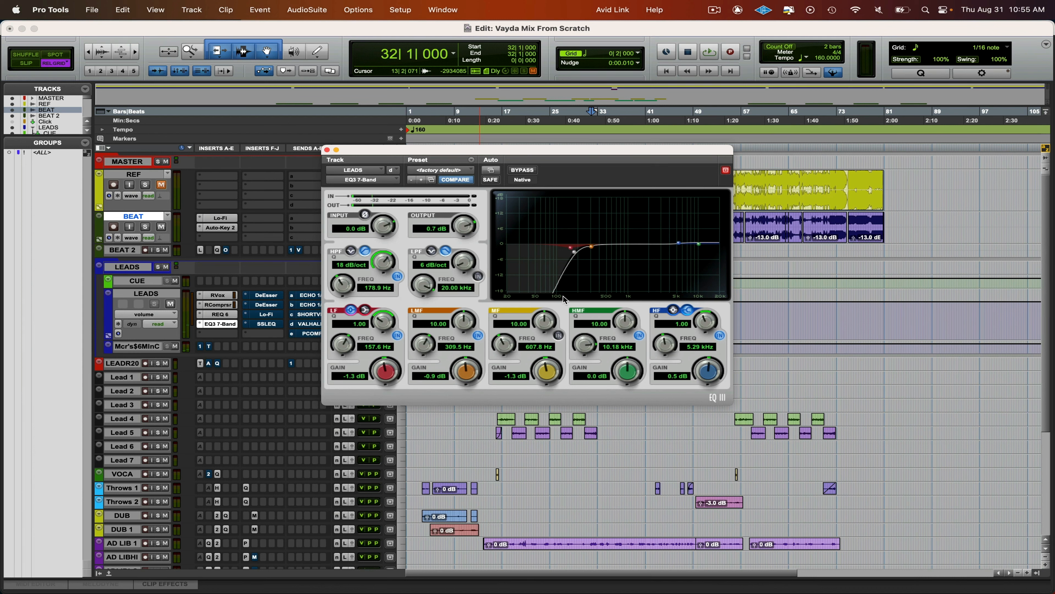
- Set the high-pass filter to 198.6 Hz and the LF band to 309.5 Hz at -1.7 dB, comparing the filter on and off during playback
drag(363, 290, 353, 286)
drag(567, 248, 591, 249)
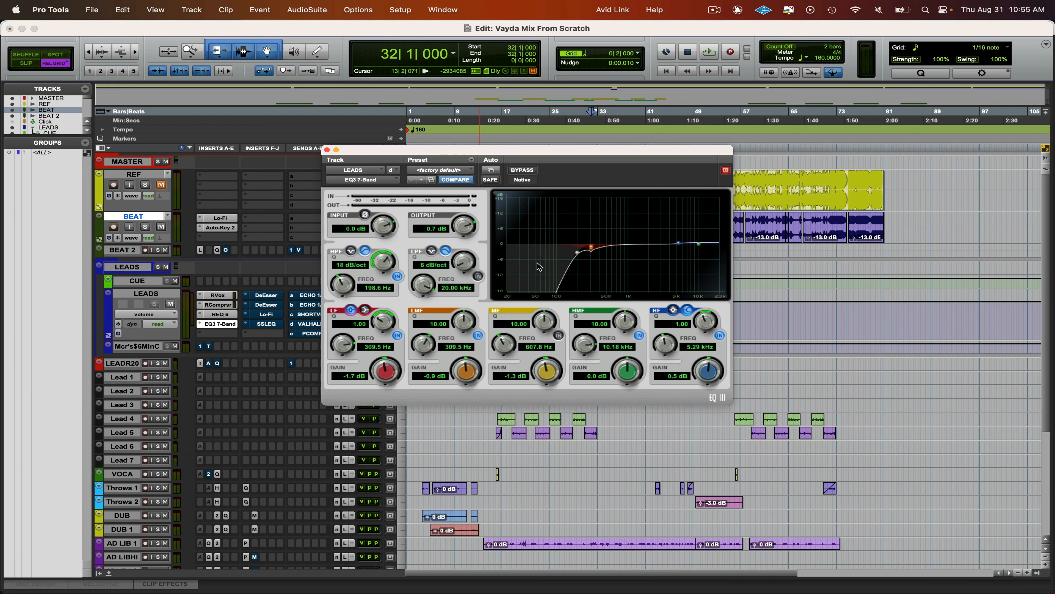
key(space)
click(398, 276)
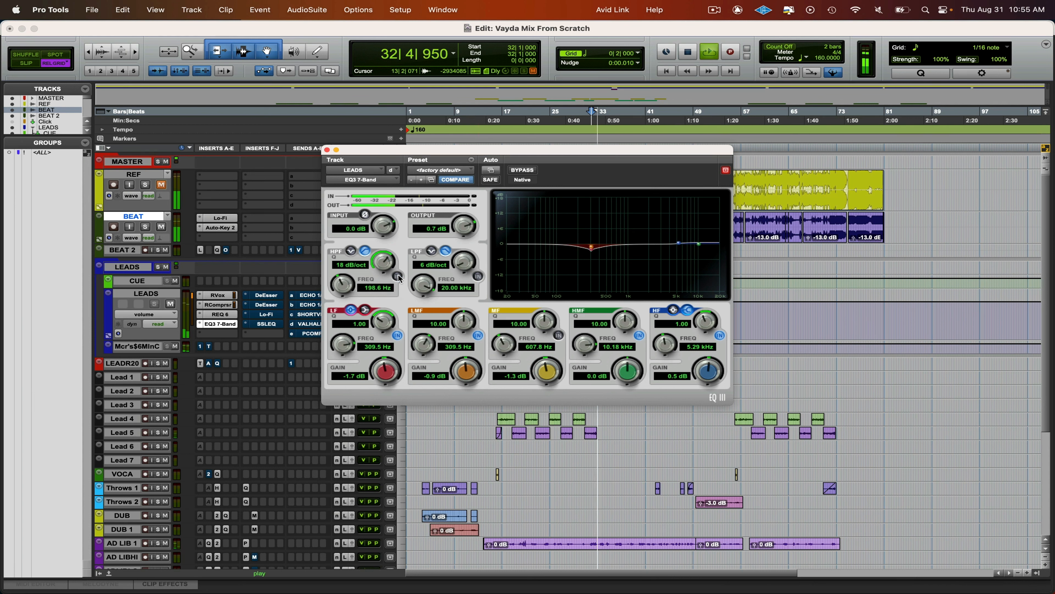
click(397, 276)
click(397, 277)
click(397, 277)
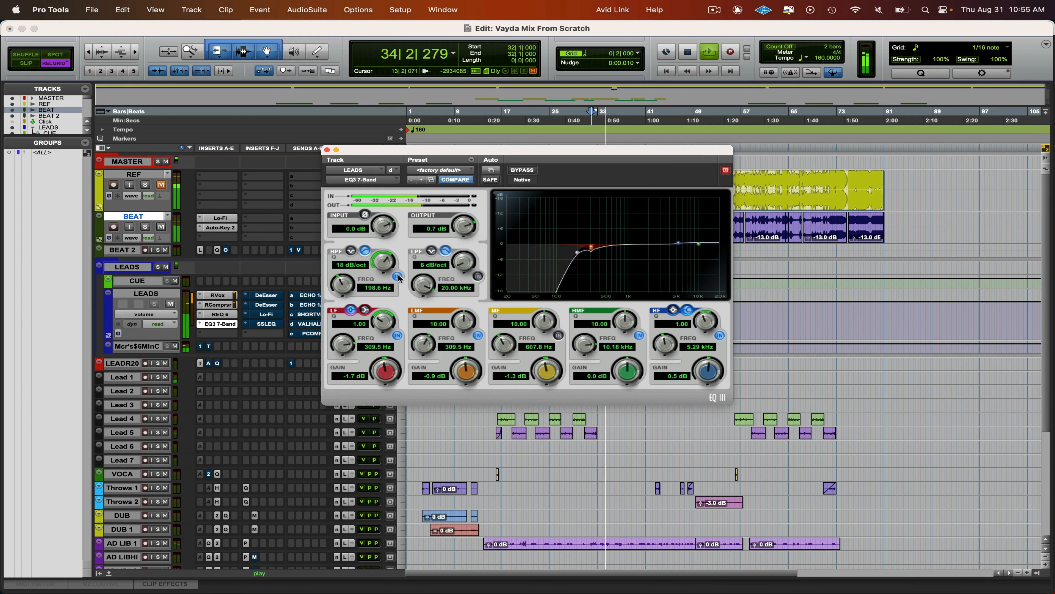
key(space)
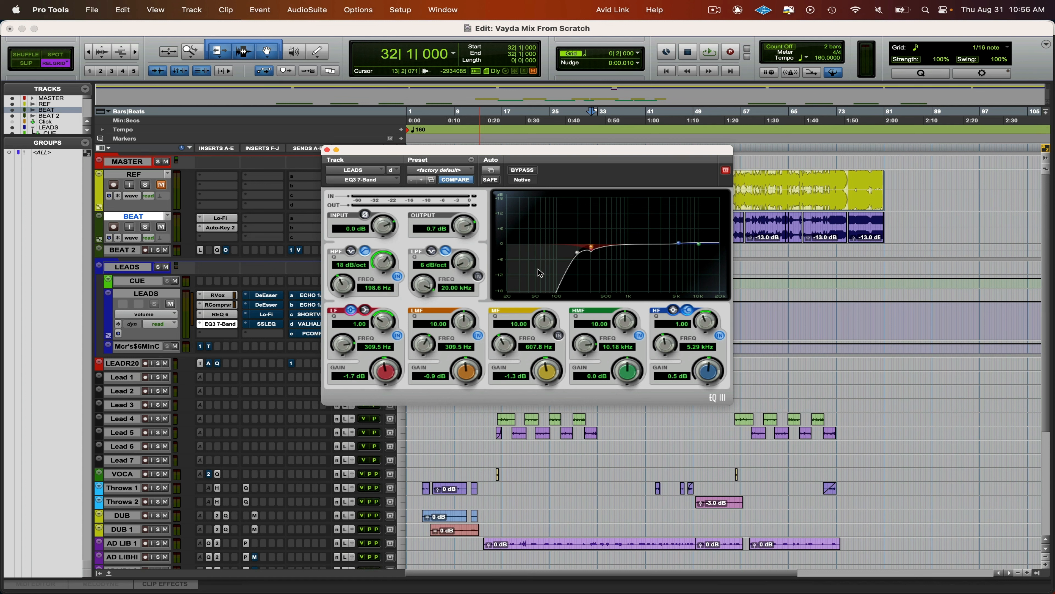
- During playback, set the EQ3 input to 1.7 dB, output to 0.0 dB and LF band to 253.8 Hz at -2.0 dB; close the plug-in
key(space)
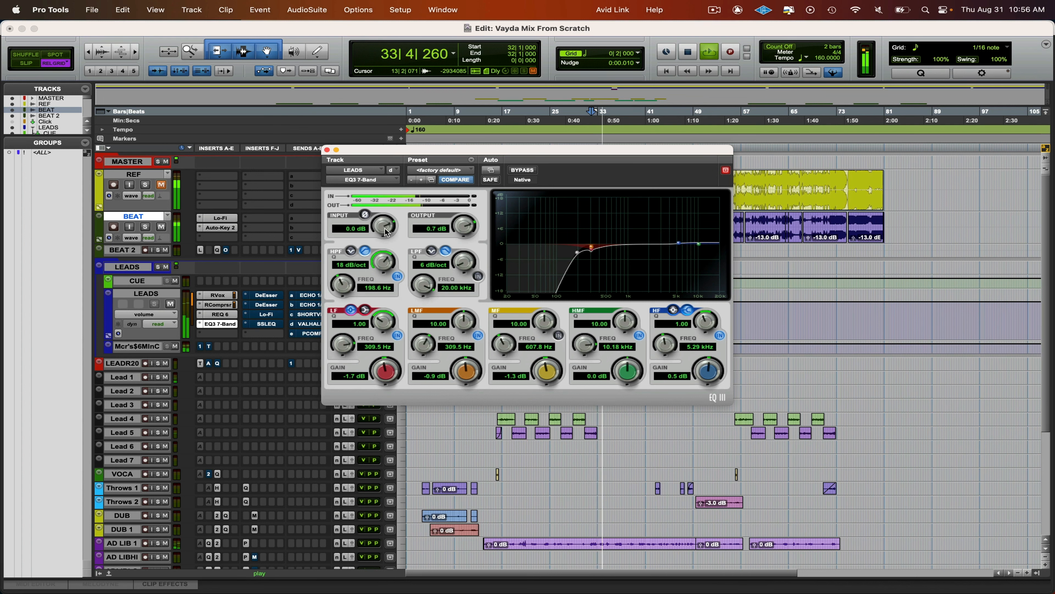
drag(384, 228, 385, 224)
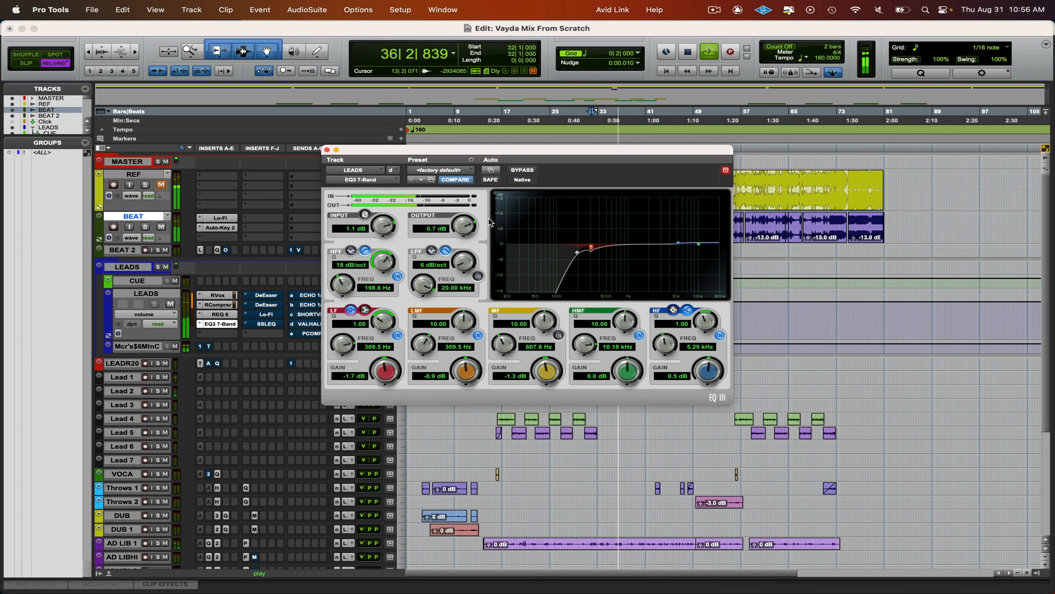
drag(383, 229, 383, 226)
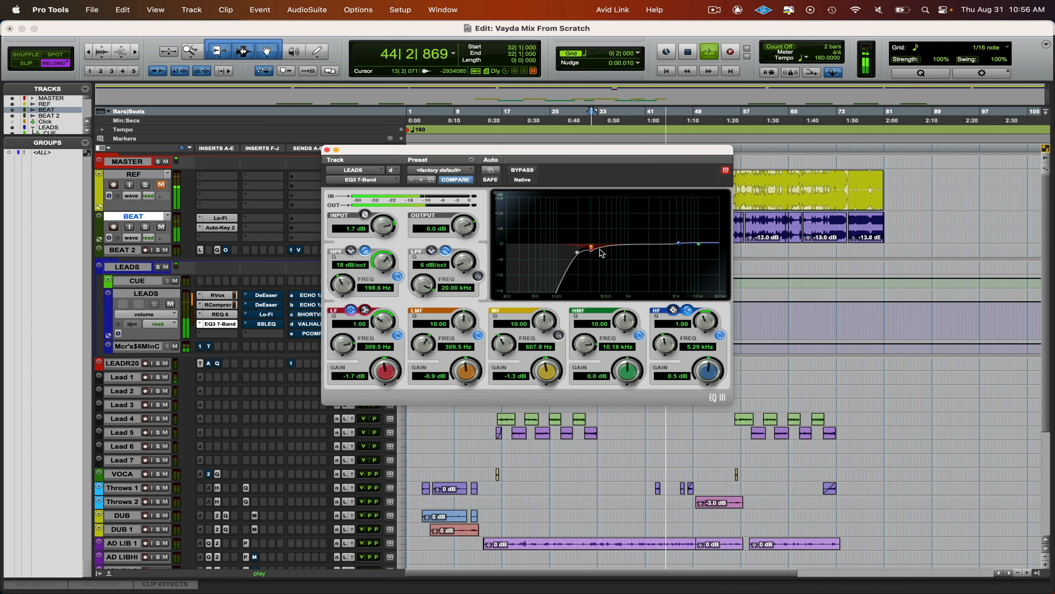
drag(590, 247, 585, 252)
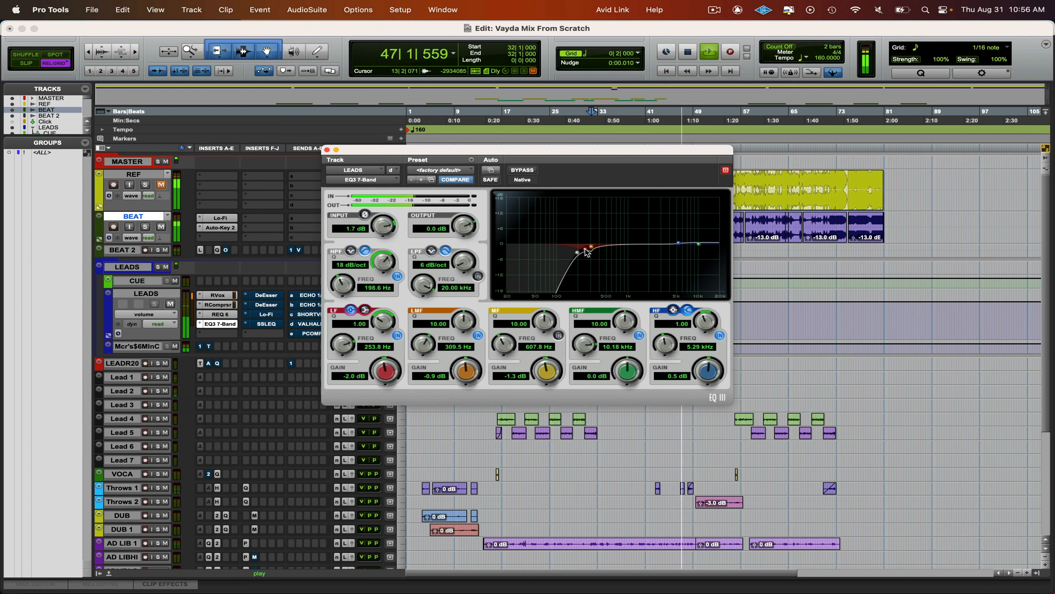
key(super+w)
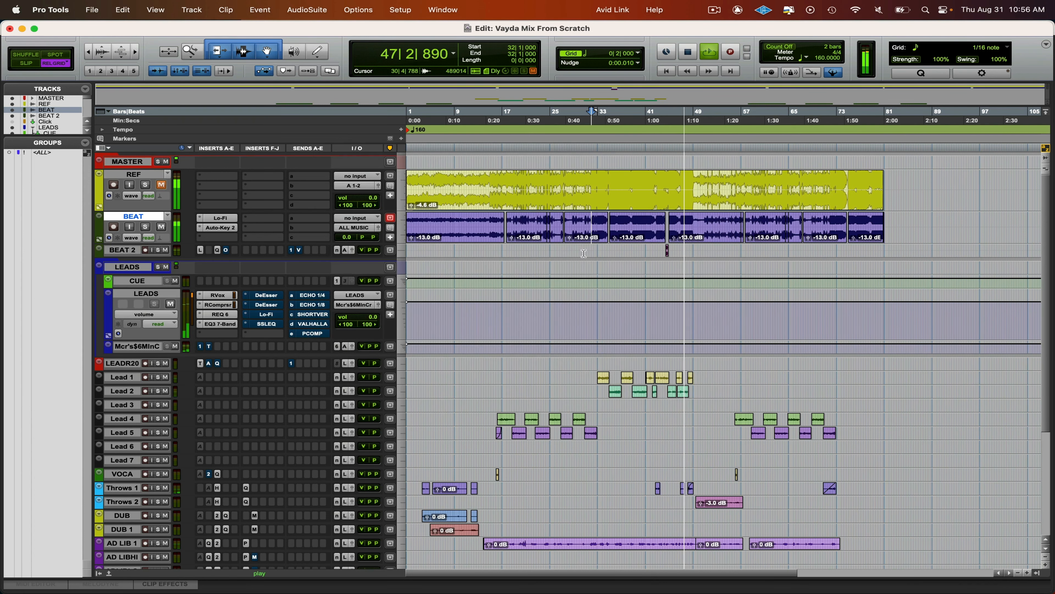
- Enable the first DeEsser on LEADS, lower its threshold slightly while playing from 33|1, and close it
click(273, 301)
key(space)
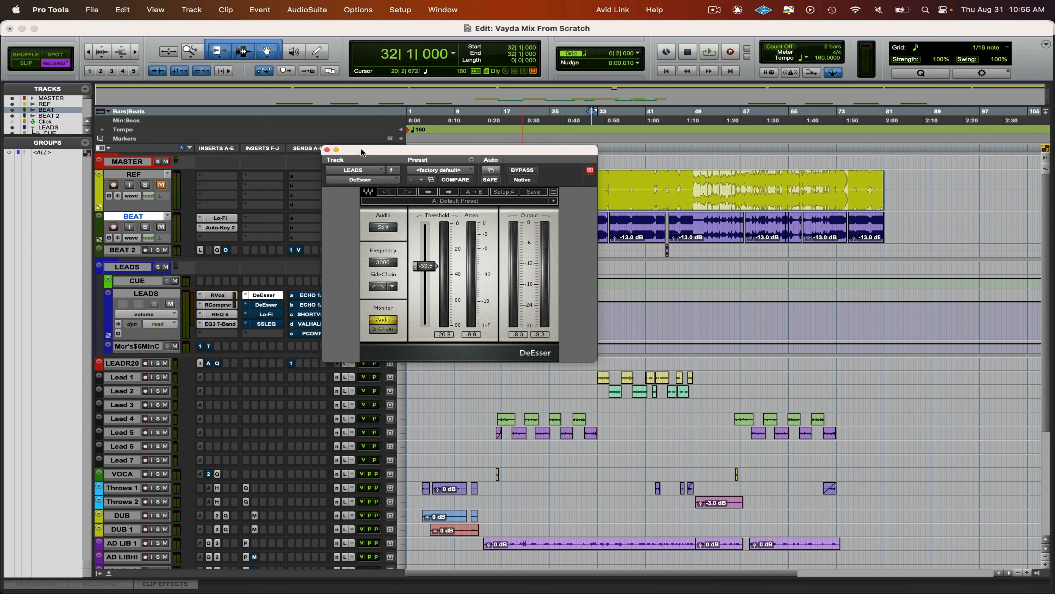
drag(360, 148, 369, 247)
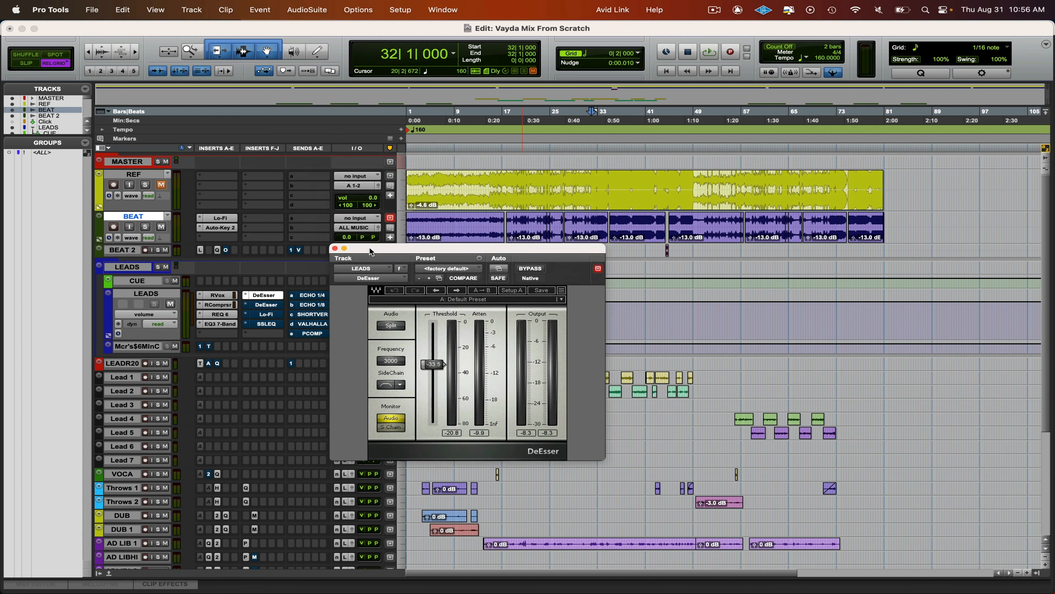
click(593, 180)
drag(513, 253, 474, 170)
click(597, 222)
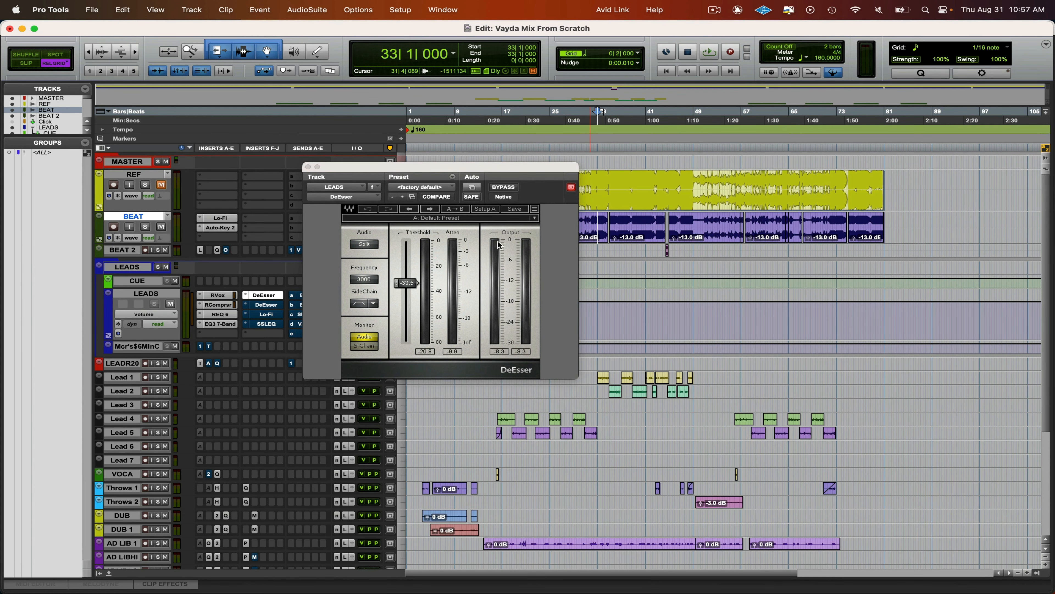
key(space)
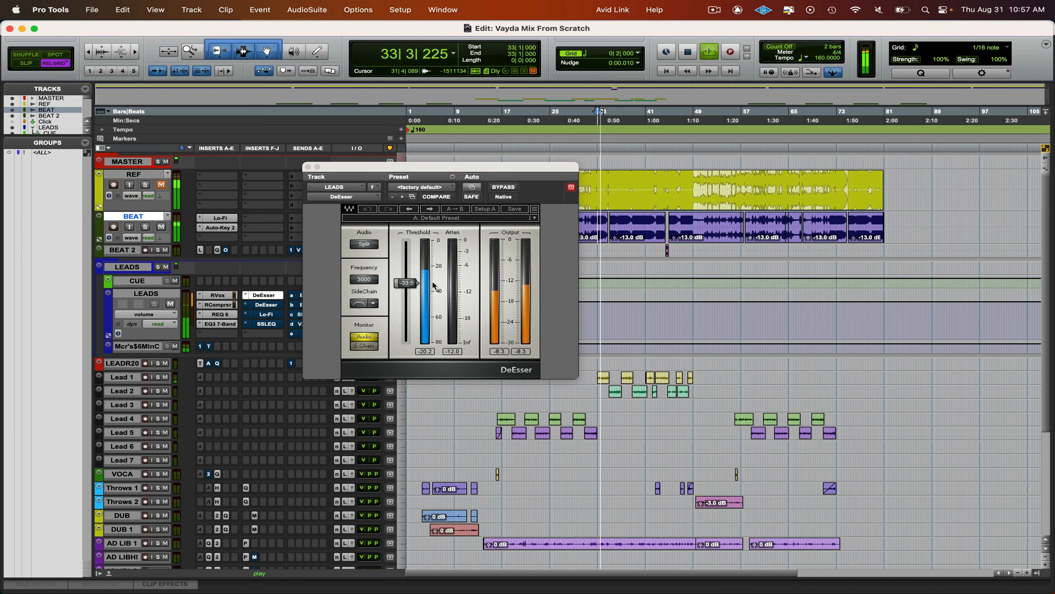
drag(406, 282, 406, 286)
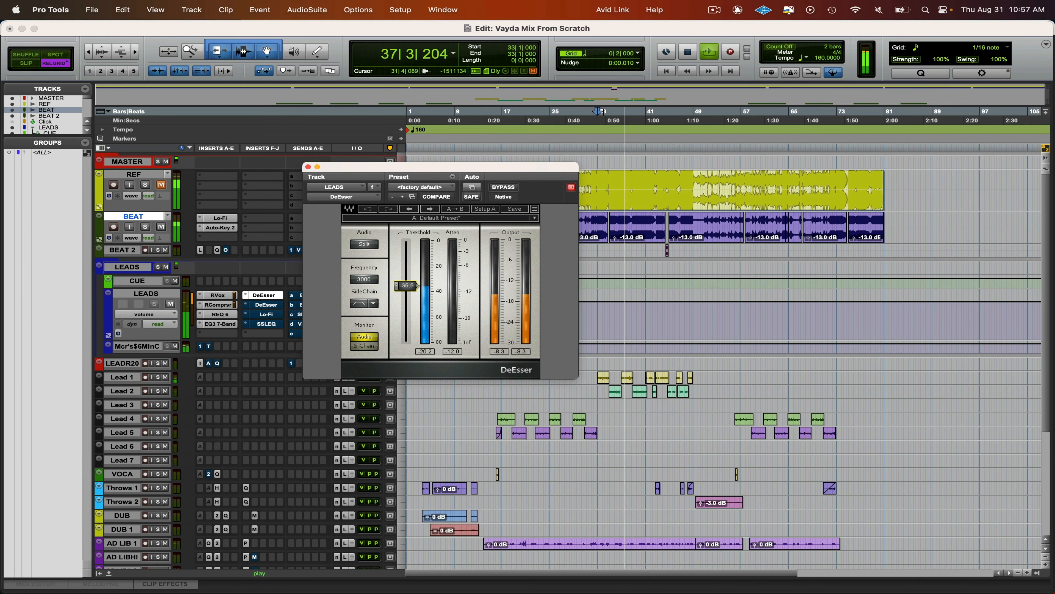
click(264, 295)
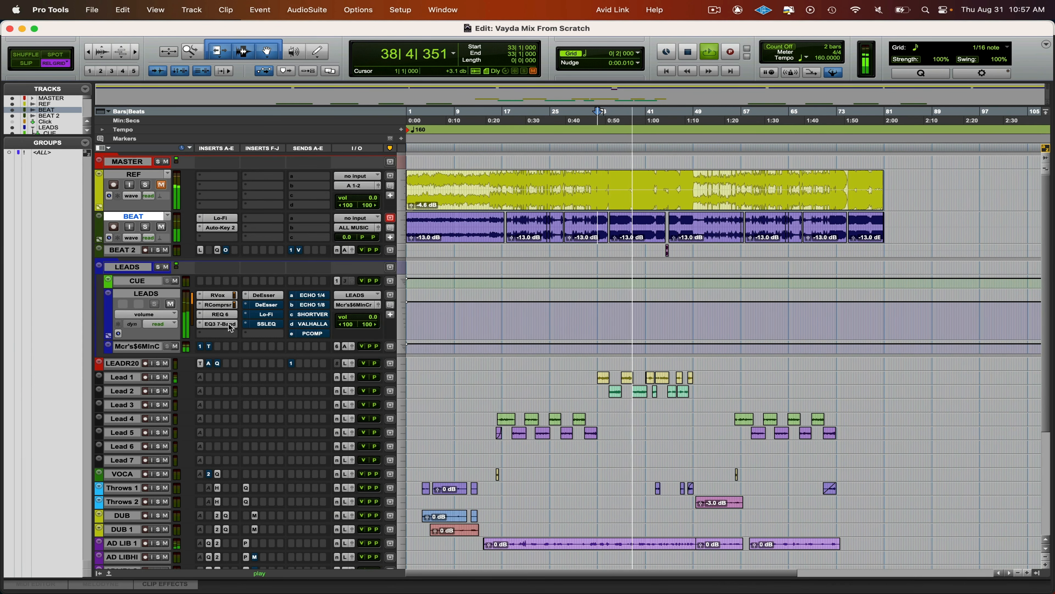
- Enable the MF band in EQ3 7-Band and set it to 2.04 kHz, Q 3.31 and -2.8 dB; close the plug-in and save the session
click(217, 324)
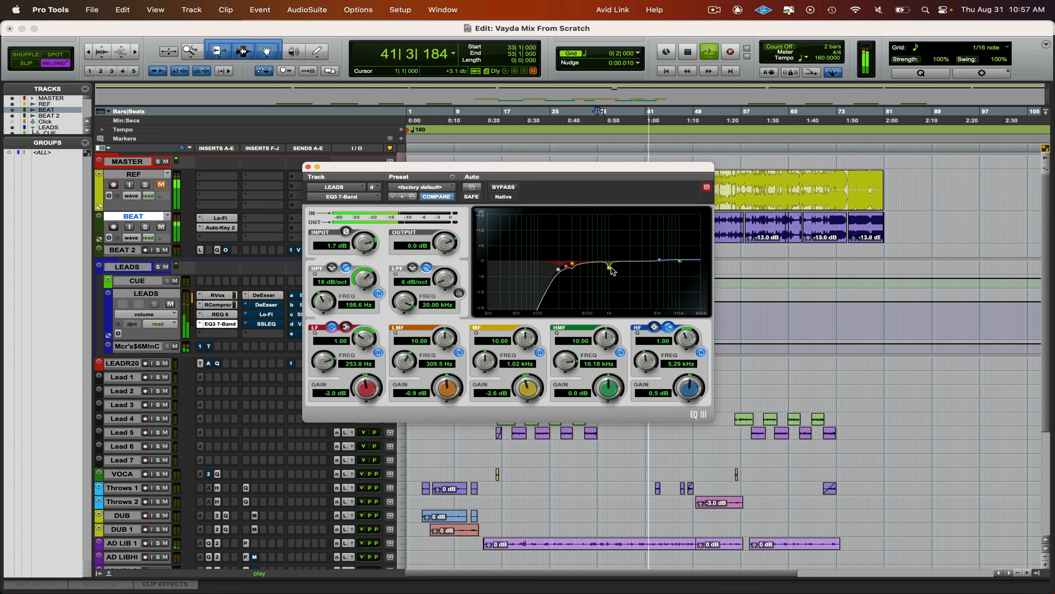
drag(595, 268, 625, 270)
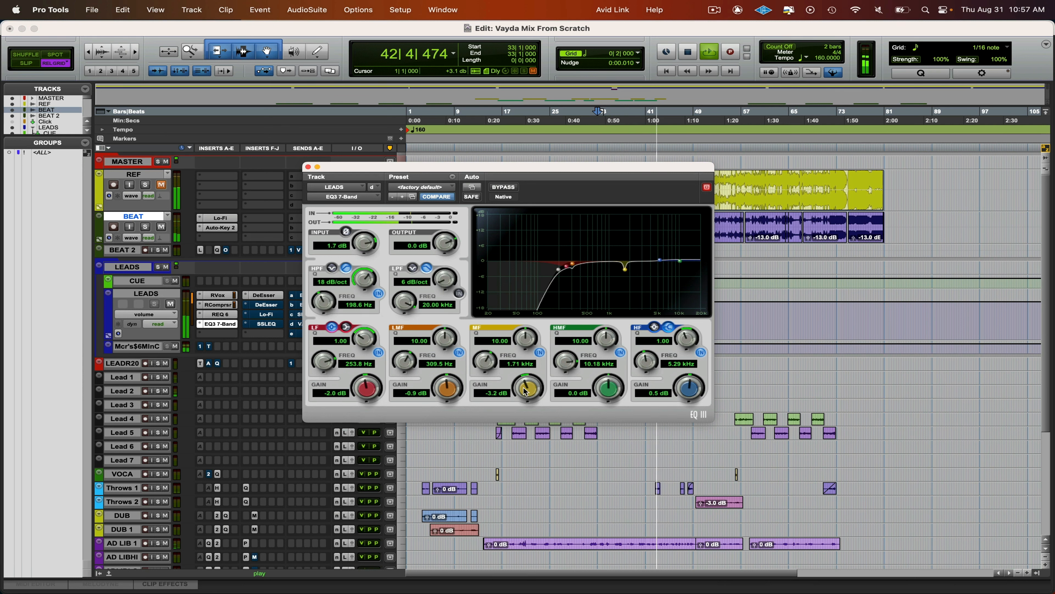
drag(525, 389, 525, 393)
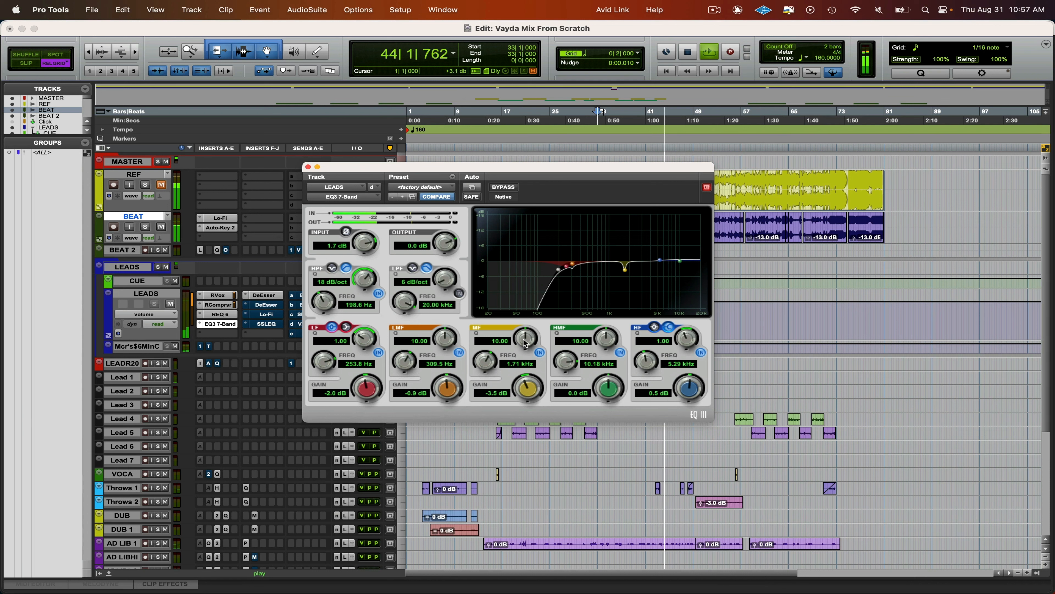
drag(523, 339, 522, 380)
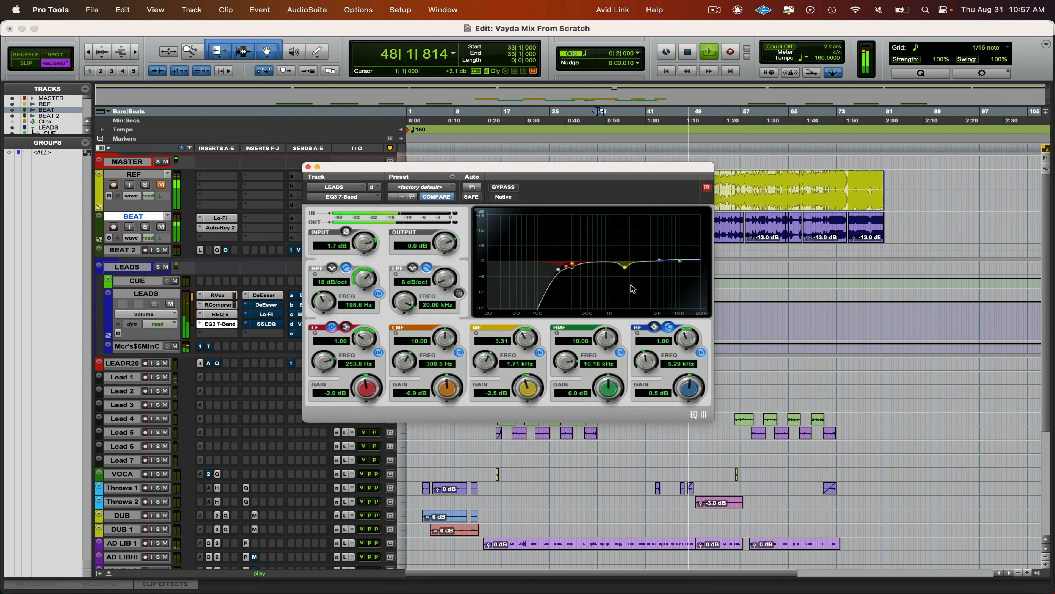
key(space)
drag(626, 270, 632, 270)
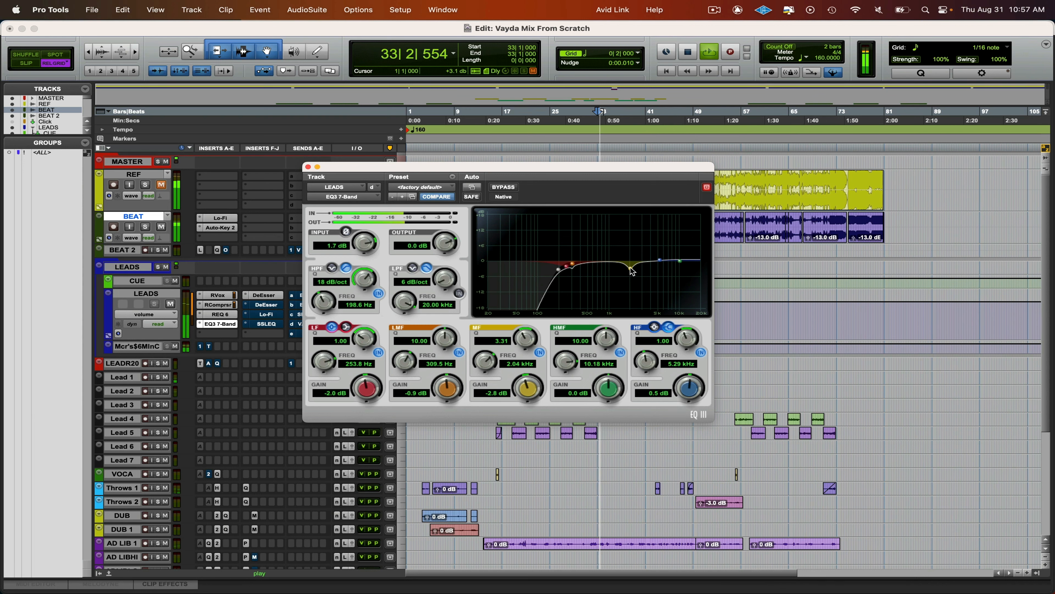
key(super+w)
key(super+s)
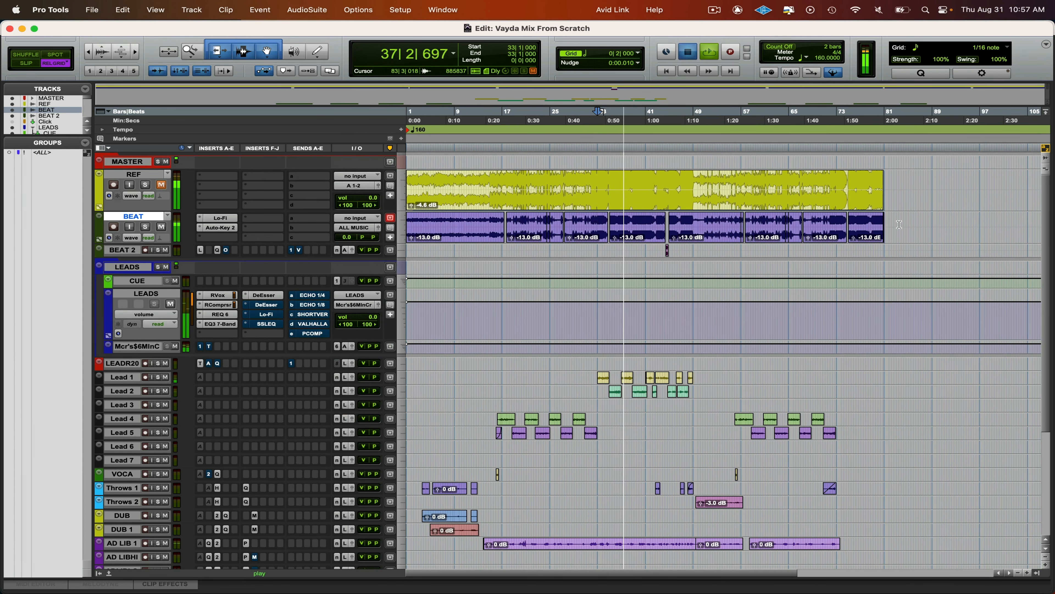
- Raise the clip gain of all BEAT clips to -11.0 dB, and select the full BEAT and BEAT 2 range
key(space)
drag(925, 228, 422, 249)
key(ctrl+shift+Up)
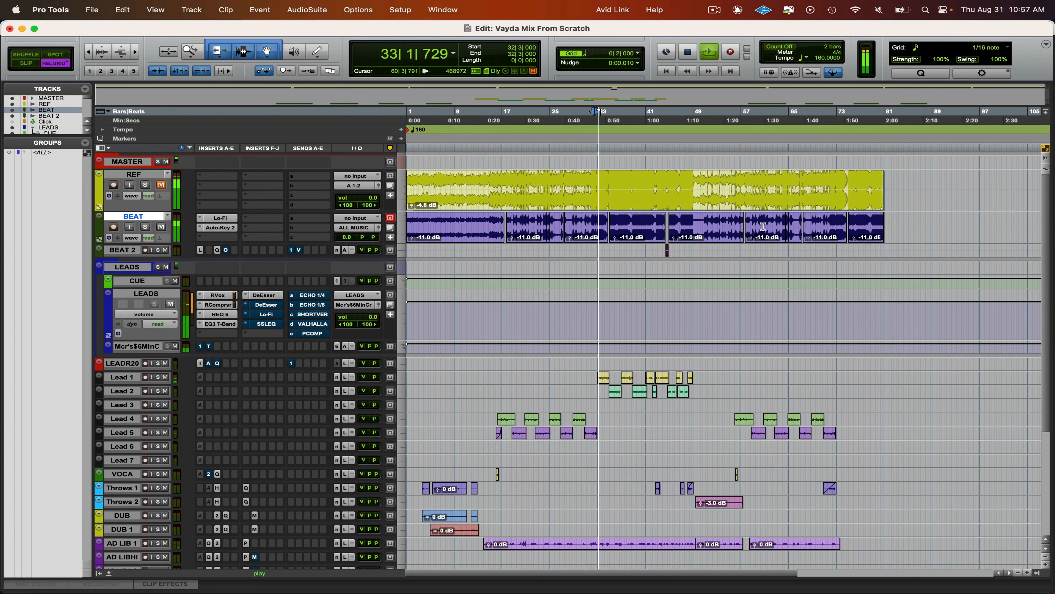
drag(902, 225, 397, 254)
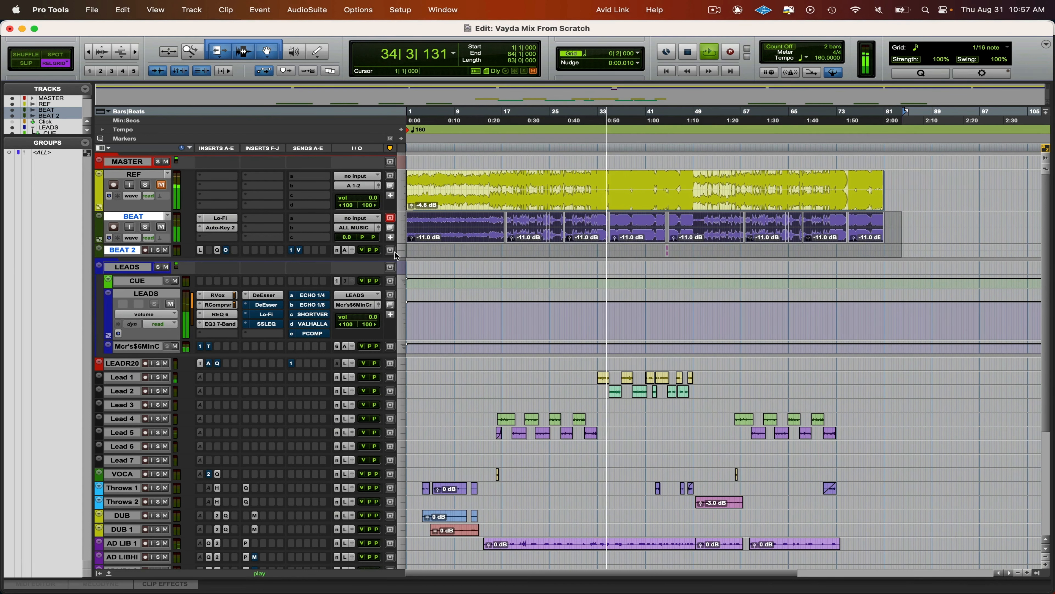
- Enable the second DeEsser on the LEADS track, listen to its effect on the lead vocals, and stop playback
click(272, 305)
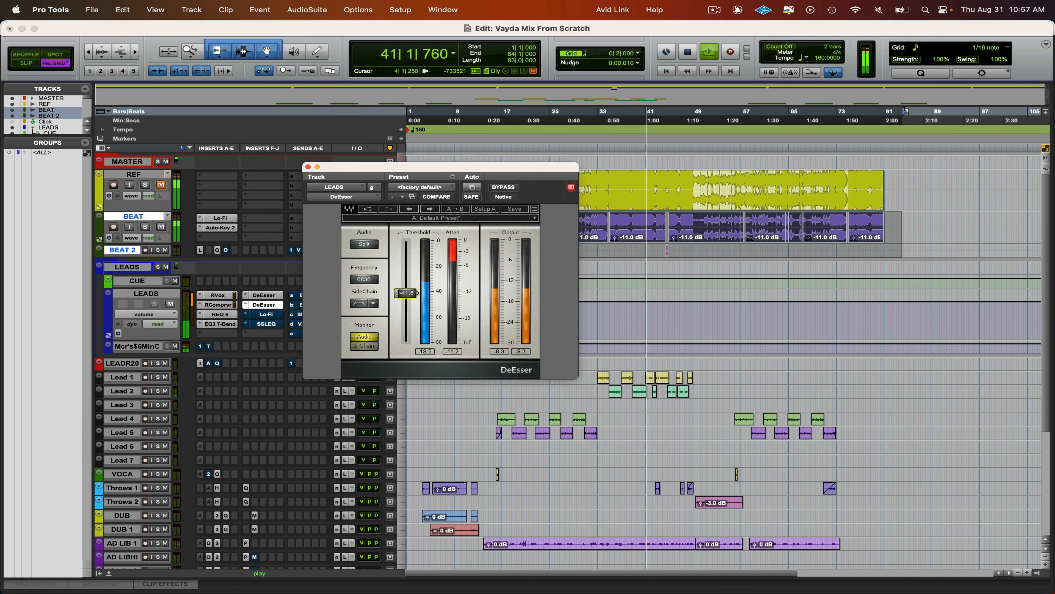
key(space)
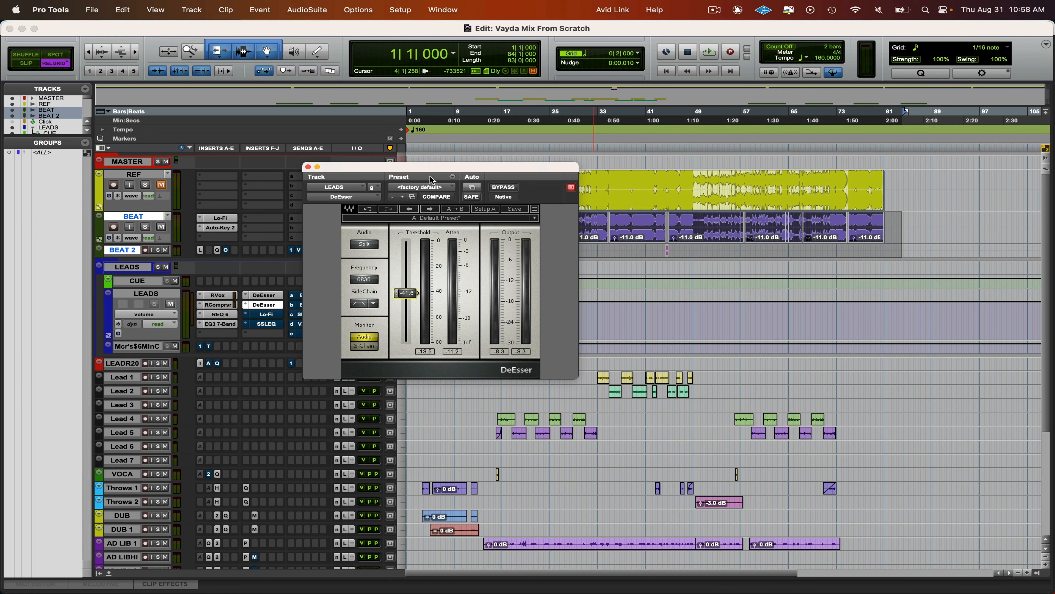
- Set the second DeEsser on LEADS to 7023 Hz, adjust its threshold to about -40 during playback, close it and stop playback
drag(430, 167, 391, 147)
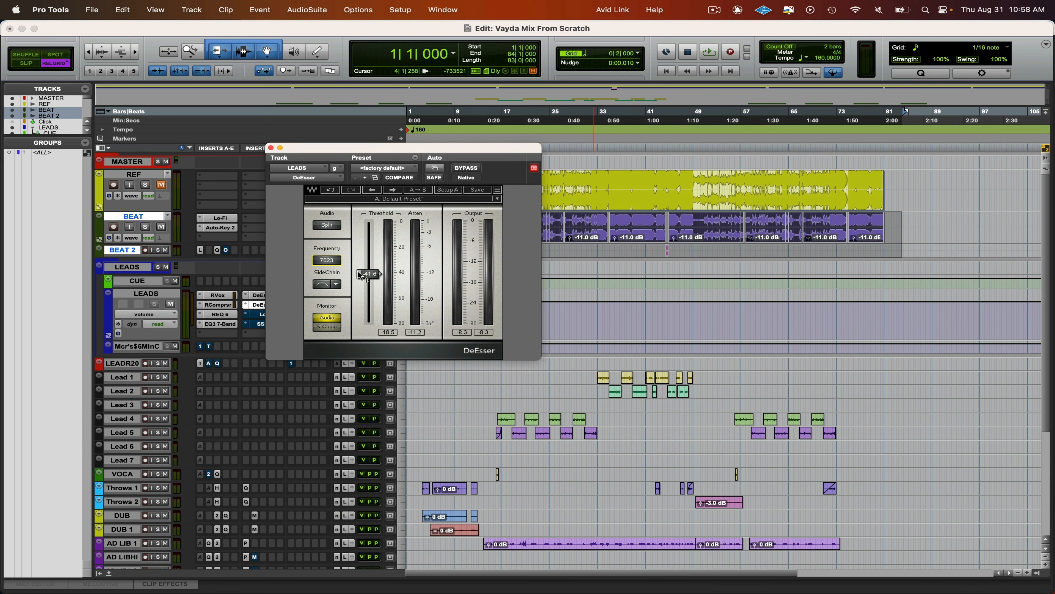
key(space)
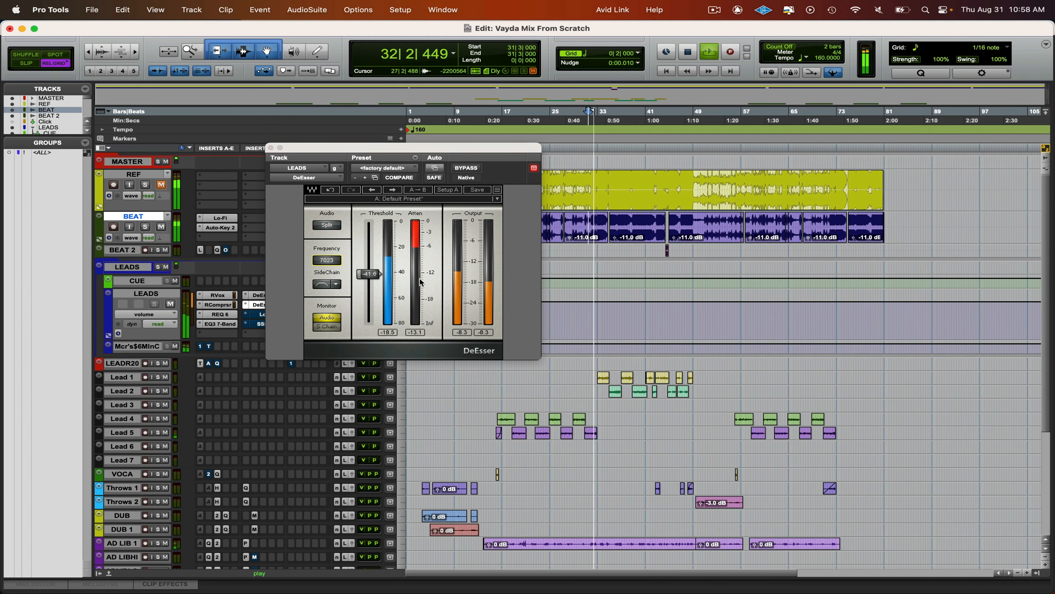
drag(368, 274, 368, 272)
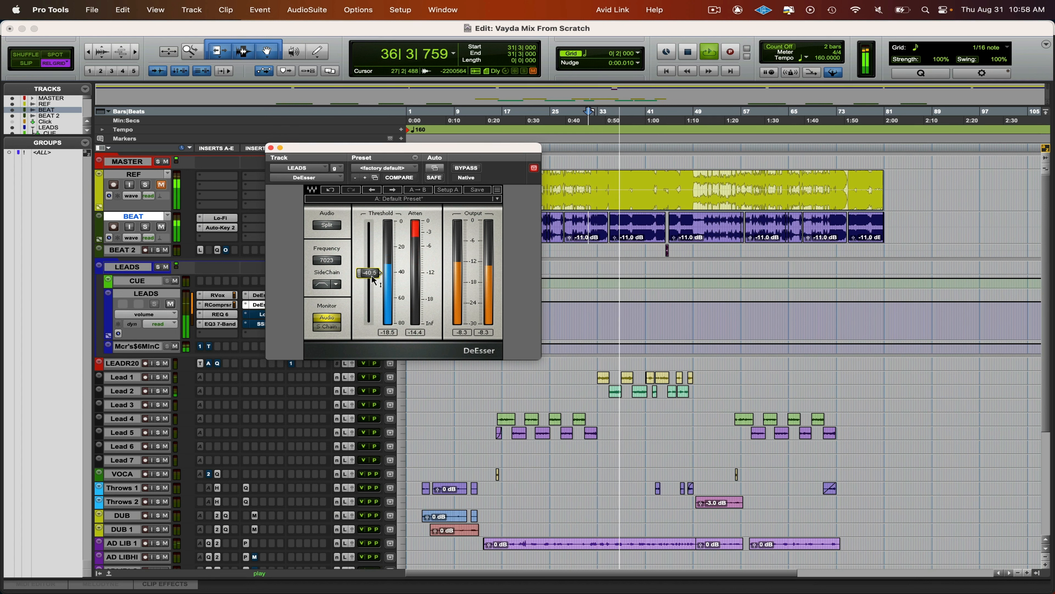
click(271, 147)
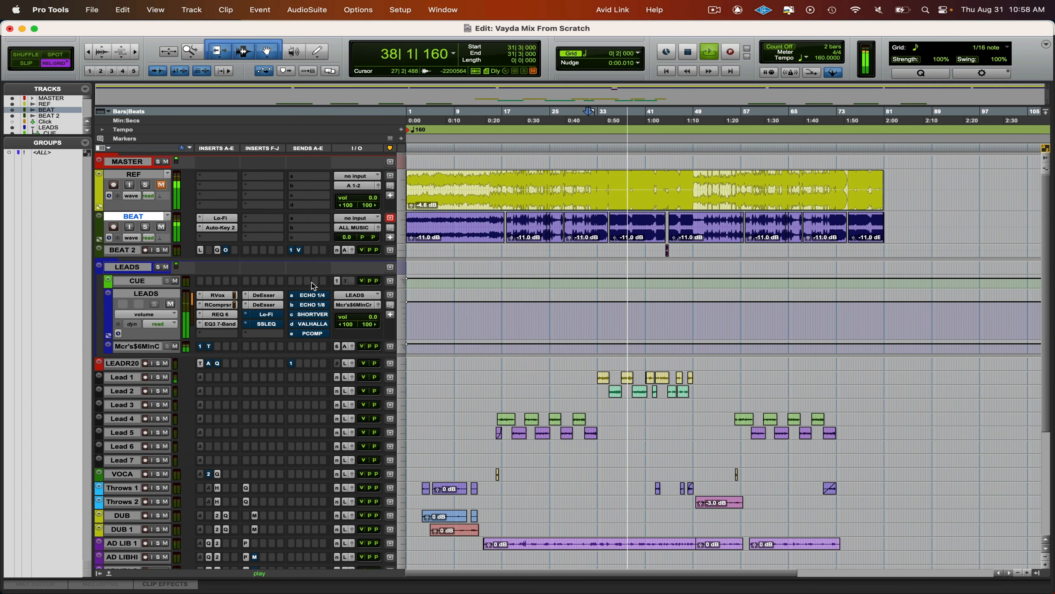
key(XF86AudioRaiseVolume)
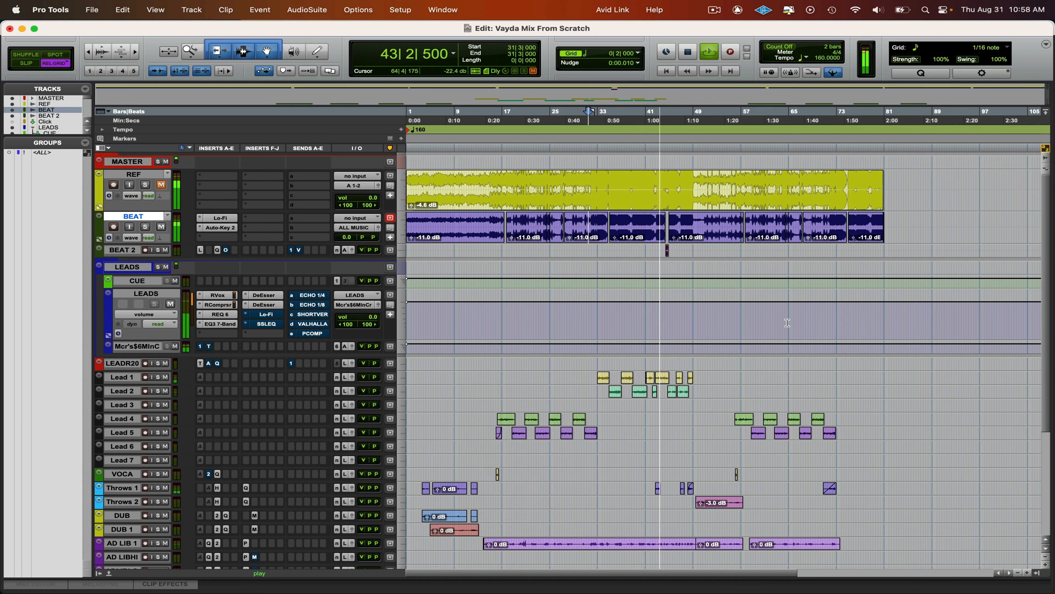
key(space)
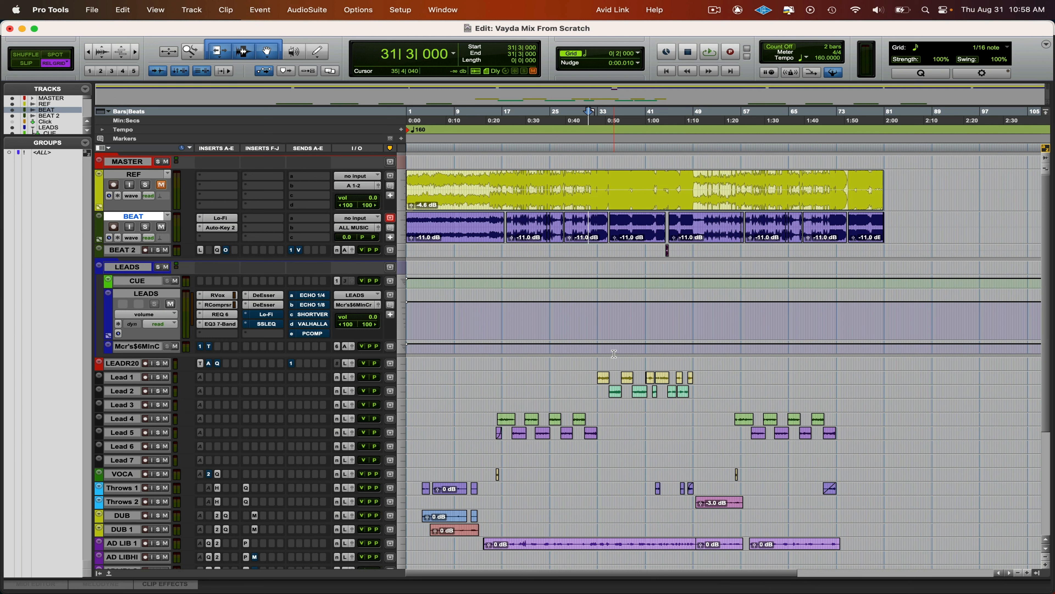
- Enable the Lo-Fi insert on LEADS, check its settings, close it and listen briefly to the lead vocals
key(space)
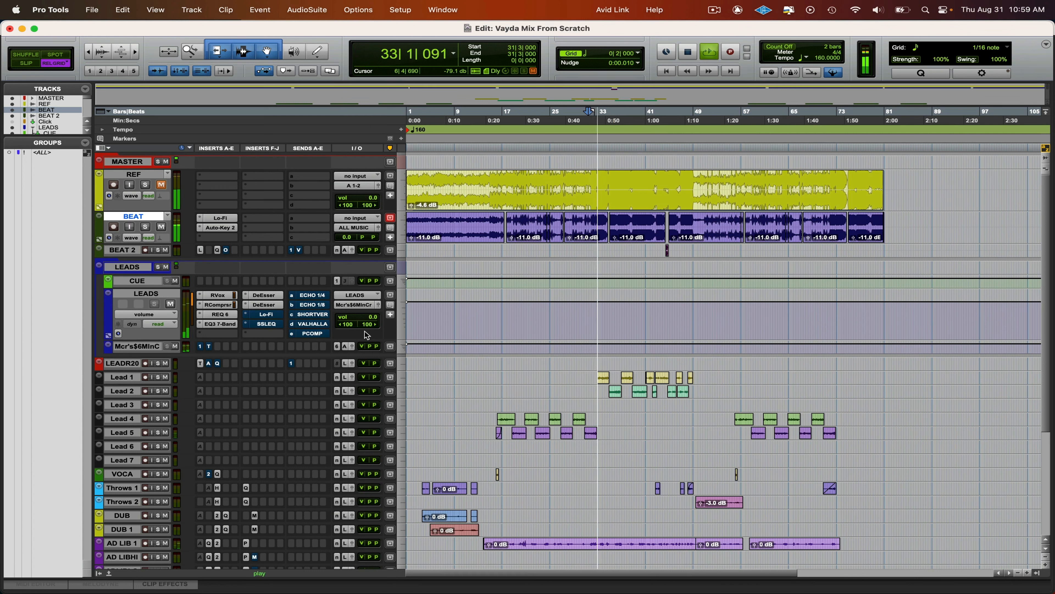
click(266, 314)
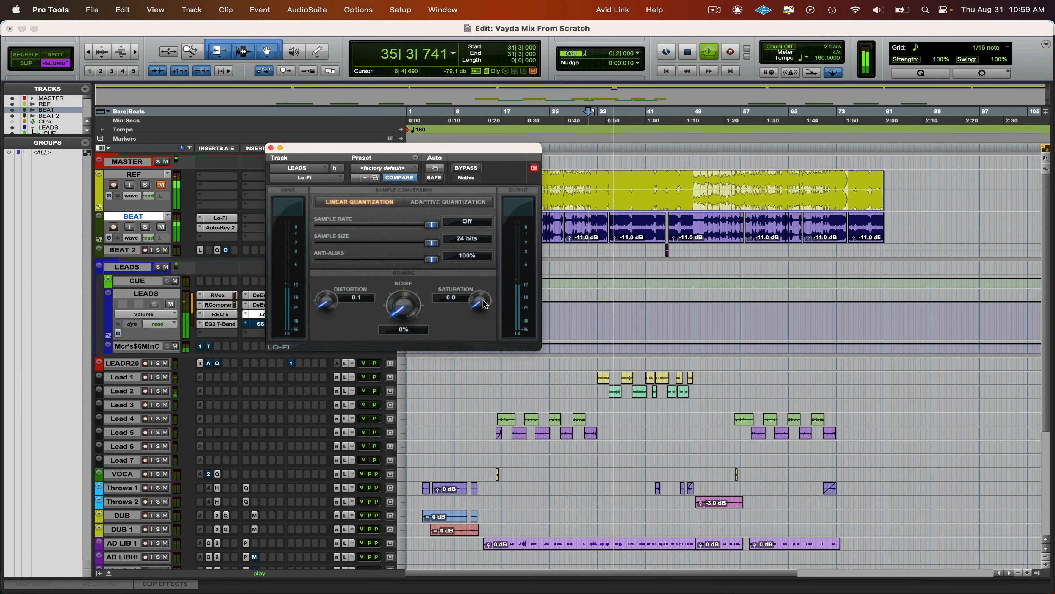
key(space)
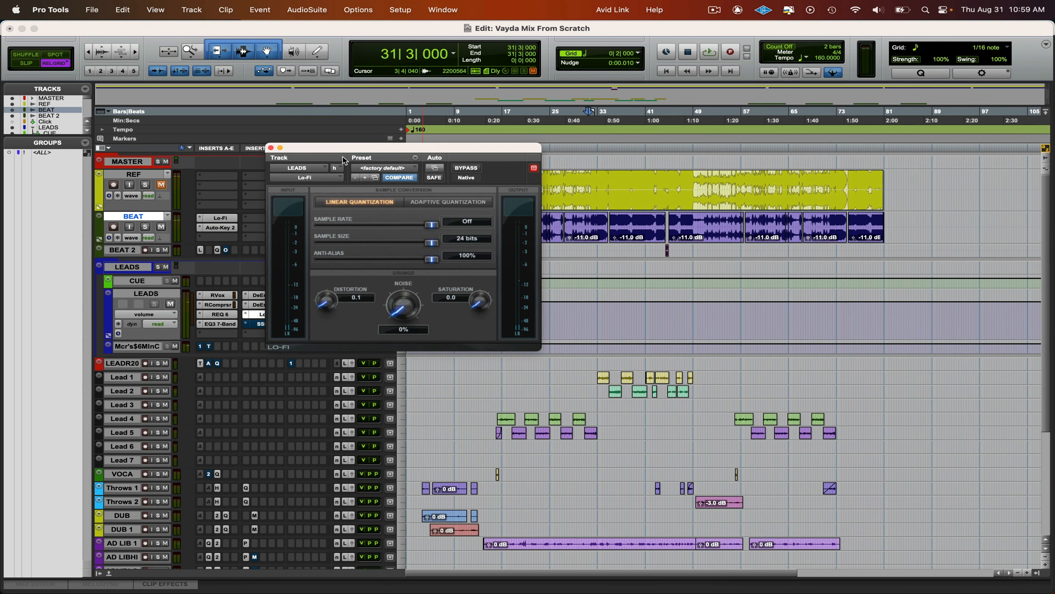
drag(343, 158, 267, 32)
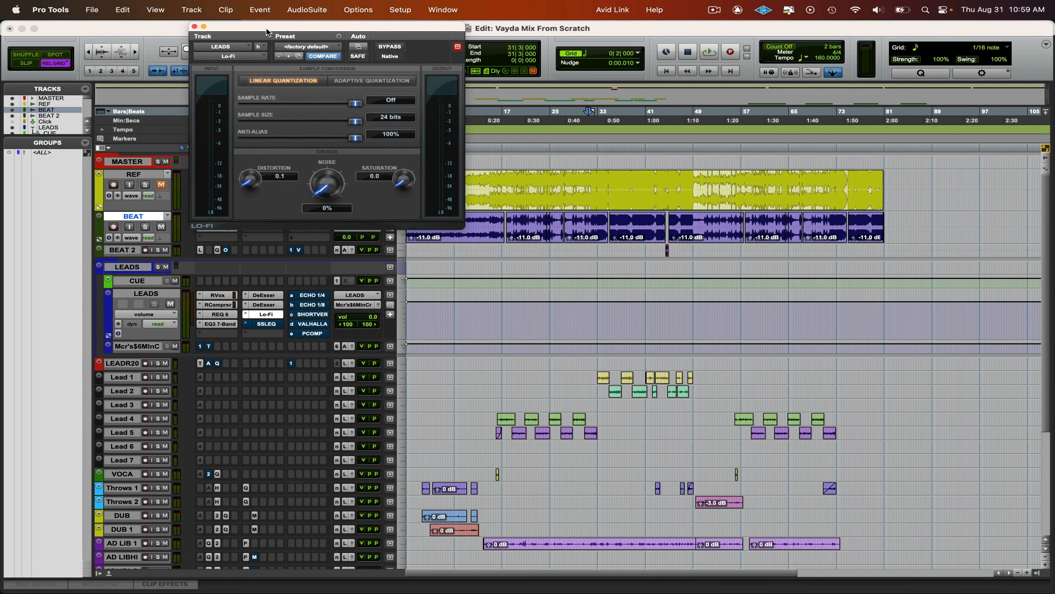
click(194, 27)
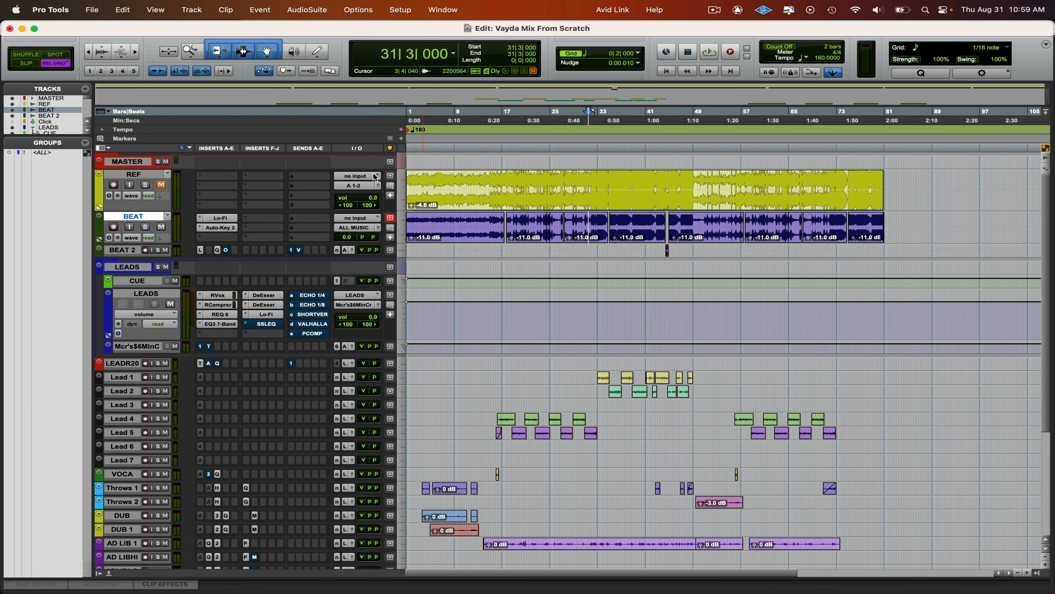
key(space)
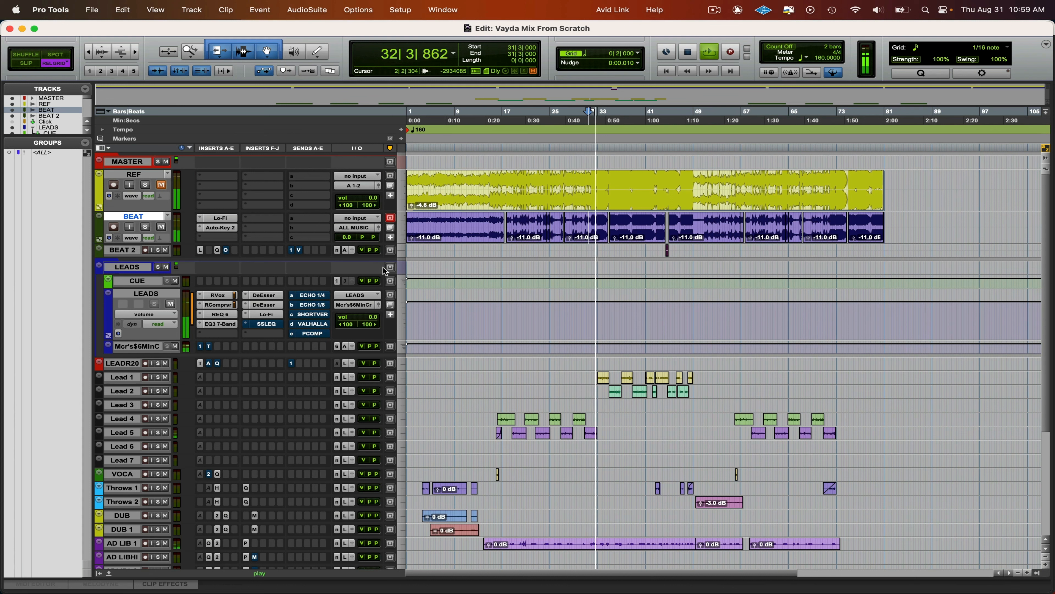
key(space)
- Play from 32|1 and compare the mix with the REF track by repeatedly toggling its solo
click(592, 176)
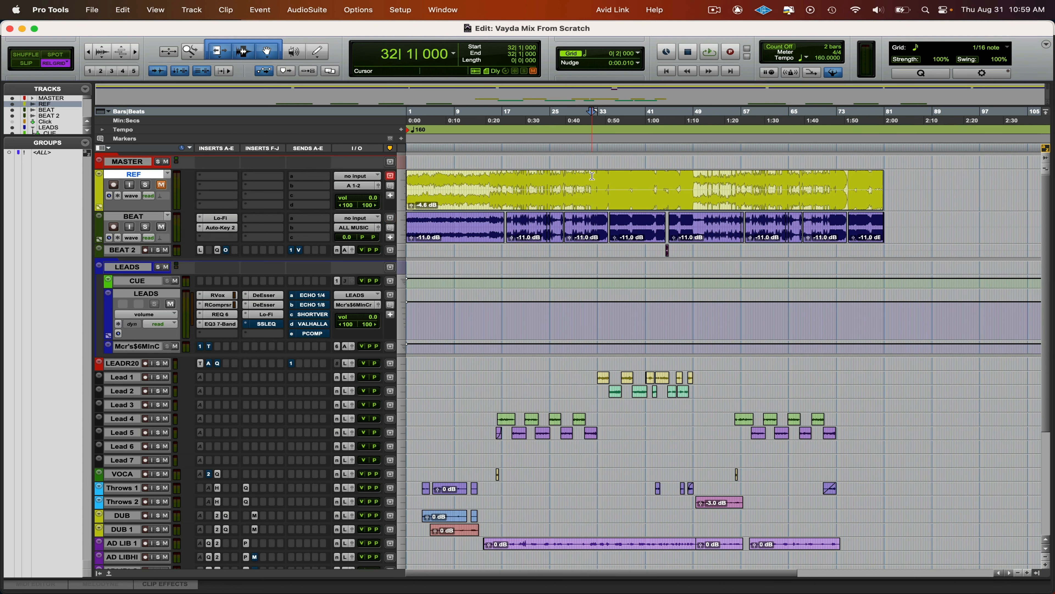
key(space)
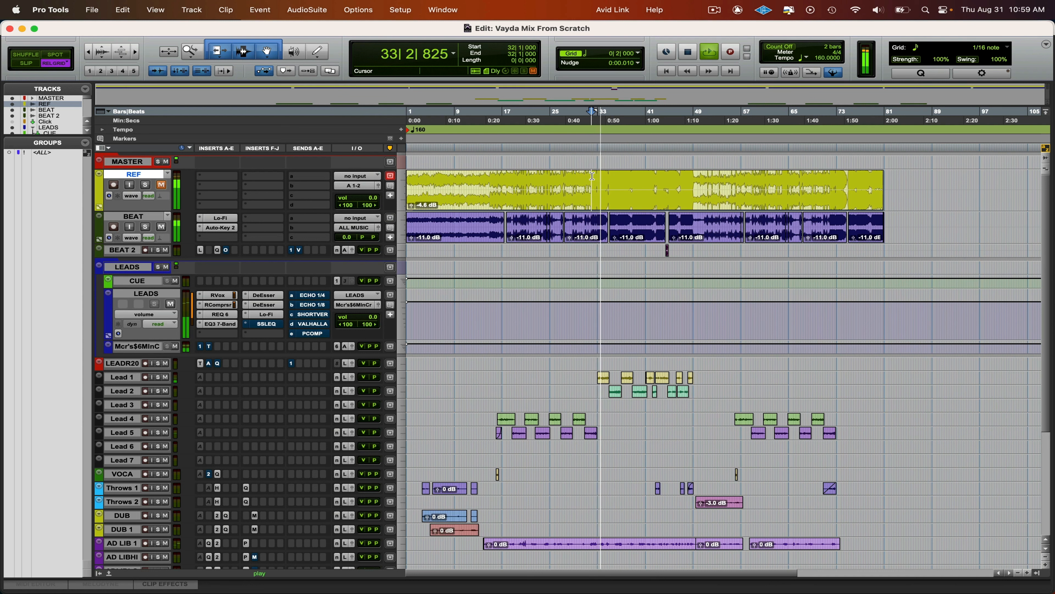
key(shift+s)
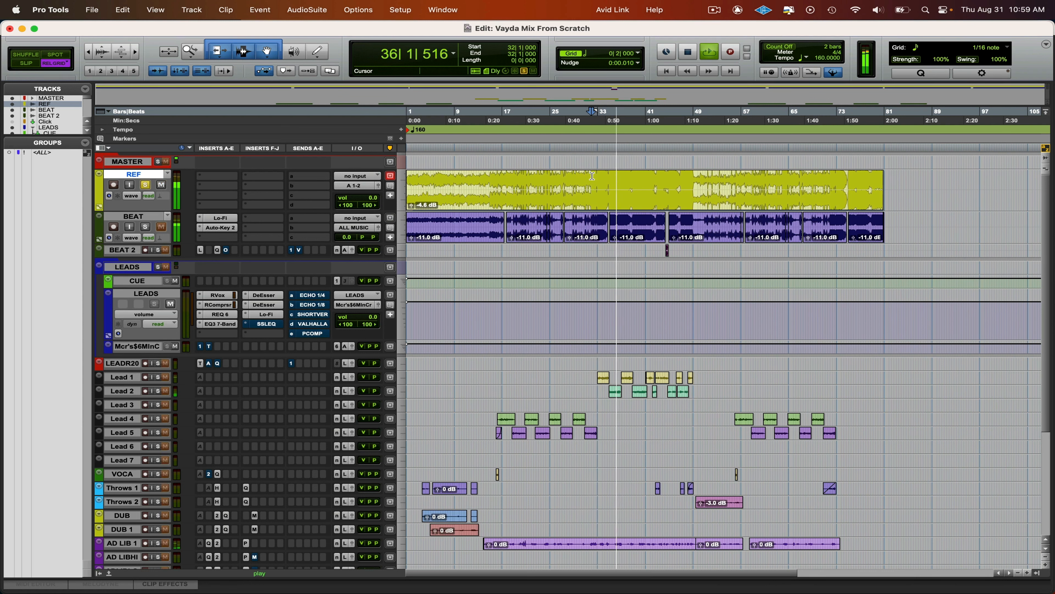
key(shift+s)
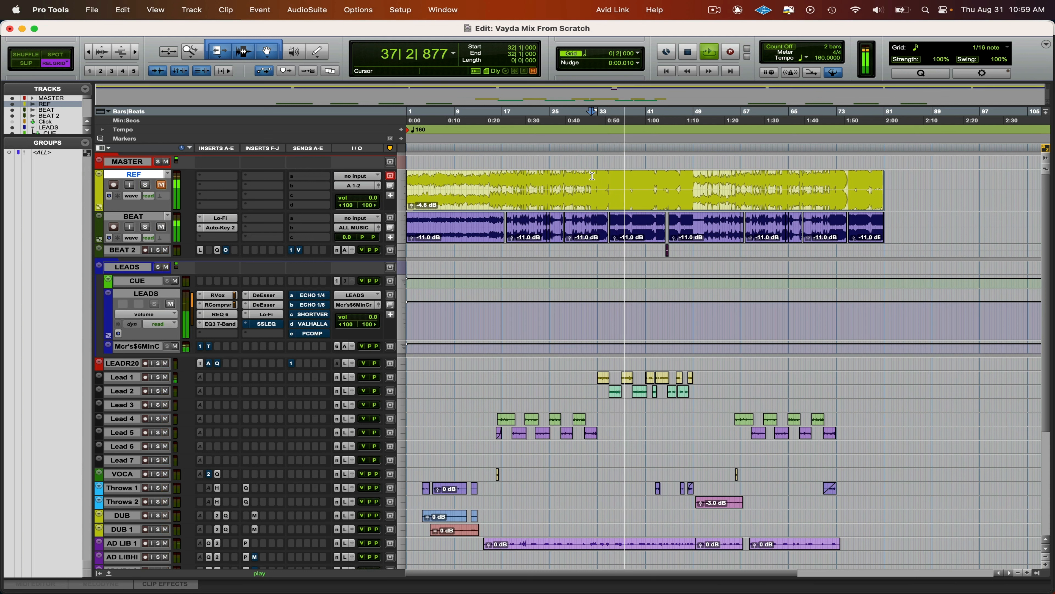
key(shift+s)
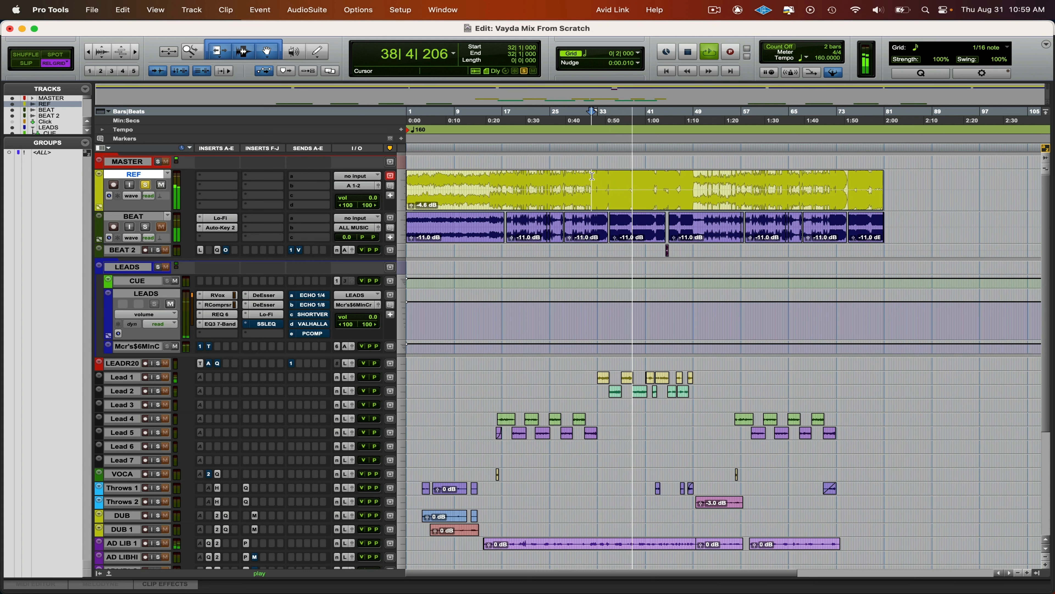
key(shift+s)
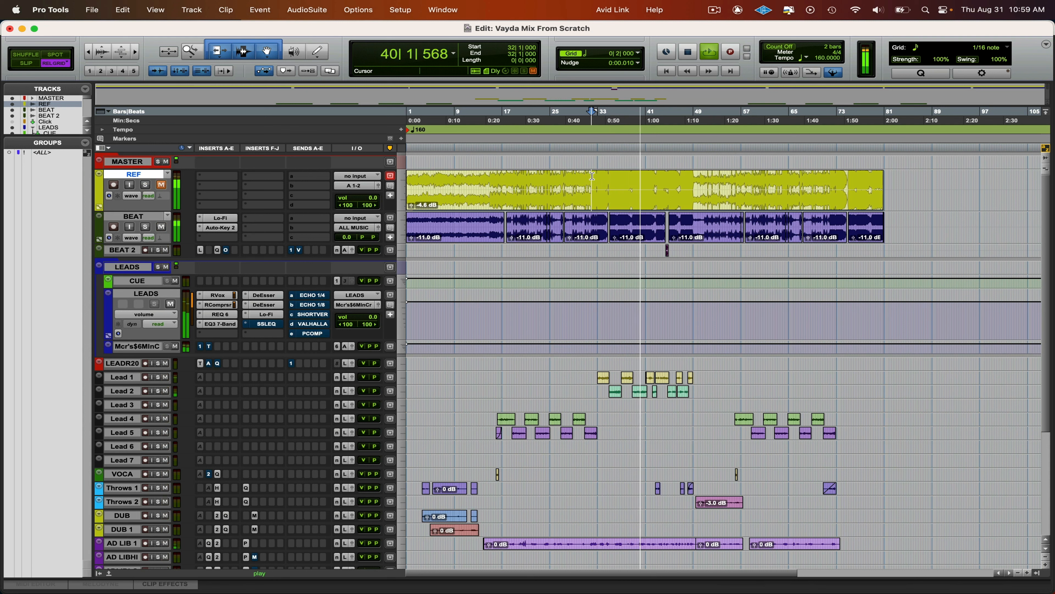
key(shift+s)
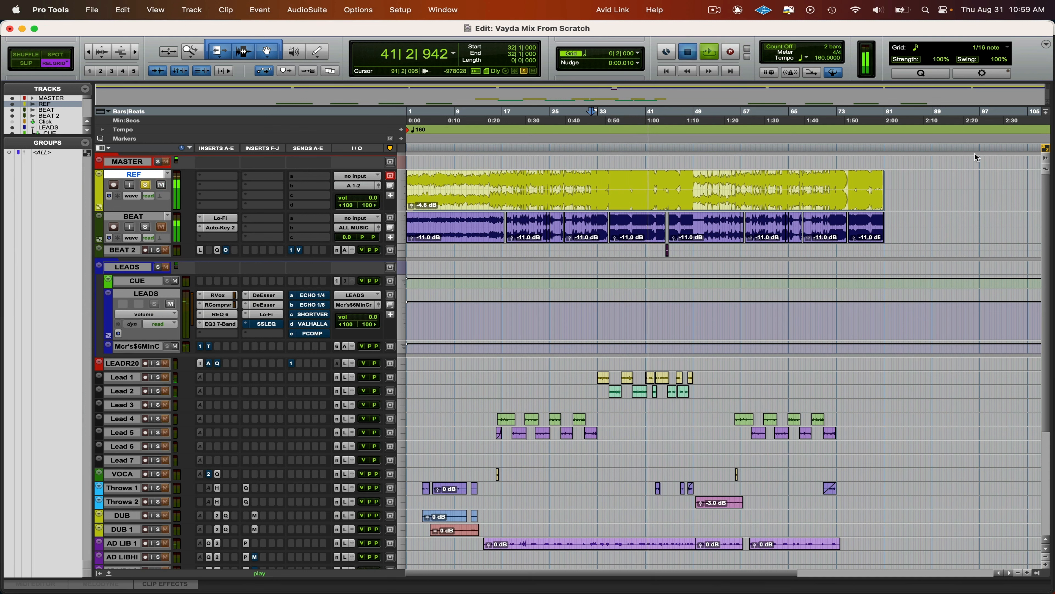
- Raise the clip gain of all BEAT clips to -10.0 dB and restart playback on REF from 32|1
key(space)
drag(907, 243, 409, 251)
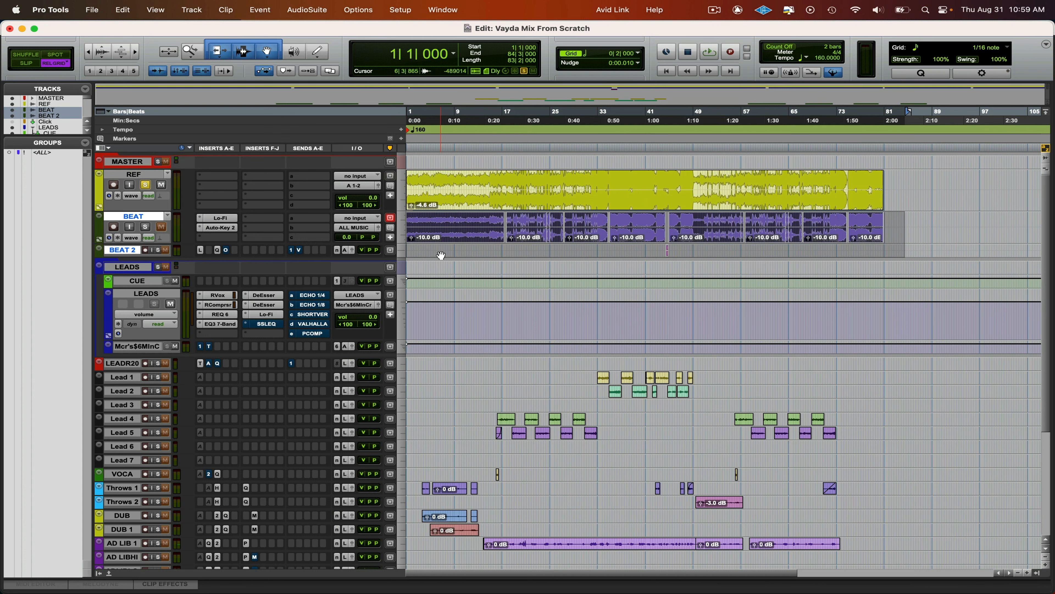
click(590, 174)
key(space)
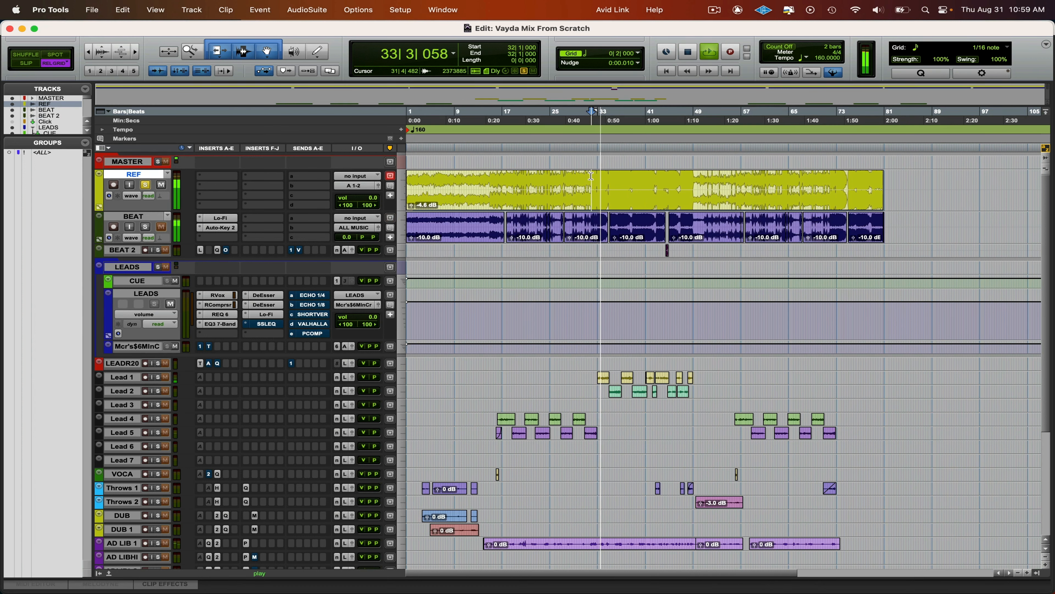
- Compare the louder beat against the soloed REF track, leave REF unsoloed, and stop playback
key(shift+s)
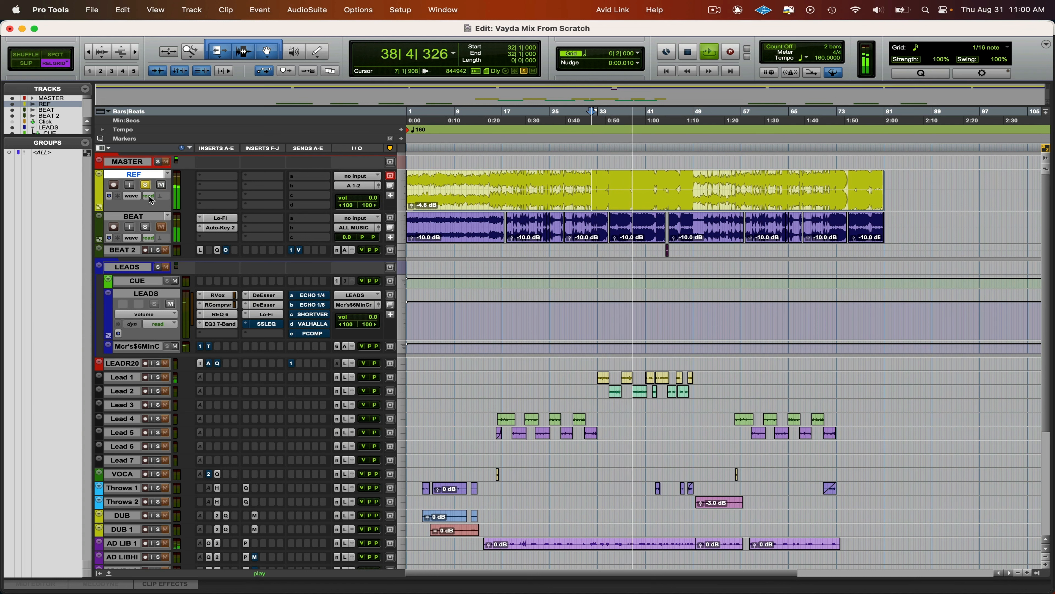
key(shift+s)
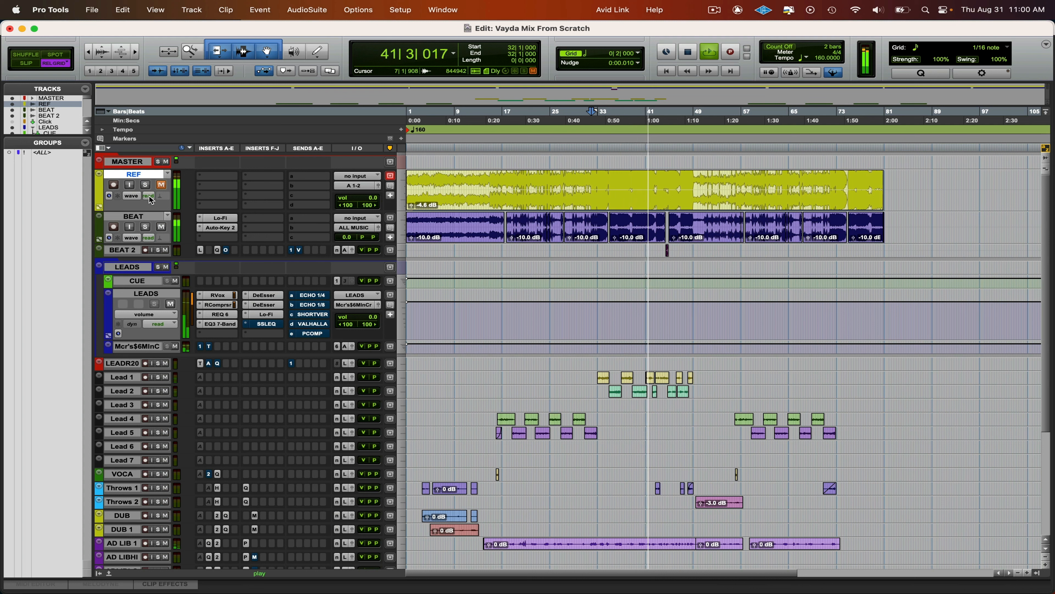
key(shift+s)
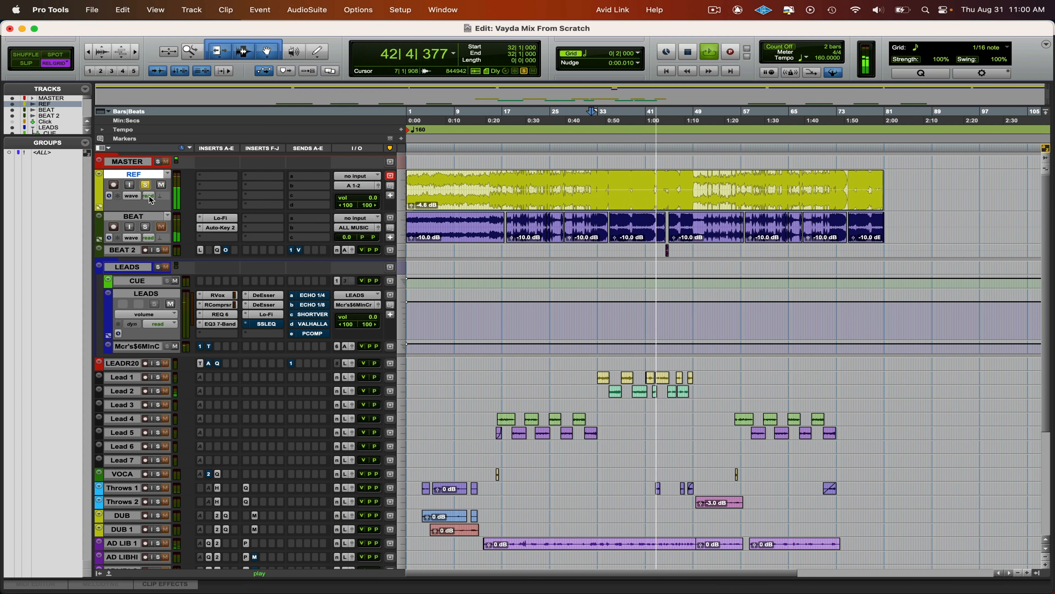
key(shift+s)
key(space)
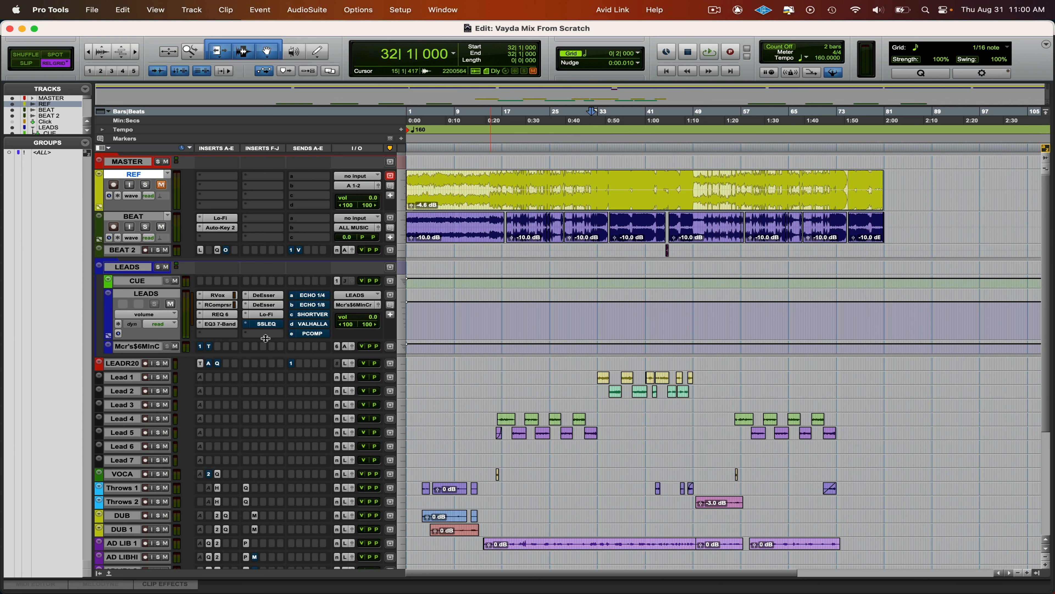
- Enable the SSLEQ on LEADS, open it, and compare the vocals with the EQ bypassed and active
mouse_move(266, 338)
mouse_down()
mouse_move(268, 354)
mouse_move(267, 345)
mouse_up()
key(space)
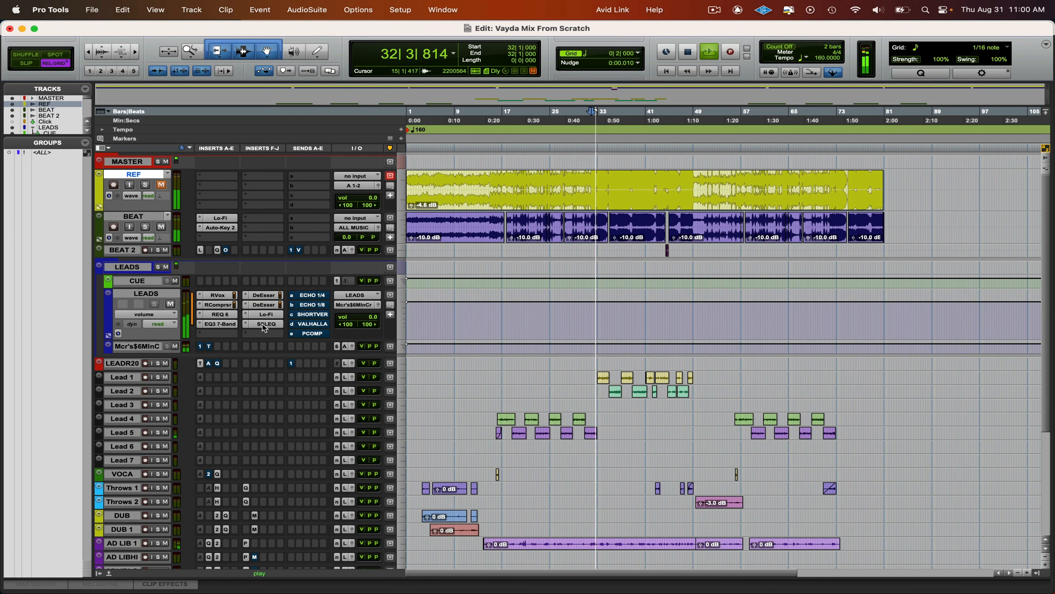
key(space)
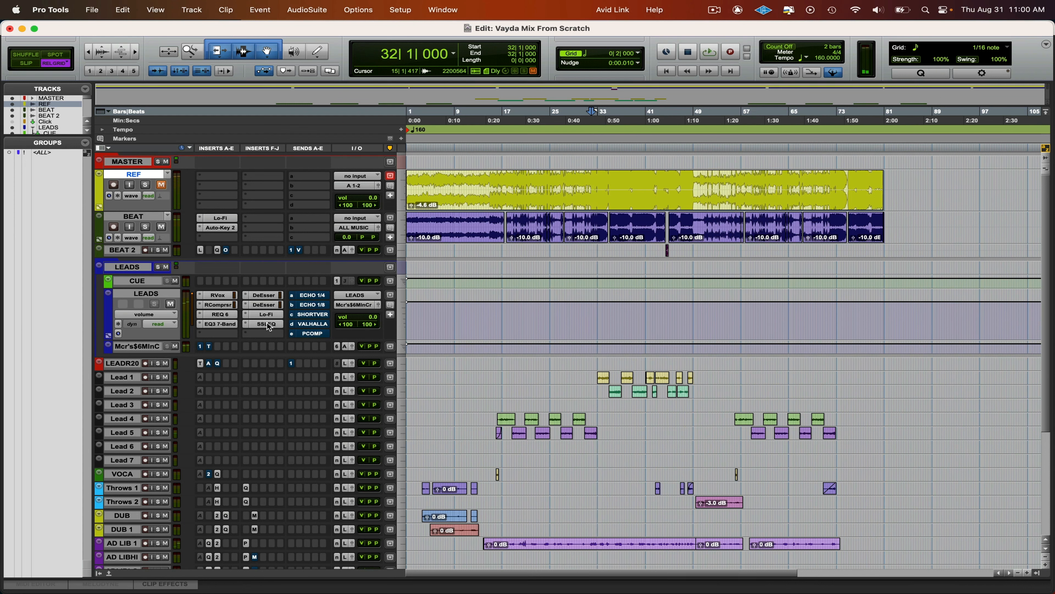
click(268, 325)
key(space)
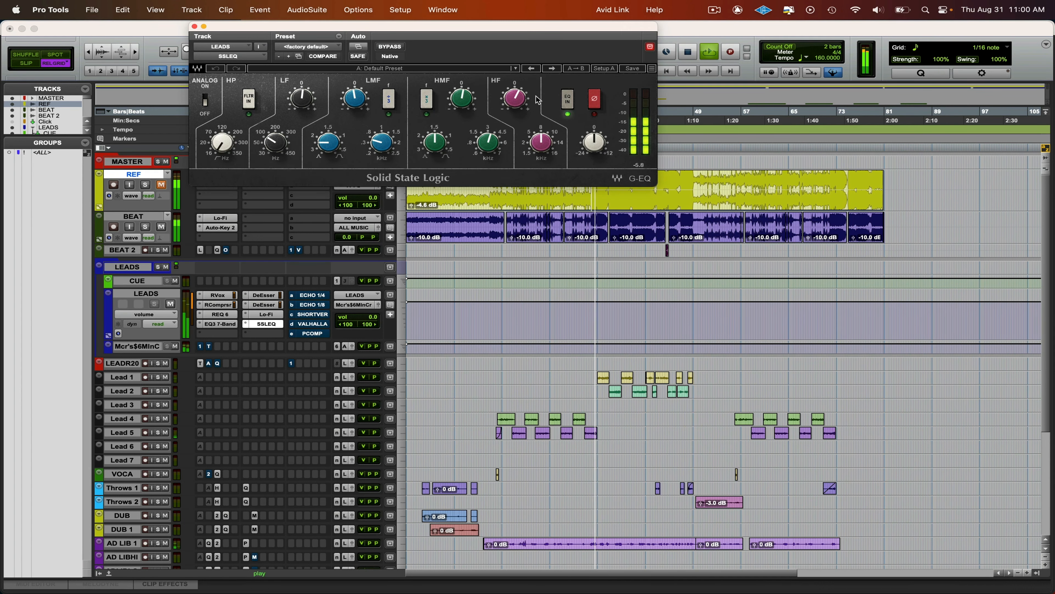
drag(397, 59, 381, 59)
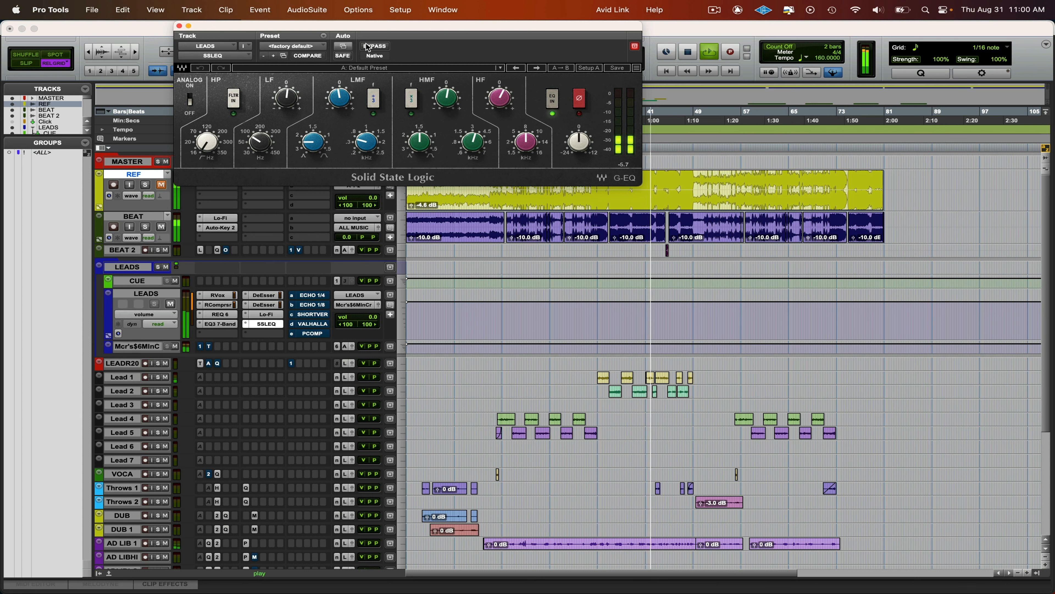
click(376, 46)
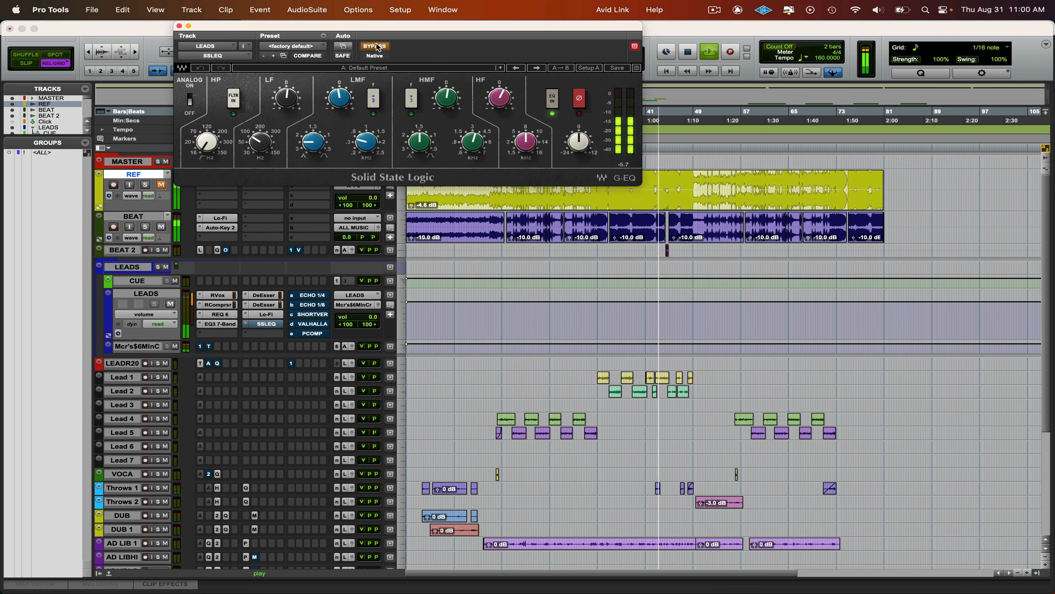
click(376, 46)
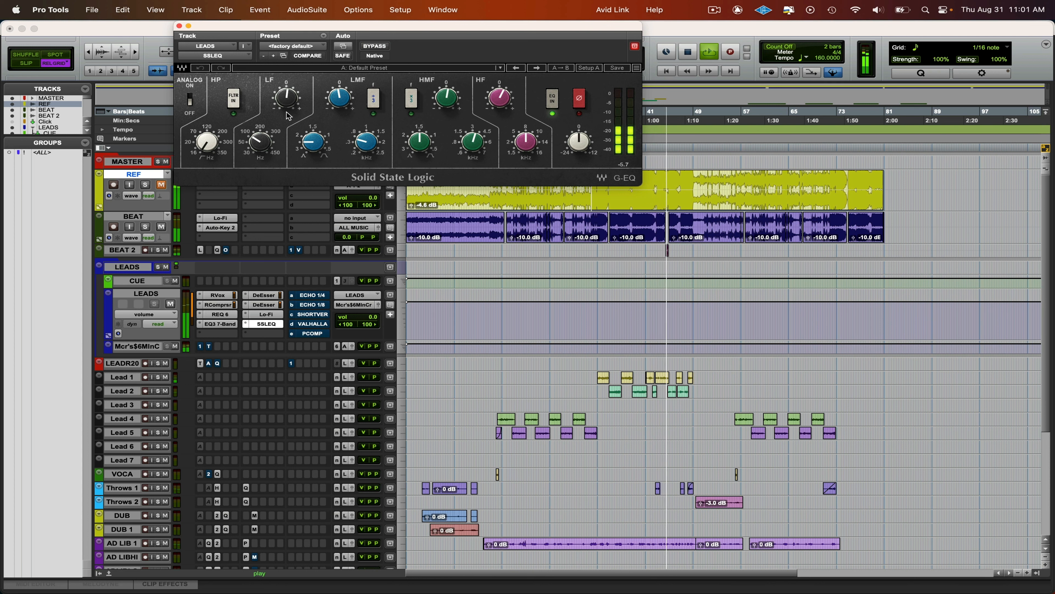
- Lower the LF gain slightly and fine-tune the HF gain in SSLEQ, and close the plug-in
drag(292, 102, 292, 109)
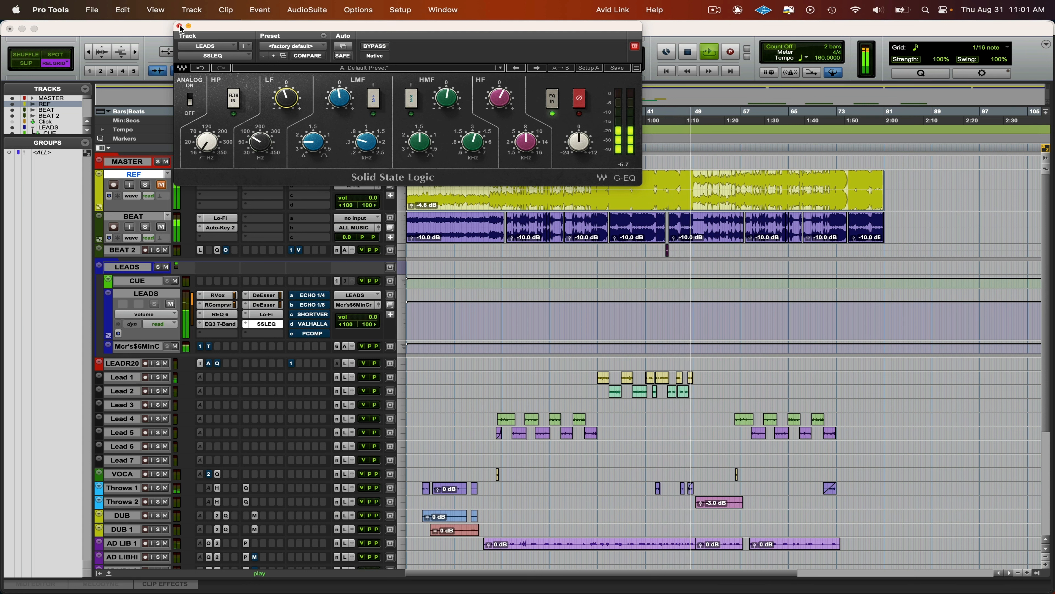
drag(500, 100, 497, 102)
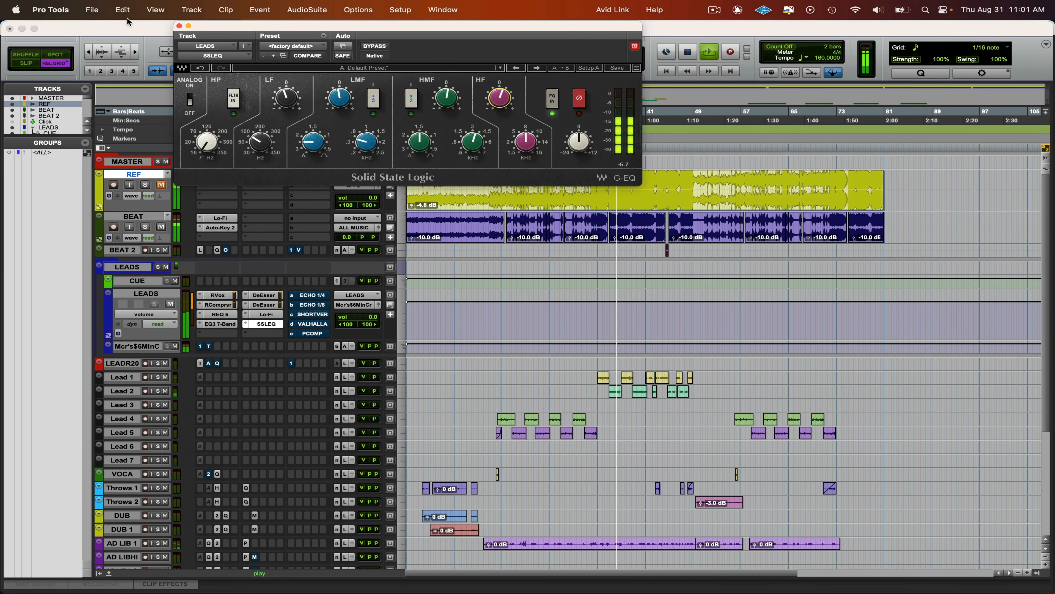
click(180, 26)
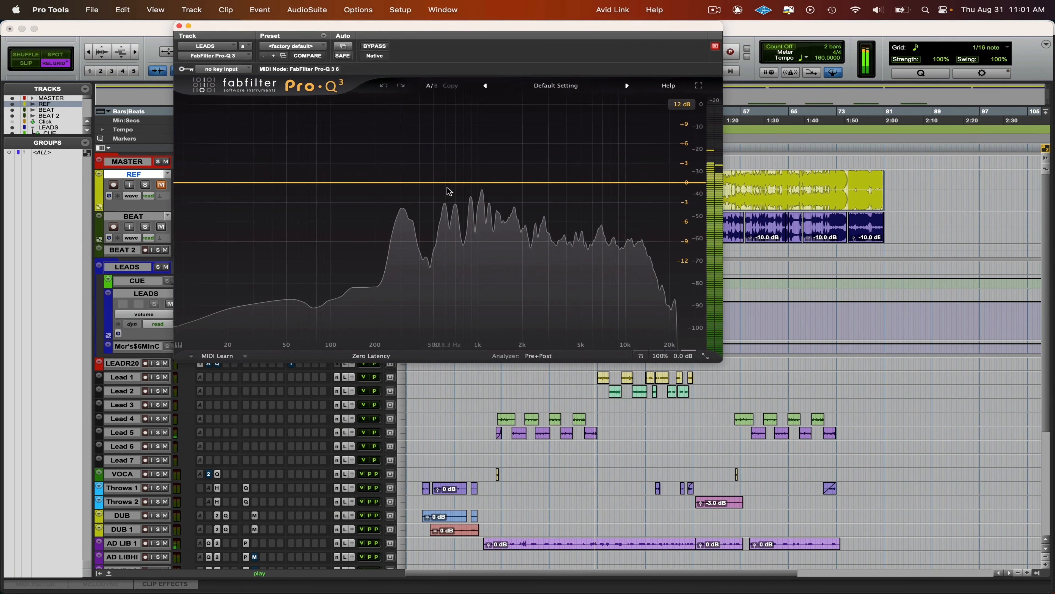
- Add a bell band at about 548 Hz and a low cut at about 217 Hz in the Pro-Q 3 on LEADS
click(440, 183)
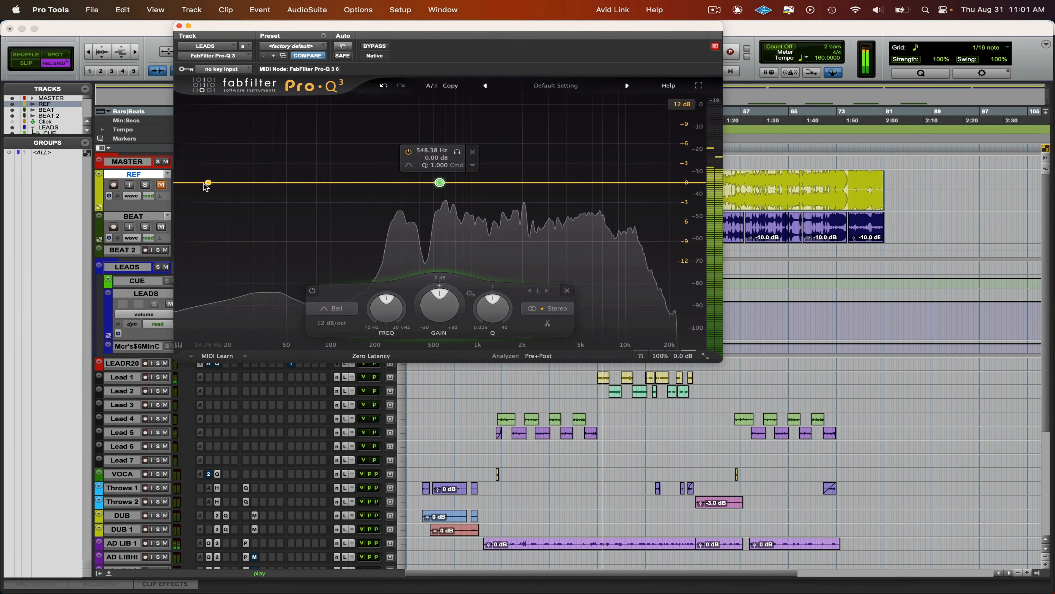
drag(207, 182, 380, 174)
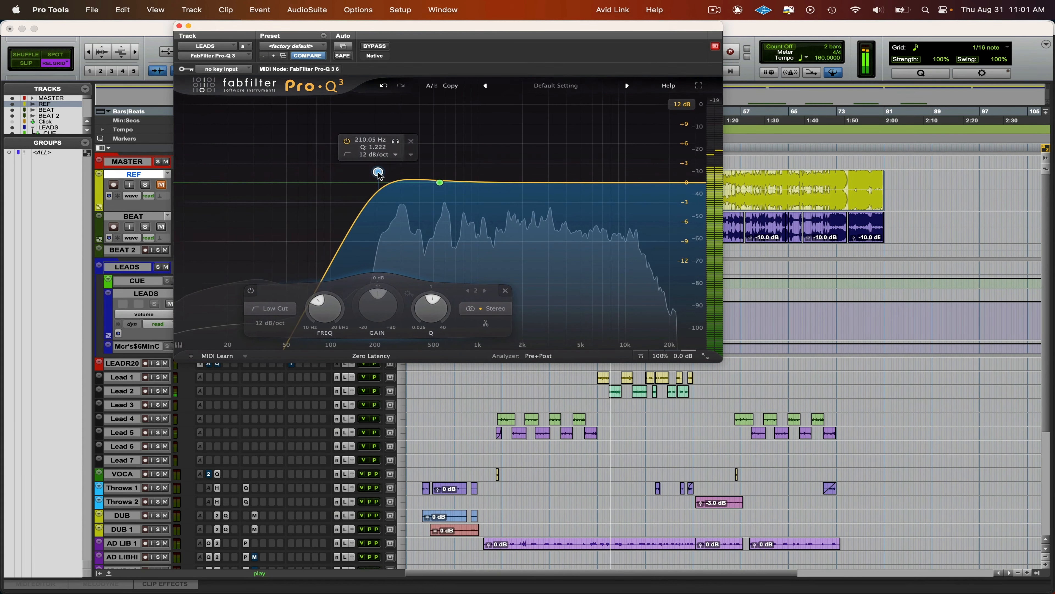
- Narrow the bell band's Q to about 30, sweep it as a boost up to about 5.2 kHz, and remove the band
click(439, 183)
double_click(442, 183)
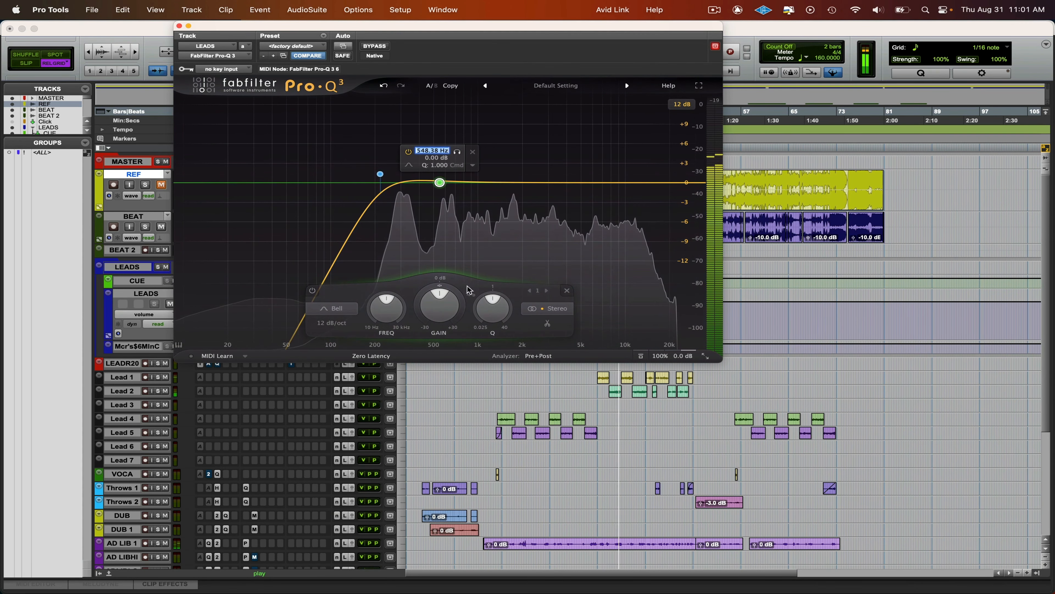
click(490, 308)
drag(493, 306, 500, 314)
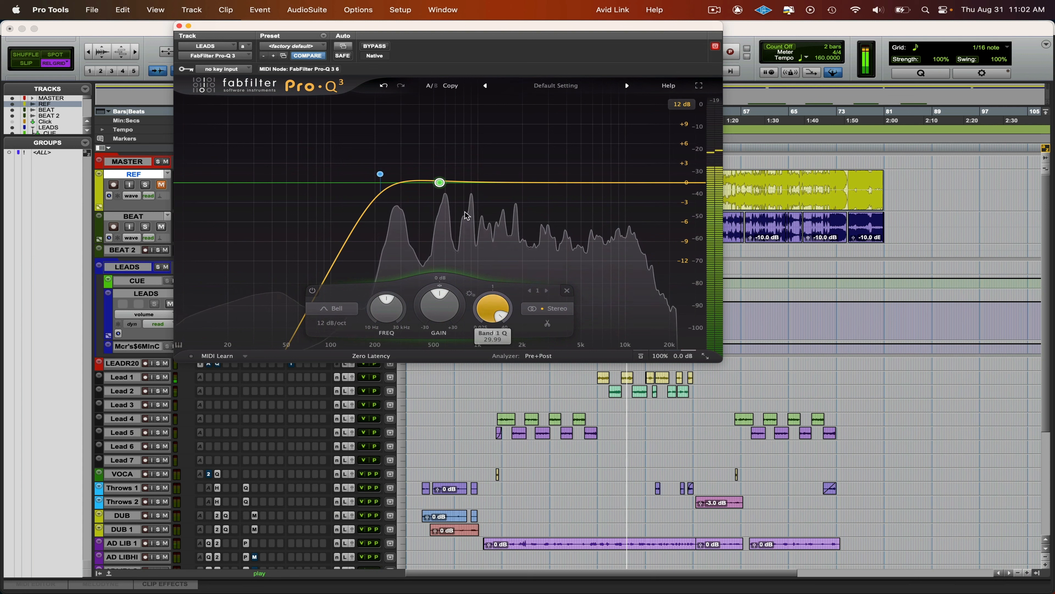
drag(440, 183, 586, 141)
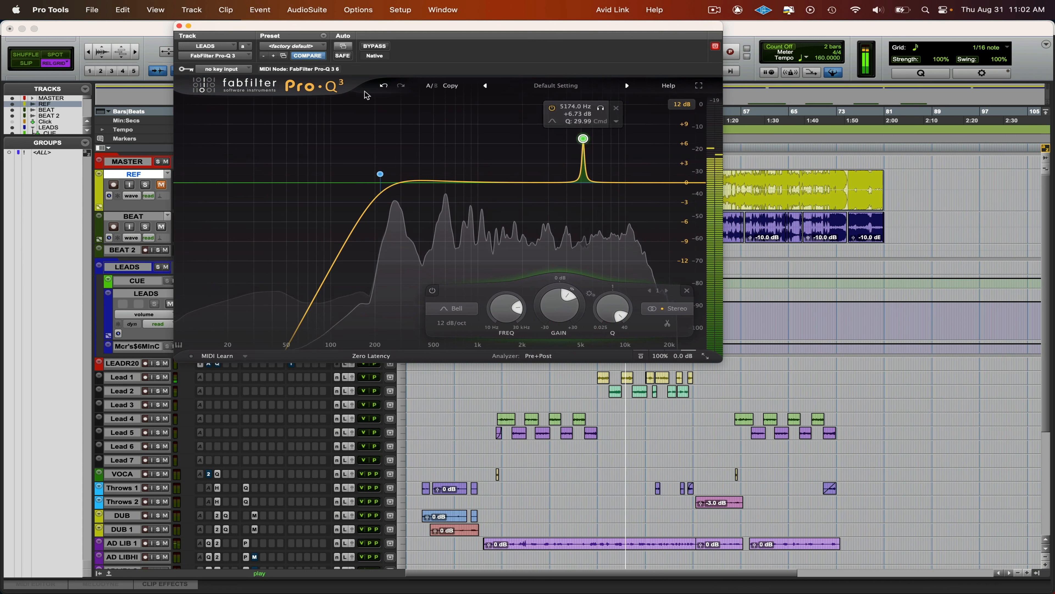
click(616, 108)
key(super+w)
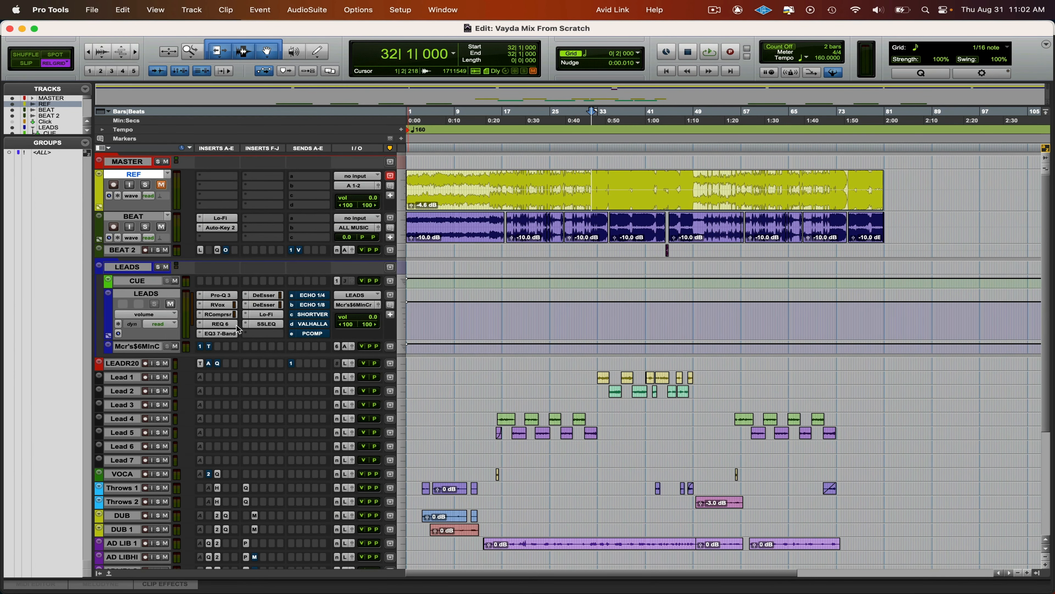
- Reopen the Pro-Q 3 on LEADS and move it from insert A to the last insert slot, below SSLEQ
click(221, 295)
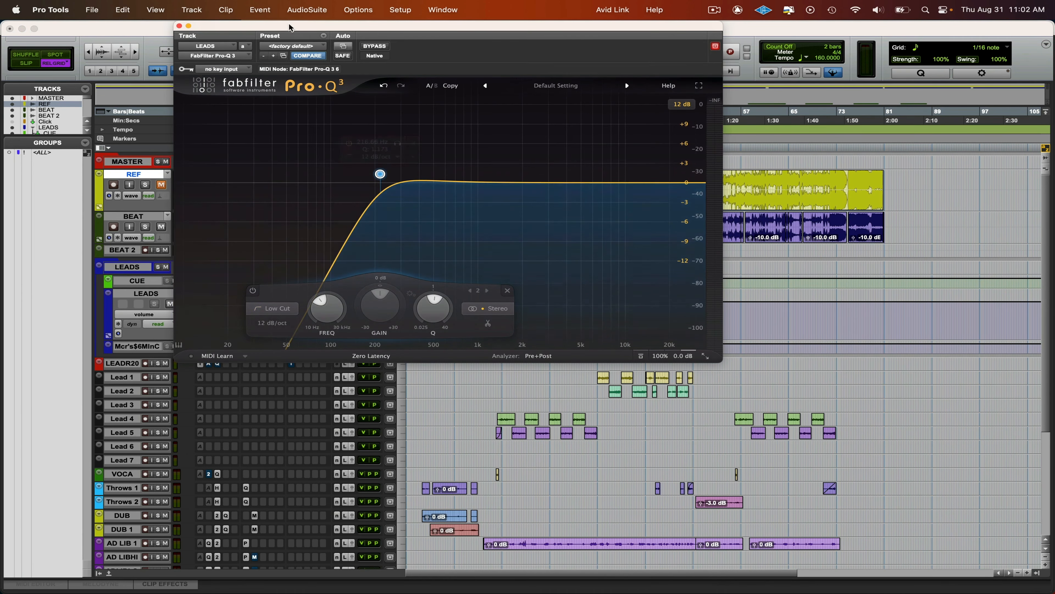
drag(289, 27, 517, 27)
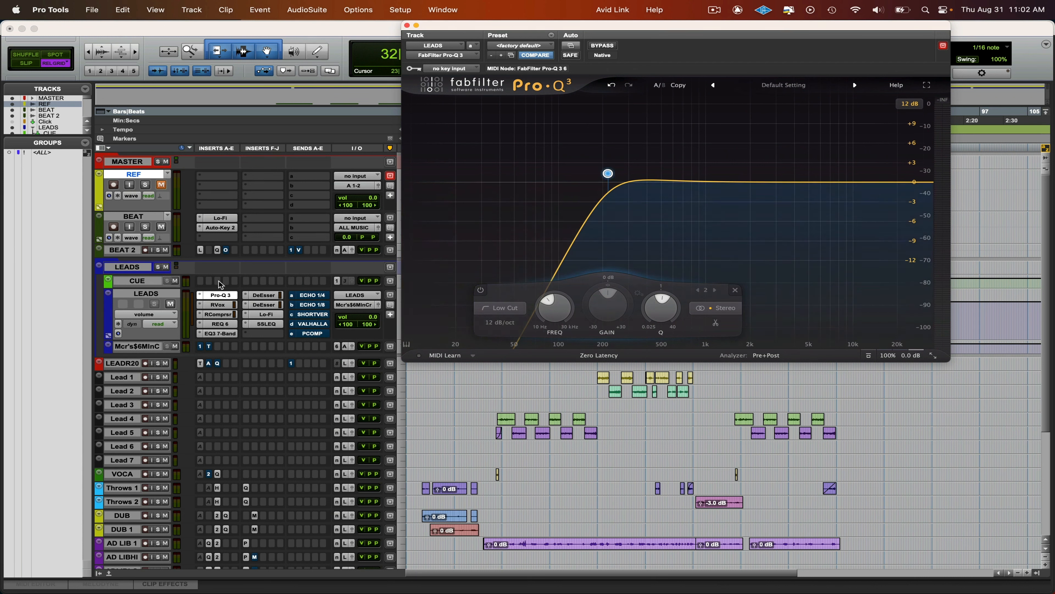
drag(216, 293, 271, 336)
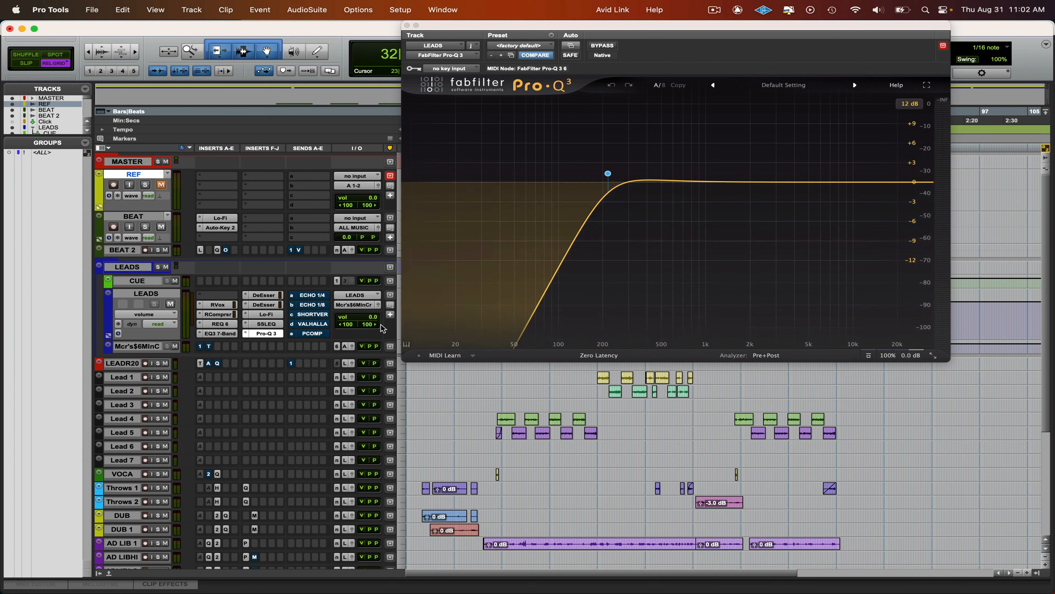
- Play the vocals through Pro-Q 3, remove its low cut band, and stop playback
key(space)
mouse_move(608, 172)
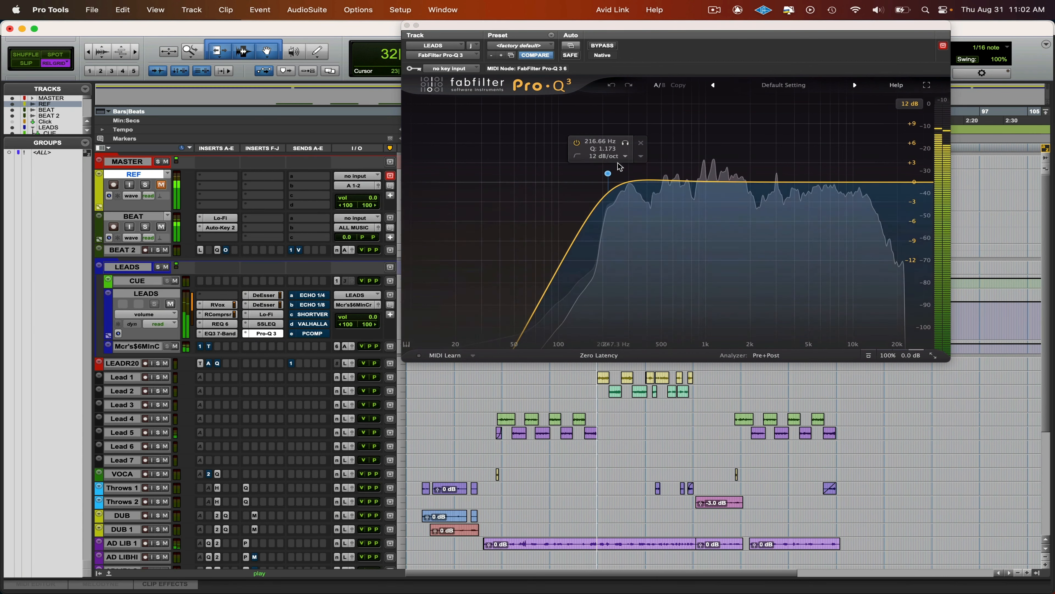
click(638, 144)
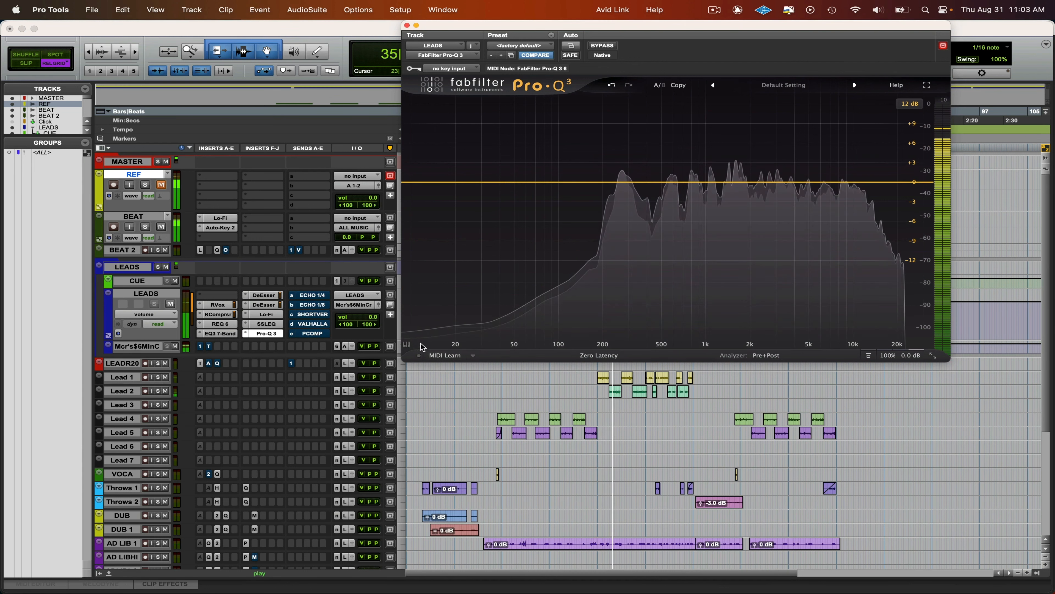
key(space)
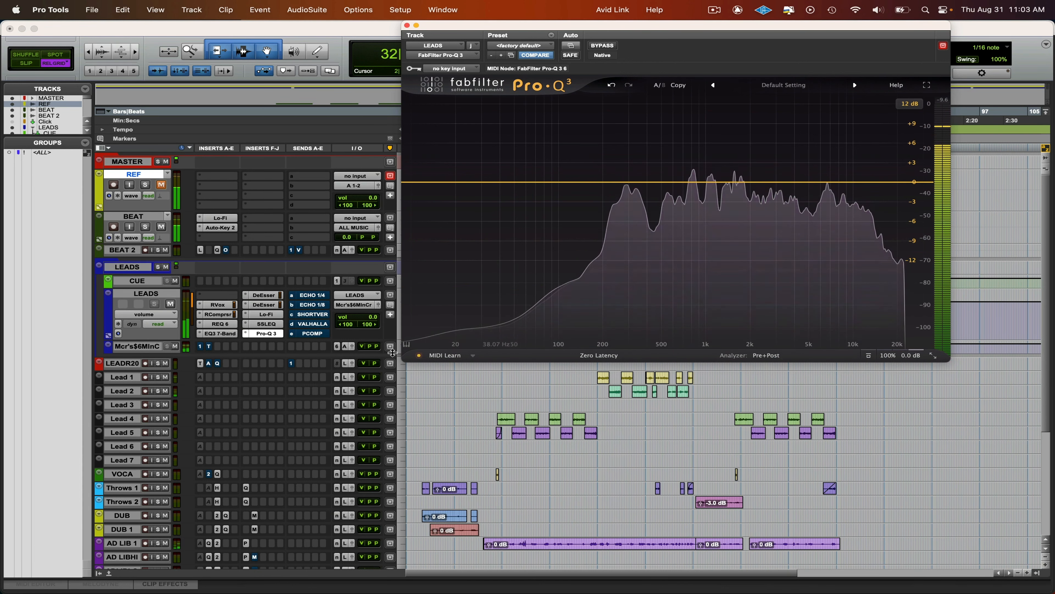
- Move Pro-Q 3 back to the first insert slot on LEADS and play the section to examine the vocal spectrum
drag(267, 333, 216, 295)
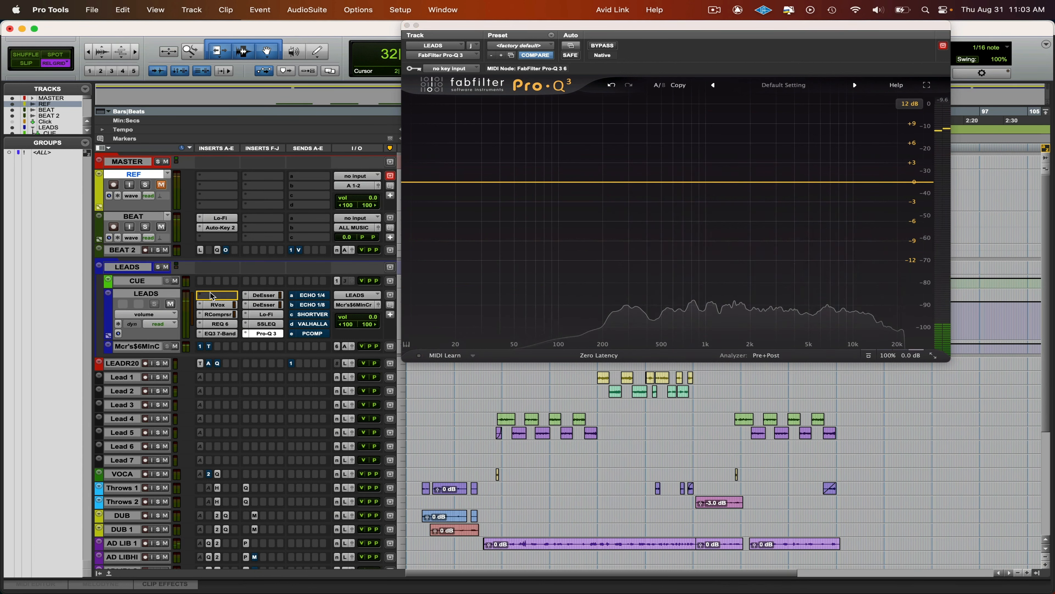
key(space)
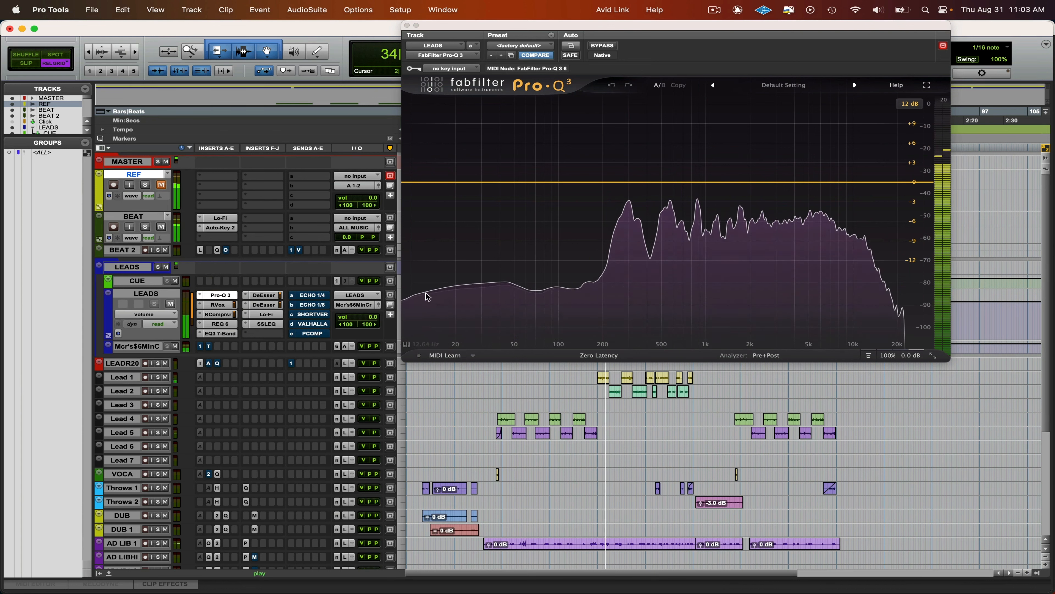
key(space)
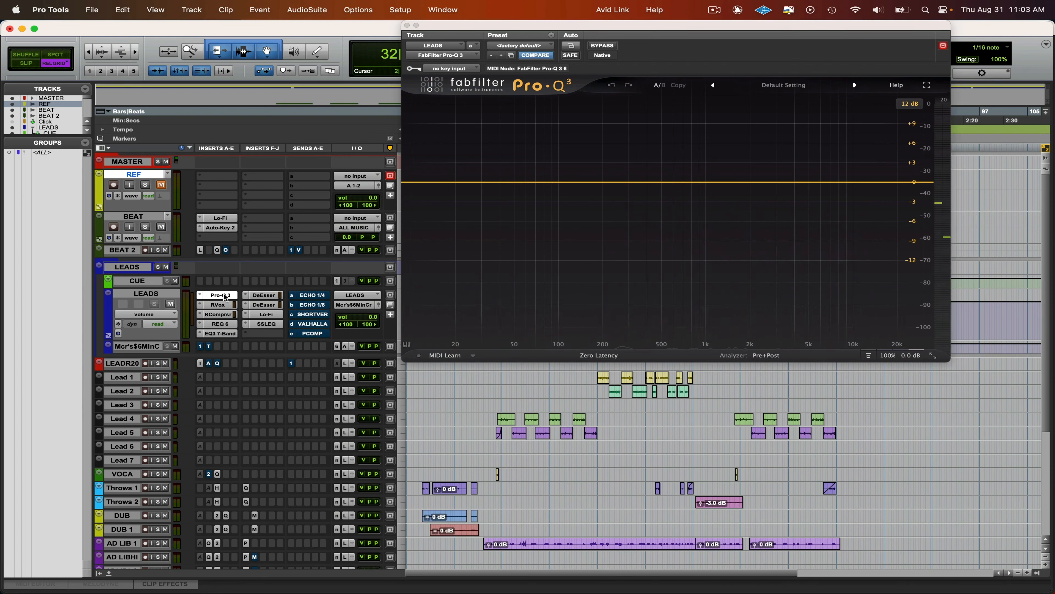
- Review the EQ3 7-Band and Pro-Q 3 windows on LEADS, close both, and make Pro-Q 3 inactive
click(220, 333)
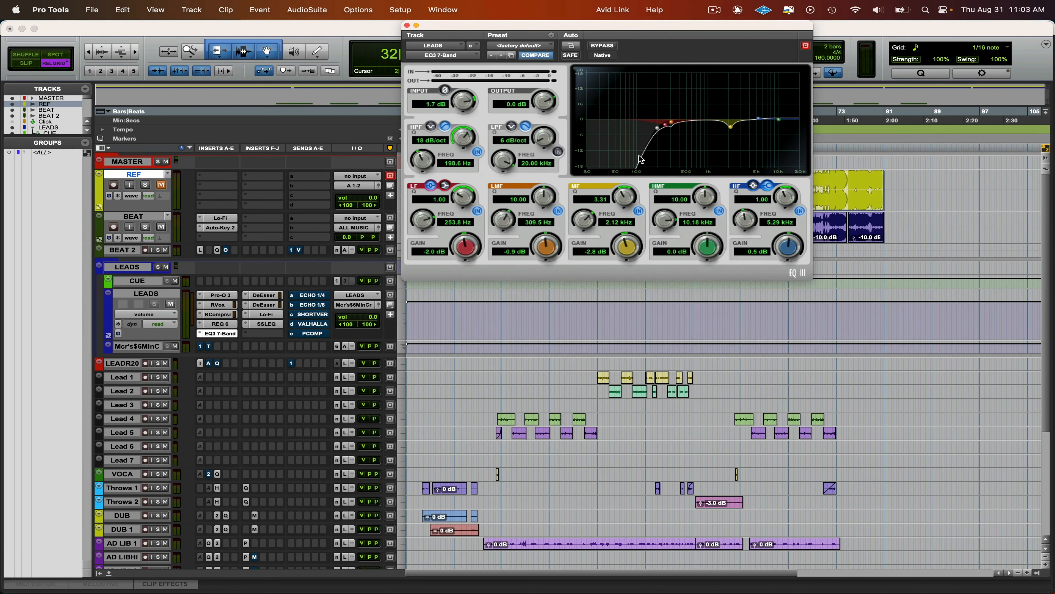
click(231, 296)
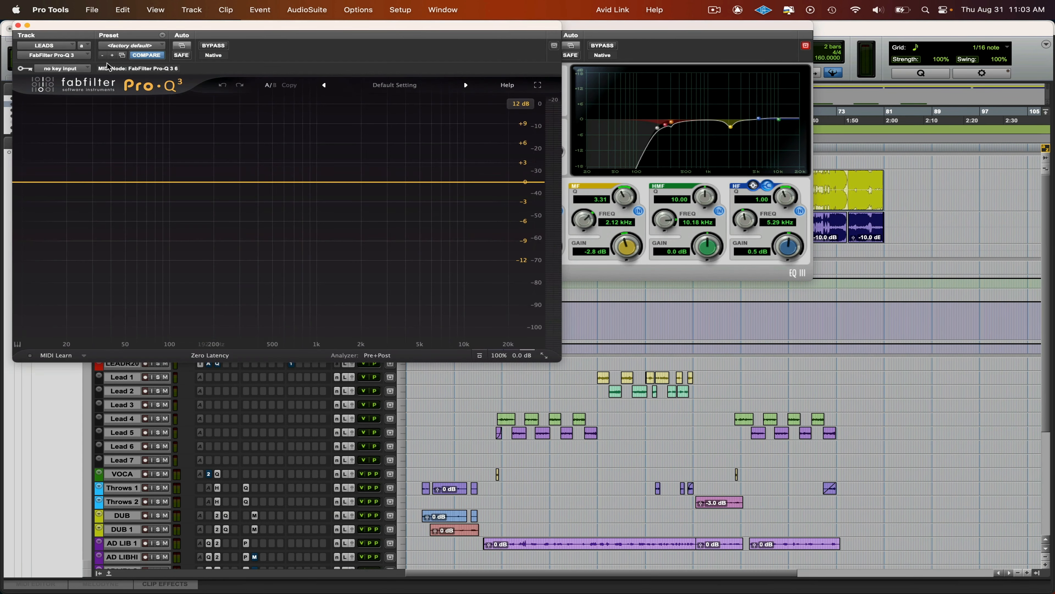
click(18, 26)
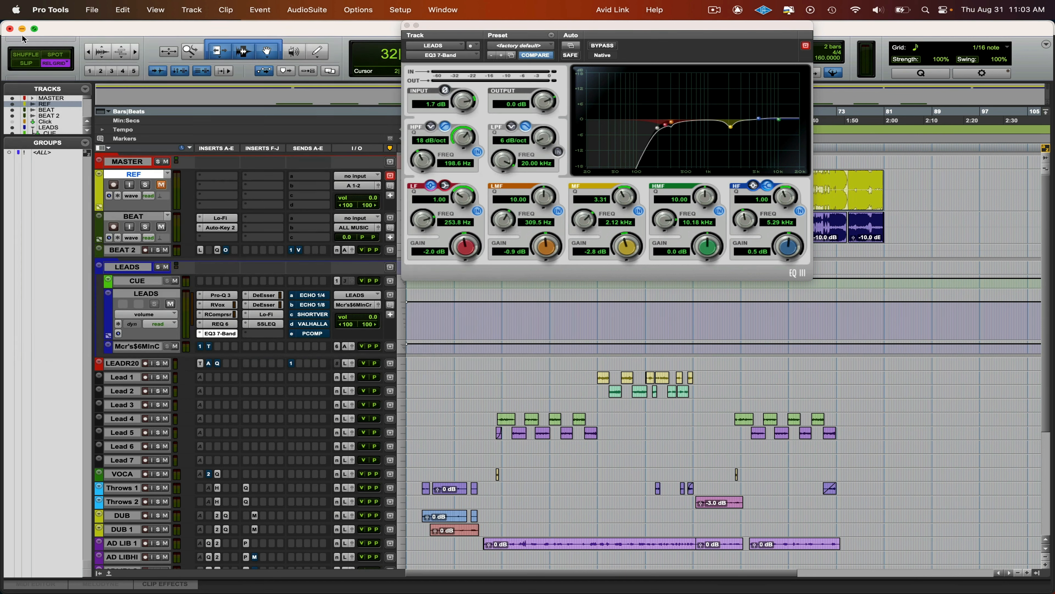
click(407, 25)
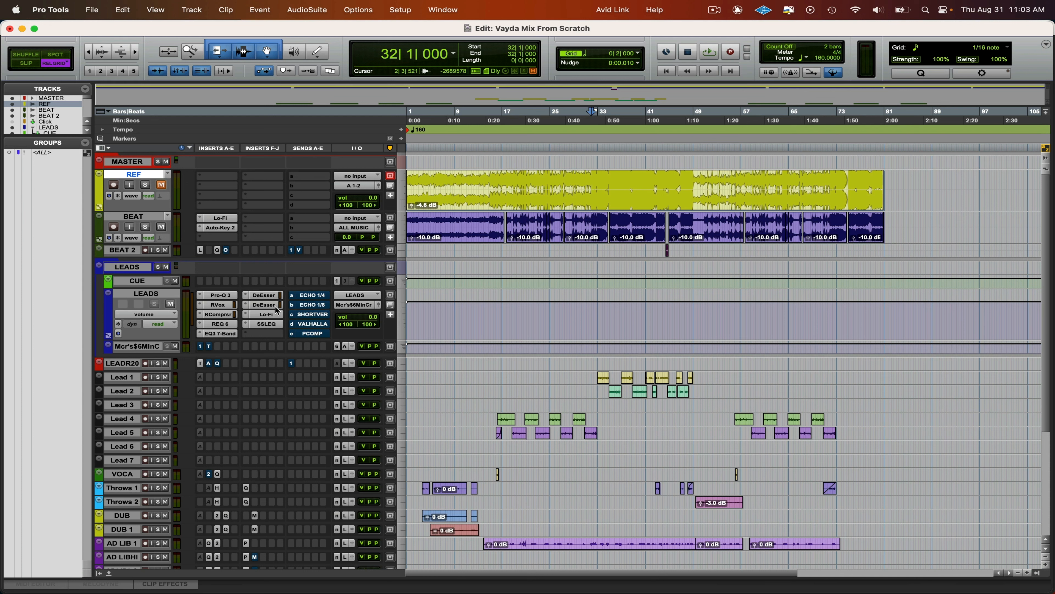
ctrl+super+click(222, 294)
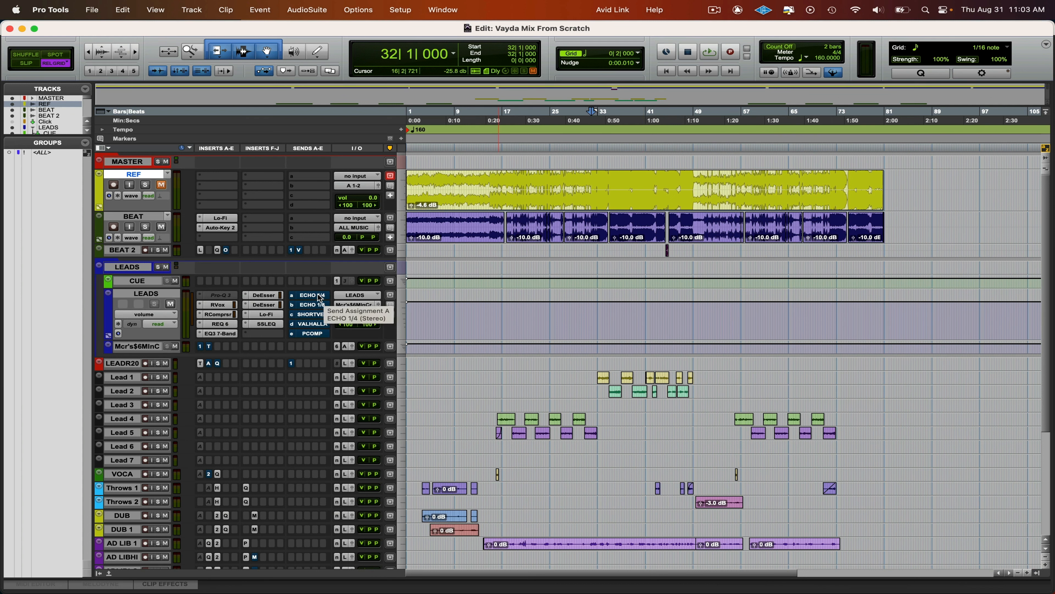
- Open the VALHALLA send on LEADS, play from 33|1, and lower the send level to -25.2 dB
click(599, 362)
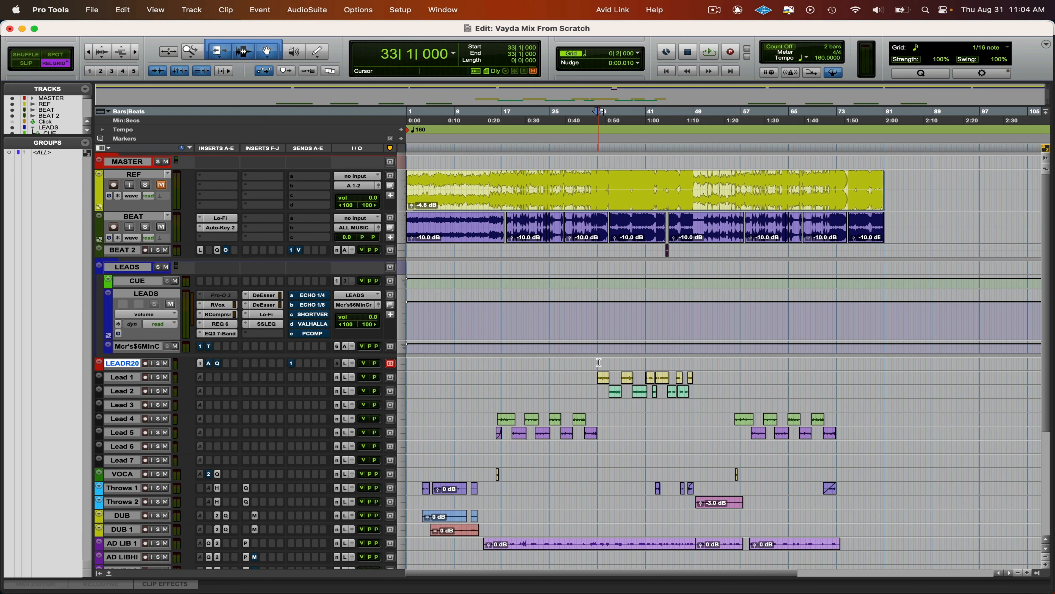
click(317, 324)
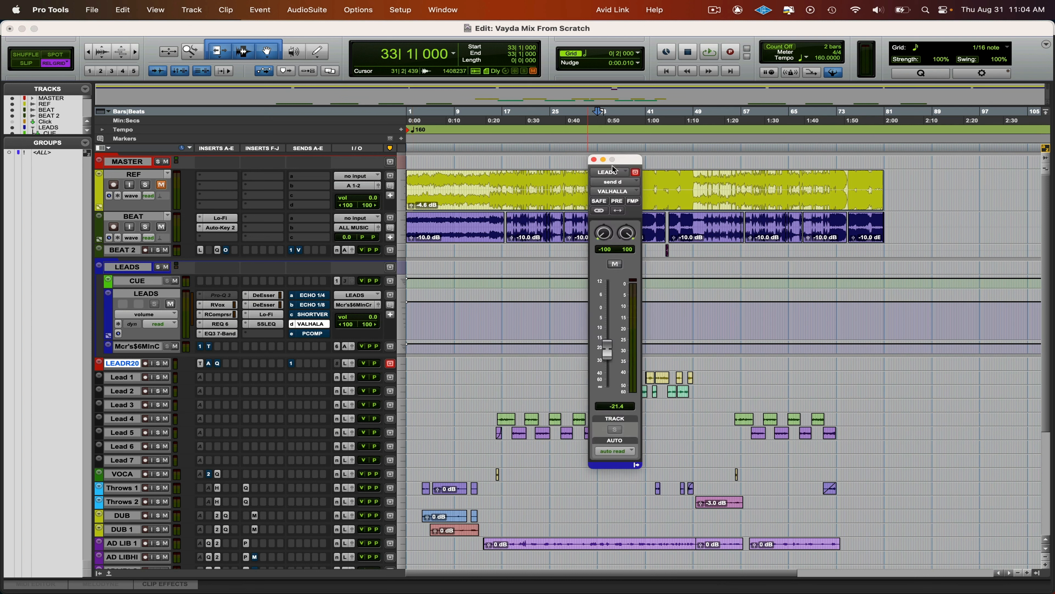
drag(620, 166, 948, 115)
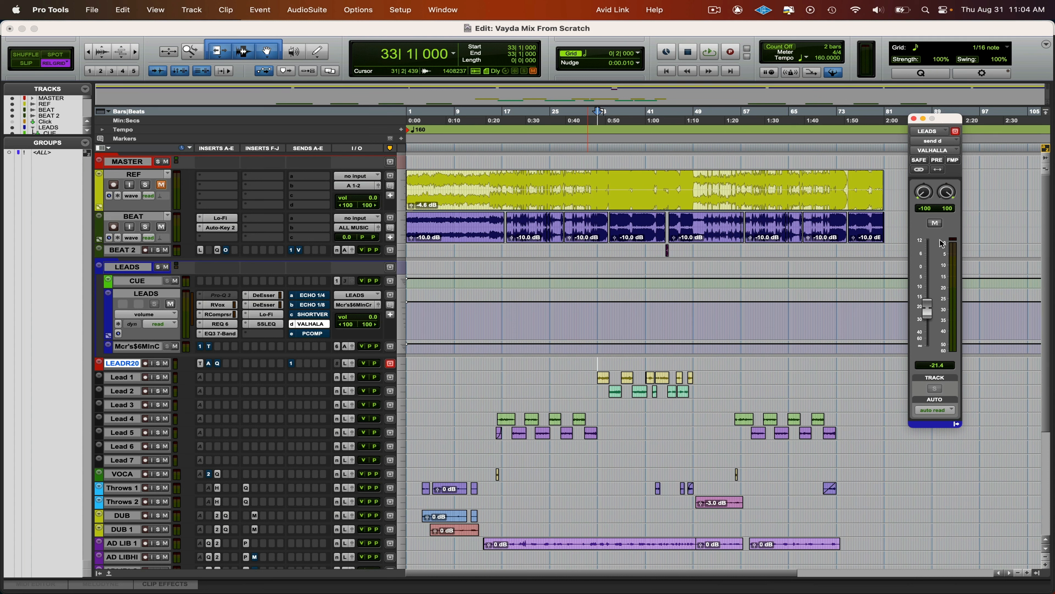
key(space)
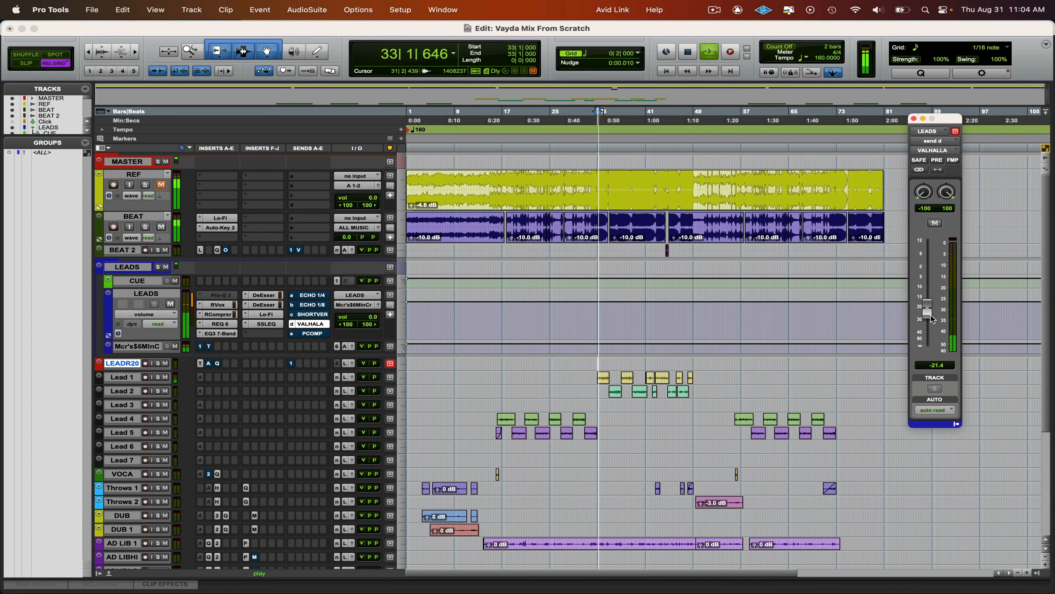
drag(927, 304, 929, 325)
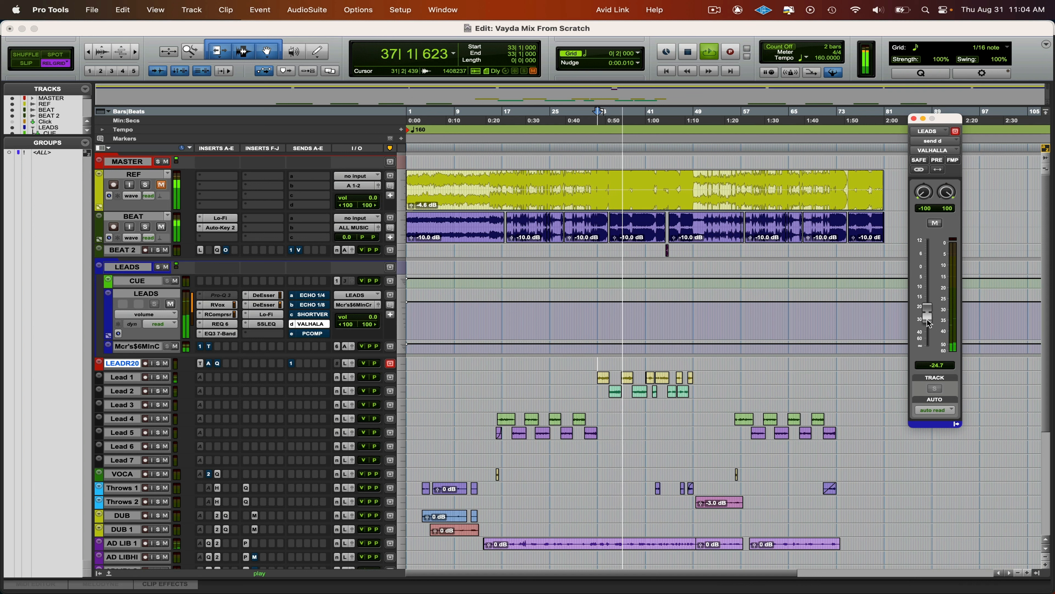
- Compare the lead vocals with the VALHALLA send muted and unmuted, muting BEAT to hear them alone
click(937, 224)
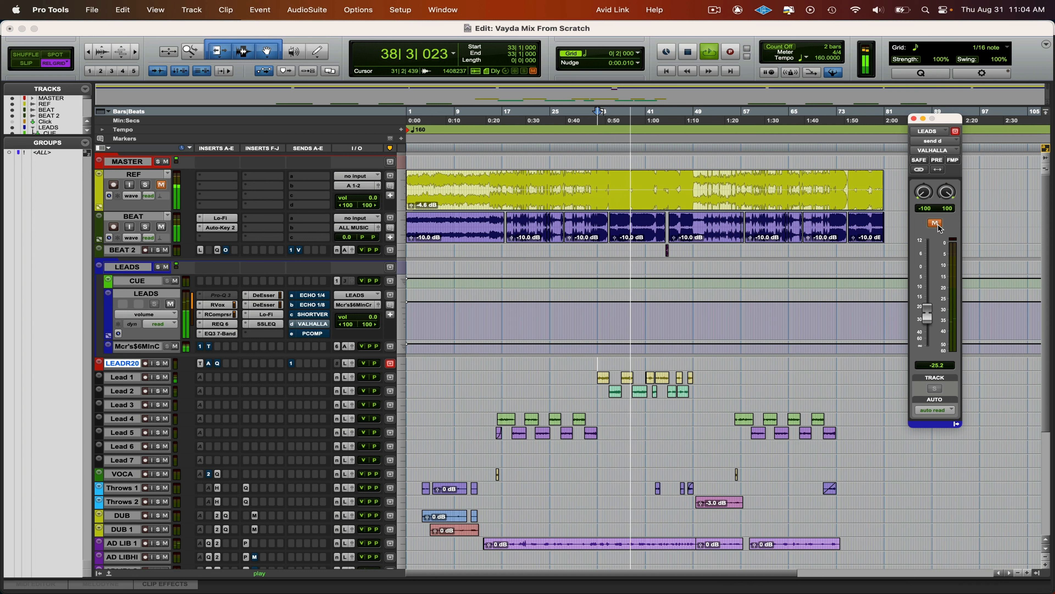
click(937, 225)
click(161, 227)
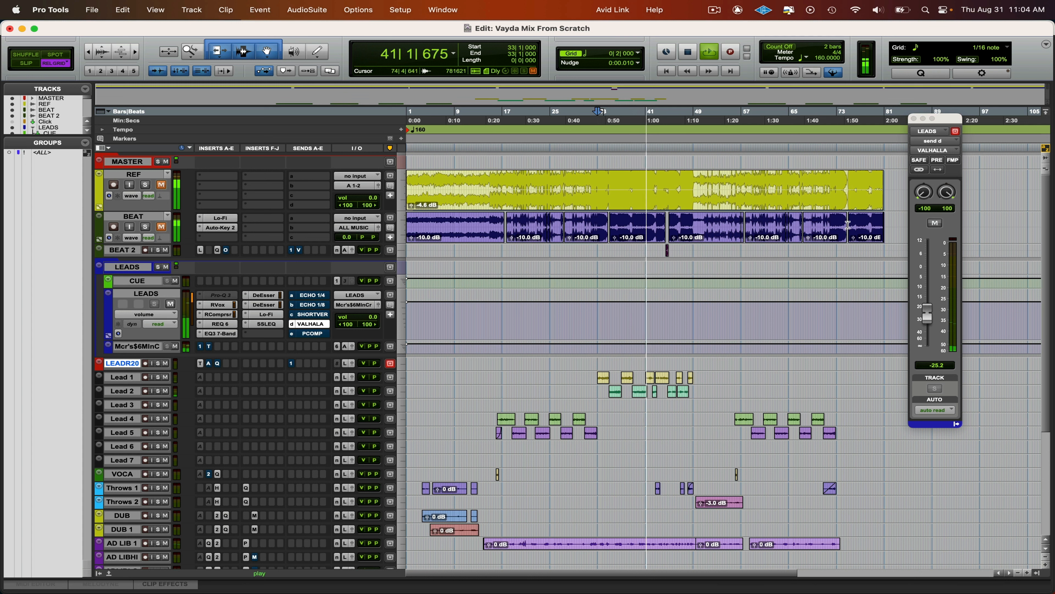
click(935, 223)
click(935, 224)
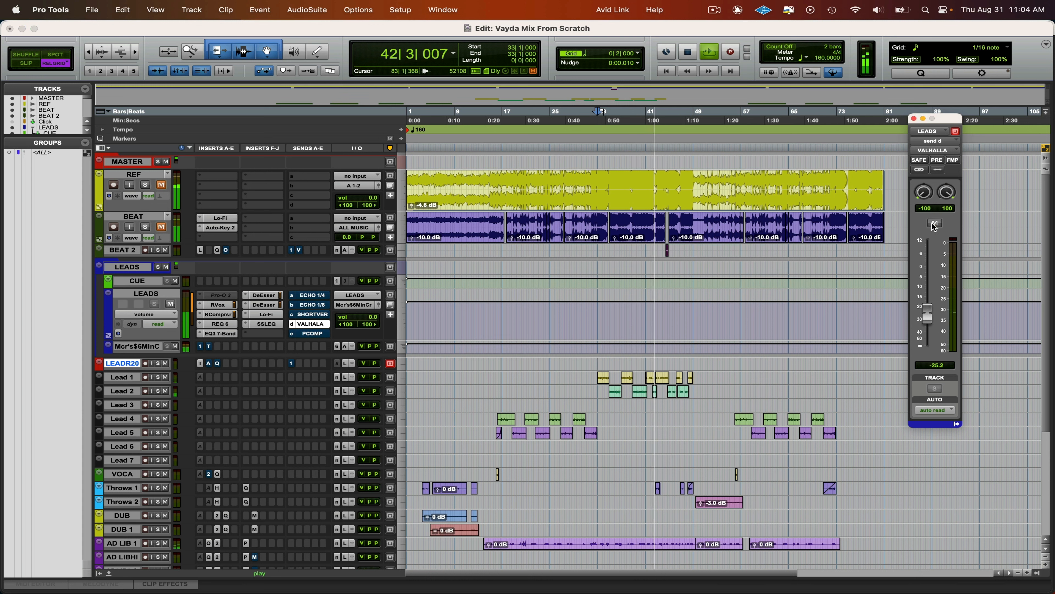
- Raise the SHORT VERB send on LEADS to -22.2 dB, toggle BEAT's mute, and restart playback from 32|3
click(318, 314)
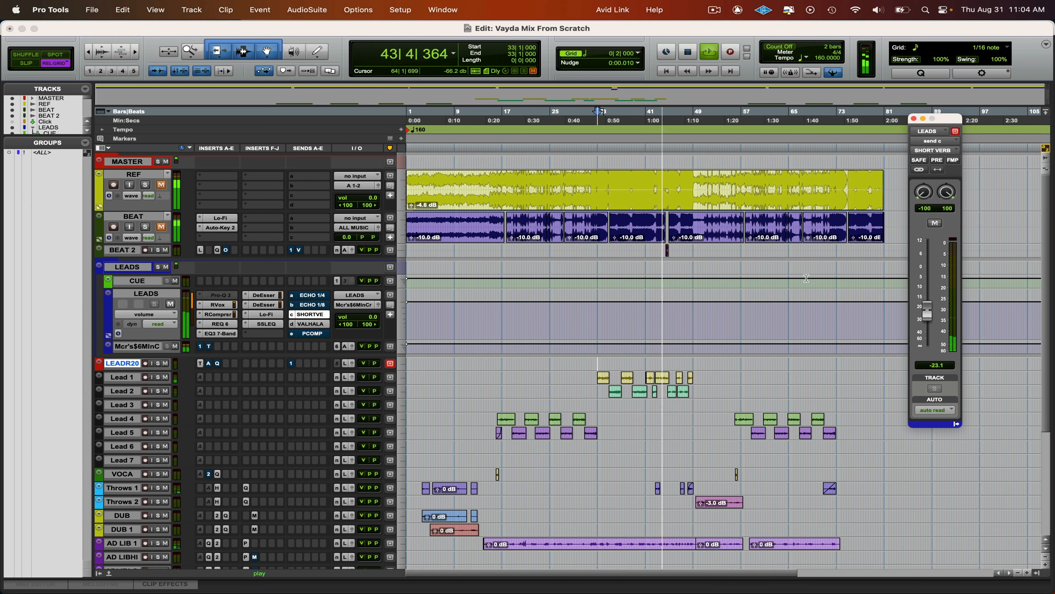
mouse_move(929, 319)
mouse_down()
mouse_move(931, 293)
mouse_move(930, 314)
mouse_up()
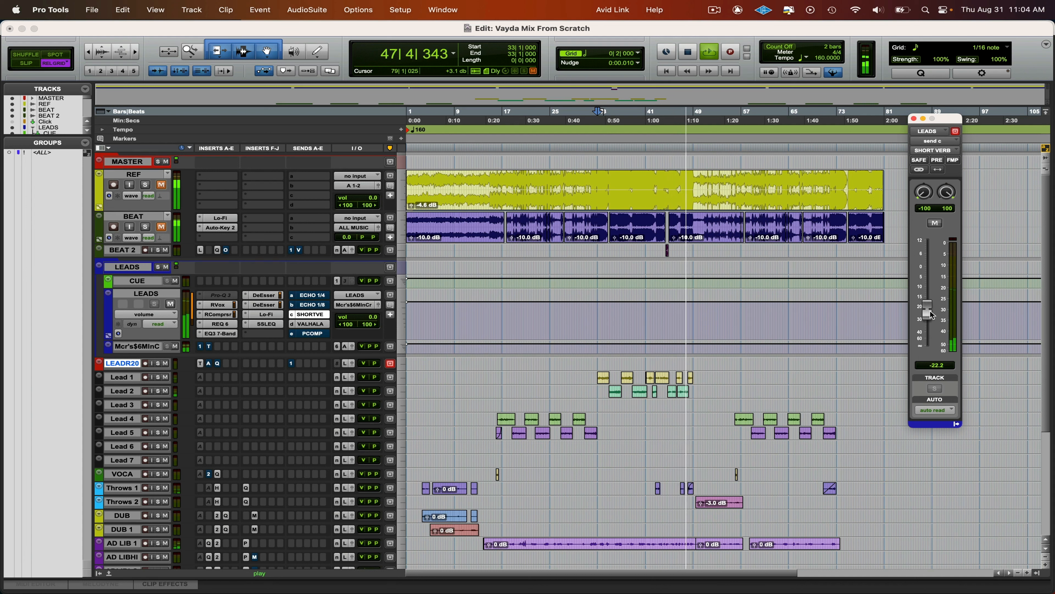
click(162, 227)
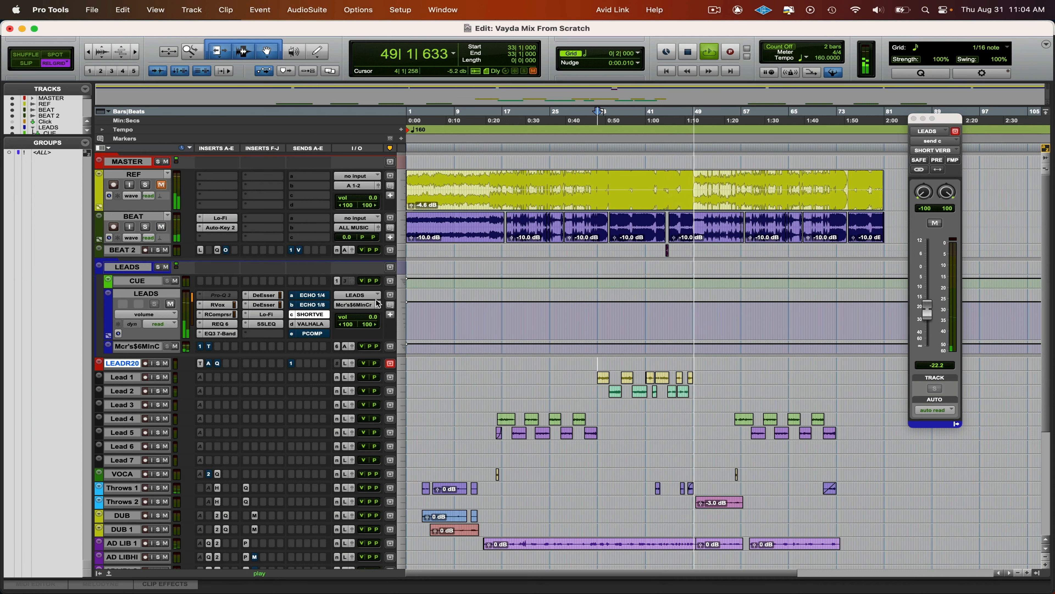
key(space)
click(593, 218)
key(space)
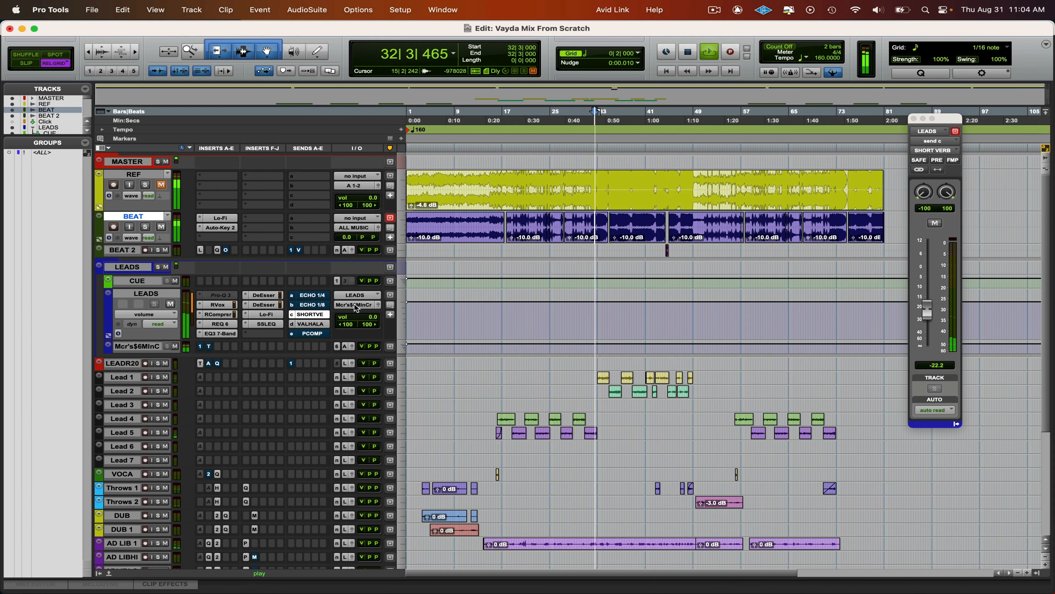
- Show the ECHO 1/4 send on LEADS, stop playback, and slightly adjust the HiPass filter in the ECHO 1/4 track's H-Delay
click(319, 298)
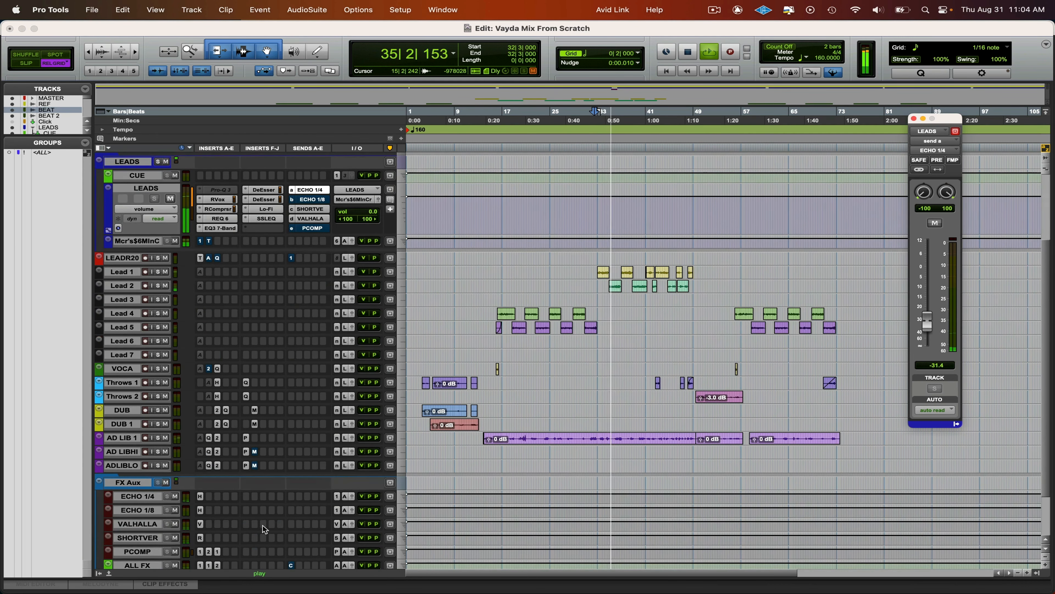
scroll(269, 528, down, 5)
key(space)
click(202, 497)
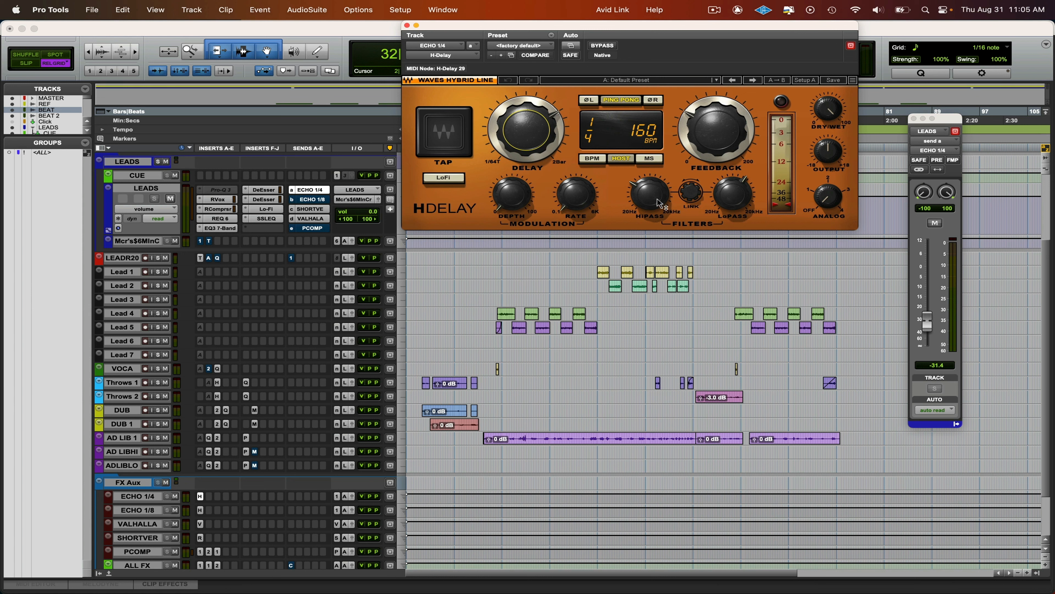
drag(656, 199, 656, 195)
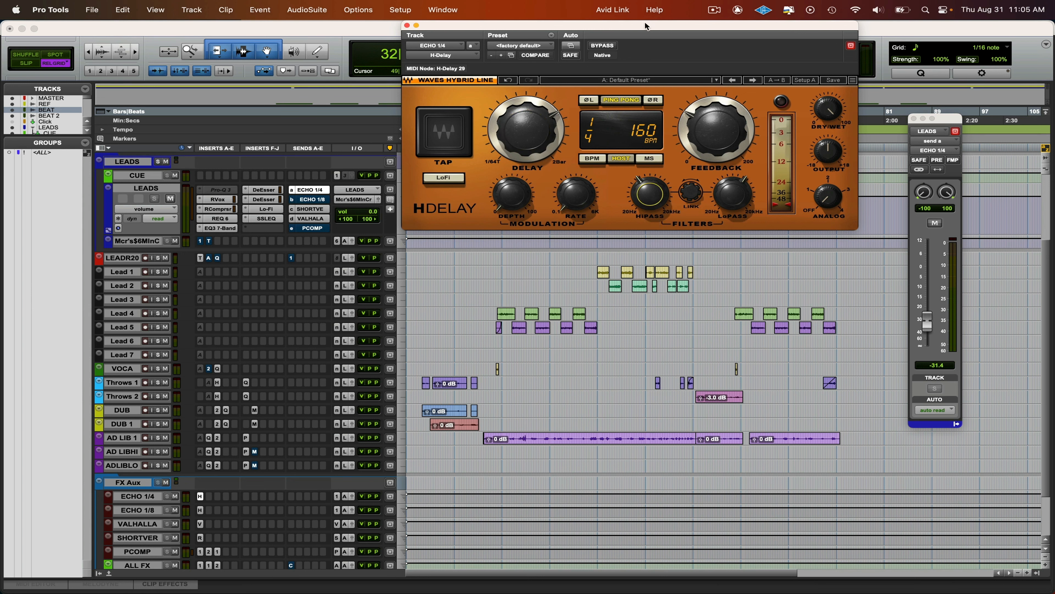
- Mute BEAT, play from 32|3, and raise the ECHO 1/4 send on LEADS to -7.0 dB, closing the delay plug-in
drag(643, 27, 515, 241)
key(space)
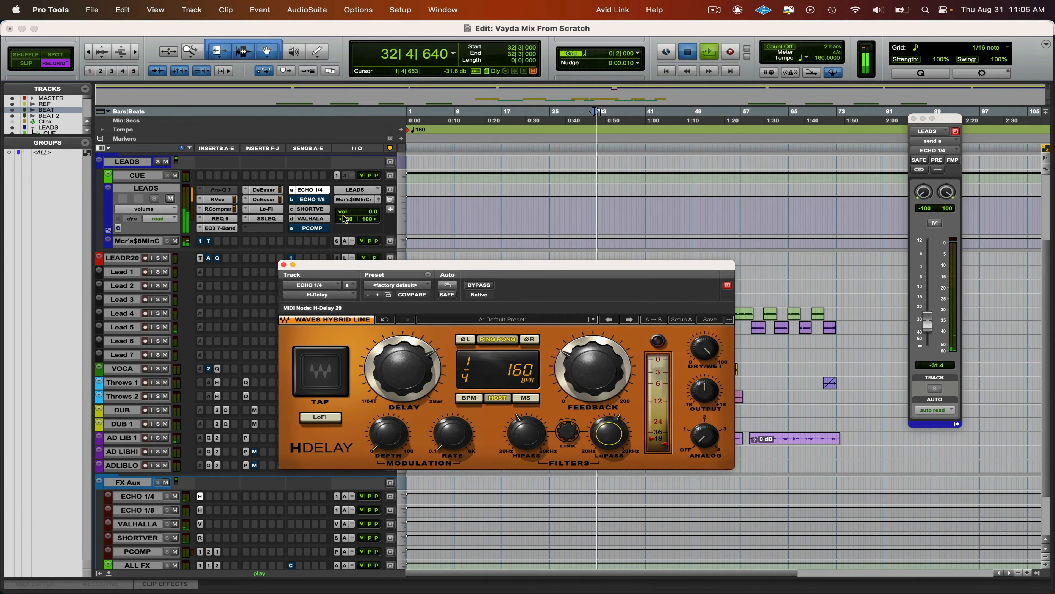
key(space)
scroll(239, 203, down, 2)
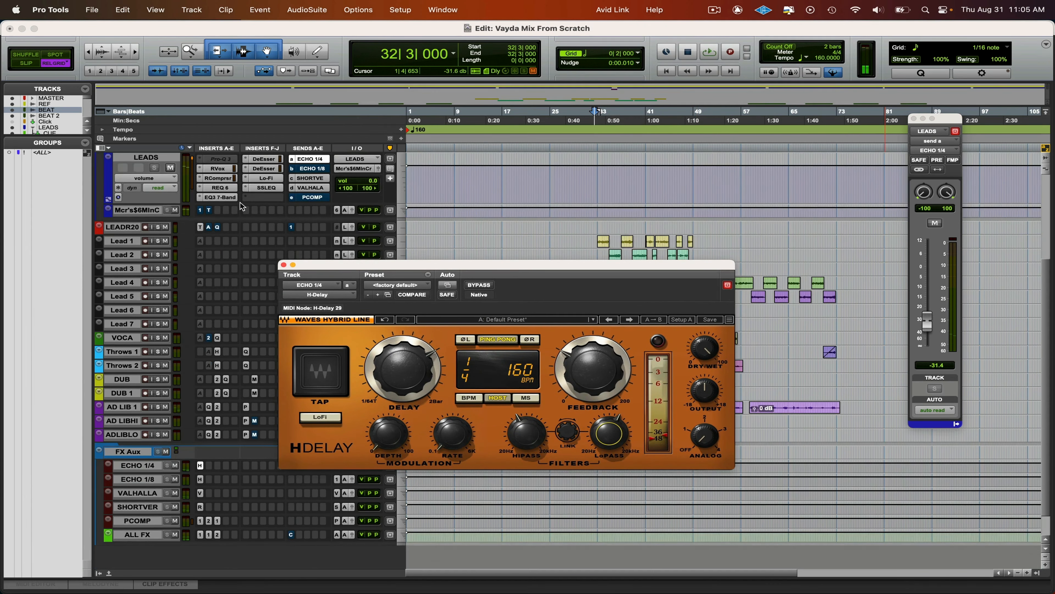
scroll(232, 201, up, 5)
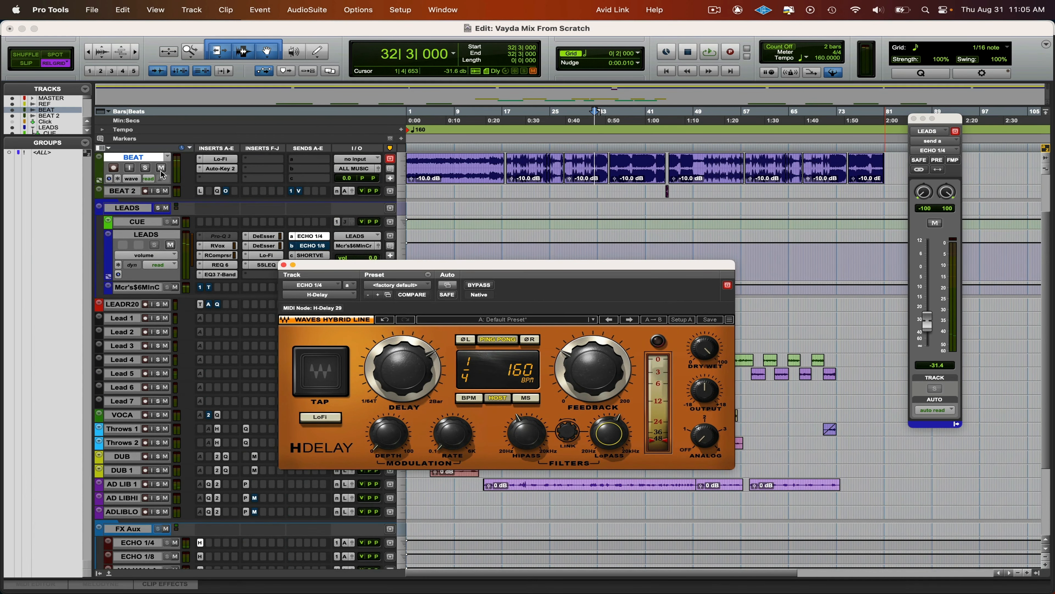
click(161, 168)
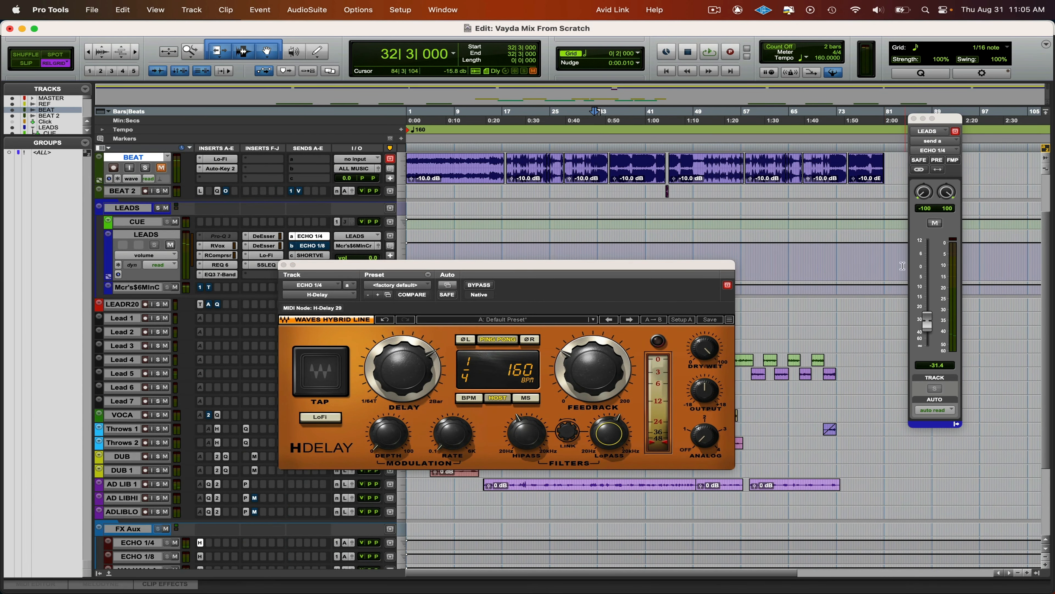
key(space)
drag(927, 321, 928, 289)
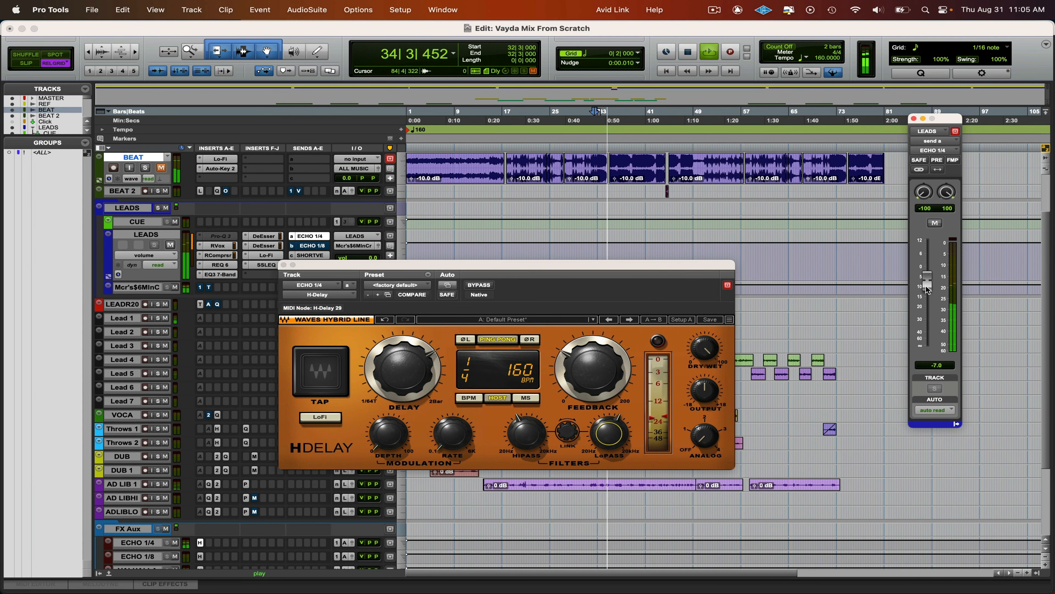
click(284, 265)
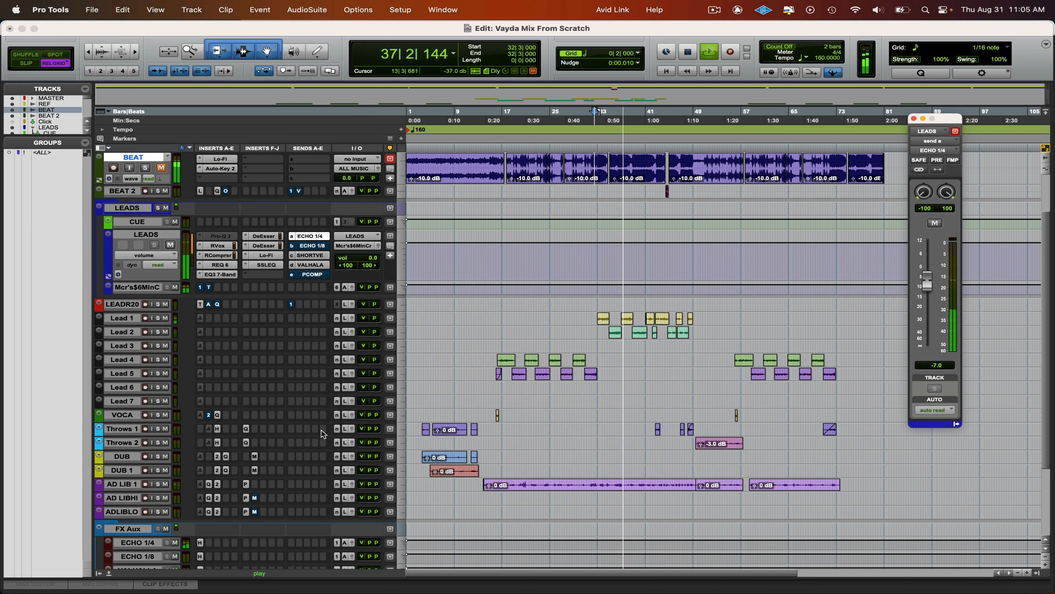
- Adjust the HiPass filter in the ECHO 1/4 track's H-Delay and lower the ECHO 1/4 send on LEADS to -15.3 dB
click(199, 542)
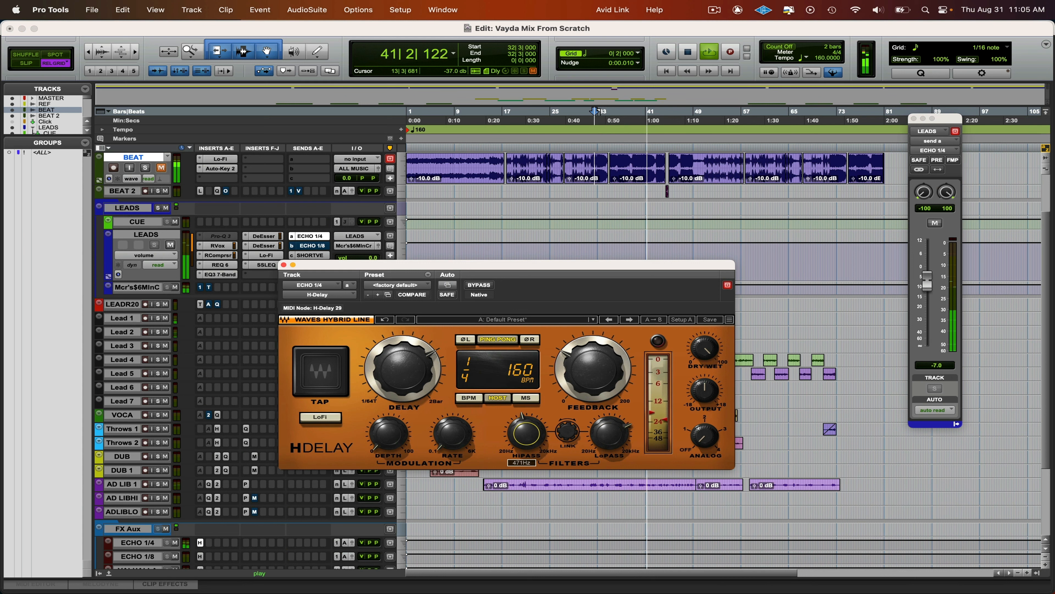
drag(524, 439, 523, 443)
drag(927, 279, 929, 297)
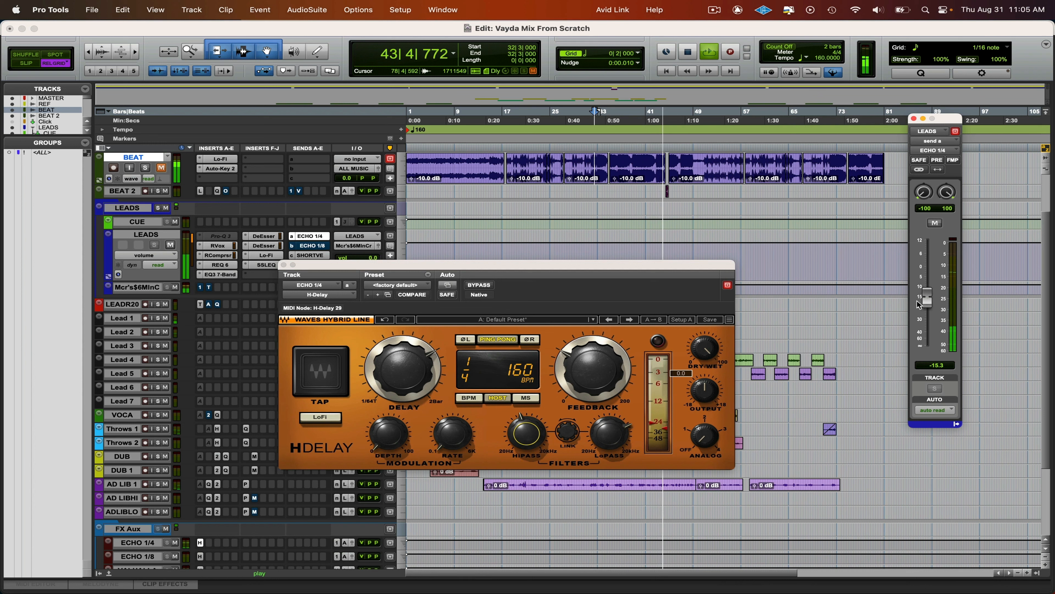
- Unmute BEAT, lower the ECHO 1/4 send on LEADS to -16.3 dB, and close the H-Delay window
click(161, 168)
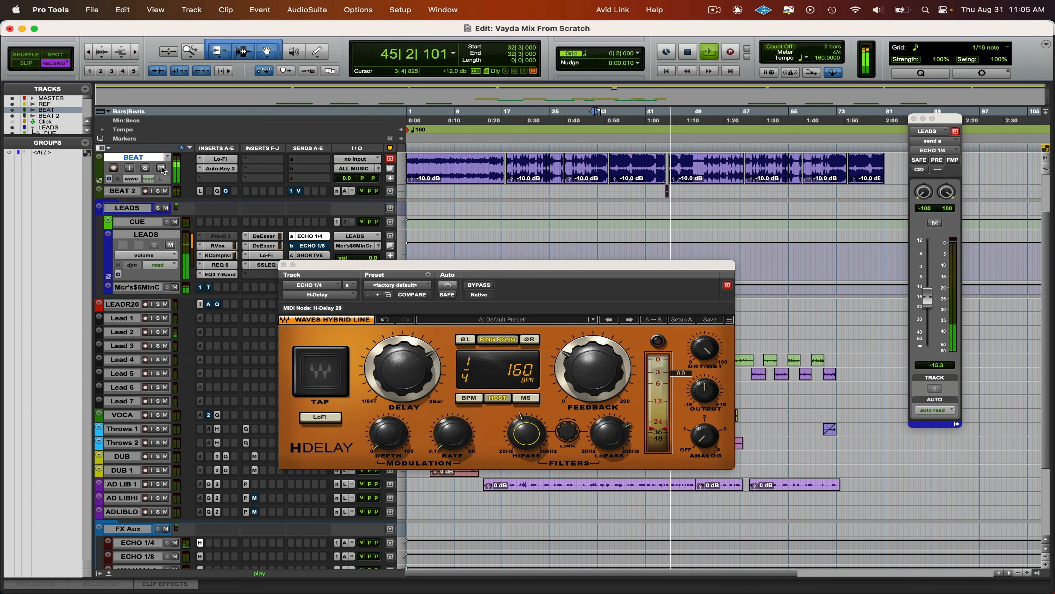
drag(928, 293, 928, 295)
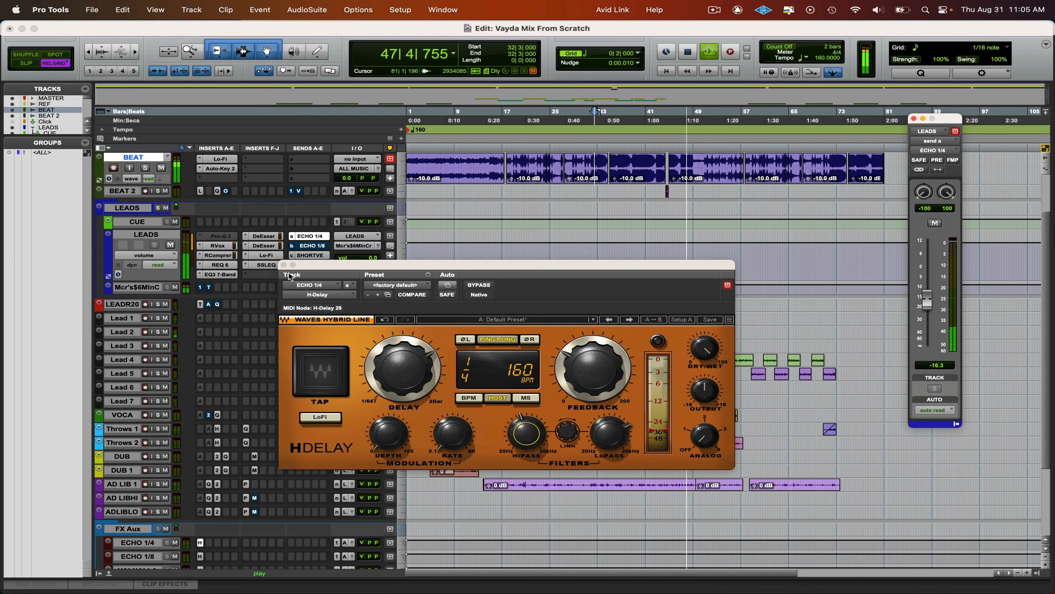
click(283, 265)
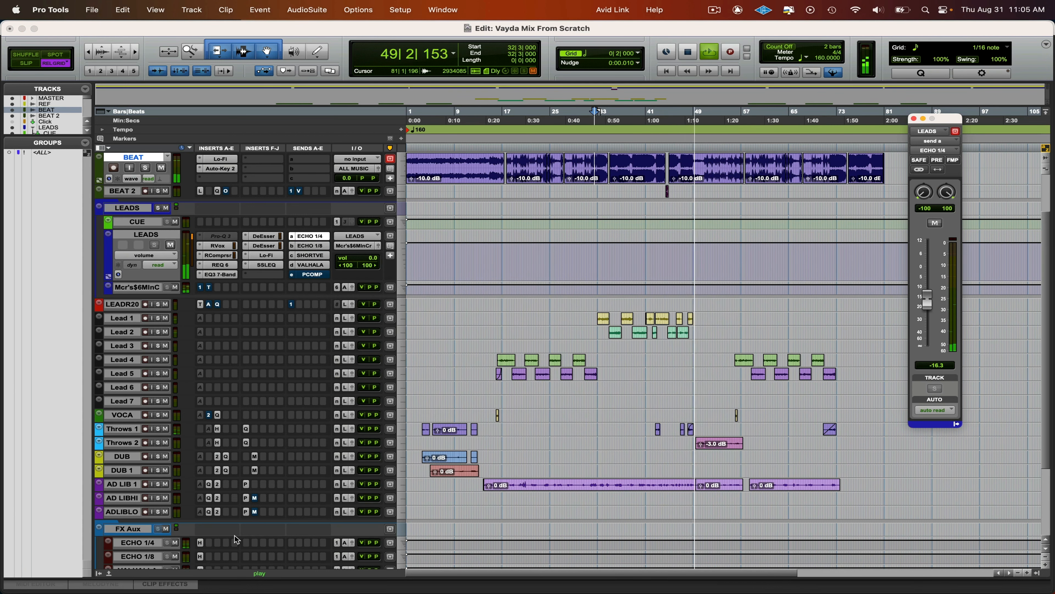
- Unmute and show the ECHO 1/8 send on LEADS, restart playback from 32|3, and set the send level to -24.7 dB
key(space)
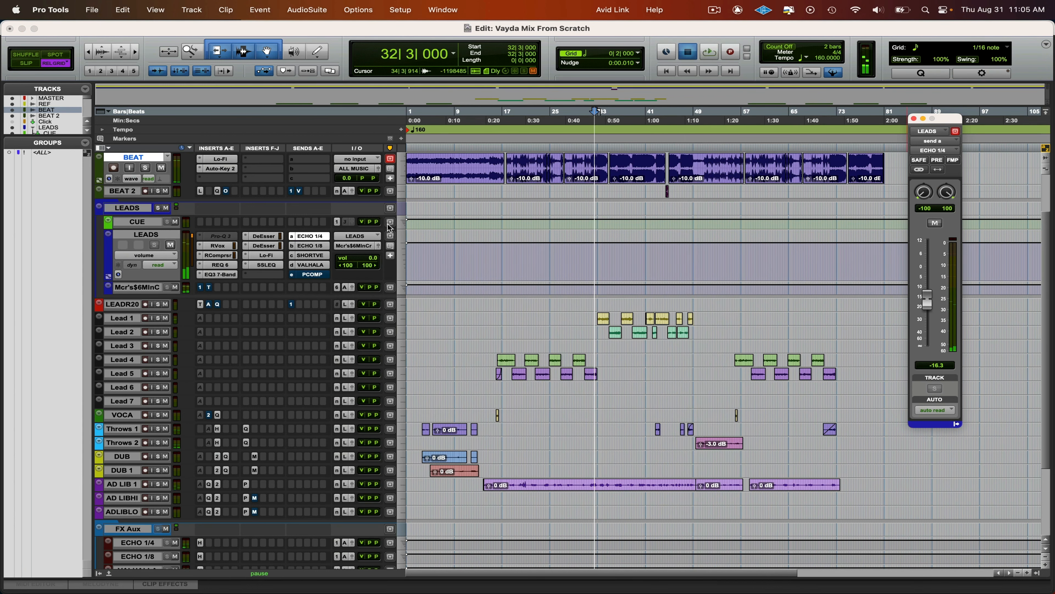
key(space)
click(312, 246)
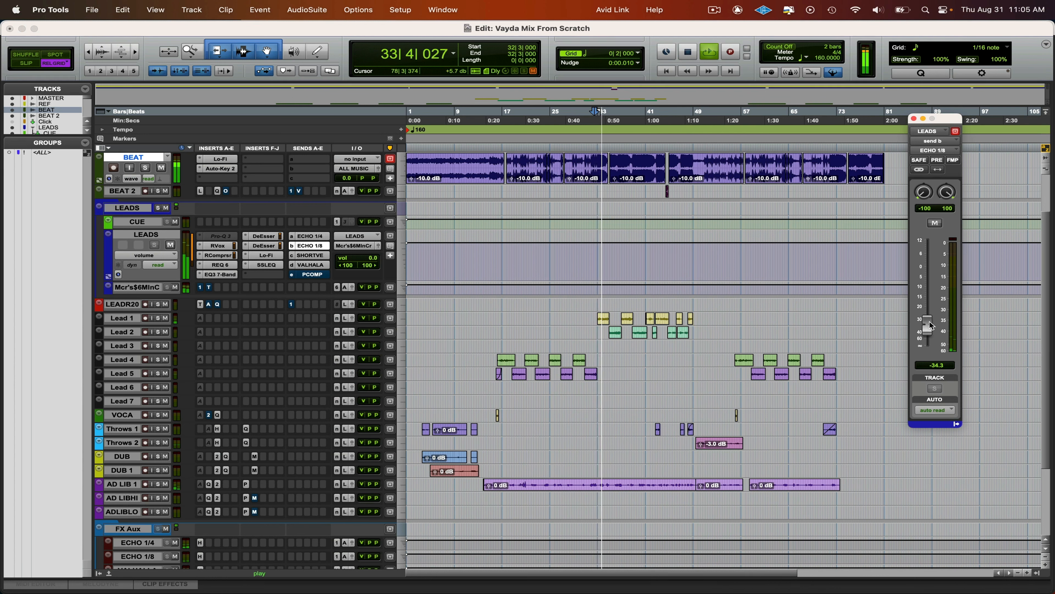
mouse_move(927, 300)
mouse_down()
mouse_move(927, 284)
mouse_move(927, 310)
mouse_up()
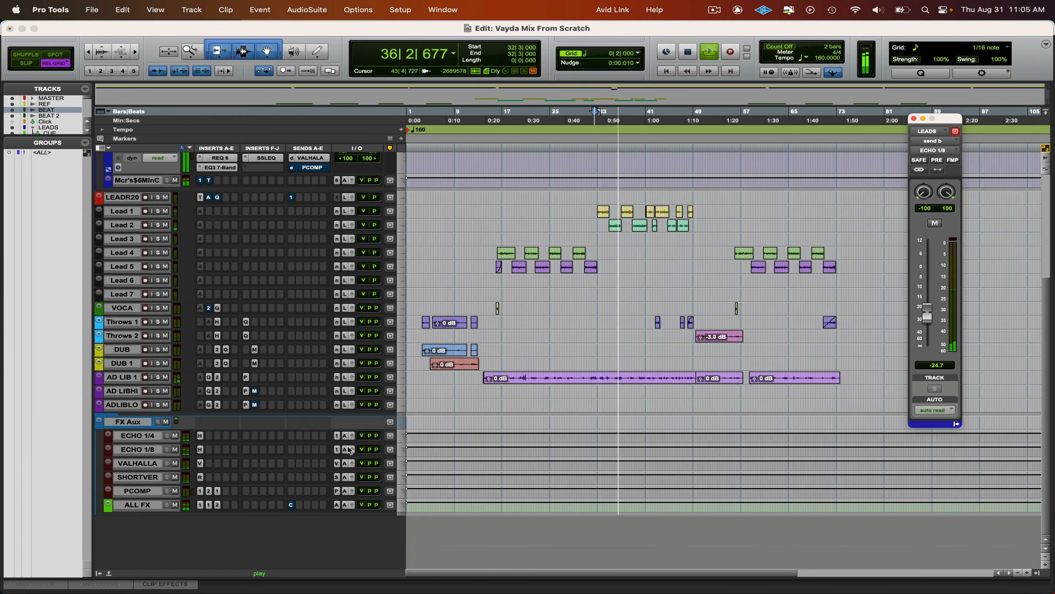
- In the ECHO 1/8 track's H-Delay, set the delay to a straight 1/8 note and adjust the HiPass and LoPass filters, then close it
scroll(351, 449, down, 5)
click(199, 449)
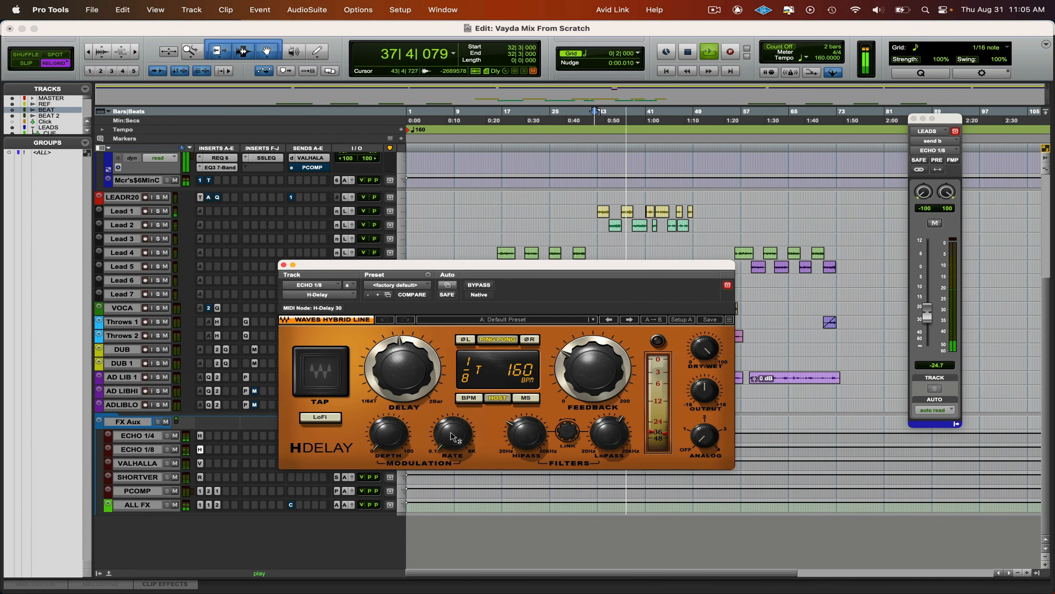
drag(532, 444, 531, 429)
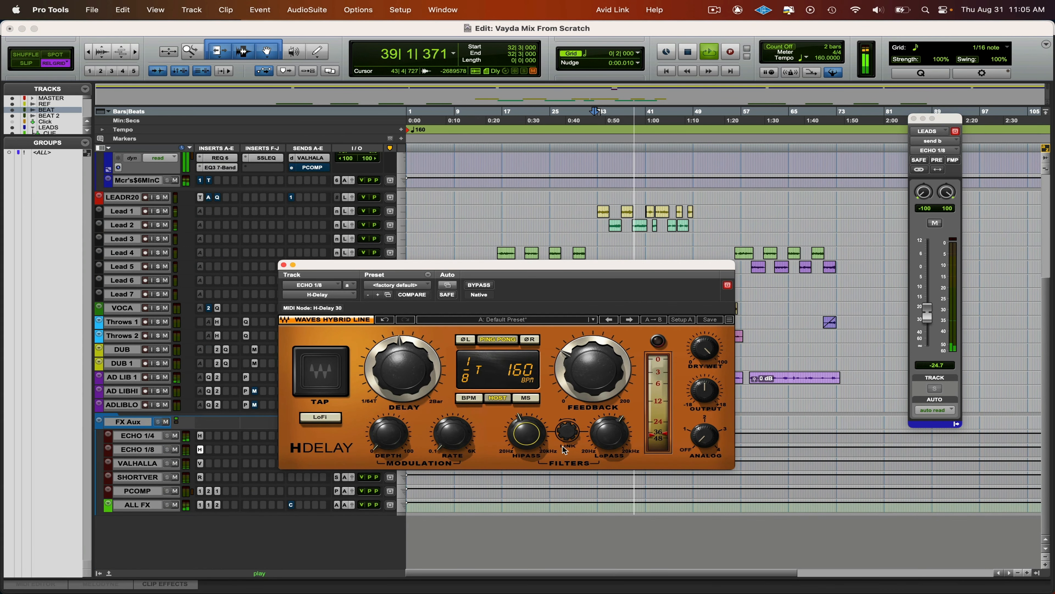
drag(405, 368, 405, 364)
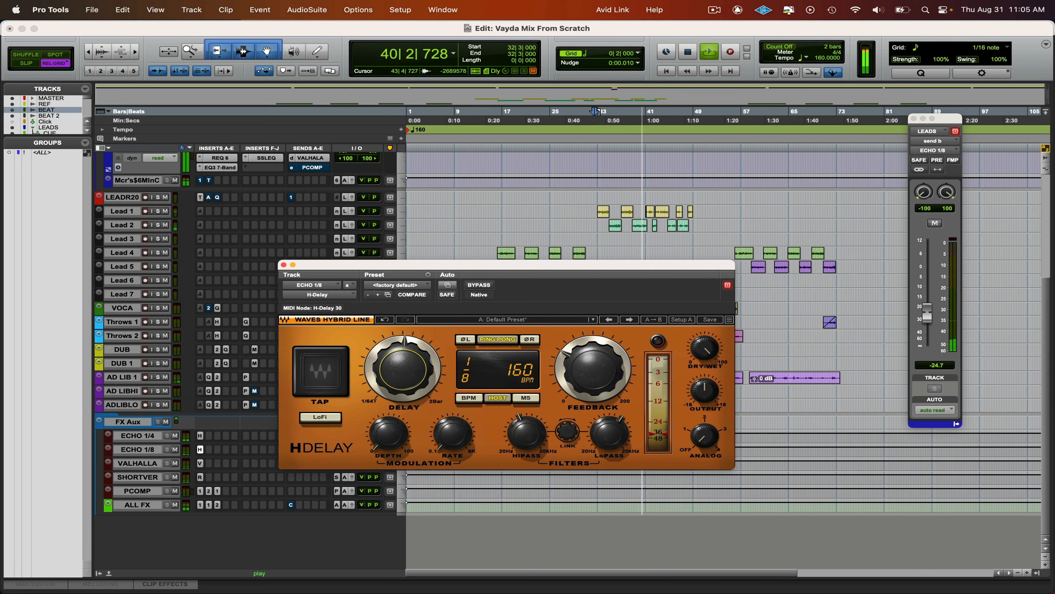
drag(618, 443, 618, 441)
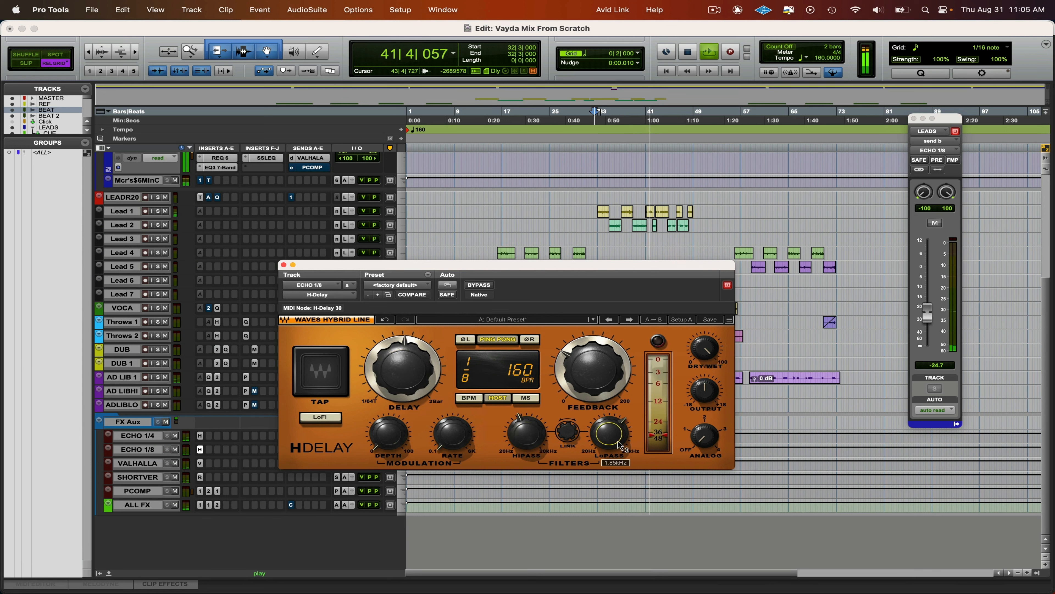
mouse_move(926, 317)
mouse_down()
mouse_move(926, 282)
mouse_move(928, 319)
mouse_up()
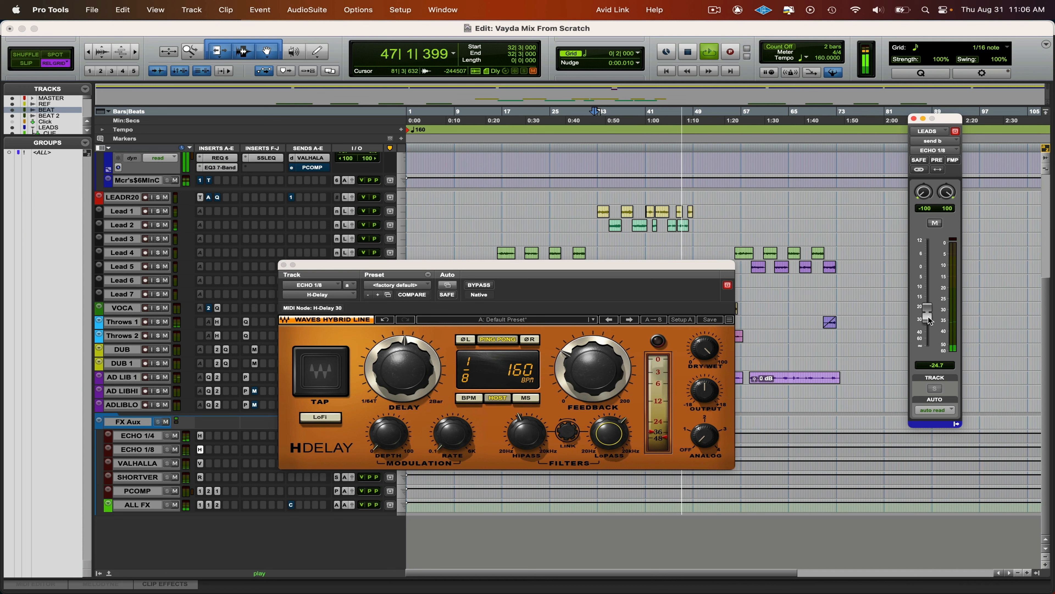
key(ctrl+alt+super+w)
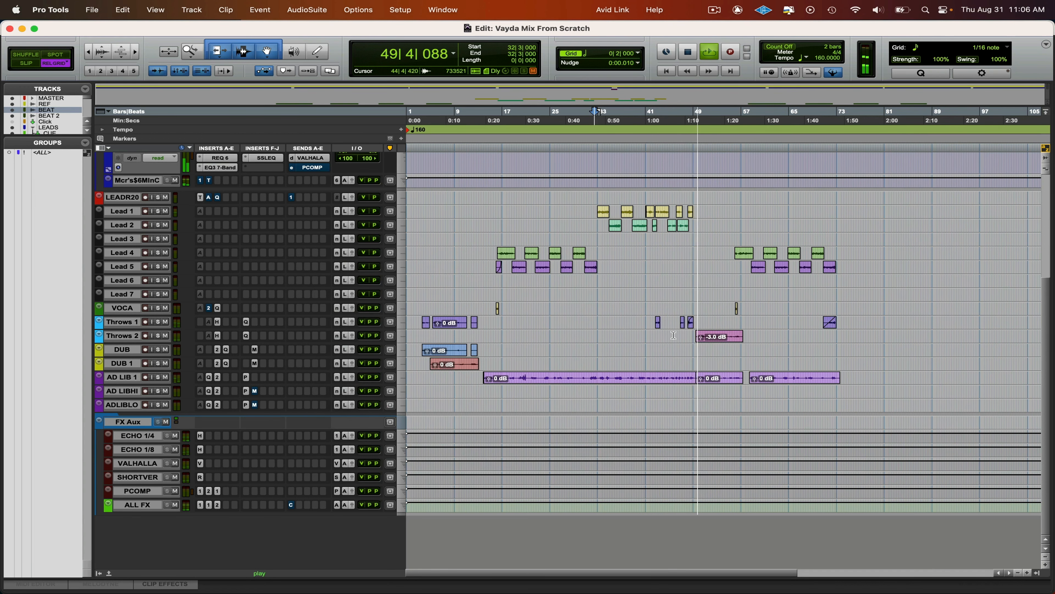
- Restart playback from 32|3 and compare the mix with the REF track by repeatedly toggling REF's solo
scroll(657, 329, up, 10)
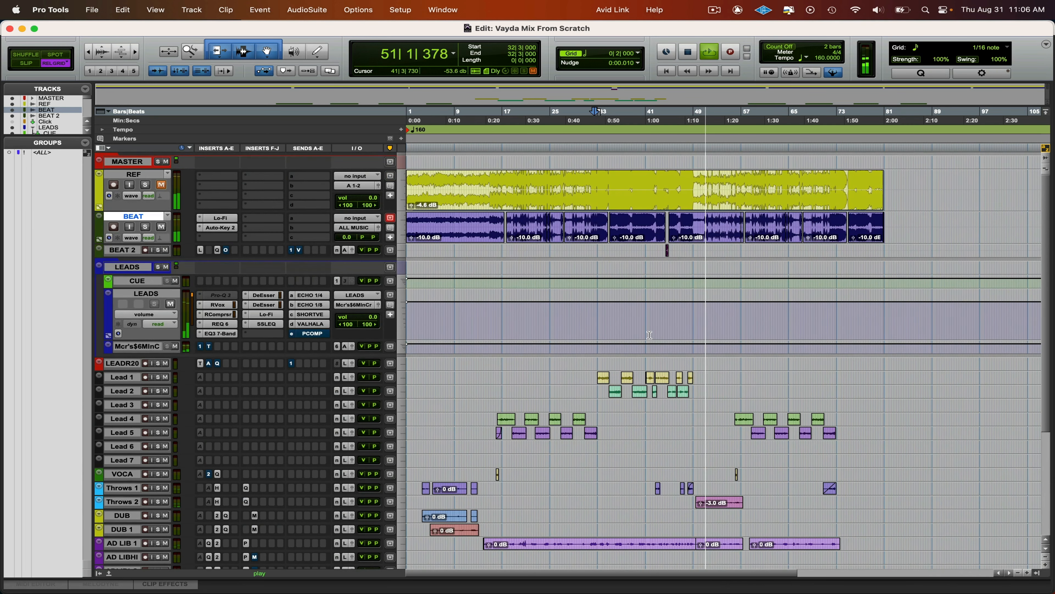
click(594, 177)
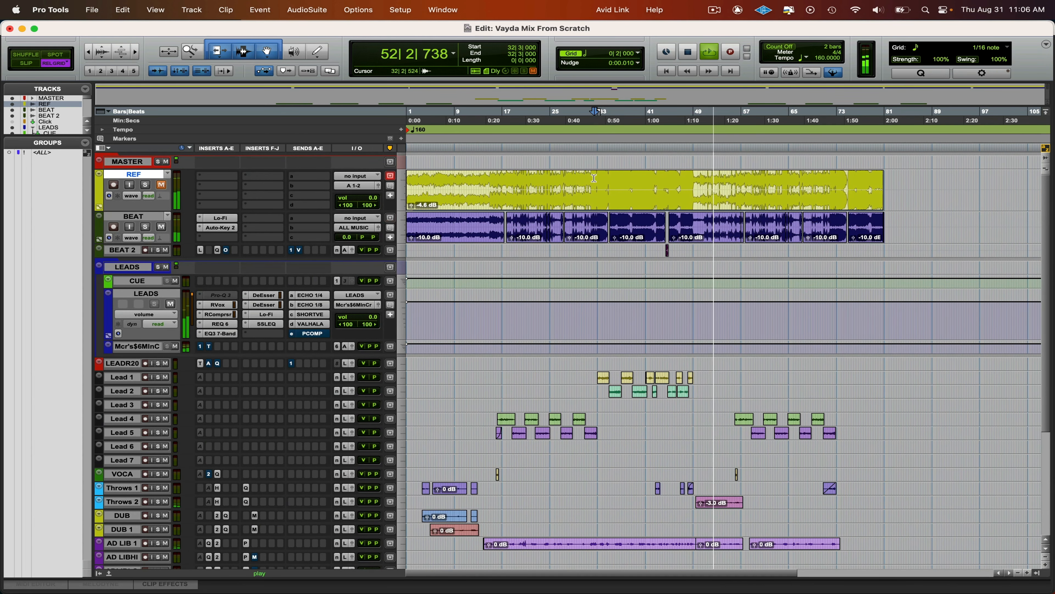
key(space)
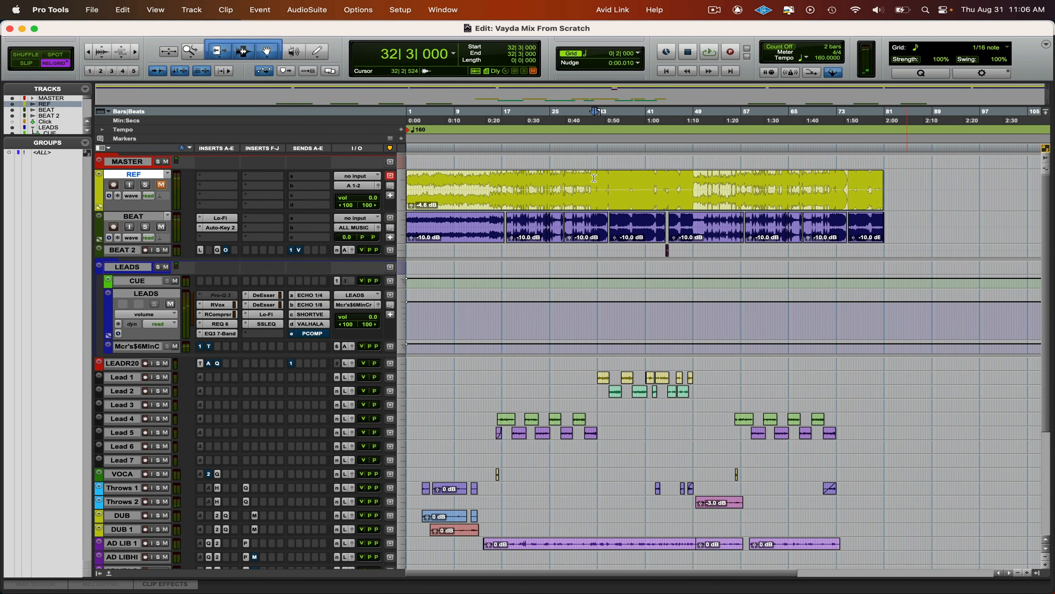
key(space)
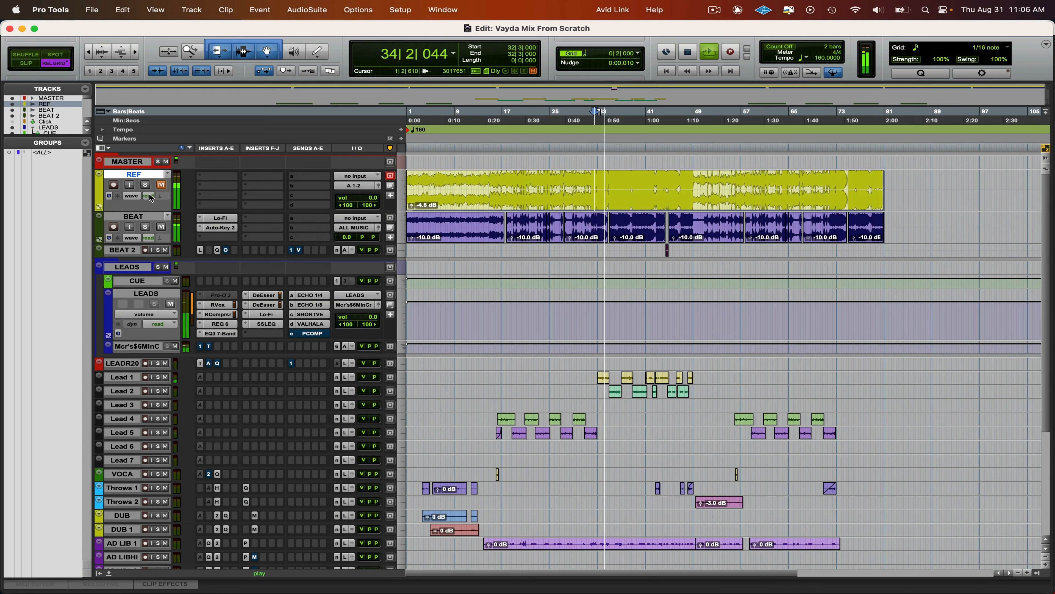
click(145, 184)
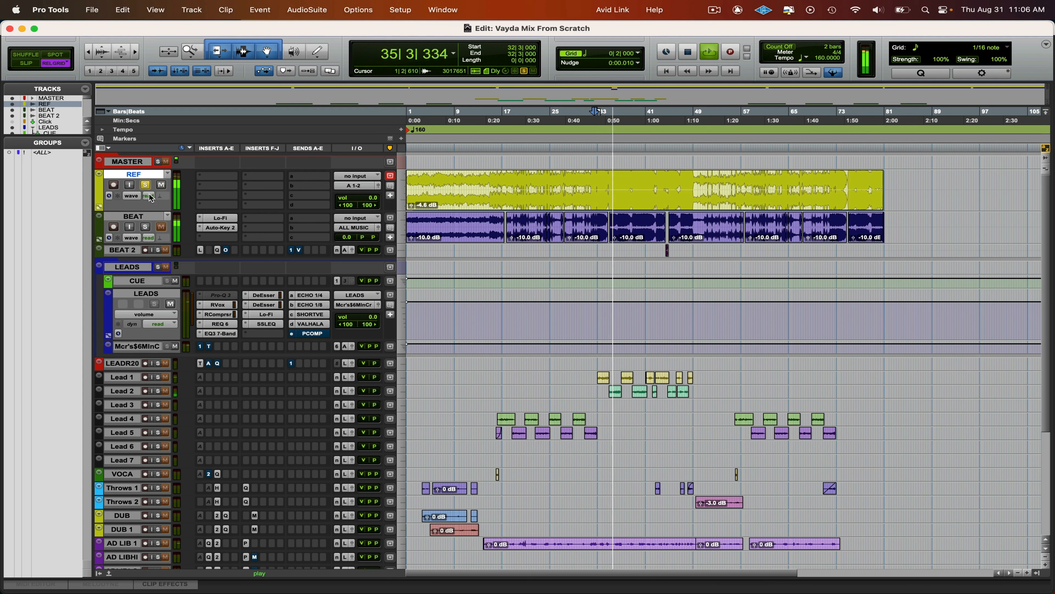
key(shift+s)
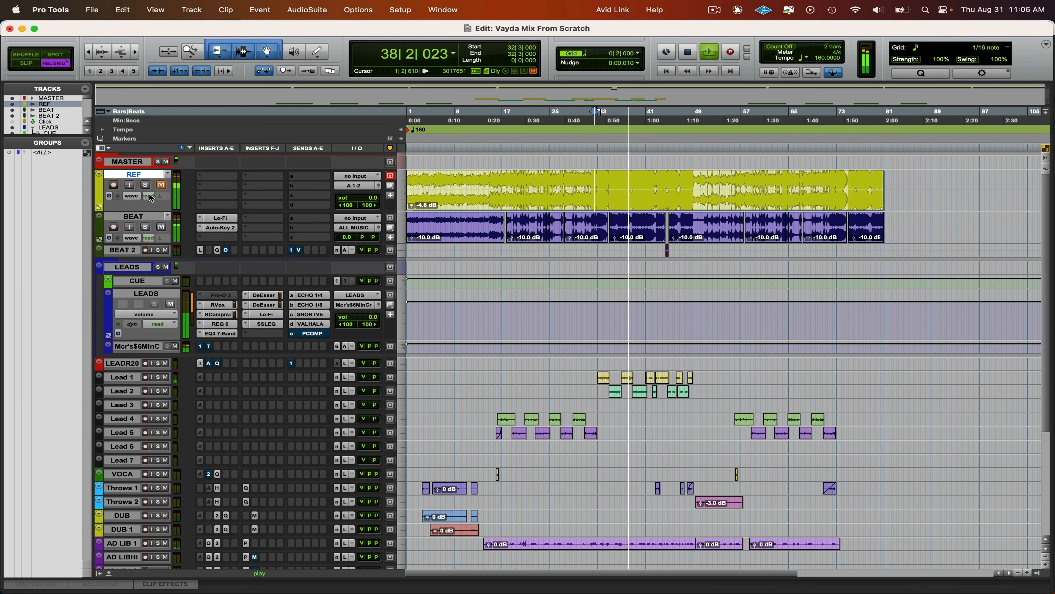
key(shift+s)
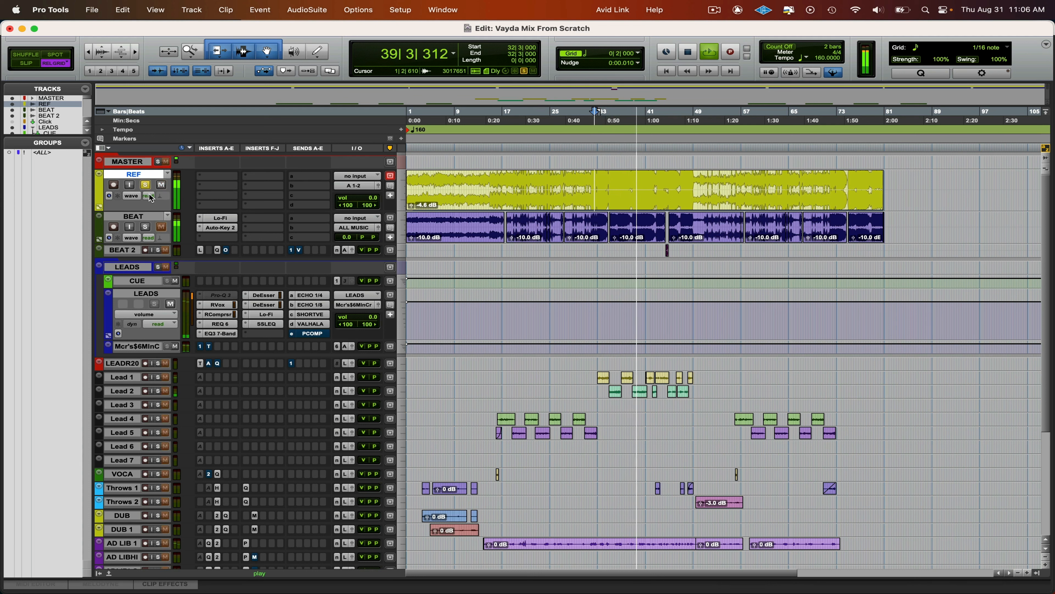
key(shift+s)
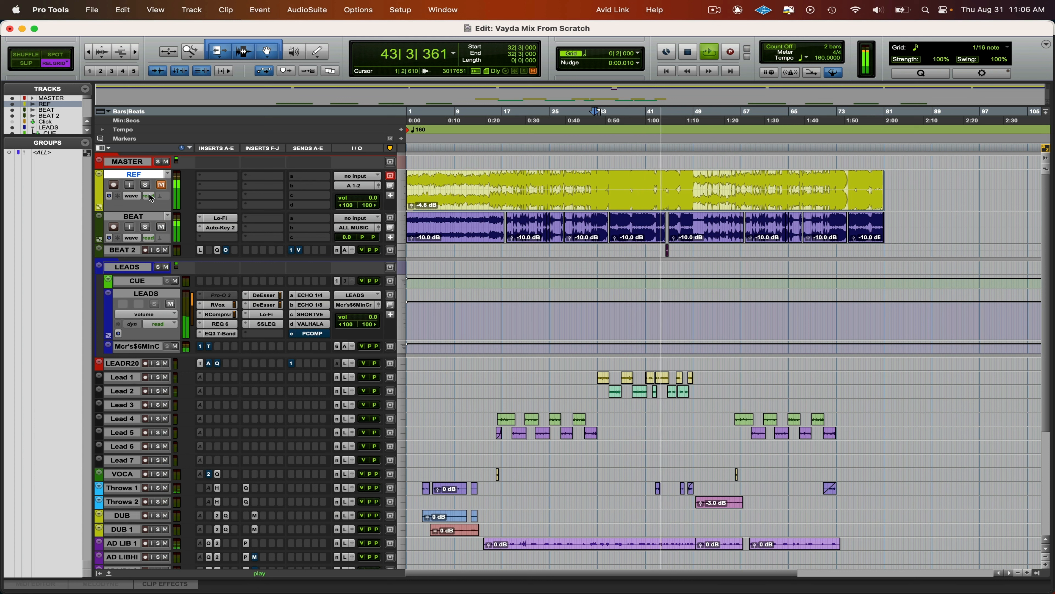
key(shift+s)
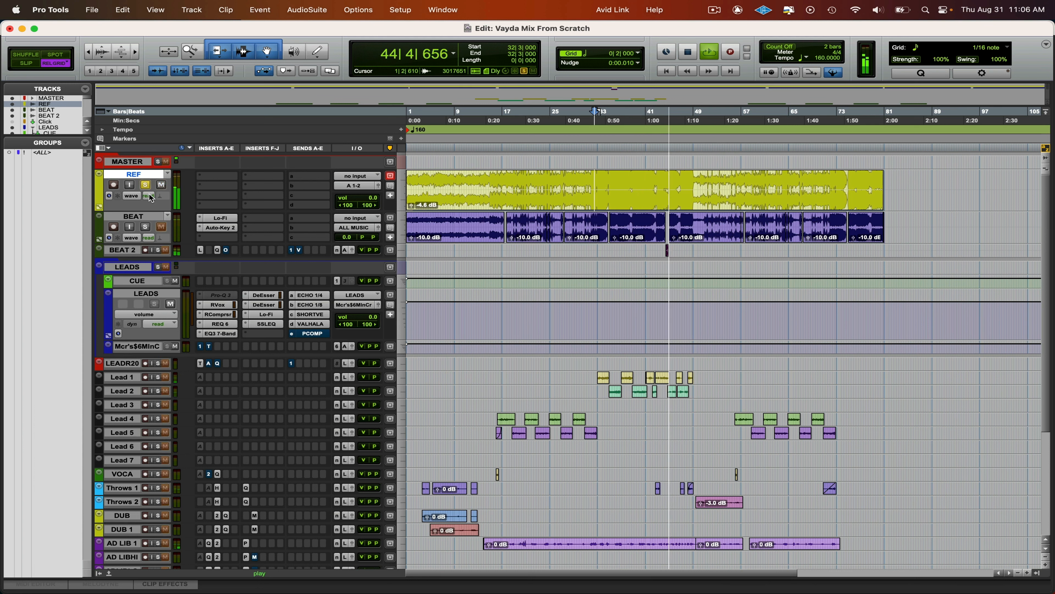
key(shift+s)
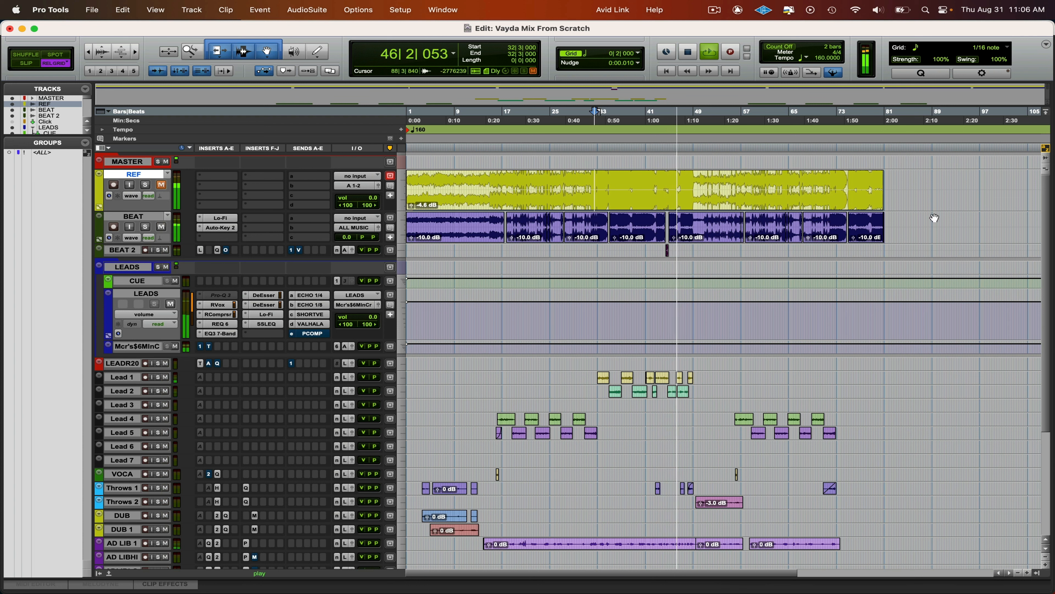
- Raise the clip gain across BEAT and BEAT 2 by 1 dB, bringing BEAT's clips to -9.0 dB, and play from 32|1
drag(908, 226, 429, 250)
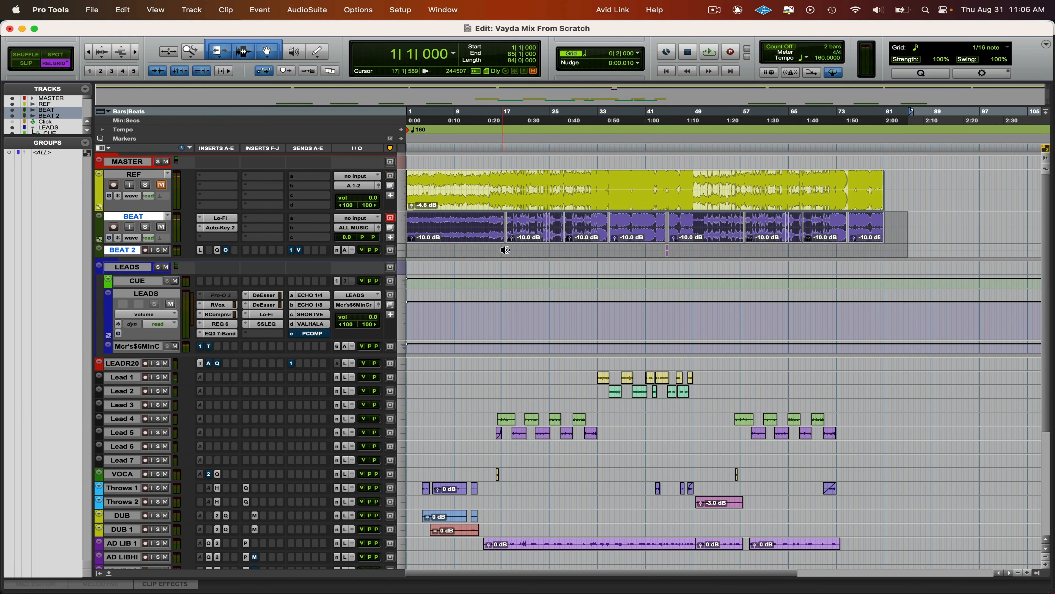
key(ctrl+shift+Up)
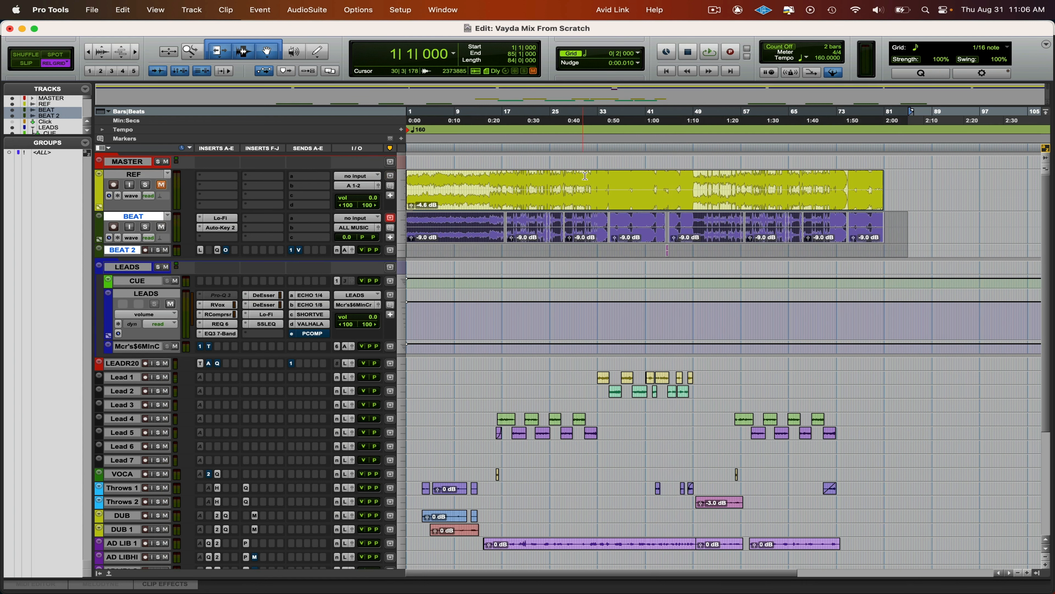
click(590, 176)
key(space)
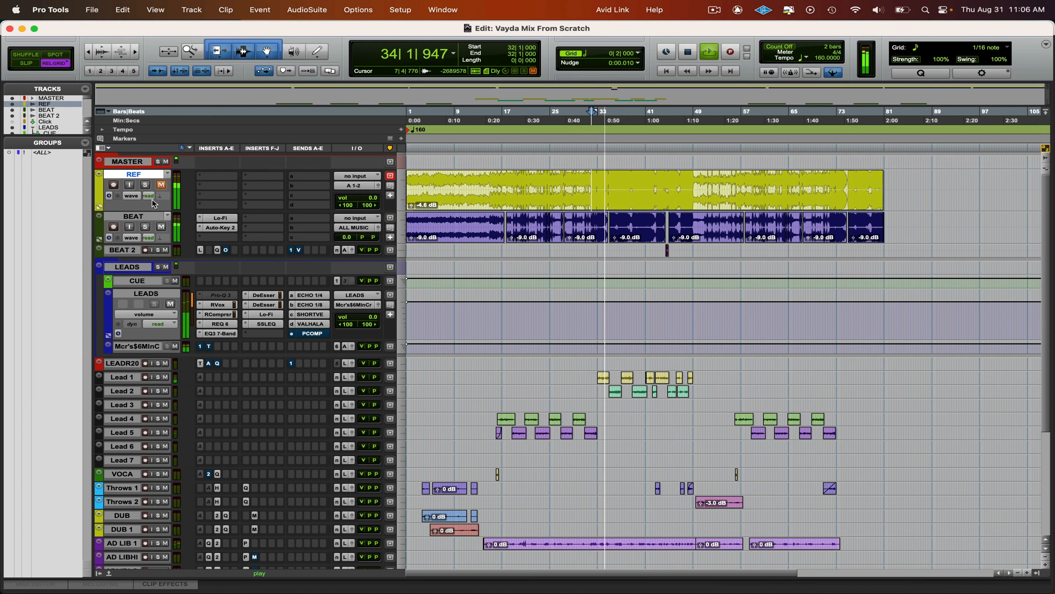
- Compare the louder beat mix with the REF track by toggling REF's solo, leave REF muted, and stop playback
key(shift+s)
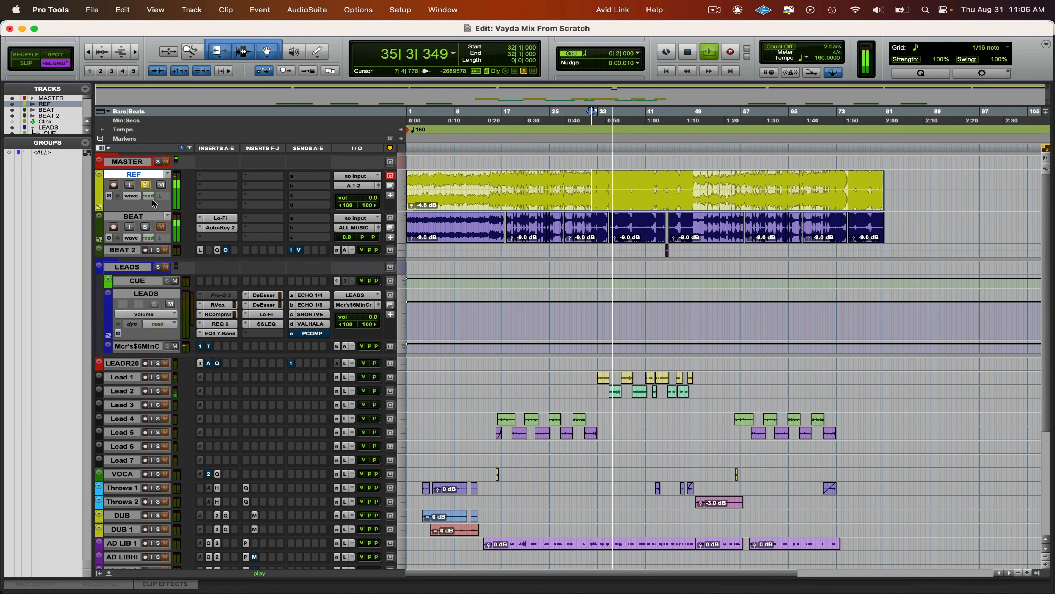
key(shift+s)
key(shift+m)
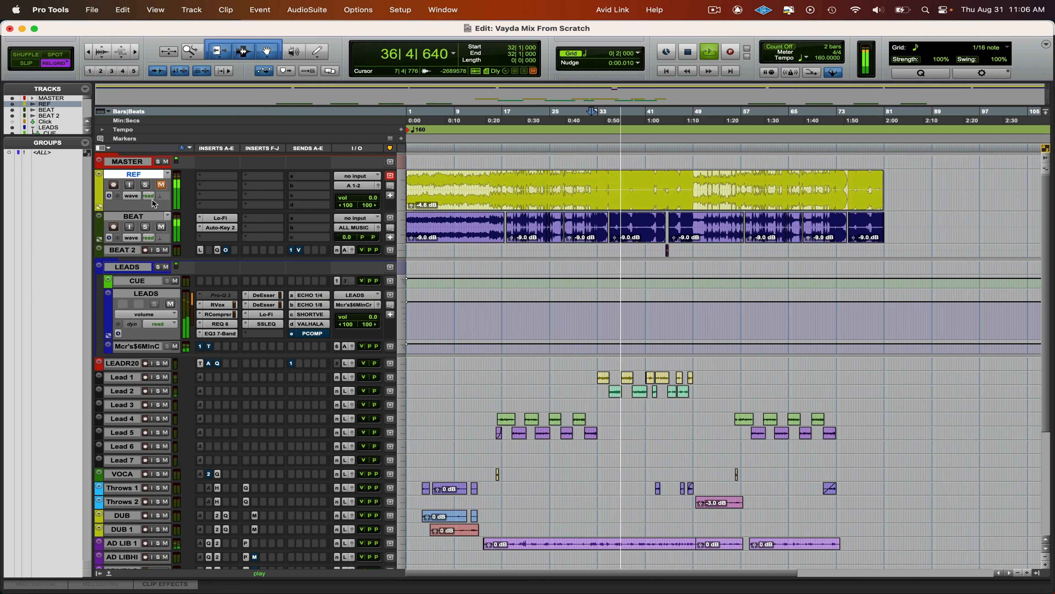
key(space)
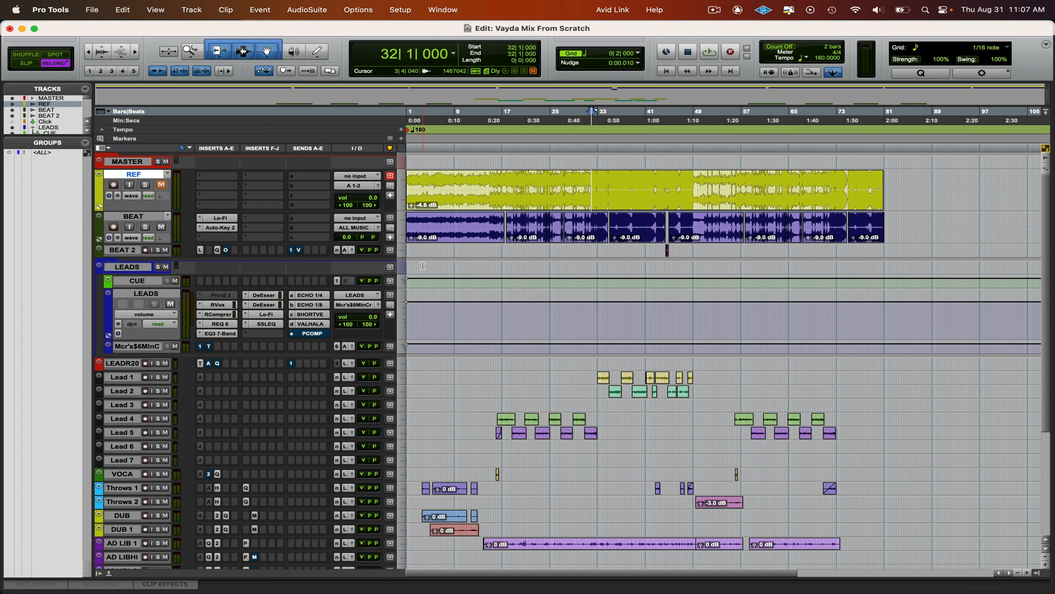
- Expand the MASTER folder and enlarge the ALL track's height to show its full insert list
click(121, 163)
key(shift+f)
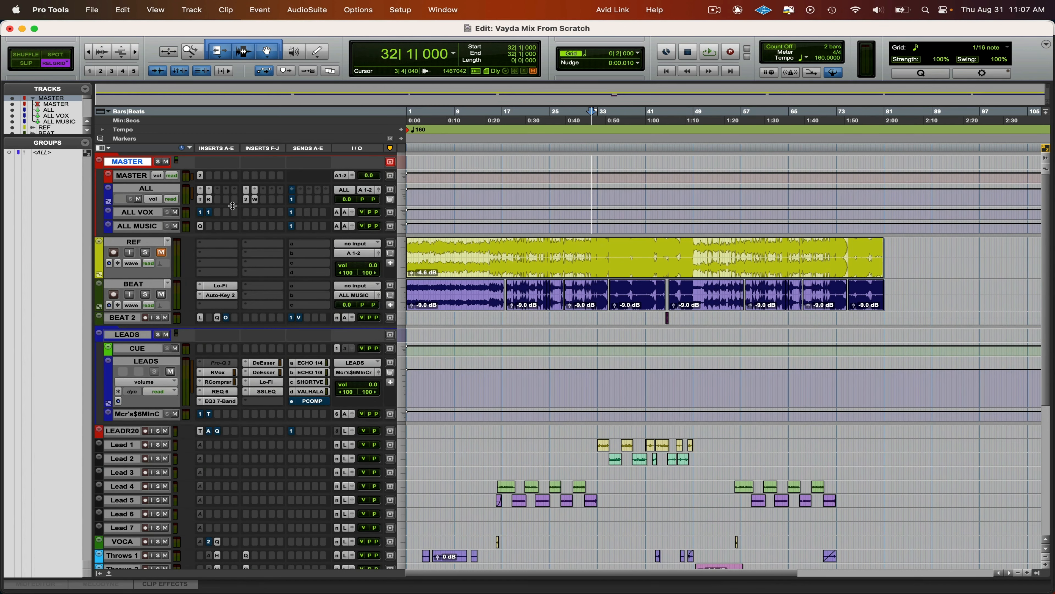
drag(233, 207, 226, 249)
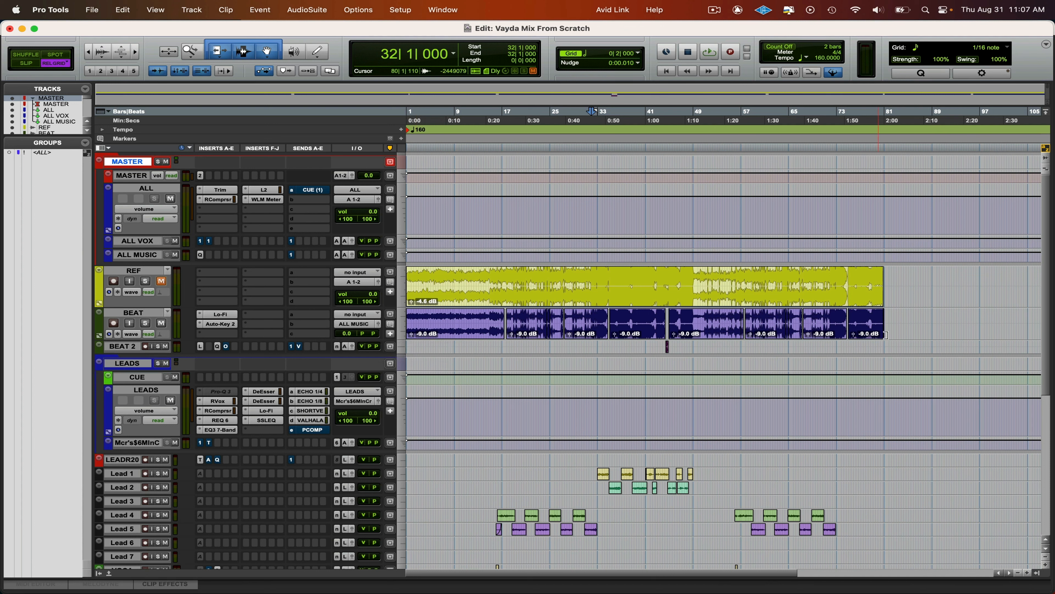
- Review the RVox settings on the LEADS track and close the plug-in window
drag(906, 321, 372, 370)
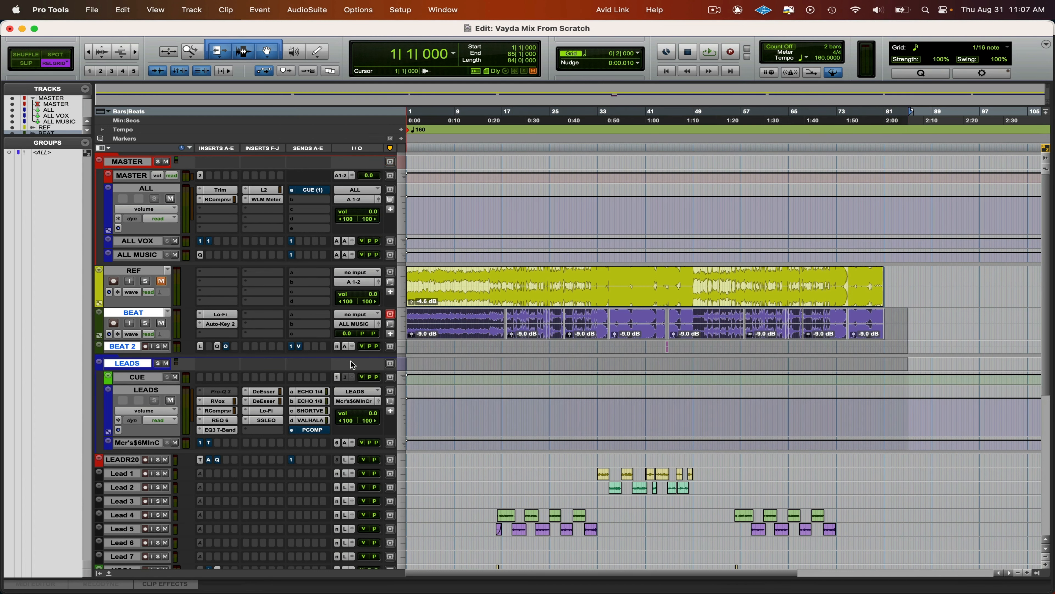
click(136, 257)
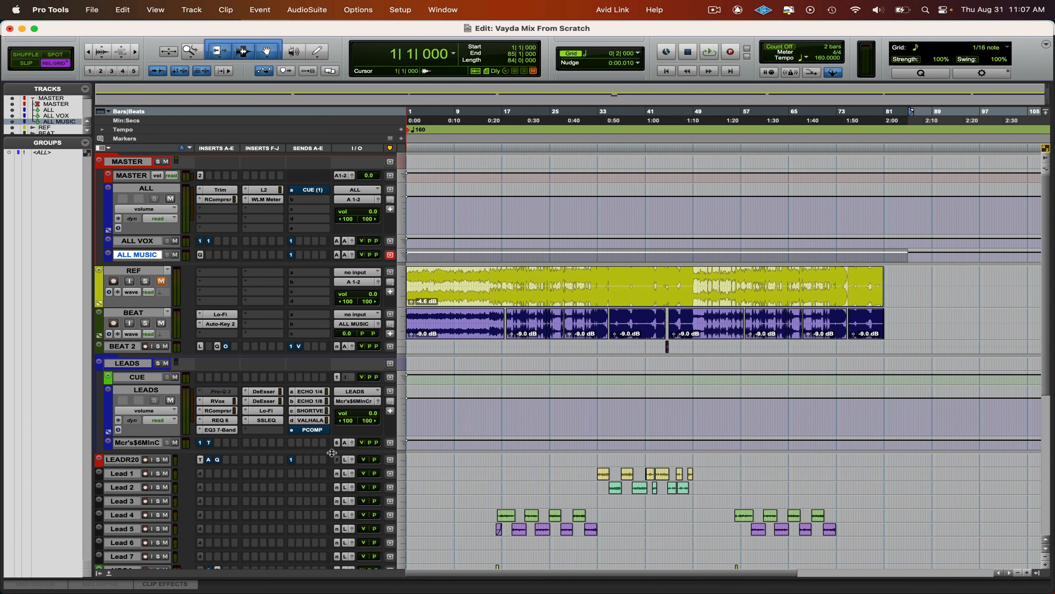
drag(556, 473, 806, 552)
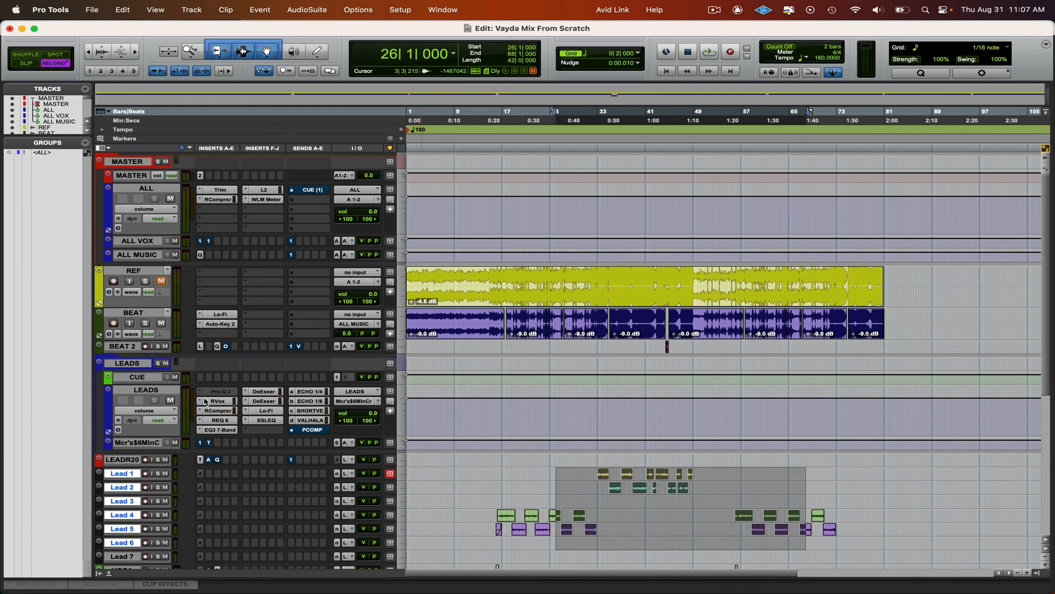
click(217, 401)
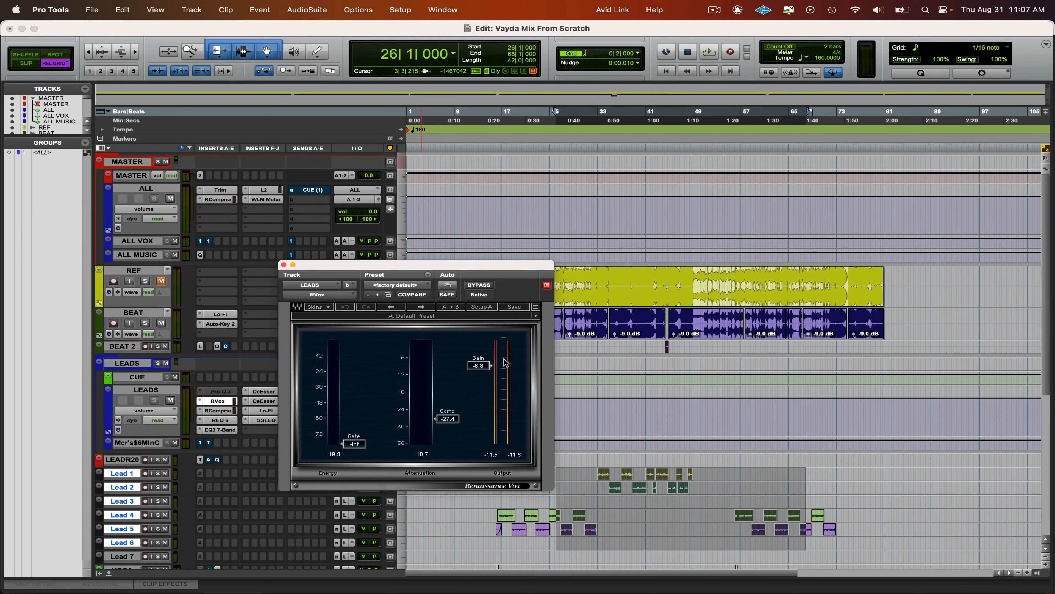
click(284, 265)
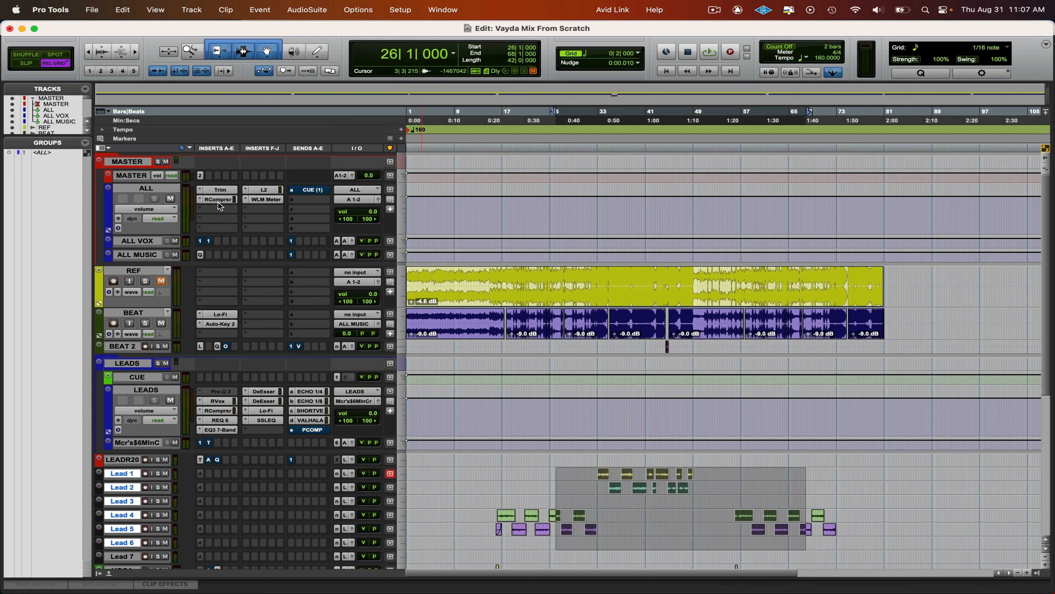
- Play from 32|1, open Trim on the ALL track, stop playback, and raise its gain to -4.3 dB
click(590, 271)
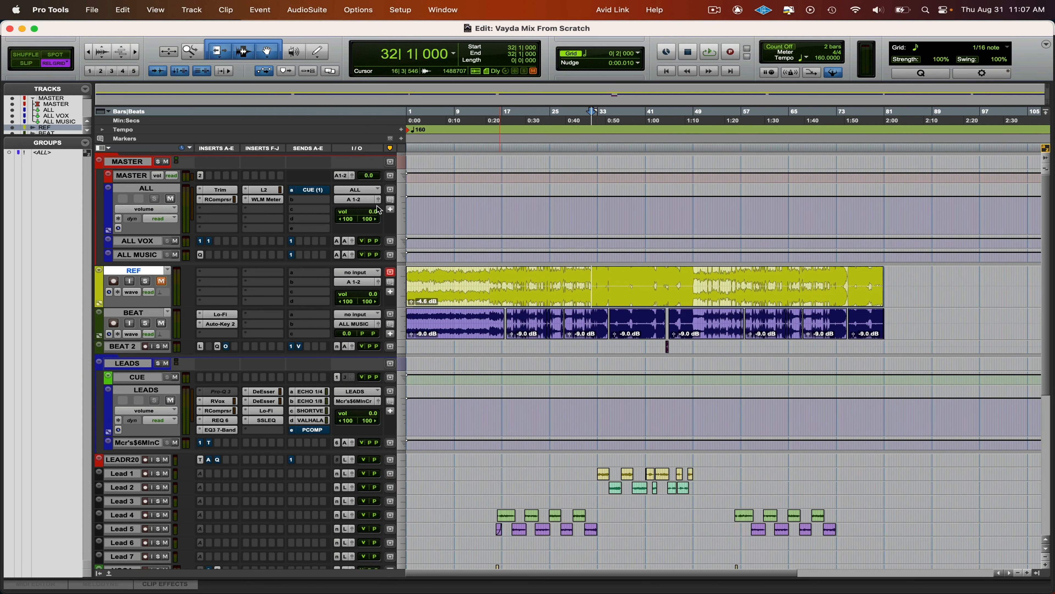
key(space)
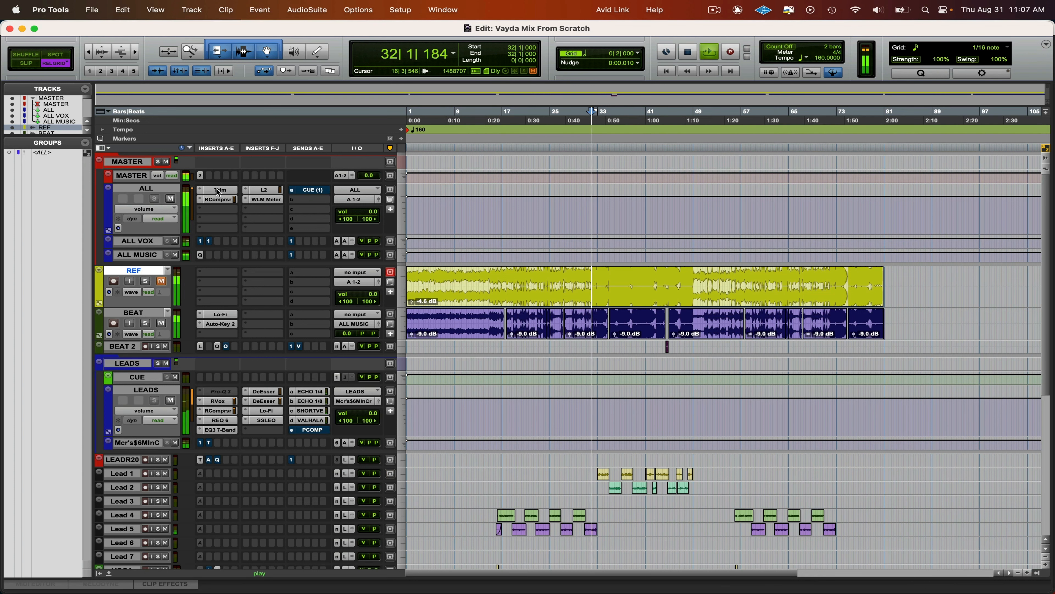
click(219, 190)
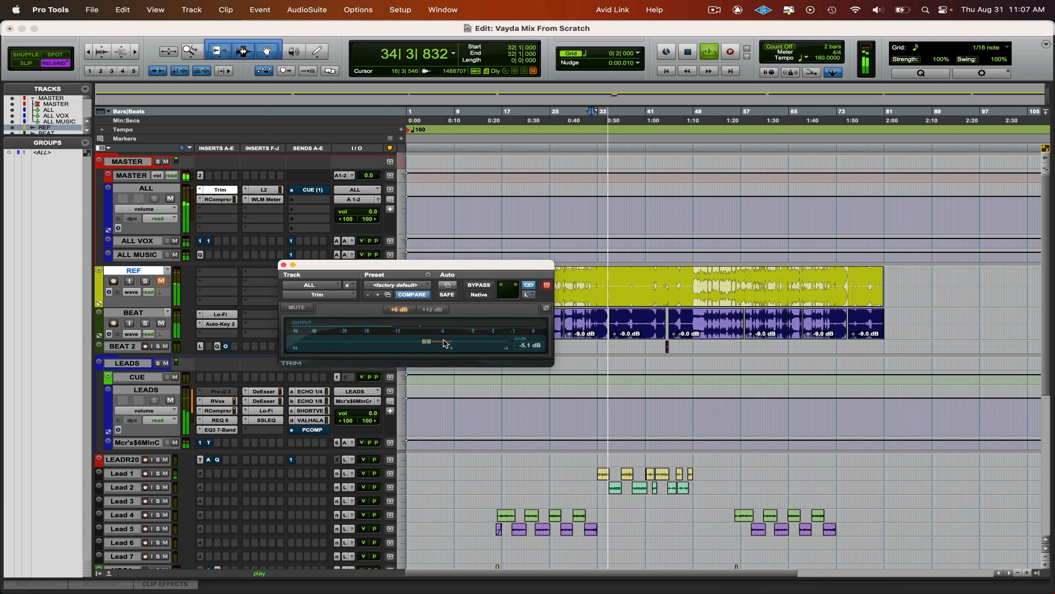
key(space)
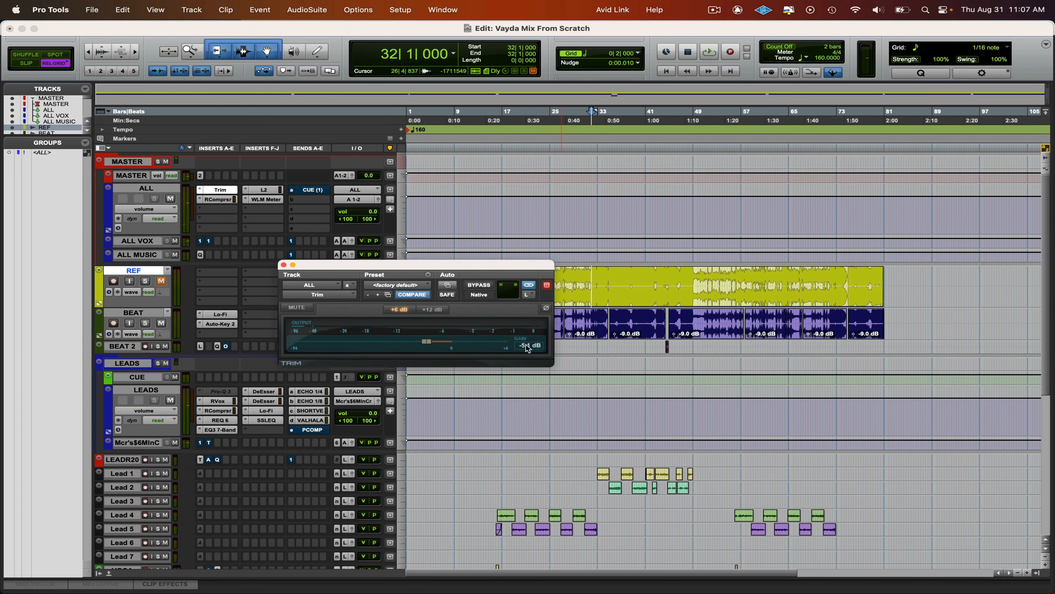
drag(422, 268, 574, 168)
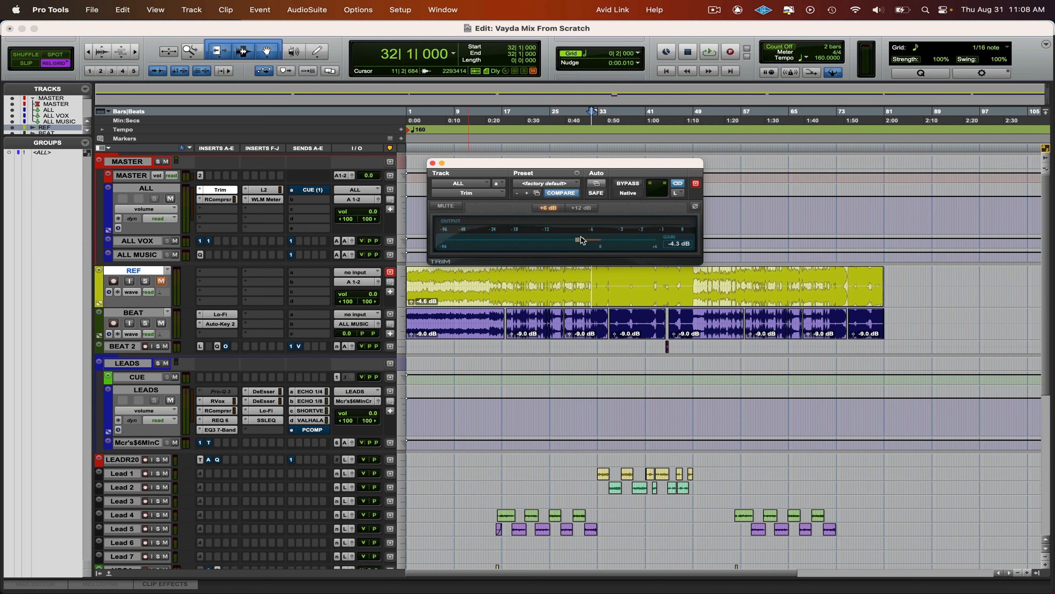
- Set ALL's Trim gain to -1.3 dB while replaying from 32|1, save the session, and close Trim
key(space)
key(space)
key(space)
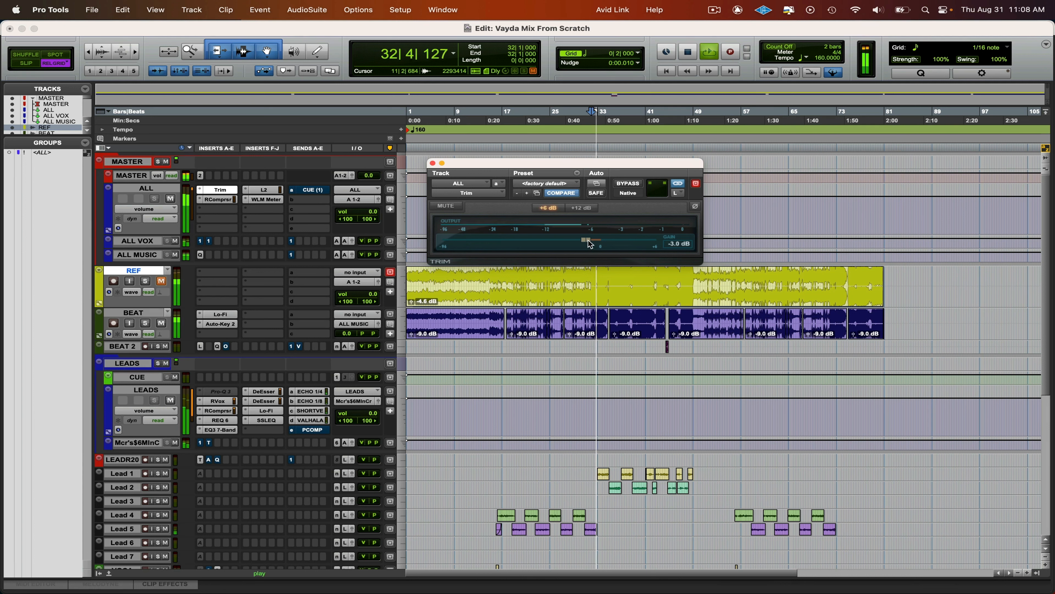
drag(583, 243, 595, 243)
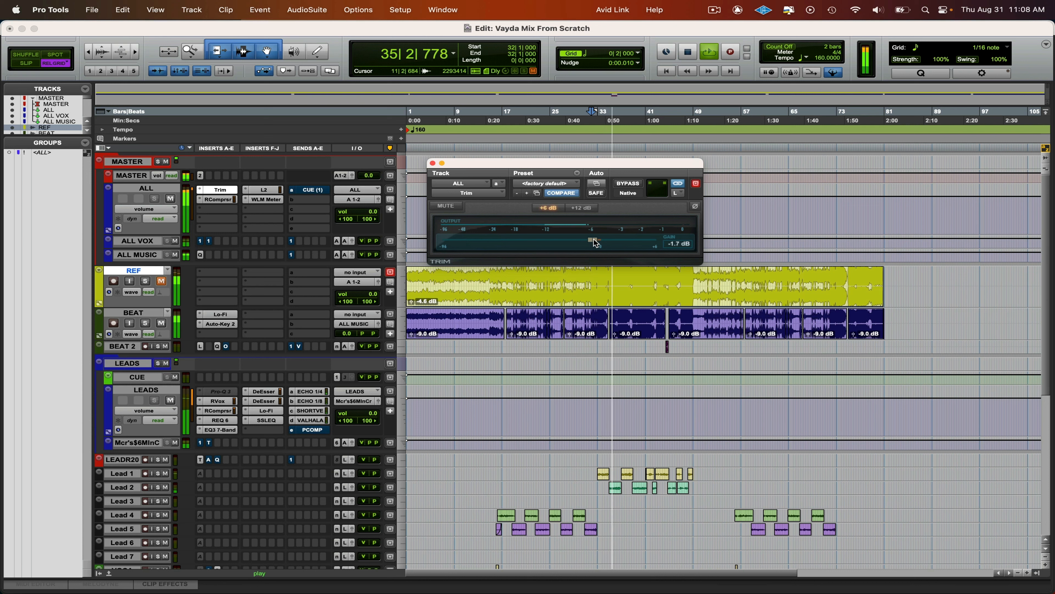
key(space)
key(space)
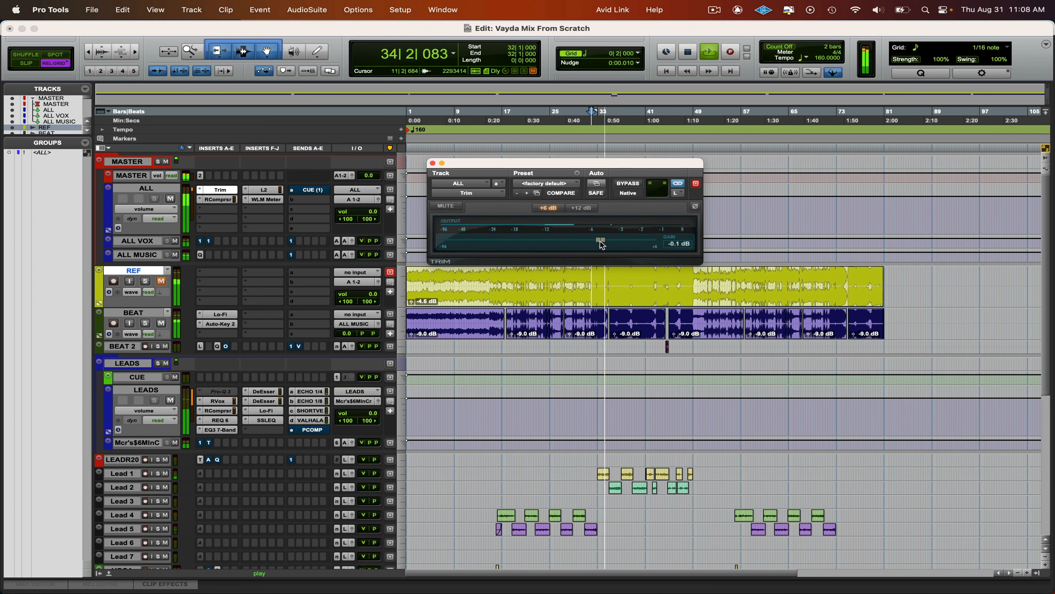
drag(600, 241, 599, 242)
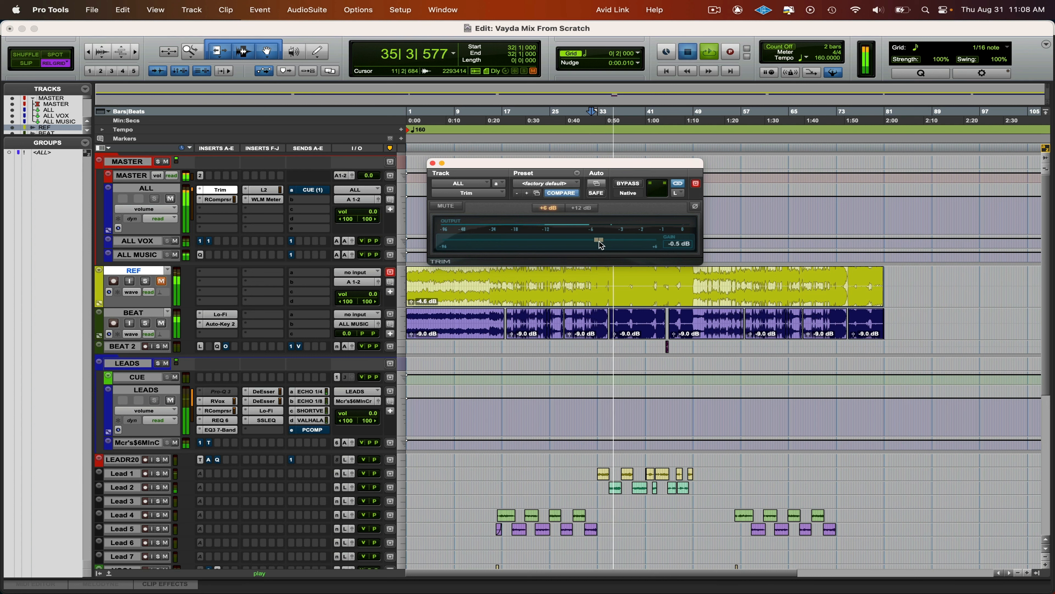
key(space)
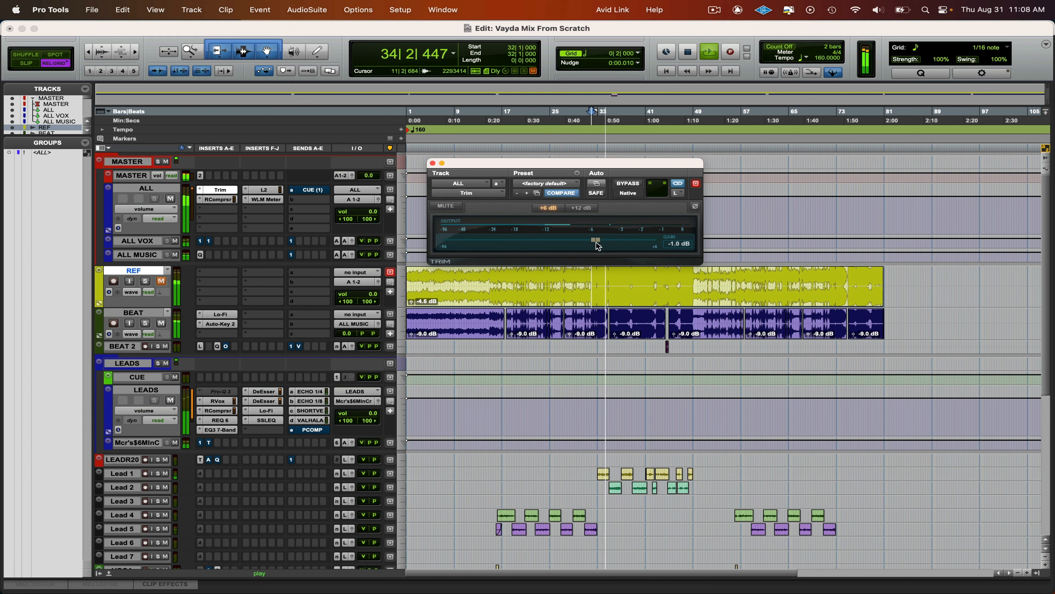
drag(596, 243, 595, 243)
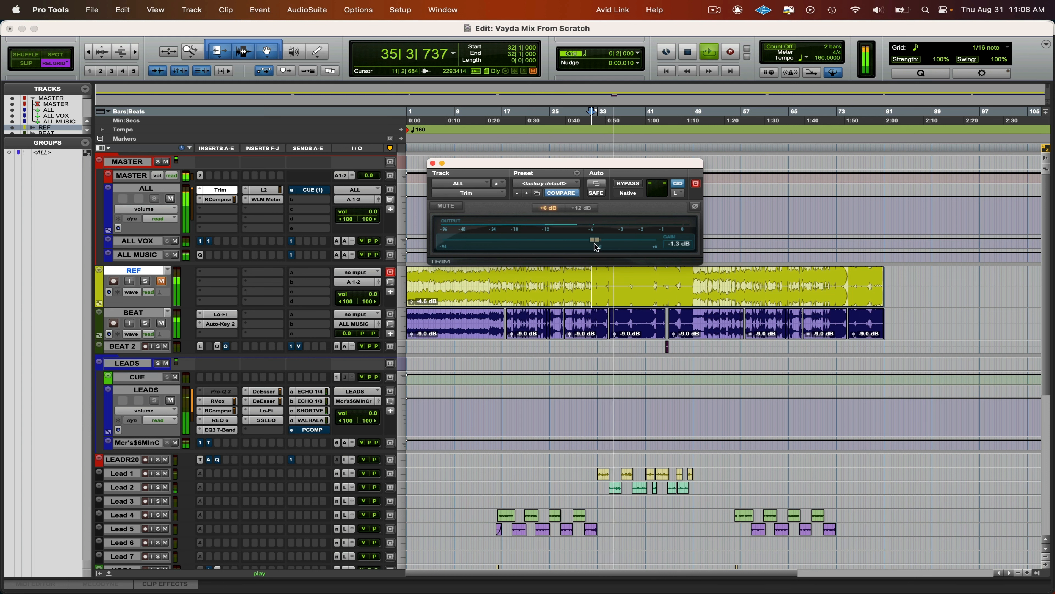
key(super+s)
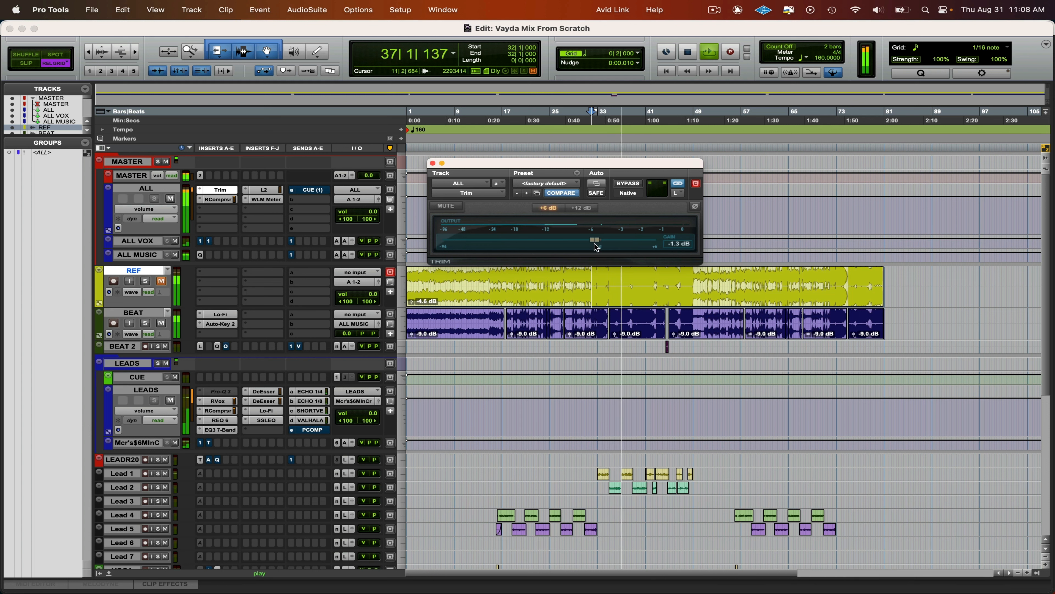
key(super+w)
- Open RCompressor and Trim together on the ALL track, stop playback, and move RCompressor clear of the timeline
scroll(543, 375, down, 10)
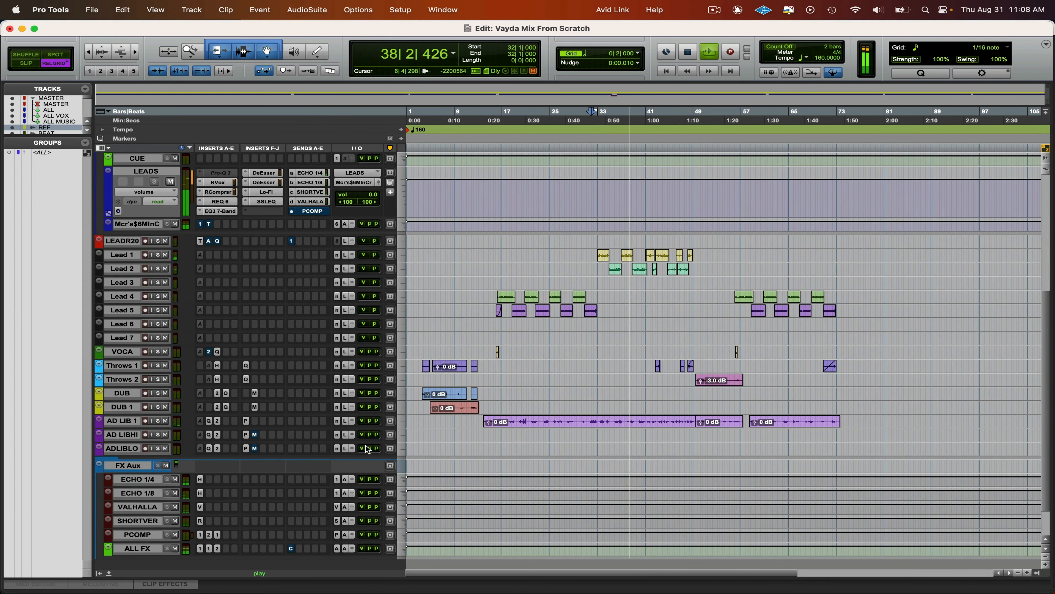
drag(363, 421, 361, 420)
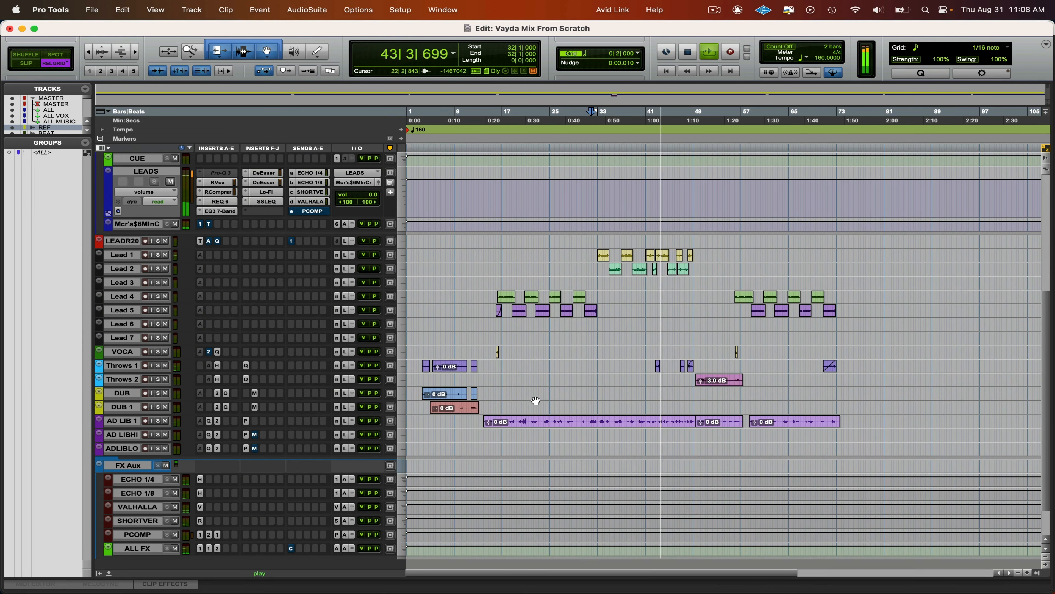
scroll(541, 400, up, 5)
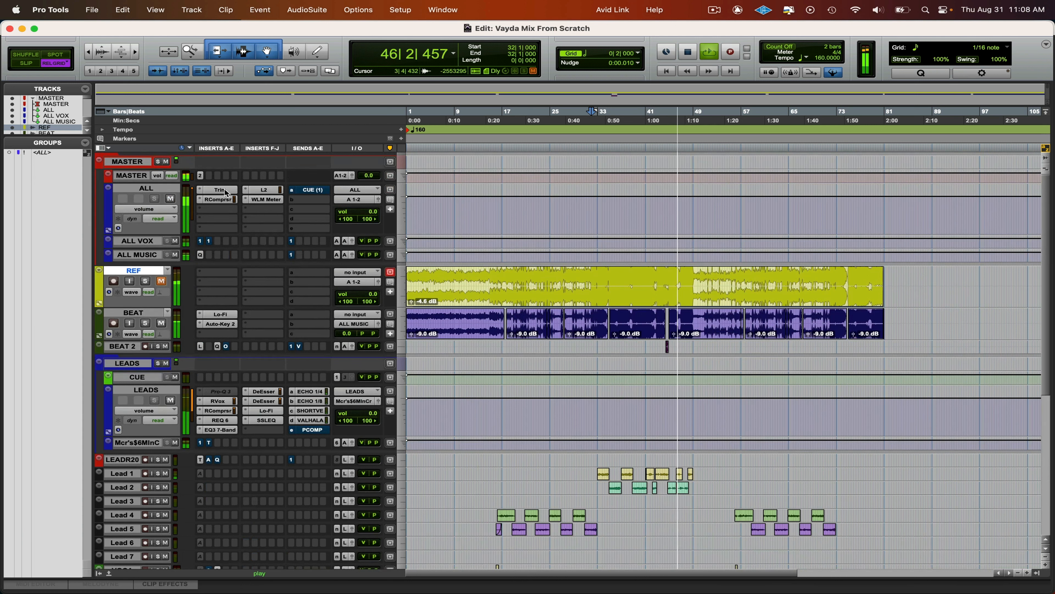
click(222, 201)
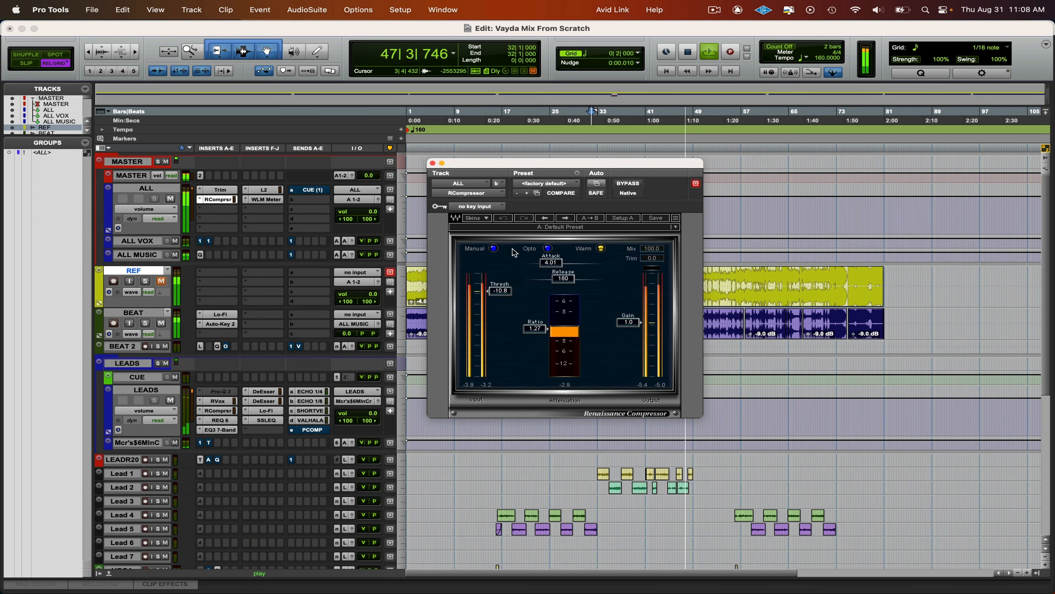
shift+click(219, 190)
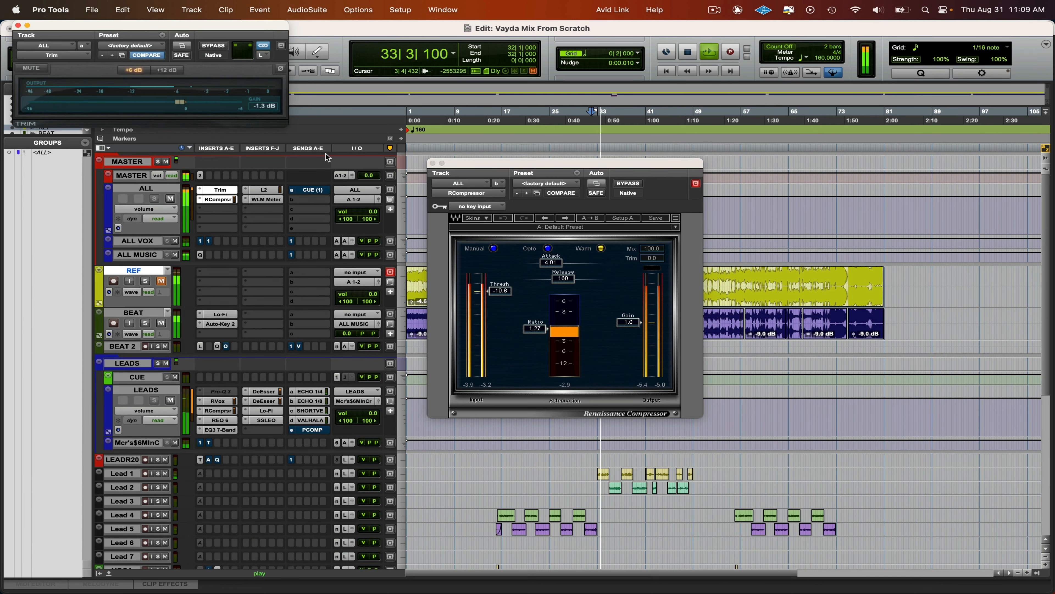
key(space)
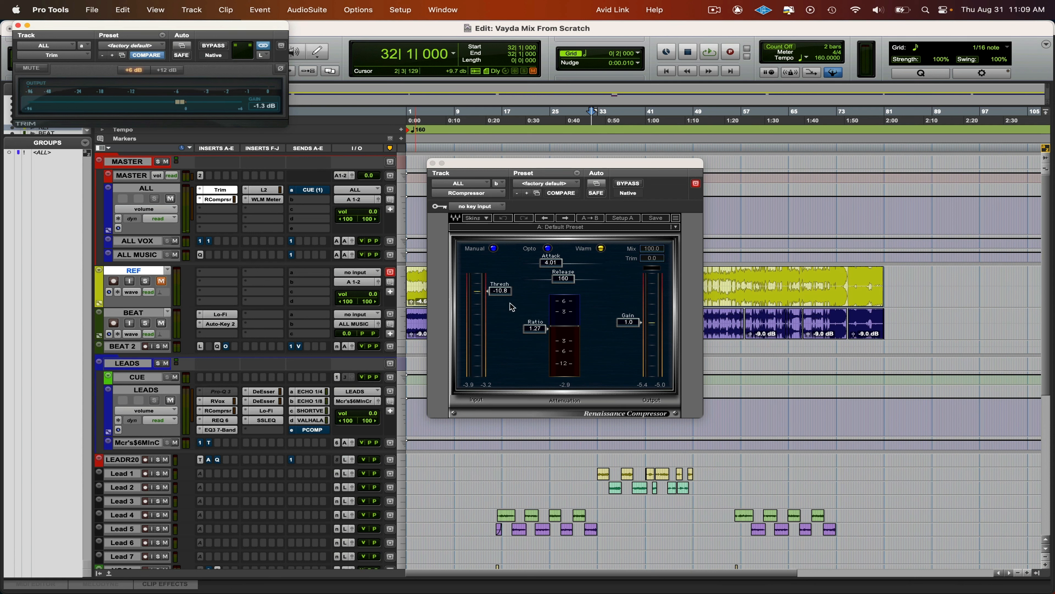
drag(547, 162, 186, 184)
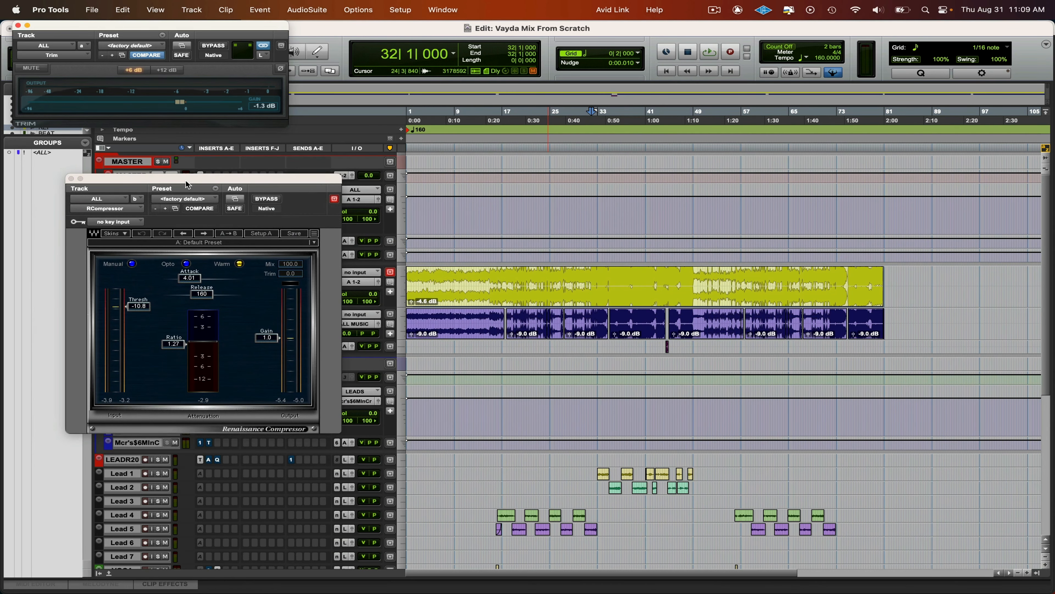
scroll(577, 344, down, 5)
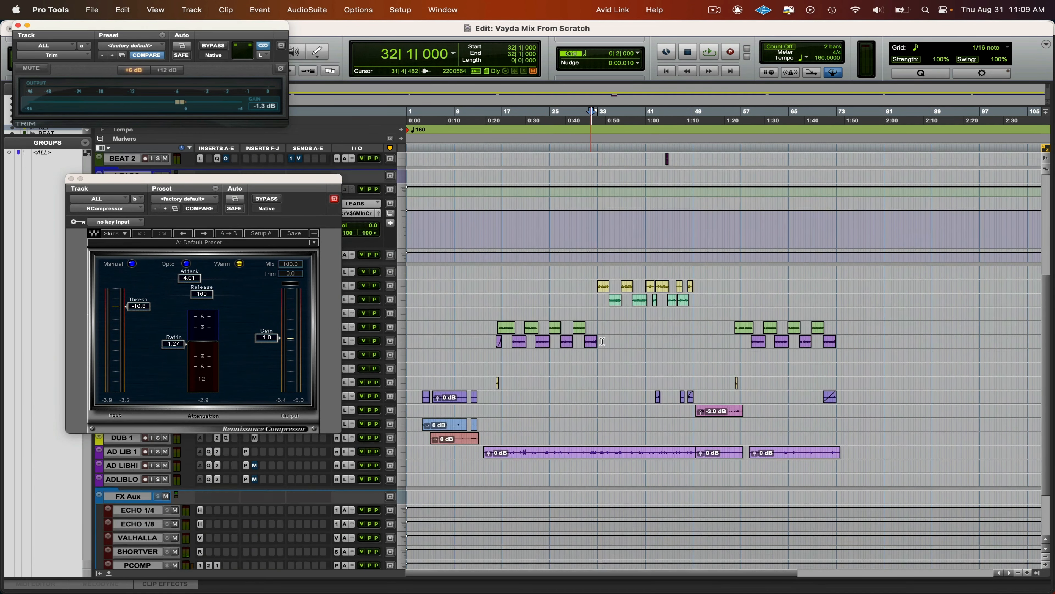
scroll(627, 346, up, 3)
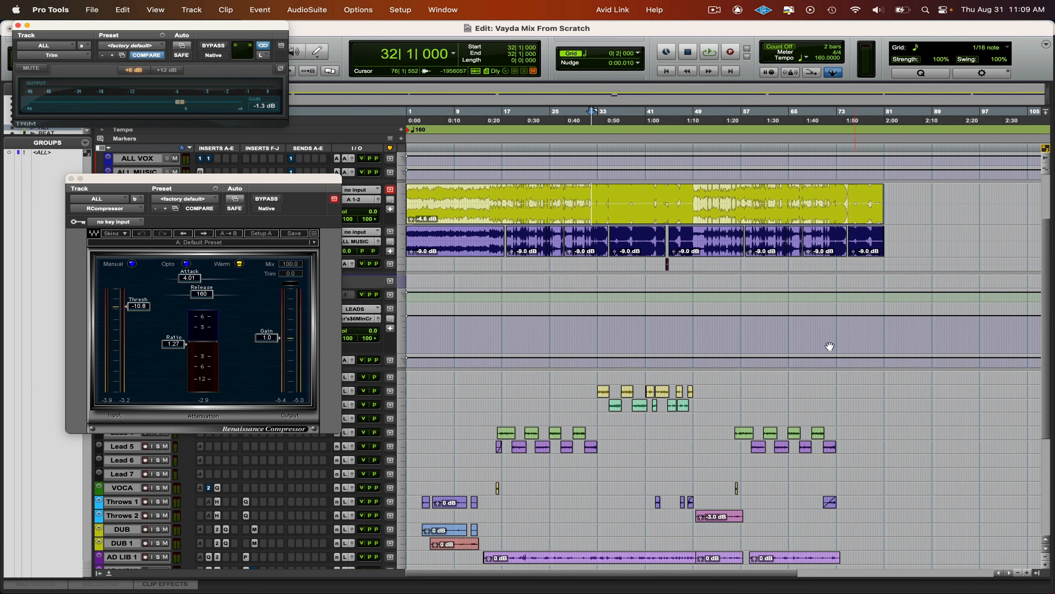
drag(232, 179, 265, 173)
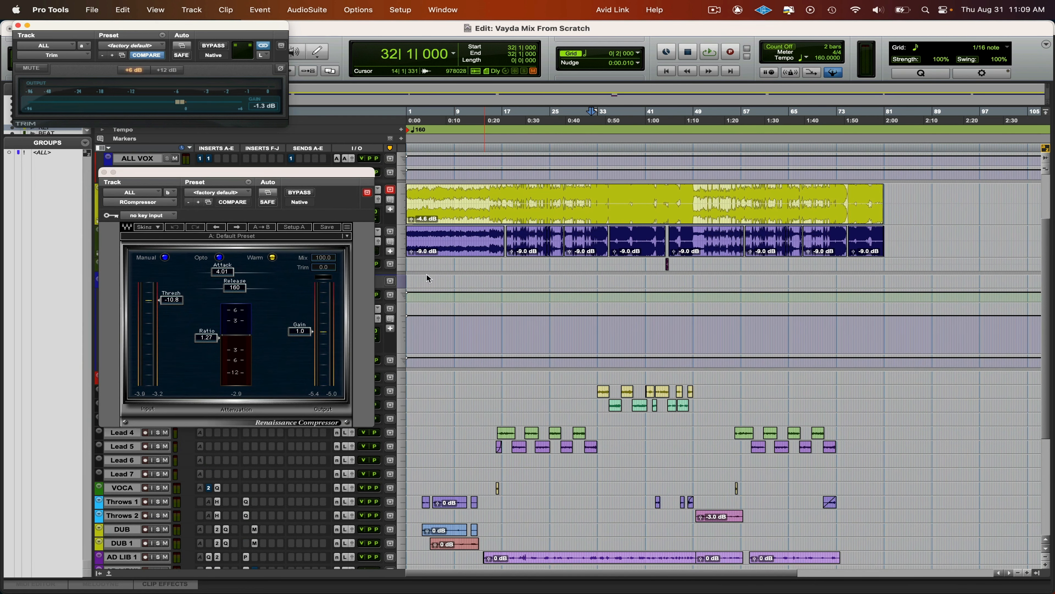
scroll(634, 436, down, 3)
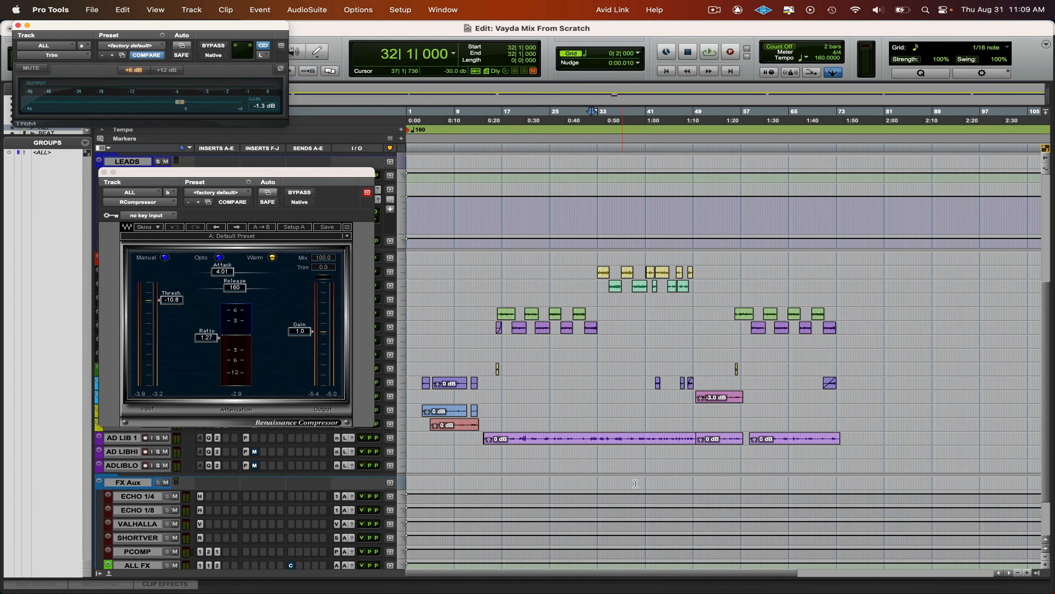
scroll(637, 476, up, 3)
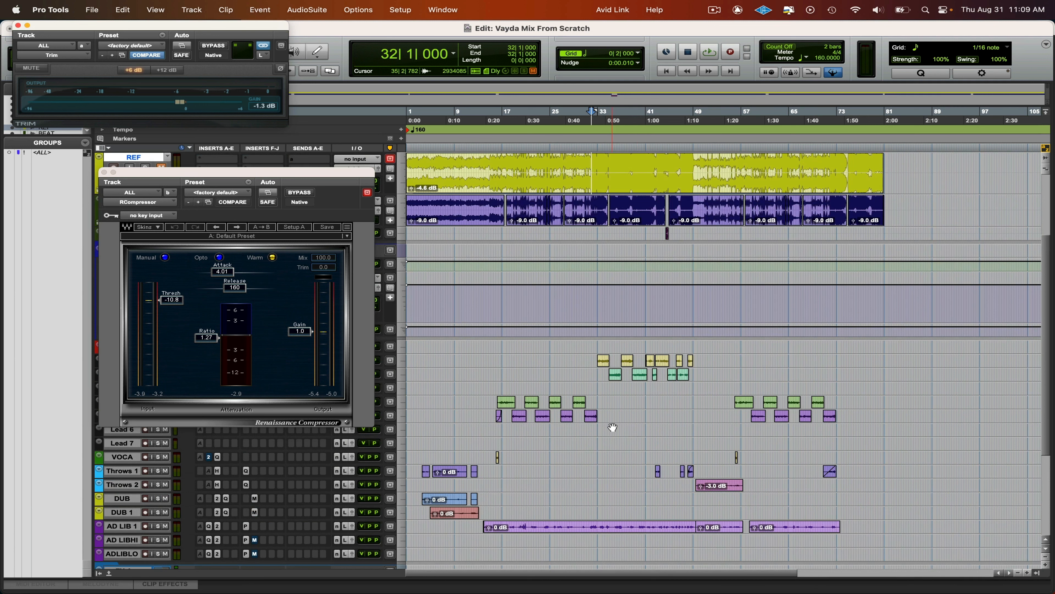
- Set ALL's RCompressor threshold to -8.2 during playback from 32|3 and compare it with the compressor bypassed
drag(579, 213, 568, 258)
click(595, 207)
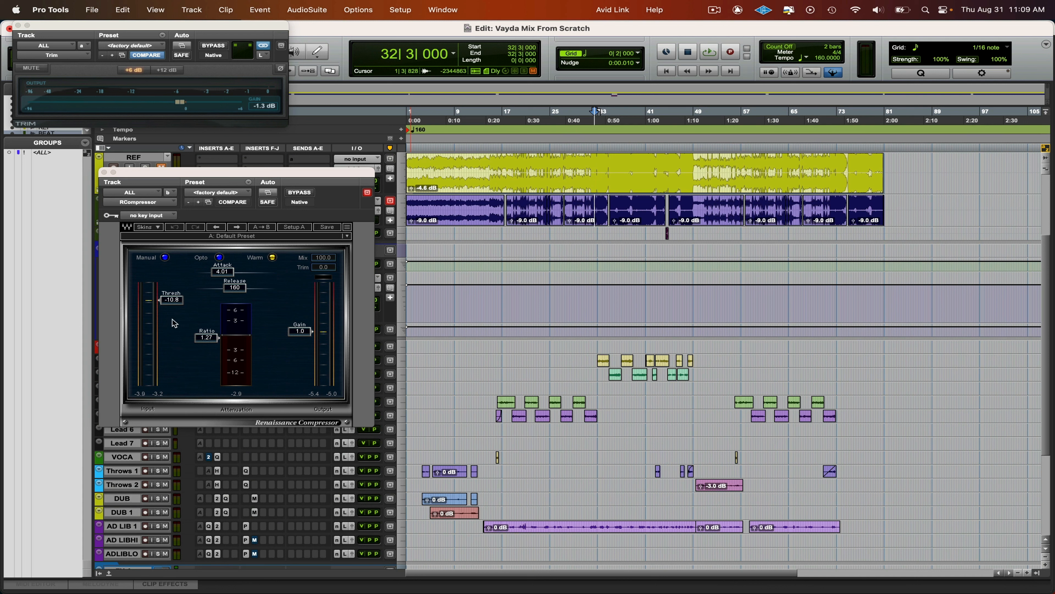
click(176, 337)
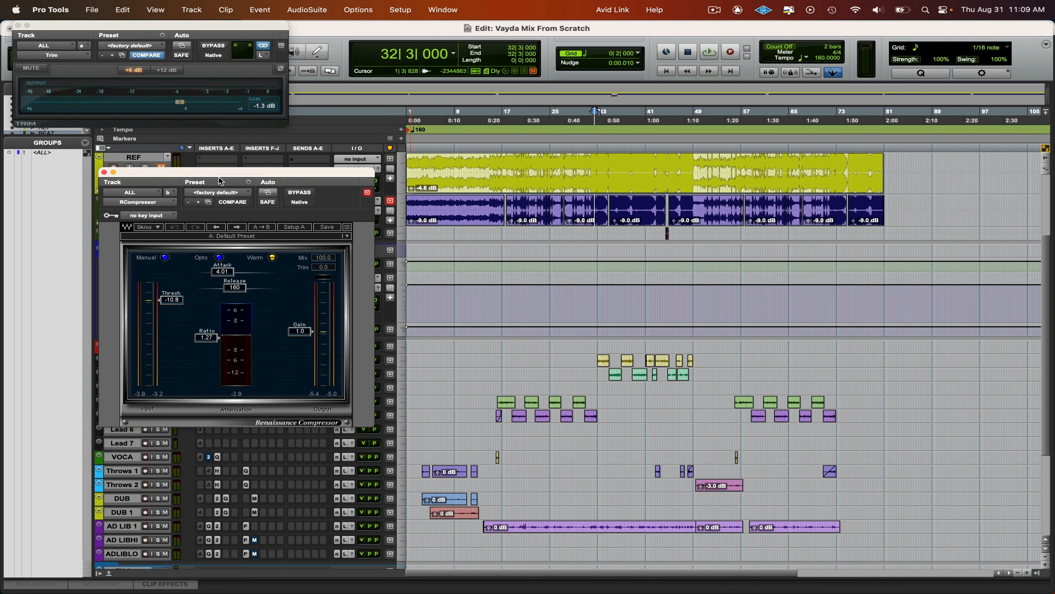
key(space)
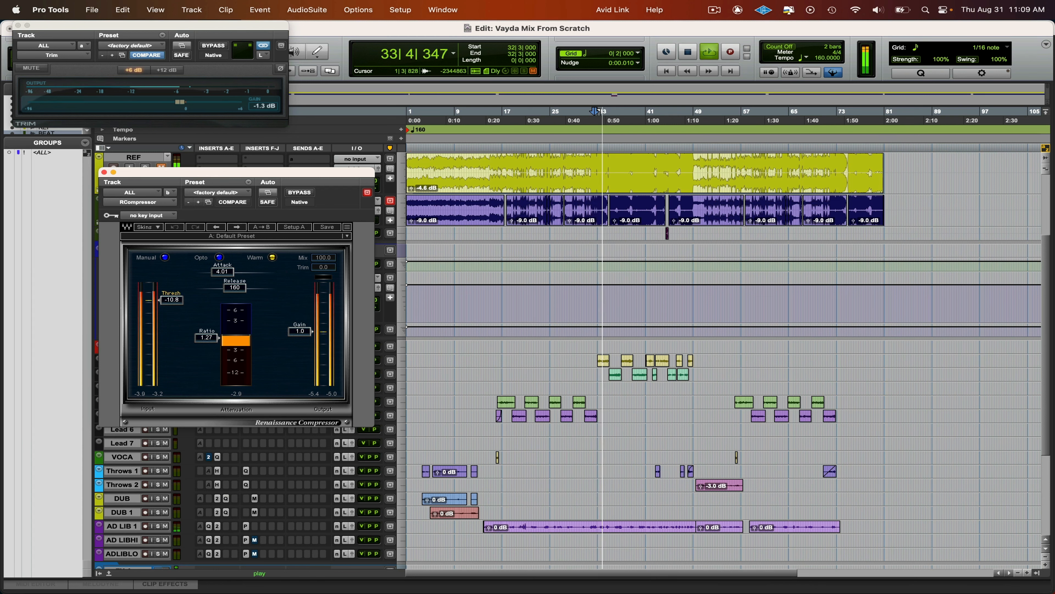
drag(166, 300, 166, 296)
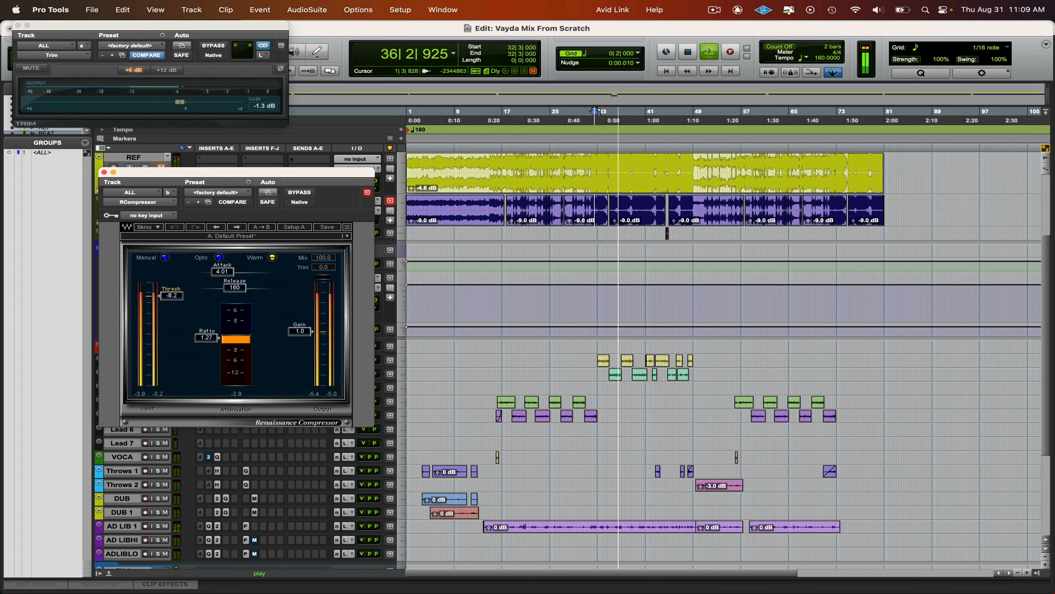
click(298, 194)
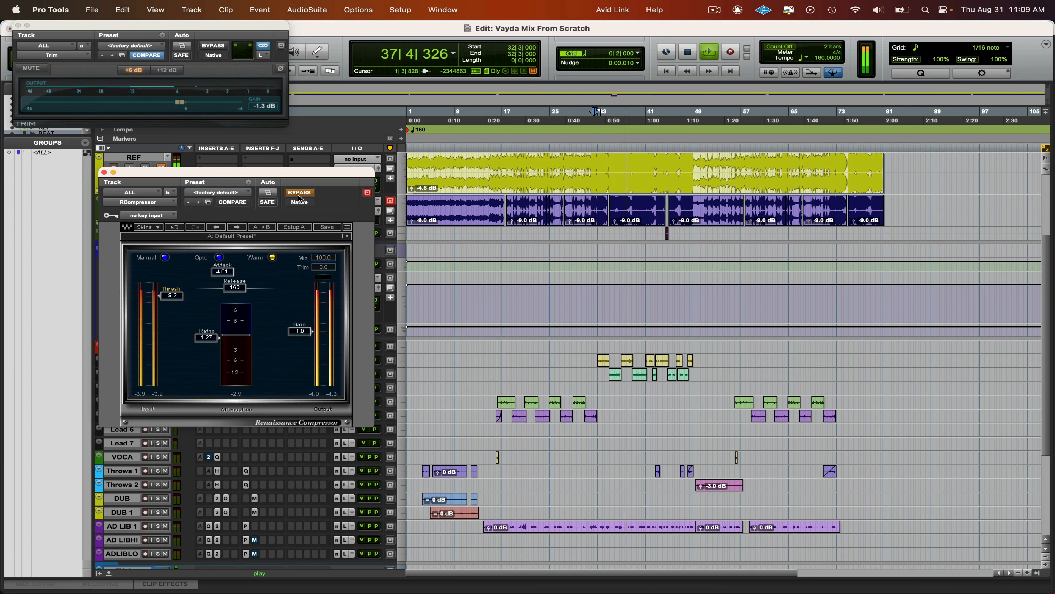
click(298, 193)
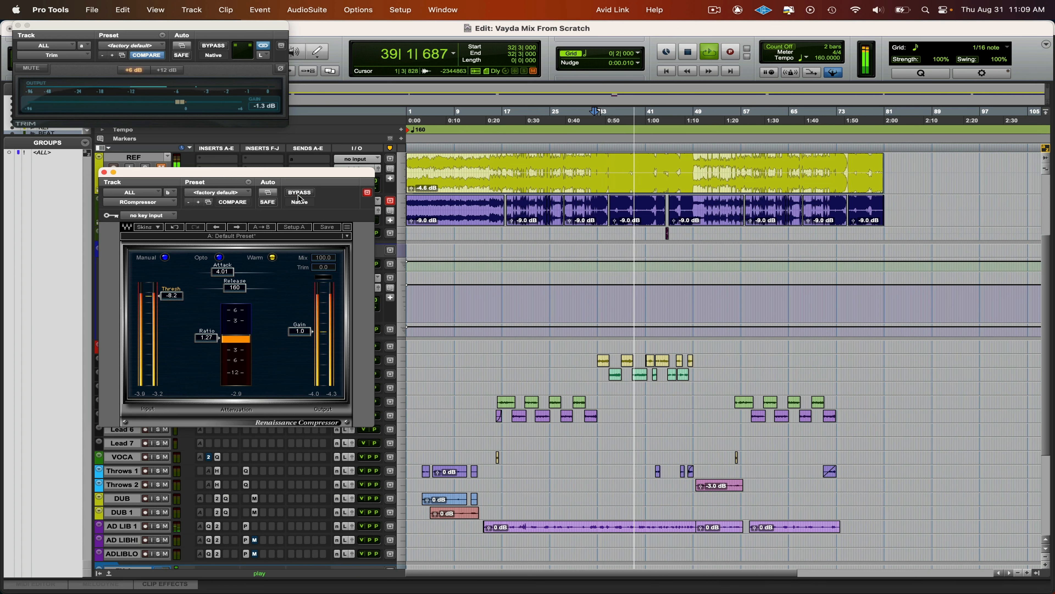
- Bypass RCompressor on the ALL track and close its window together with Trim's
click(298, 194)
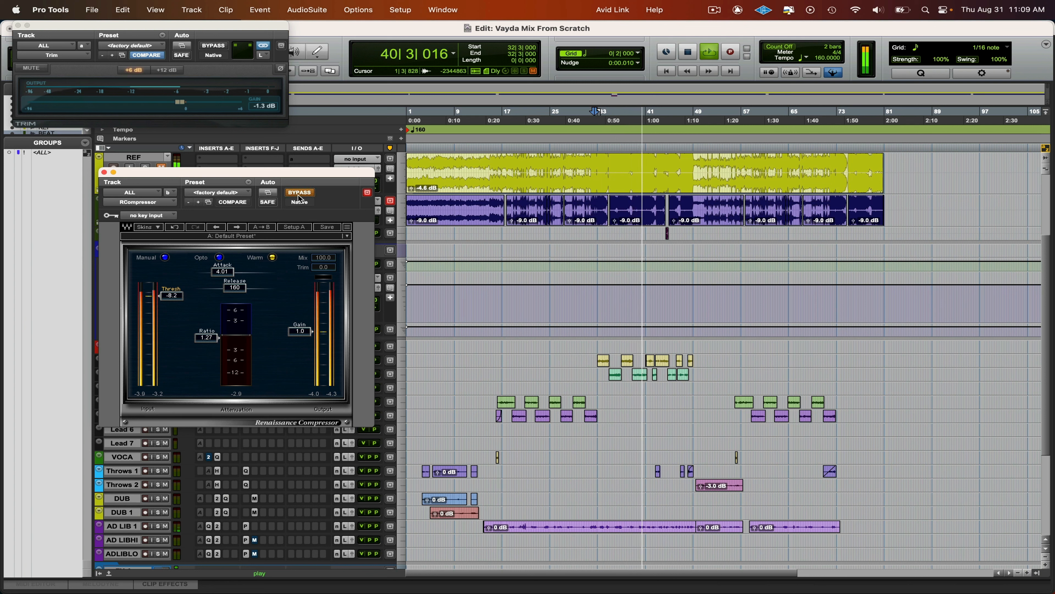
click(18, 25)
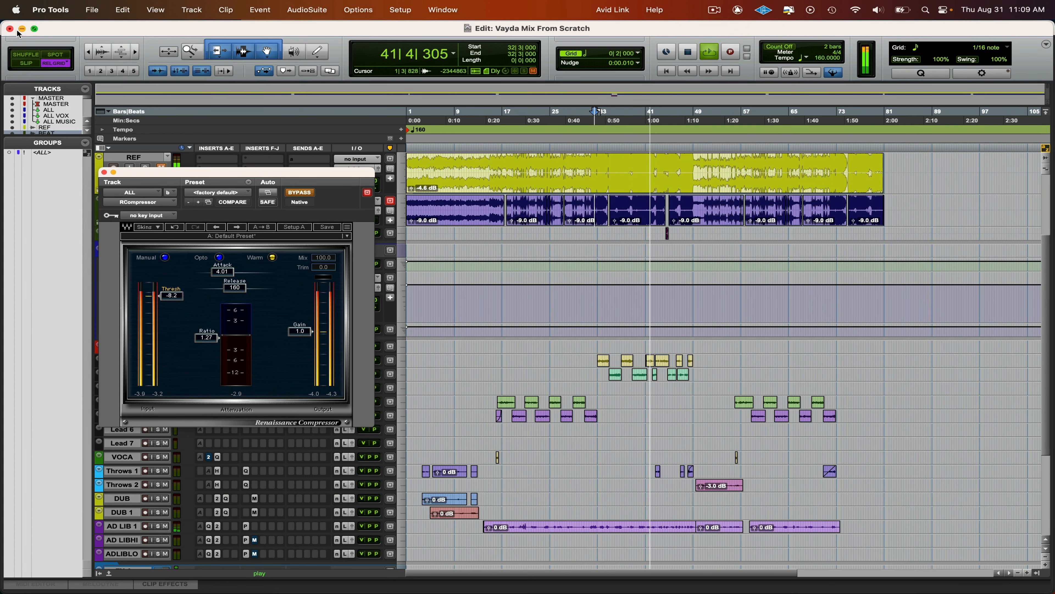
click(104, 172)
- Set the REF track's start point to 35|1, compare REF soloed against the mix, and stop playback
scroll(551, 270, down, 5)
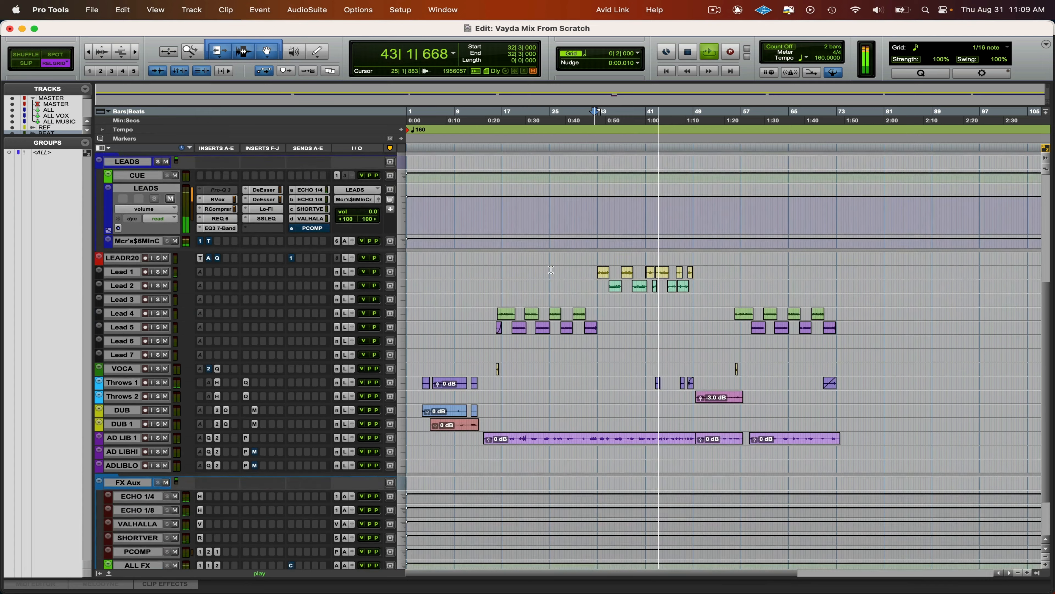
scroll(551, 270, up, 7)
click(610, 205)
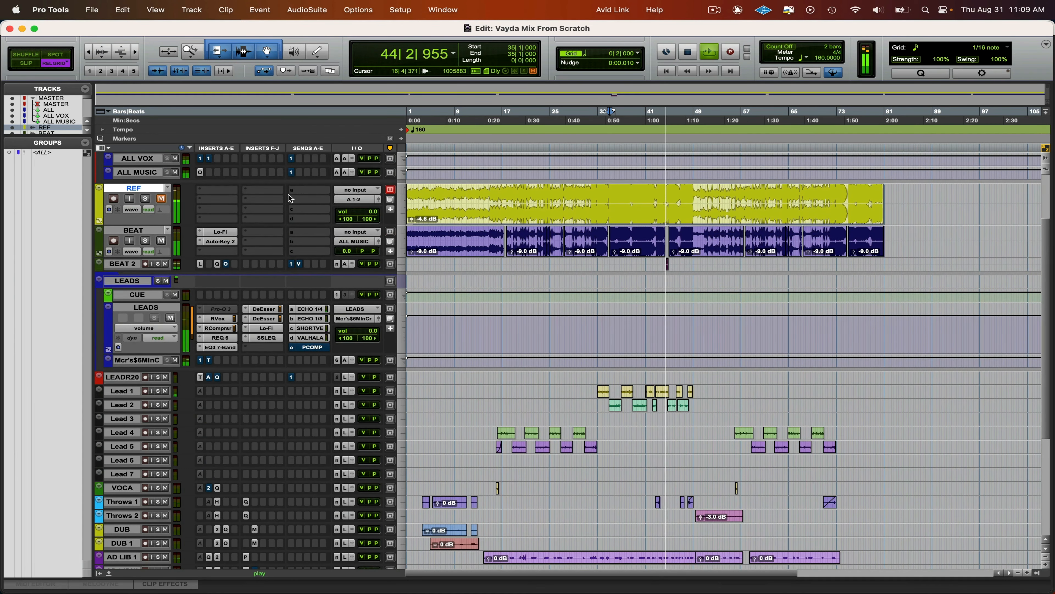
key(shift+s)
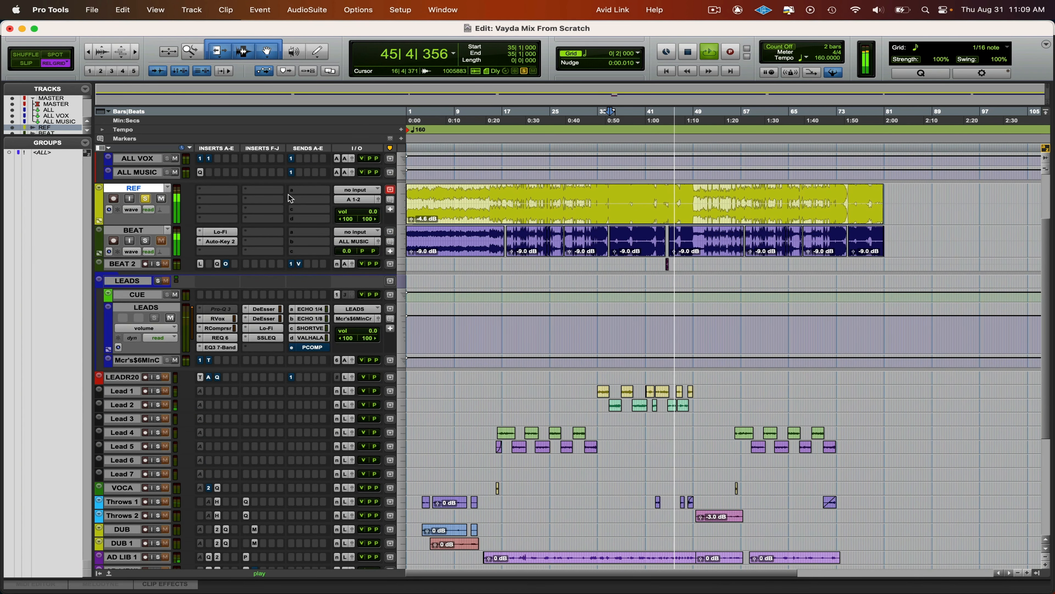
key(shift+s)
key(space)
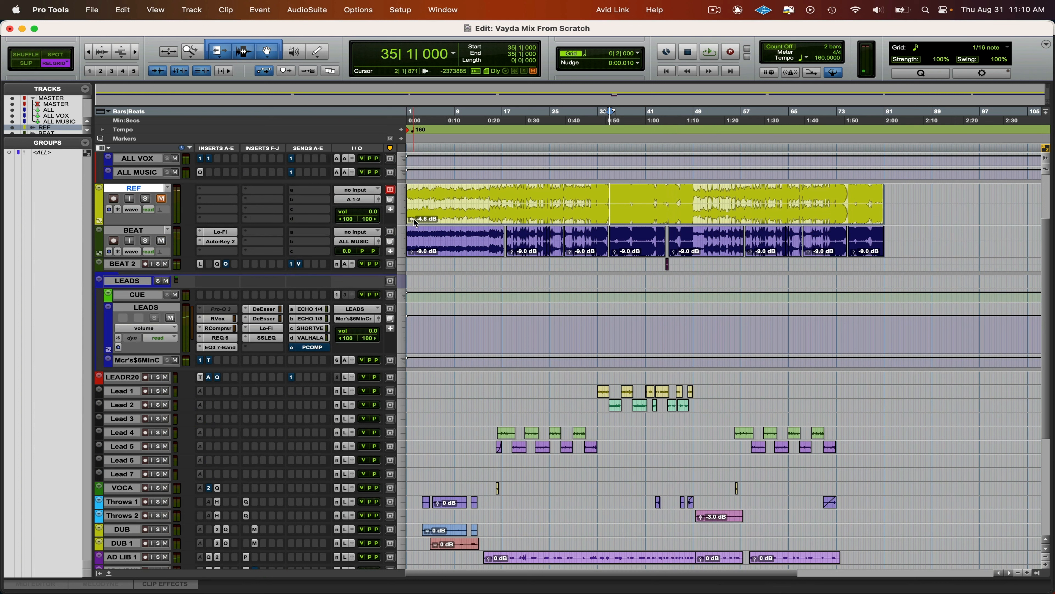
- Set the REF clip's gain to 0 dB and alternate between soloed REF and the full mix while playing from 35|1
alt+click(414, 219)
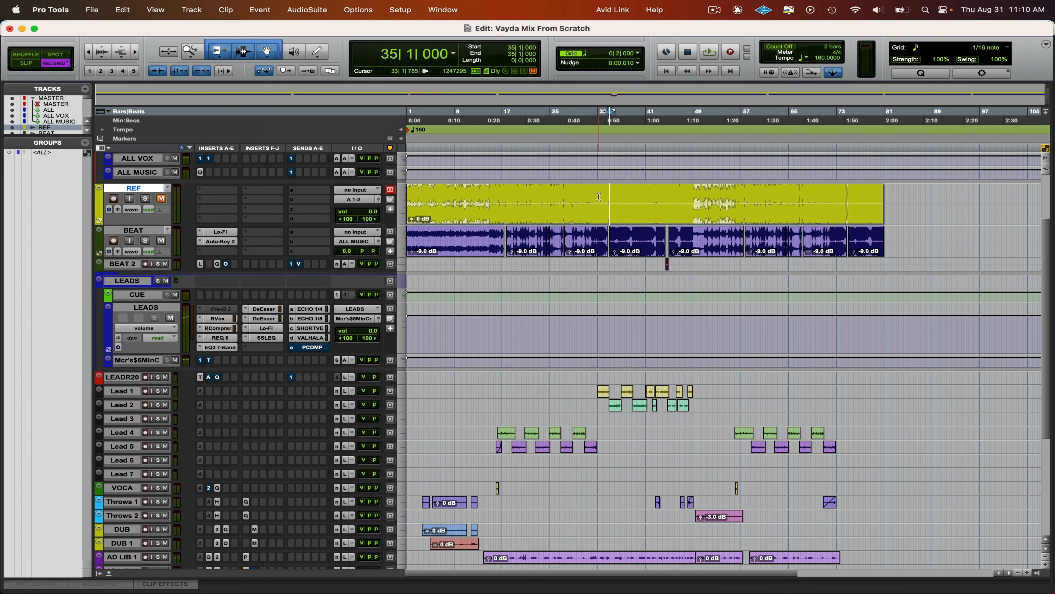
key(space)
key(shift+s)
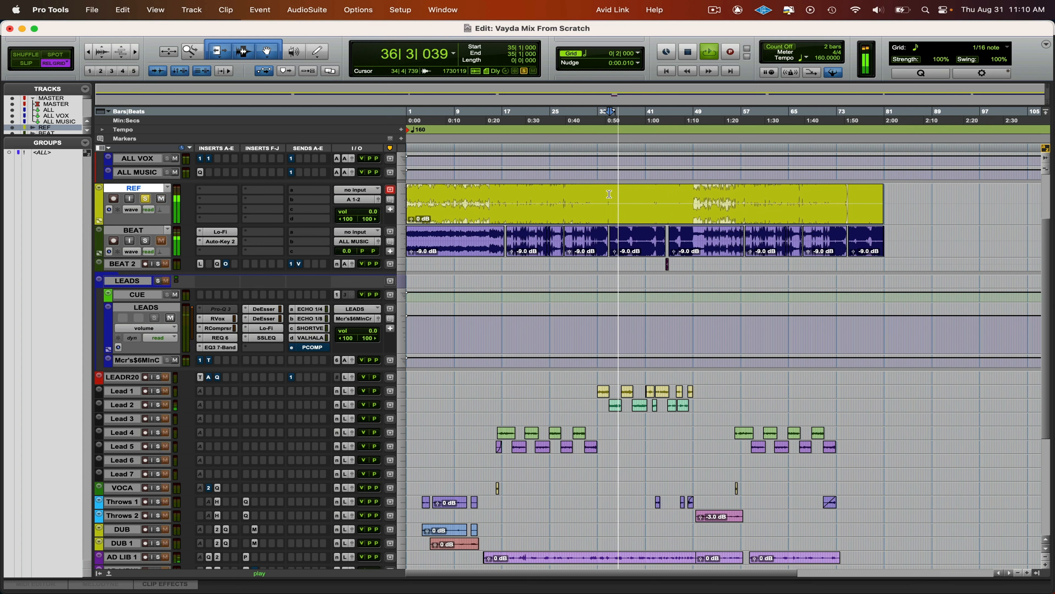
key(shift+s)
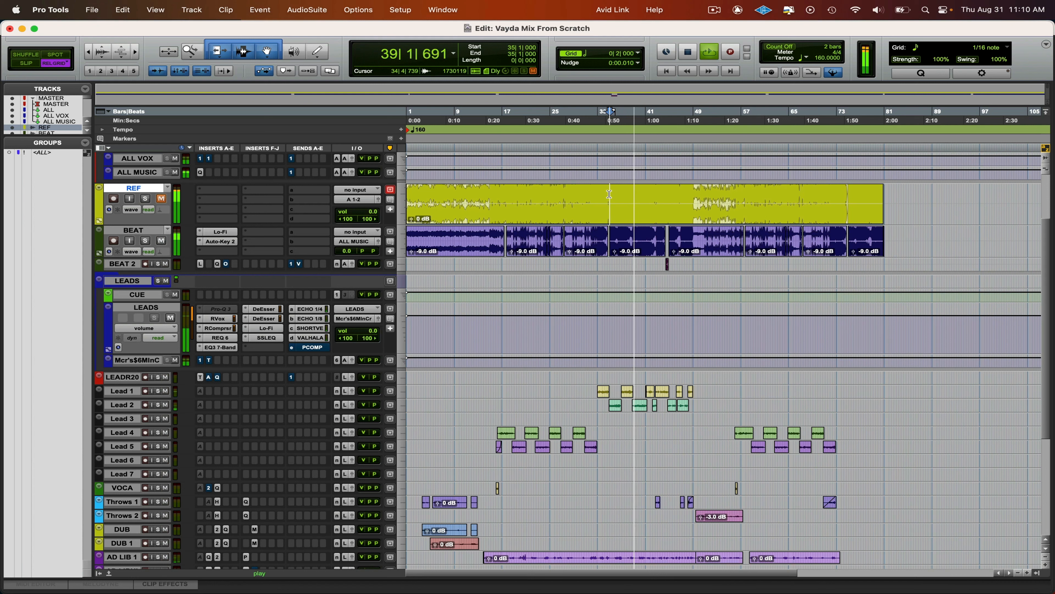
key(shift+s)
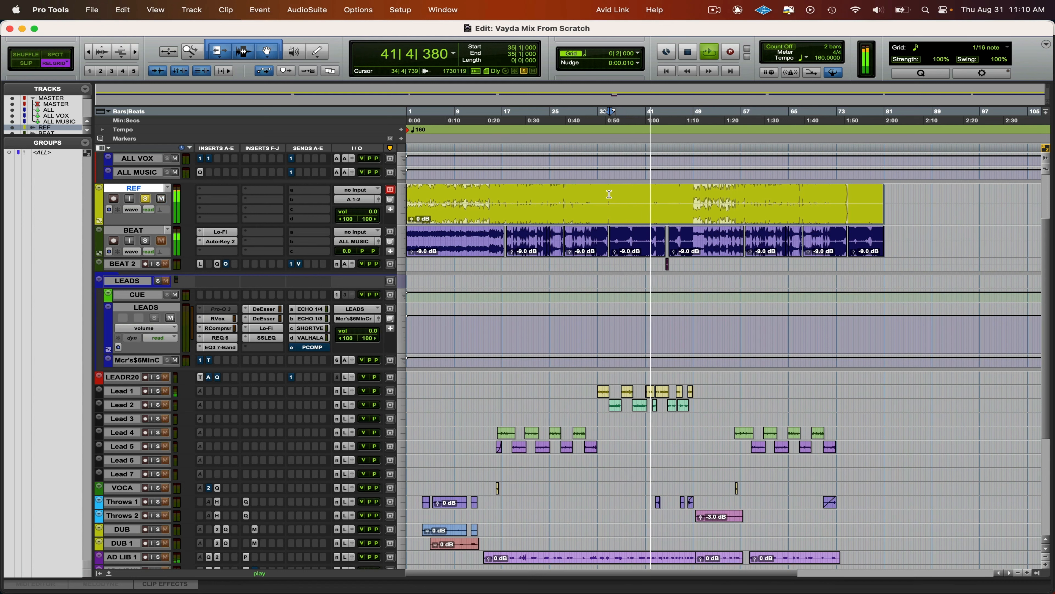
key(shift+s)
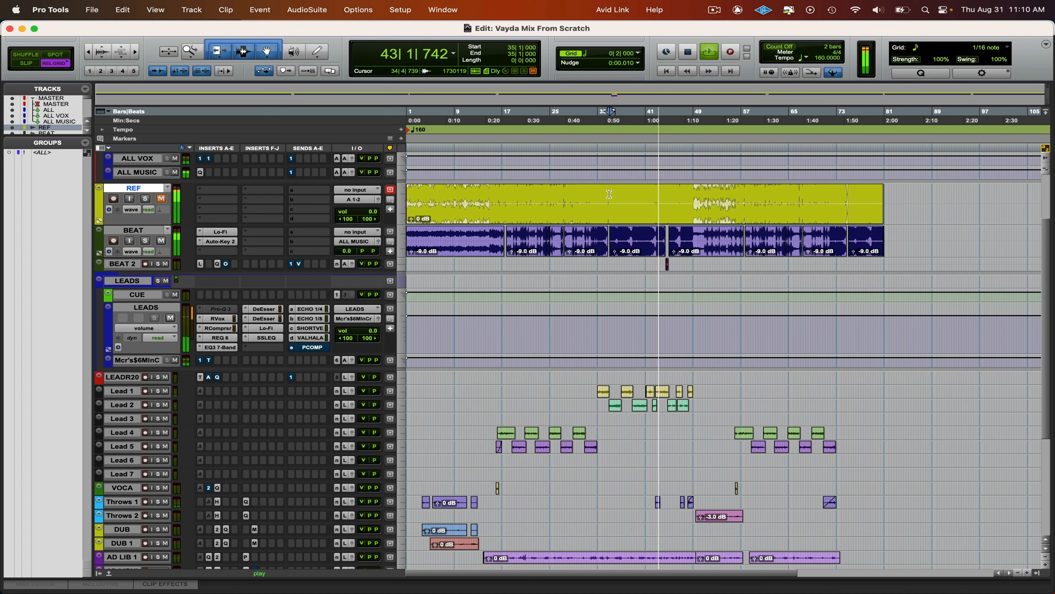
key(shift+s)
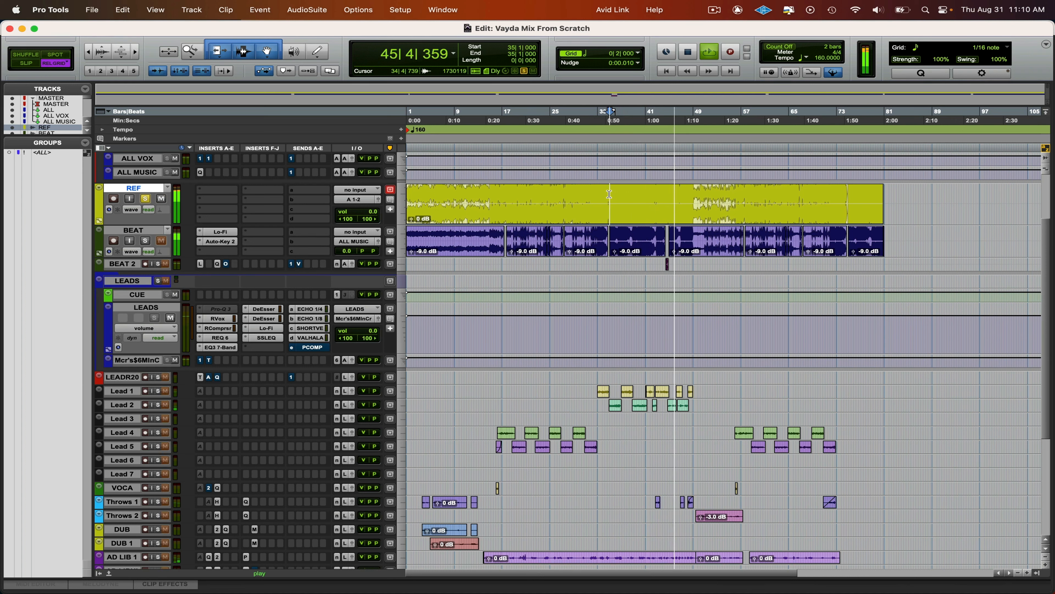
key(shift+s)
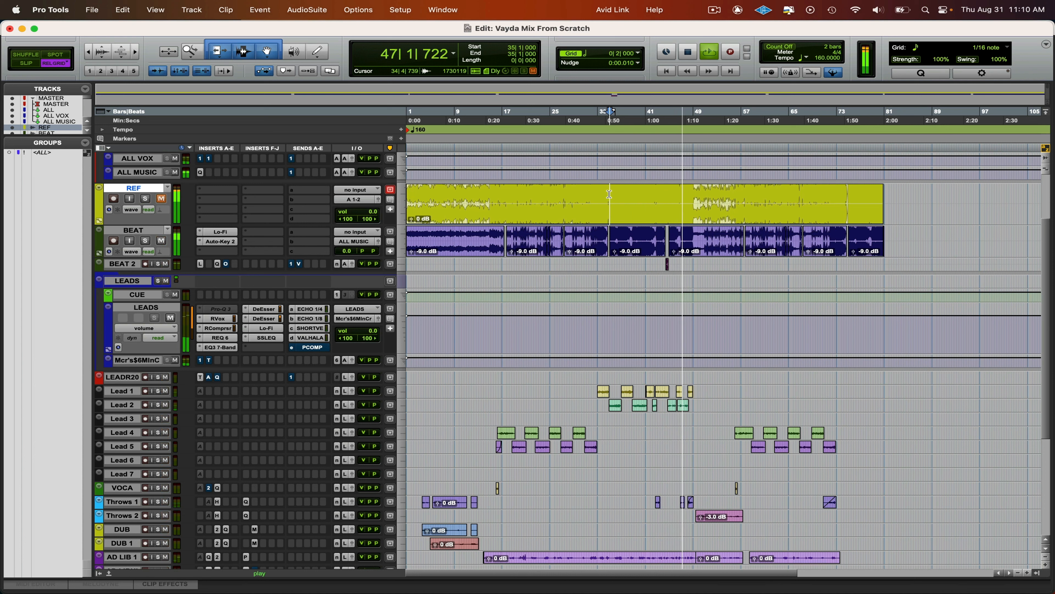
key(shift+s)
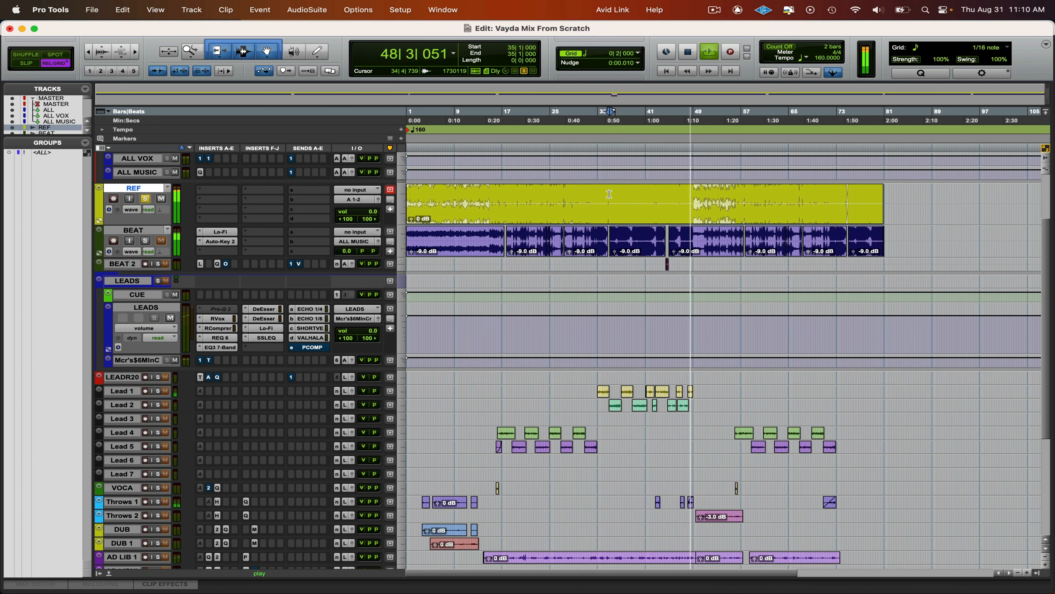
key(space)
key(space)
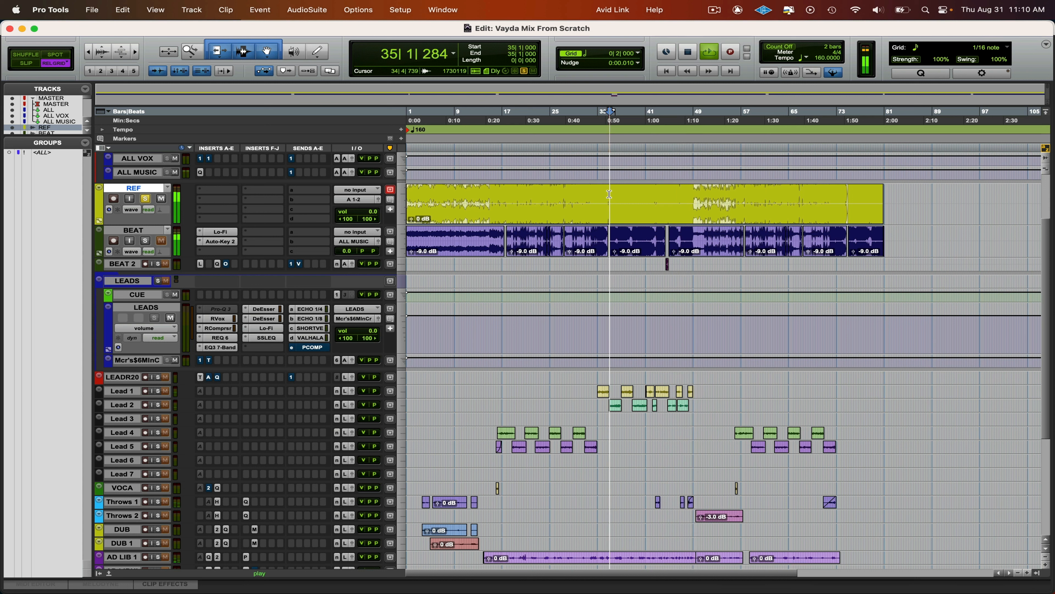
- Replay from 35|1 to compare REF with the mix again, stop, and check RCompressor on the LEADS track
key(shift+s)
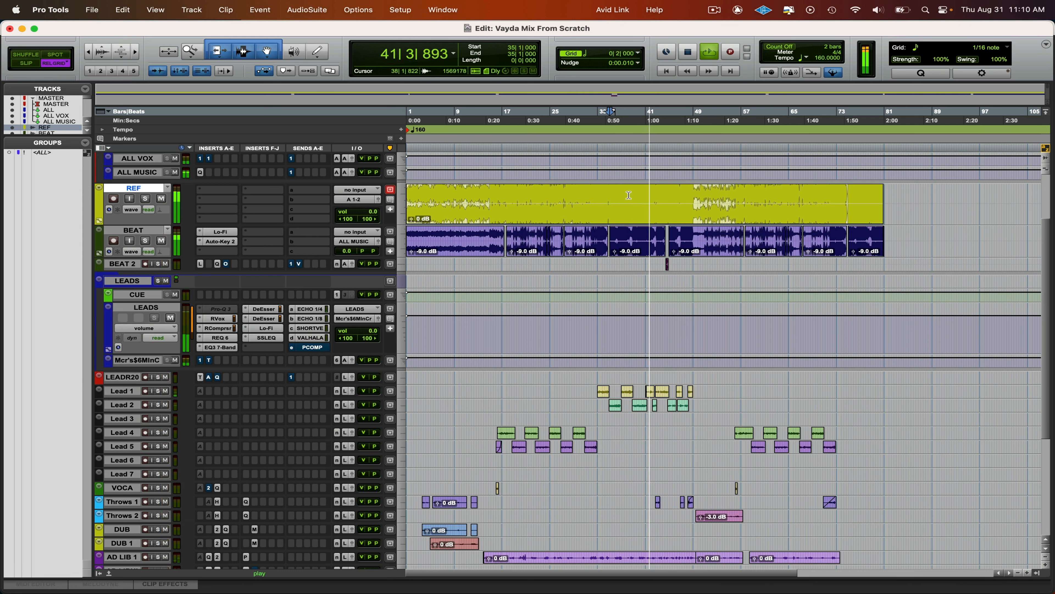
key(shift+s)
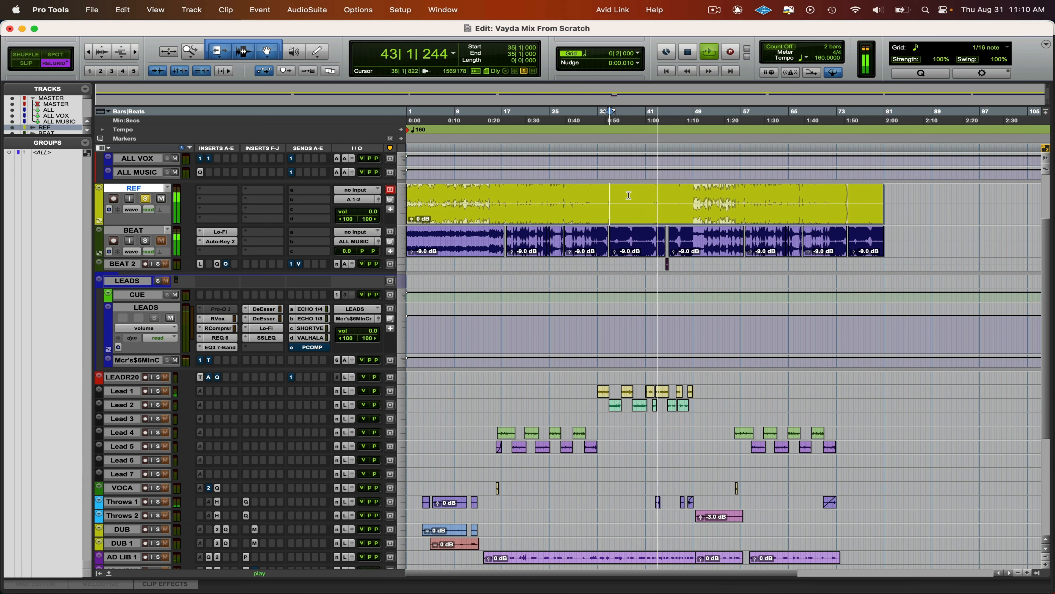
key(shift+s)
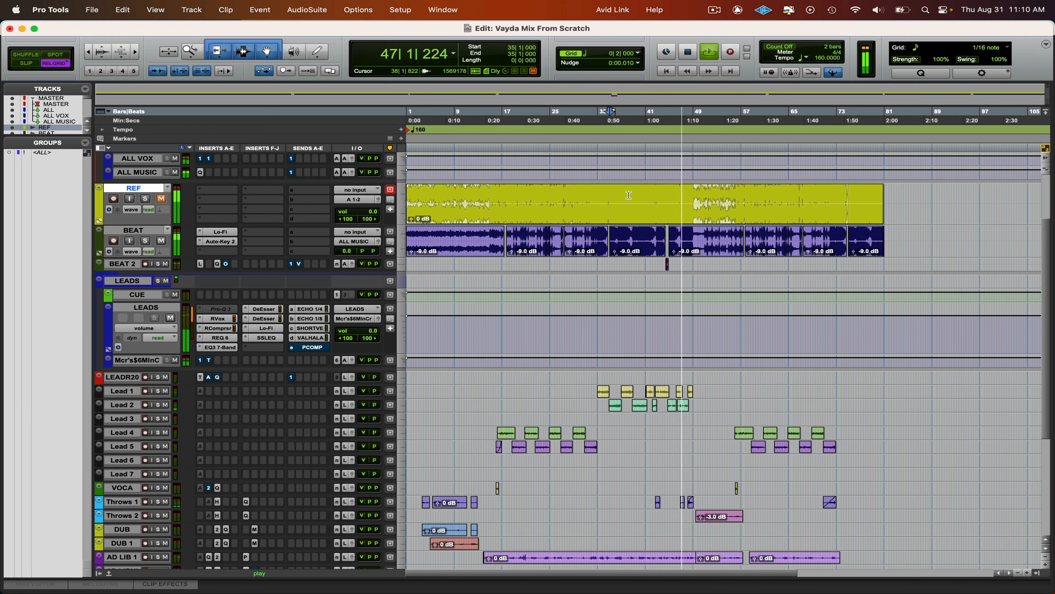
key(space)
click(216, 328)
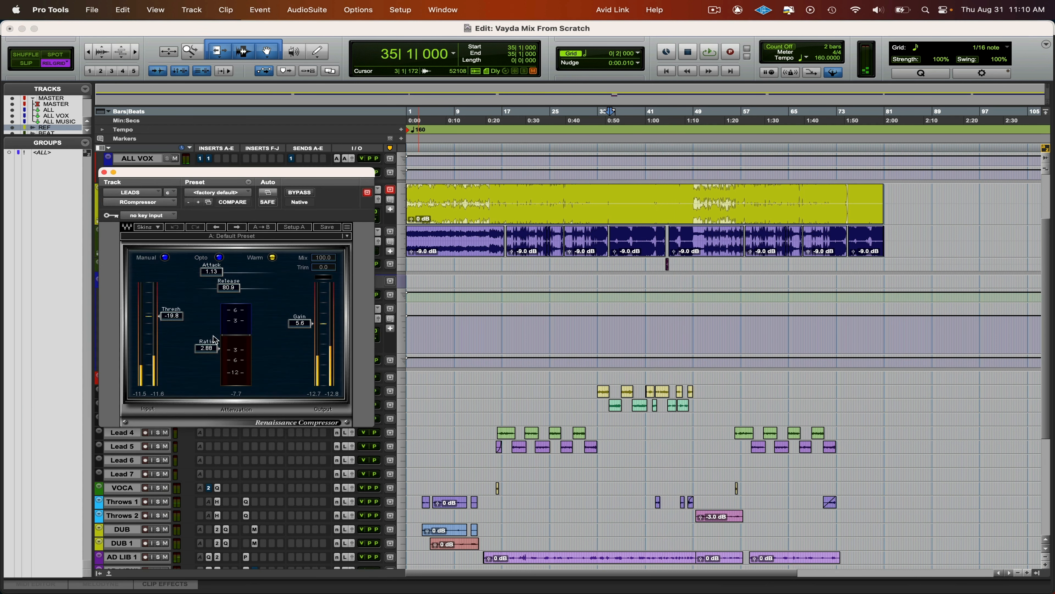
key(super+w)
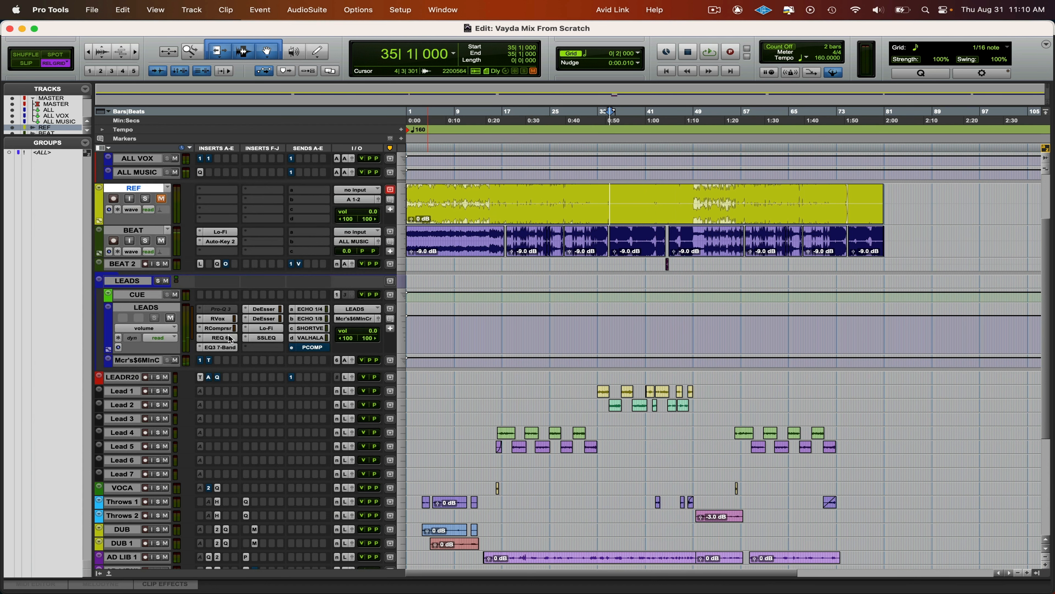
- Play from 29|3 on REF and repeatedly switch its solo to compare the reference with the mix
click(576, 192)
key(space)
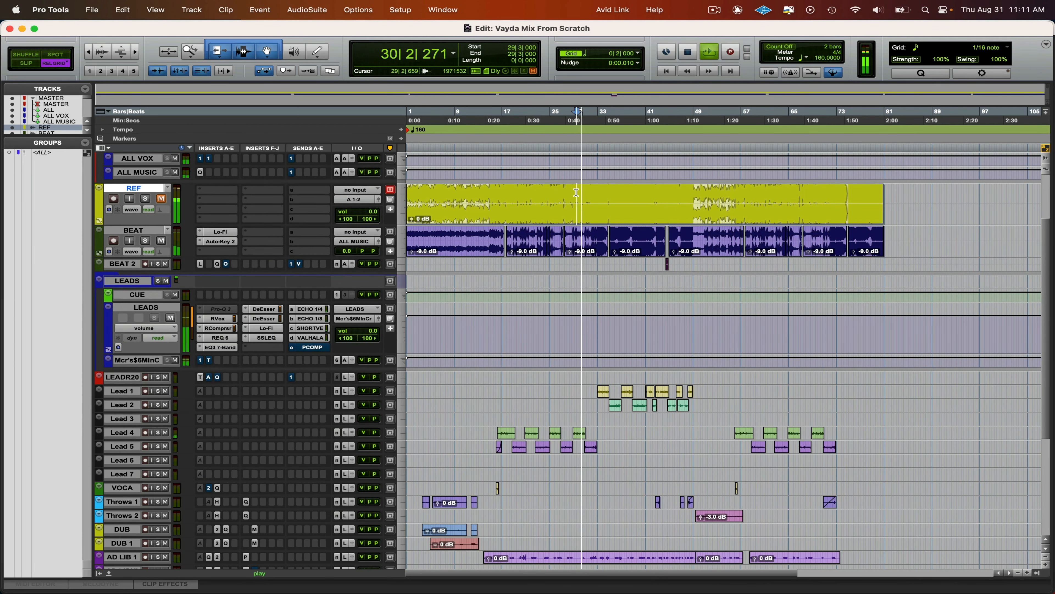
key(shift+s)
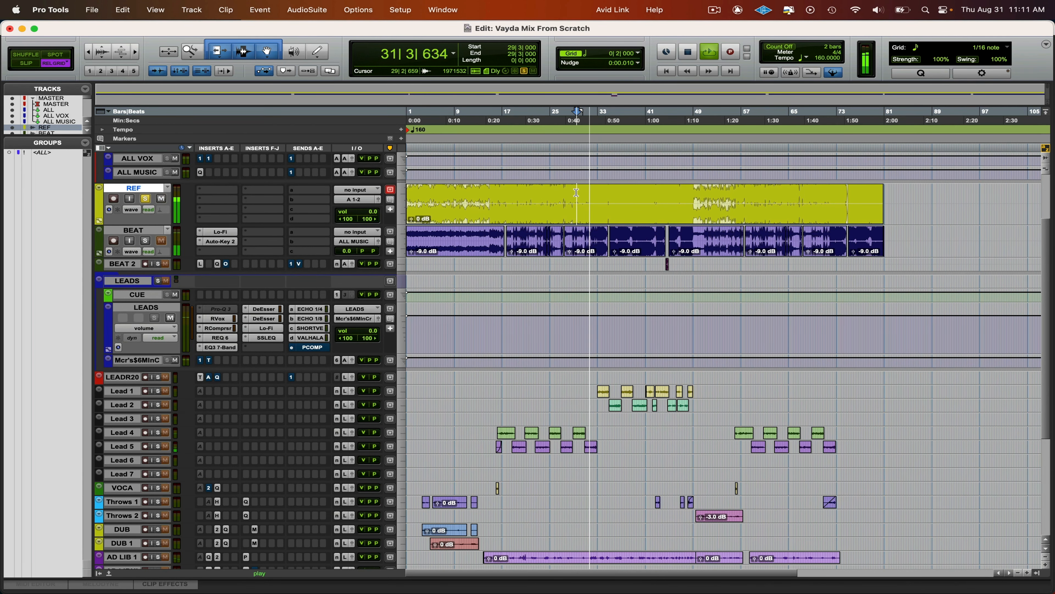
key(shift+s)
key(shift+m)
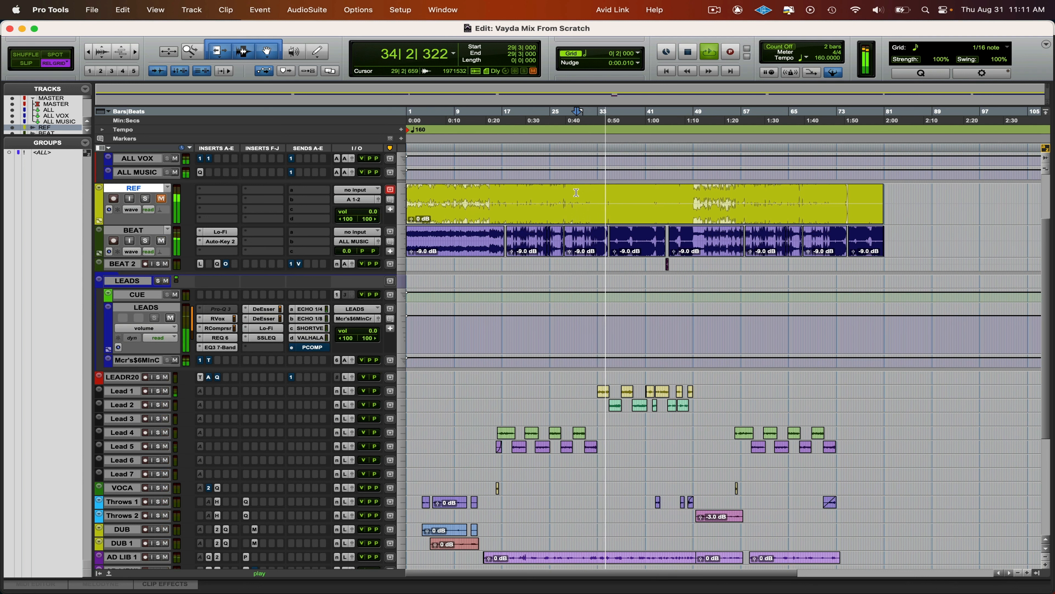
key(shift+s)
key(shift+m)
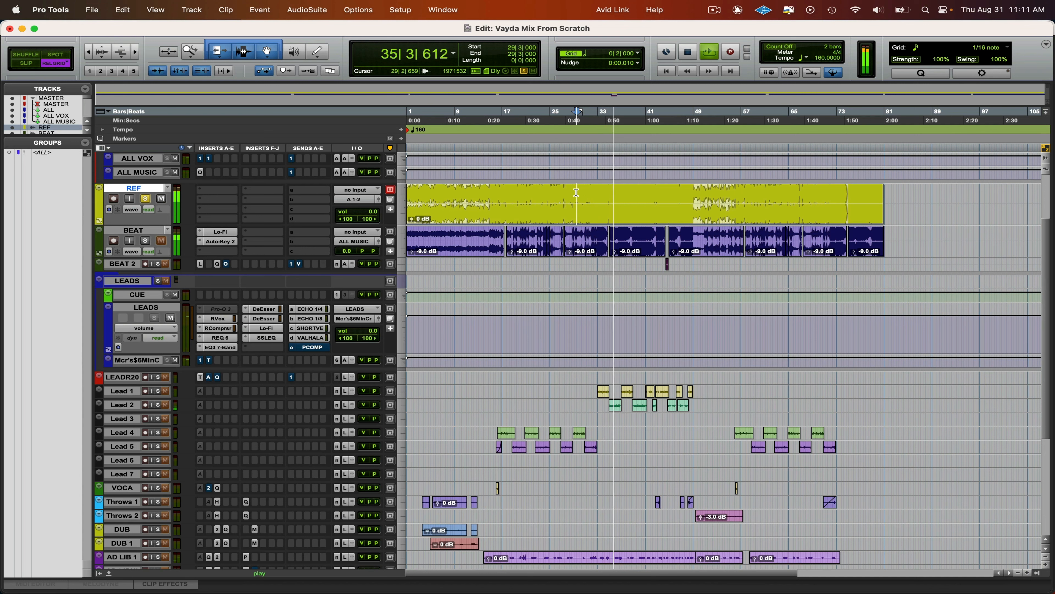
key(shift+s)
key(shift+m)
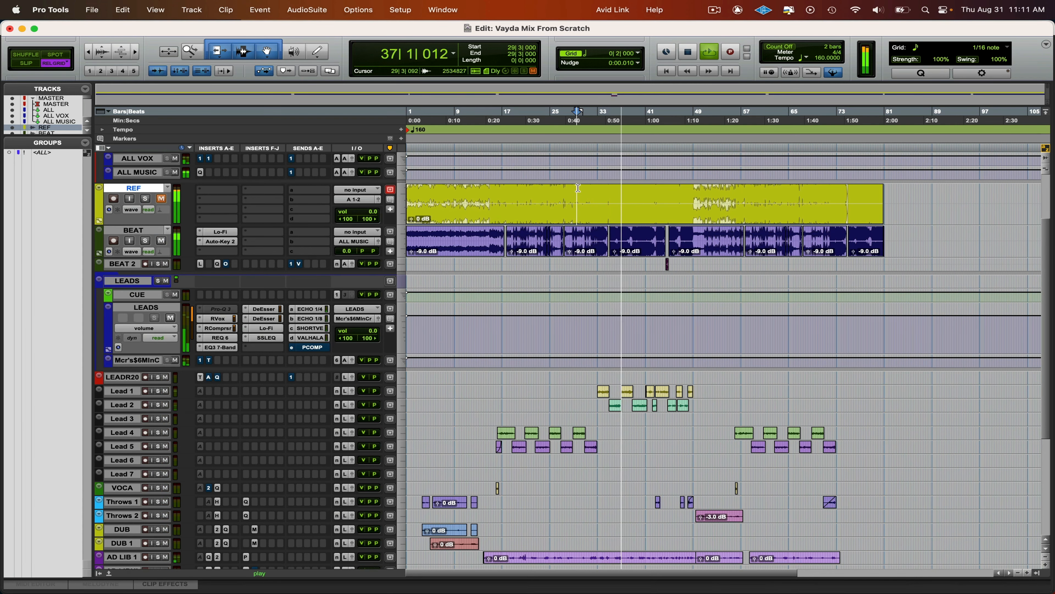
- Re-enable RCompressor on the ALL track and replay from 29|3, comparing the mix with soloed REF
scroll(590, 212, up, 3)
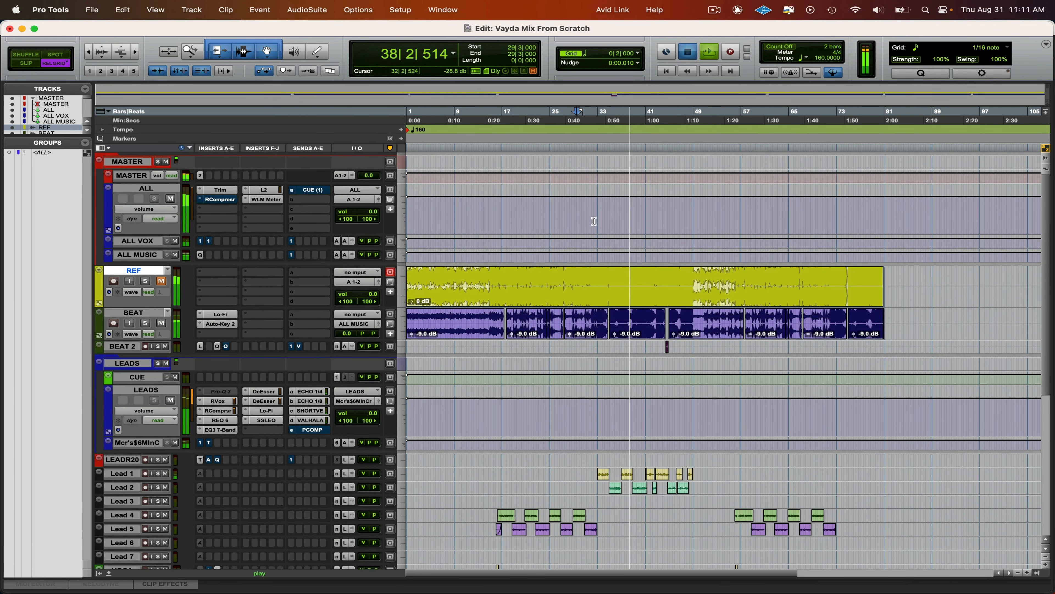
key(space)
key(space)
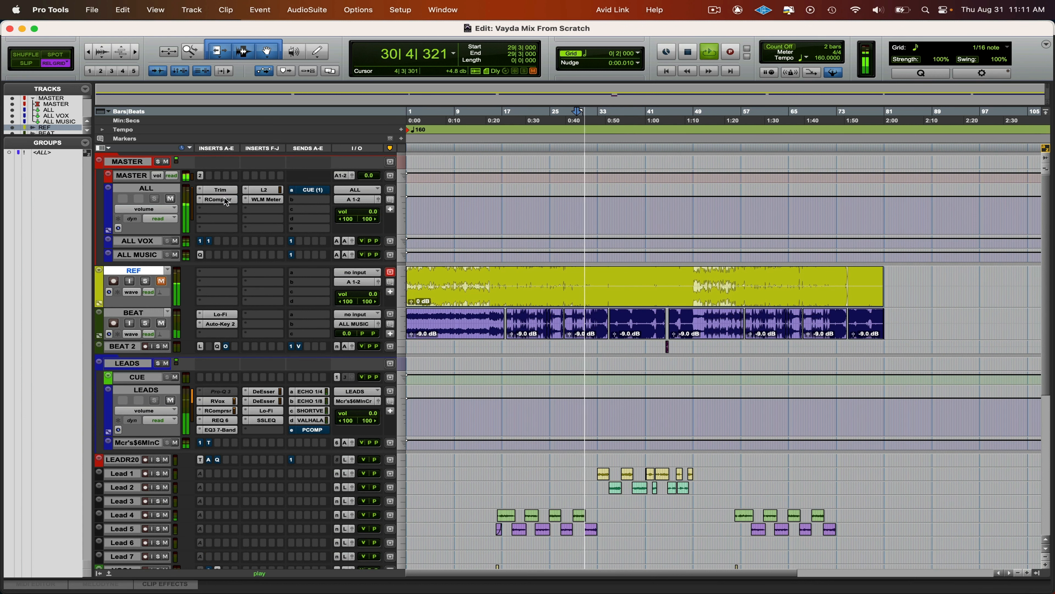
key(shift+s)
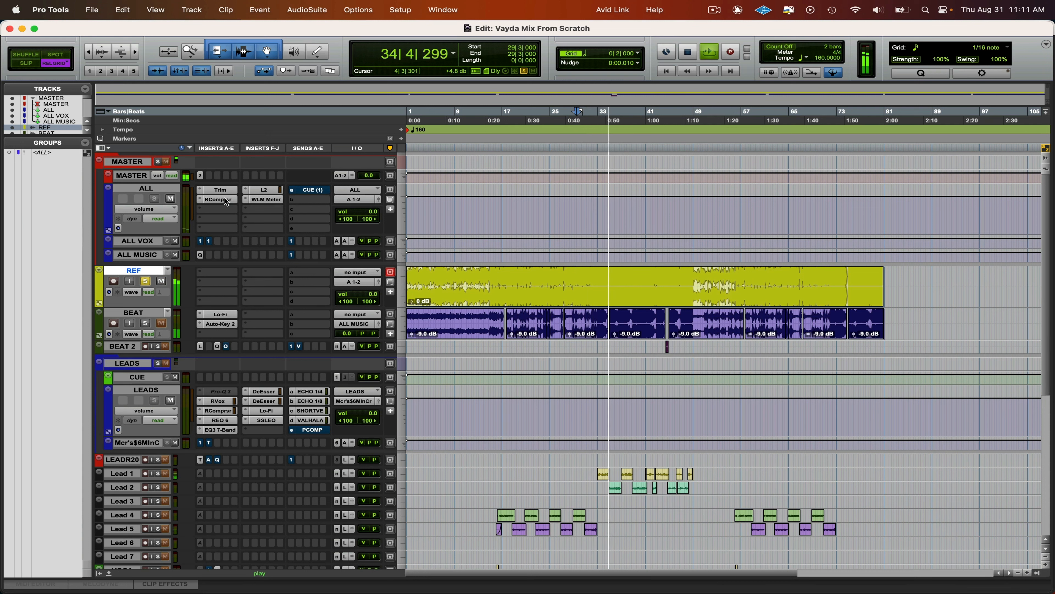
key(shift+s)
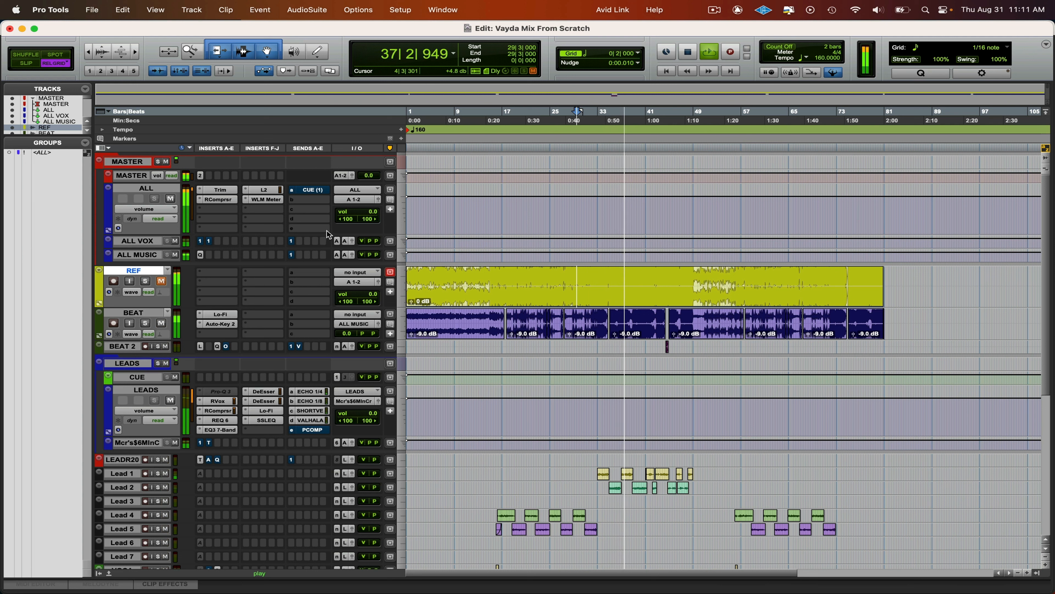
- Set the L2 Ultramaximizer threshold on the ALL track to -9.0 during playback and close the plug-in
click(264, 190)
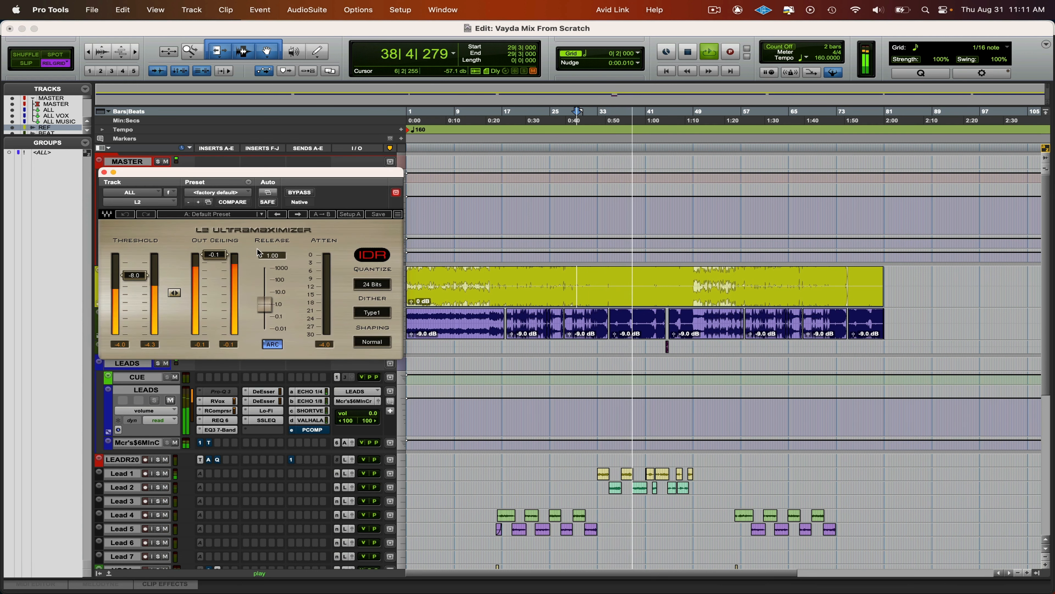
drag(138, 275, 134, 279)
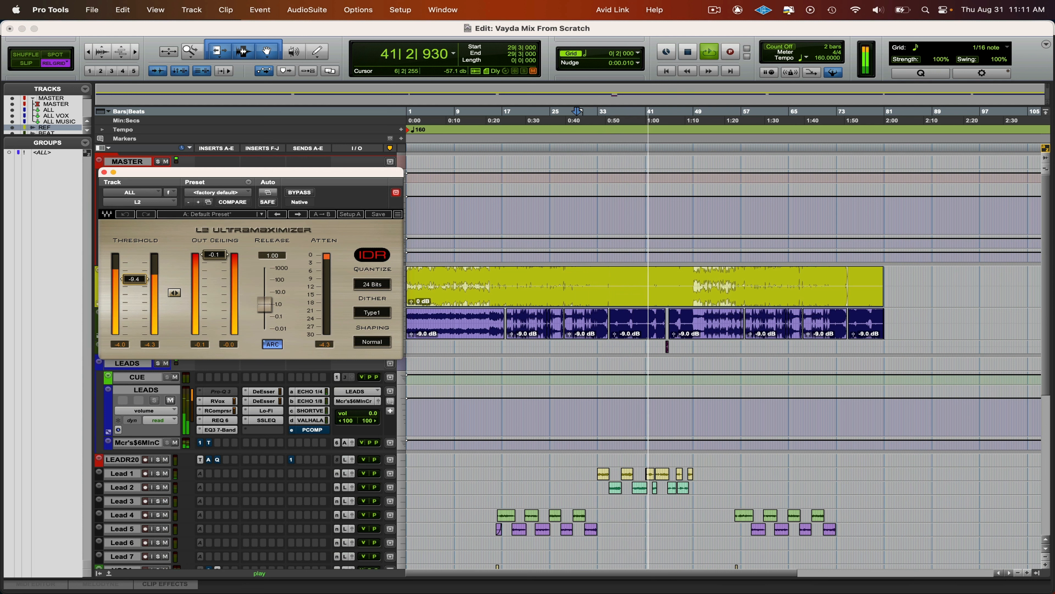
drag(134, 279, 134, 278)
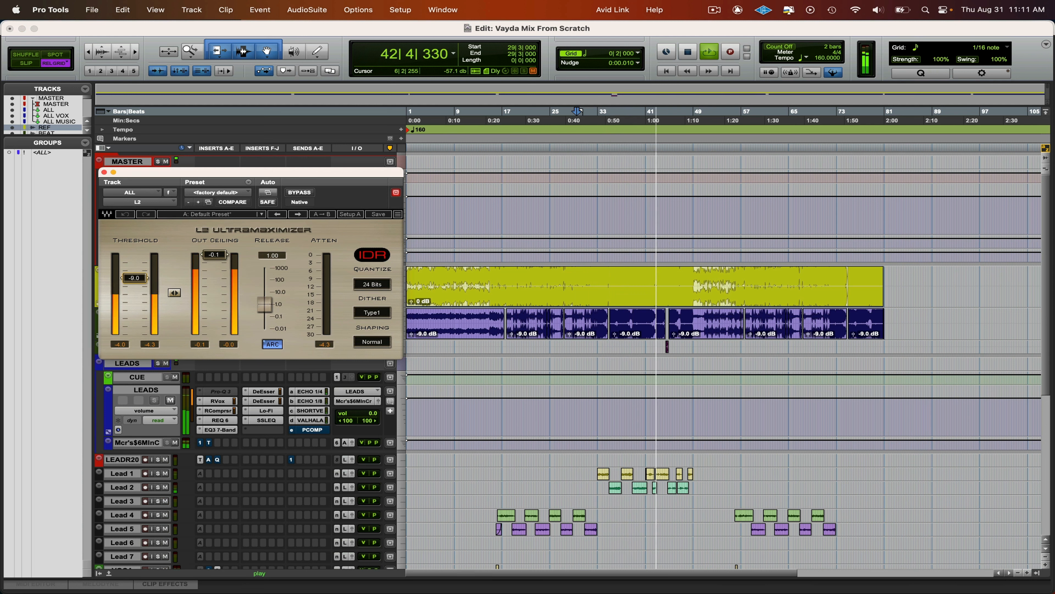
click(104, 173)
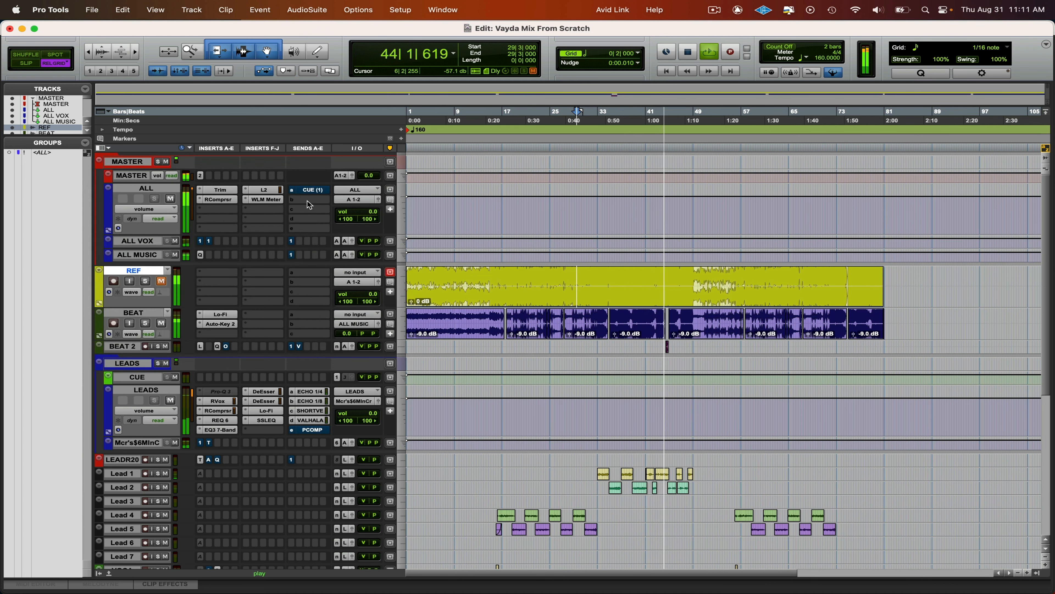
- Stop playback, open ALL's WLM Meter, move it clear of the lower tracks, and play from 29|3 to check loudness
key(space)
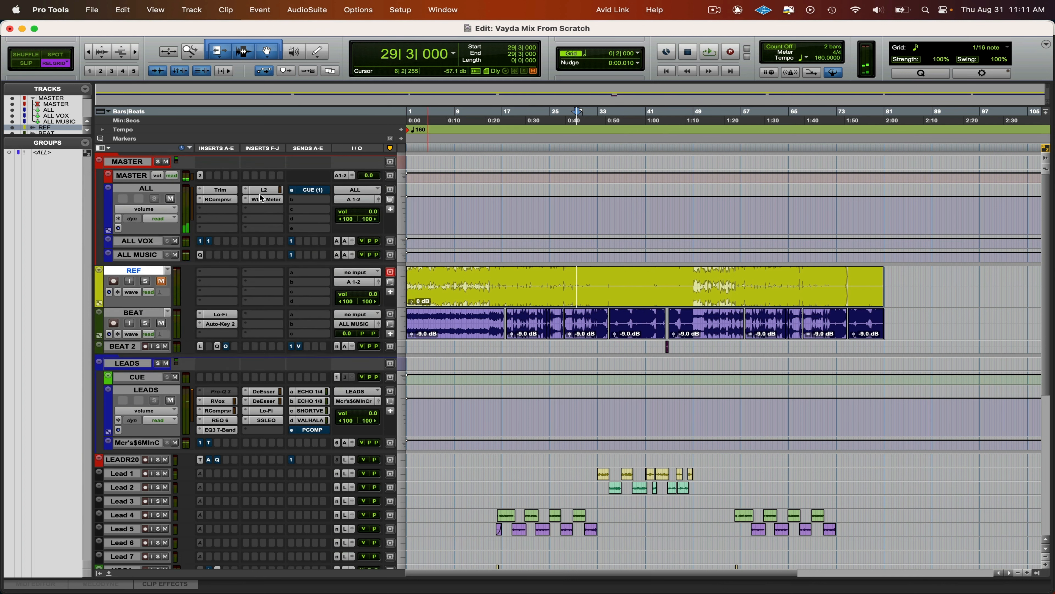
click(265, 199)
drag(287, 179, 302, 17)
key(space)
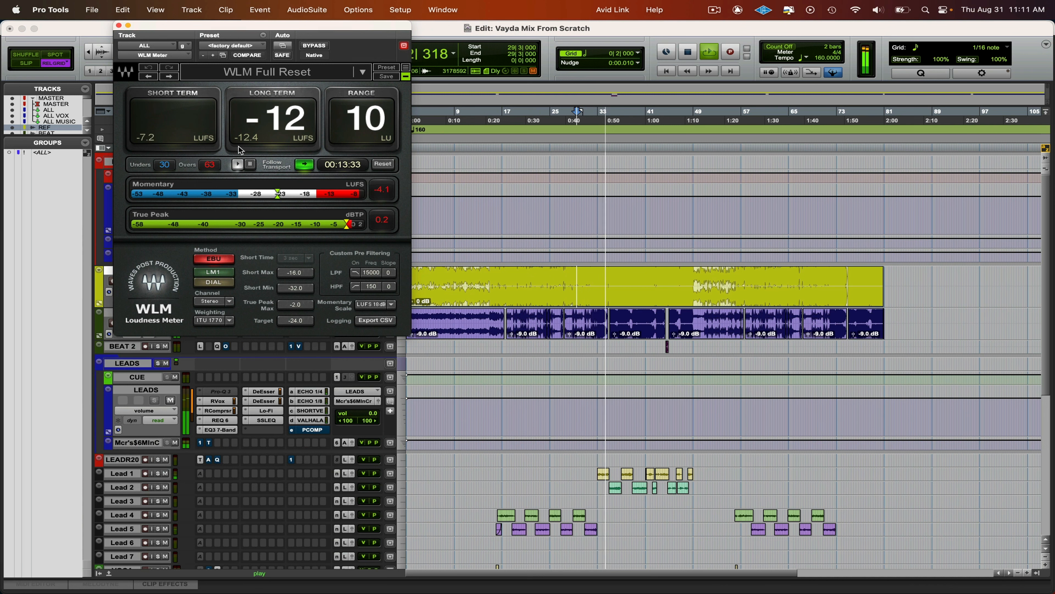
- Close the WLM Meter, collapse the ALL track to a compact height, and briefly check ALL MUSIC's Pro-Q 3
click(118, 27)
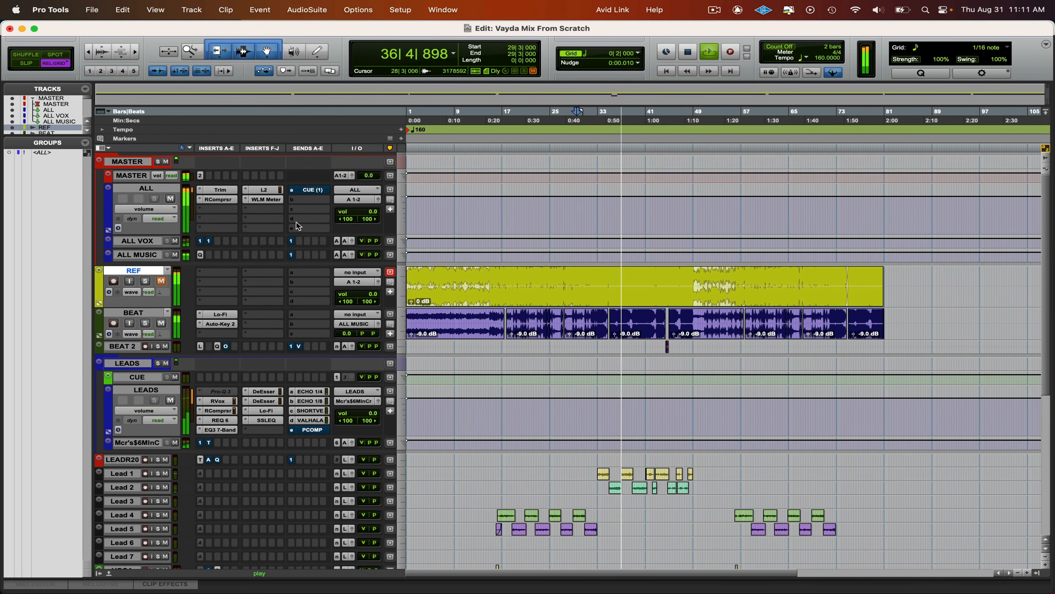
drag(174, 234, 171, 200)
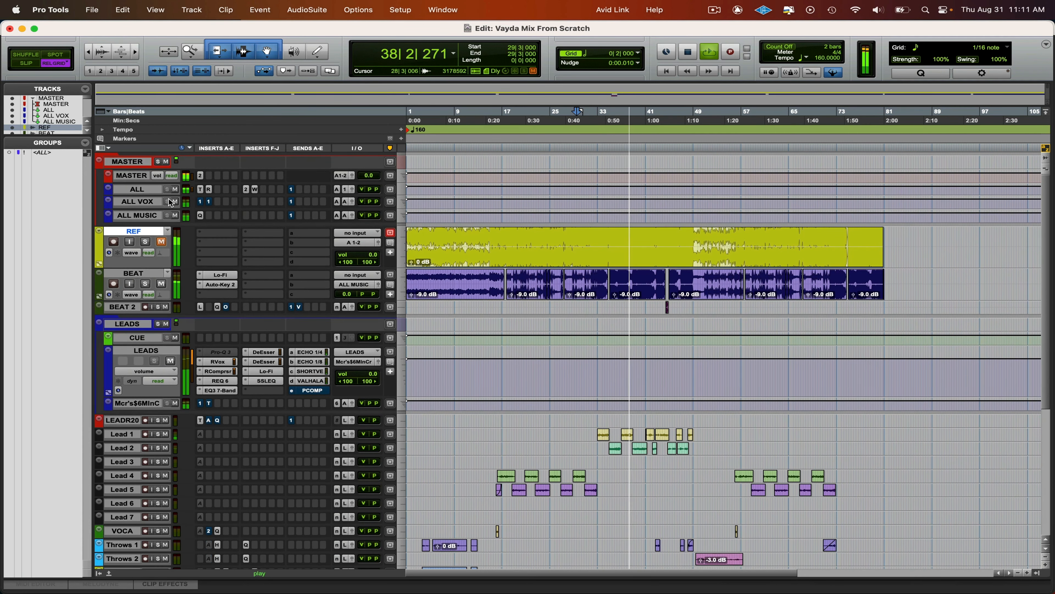
click(200, 216)
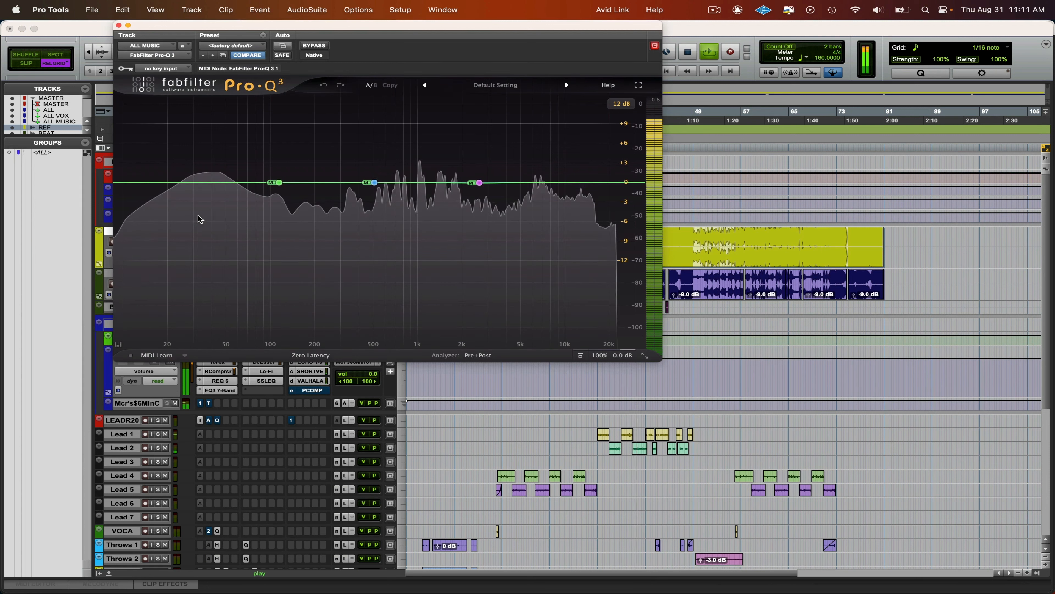
key(super+w)
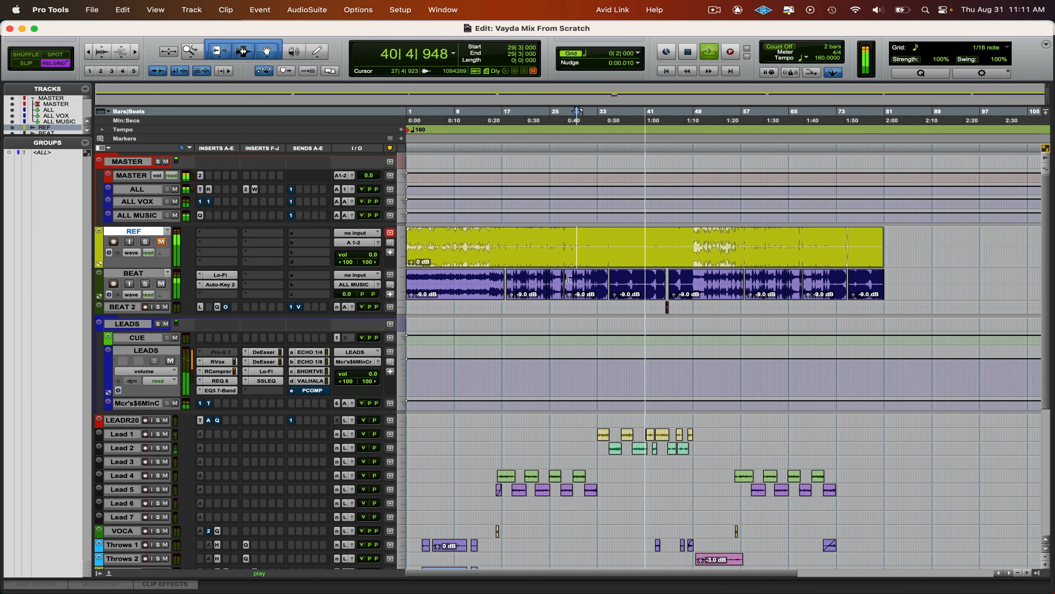
- Compare the playing mix with soloed REF, briefly inspect the first DeEsser on LEADS, and stop playback
key(shift+s)
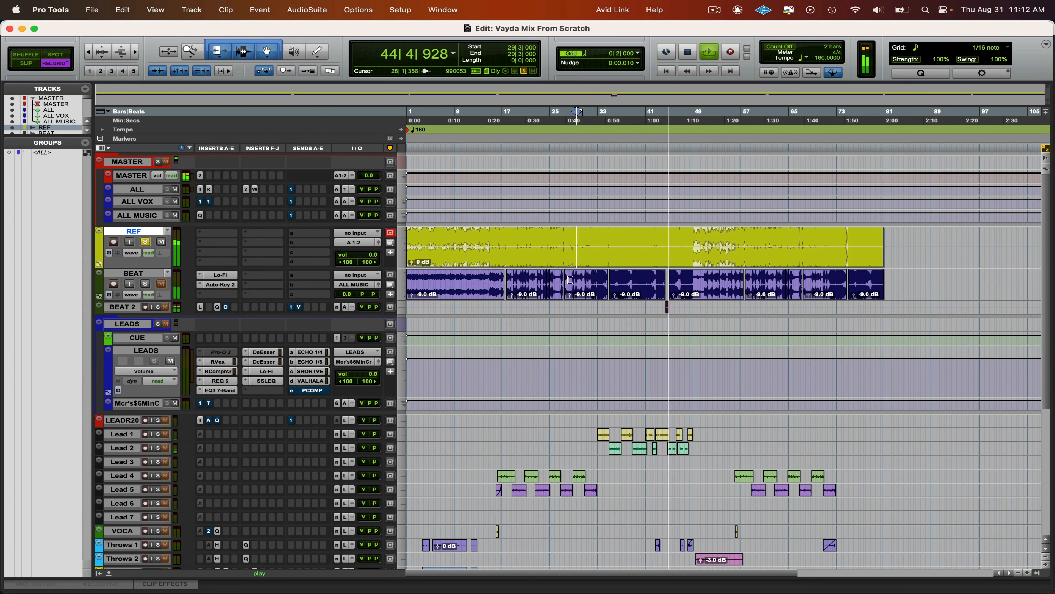
key(shift+s)
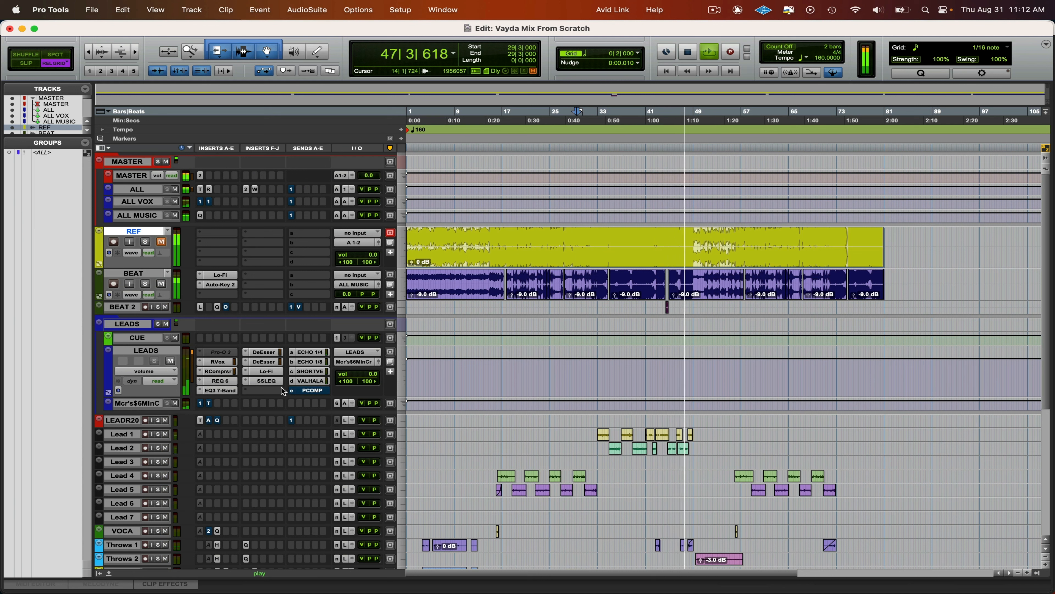
click(273, 352)
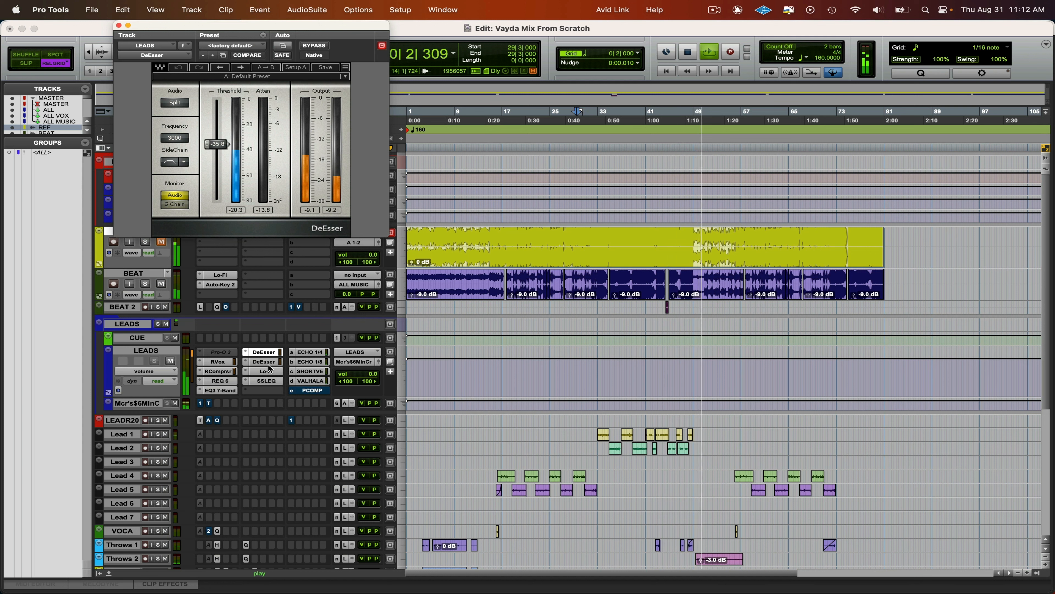
key(space)
key(super+w)
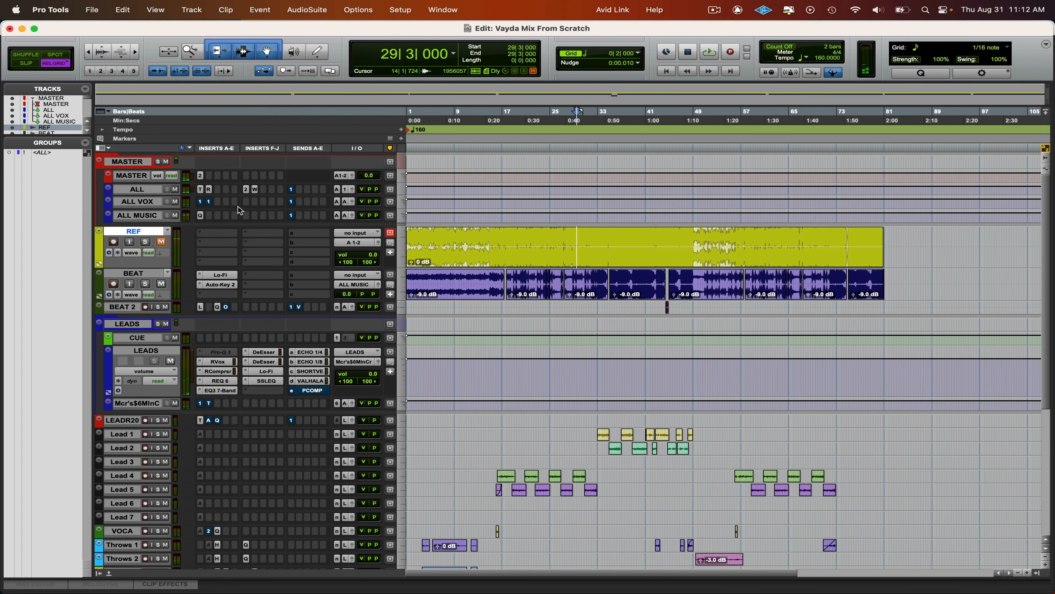
- Save the session, play from 34|3, and switch REF's solo on and off to compare it with the mix
key(super+s)
click(607, 239)
key(space)
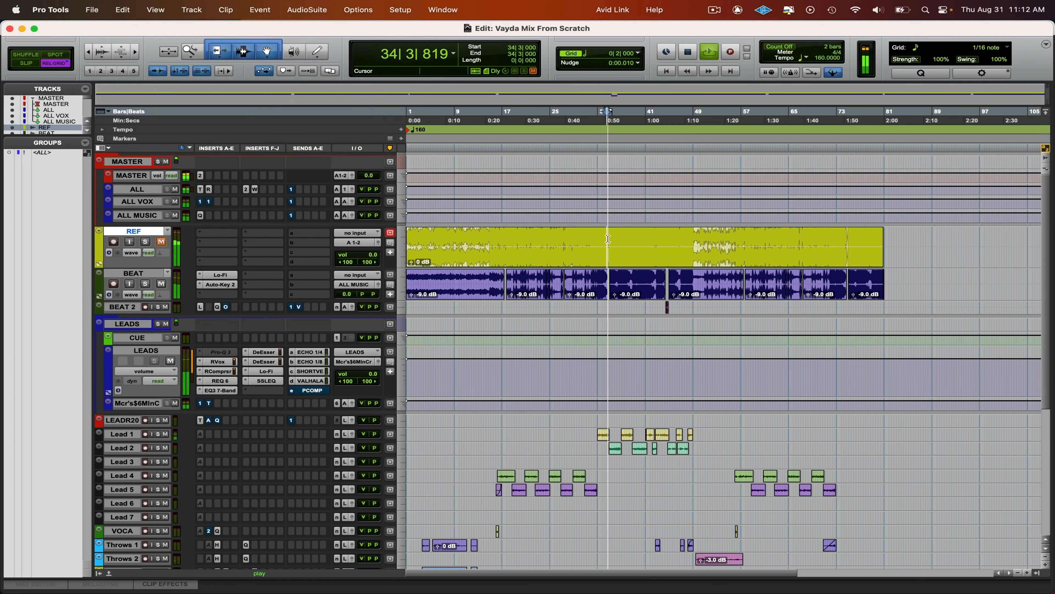
key(shift+s)
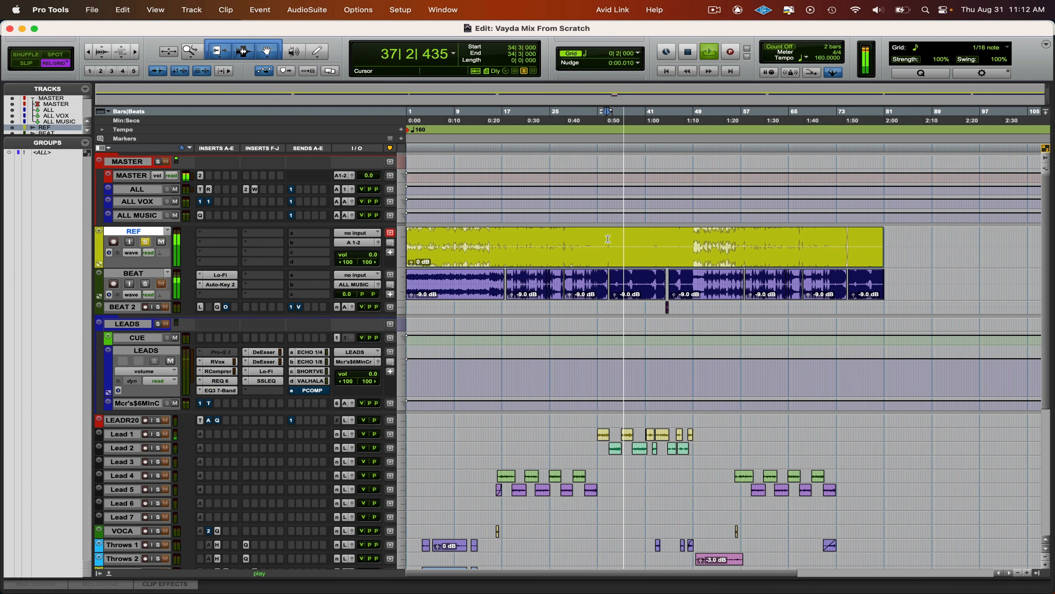
key(shift+s)
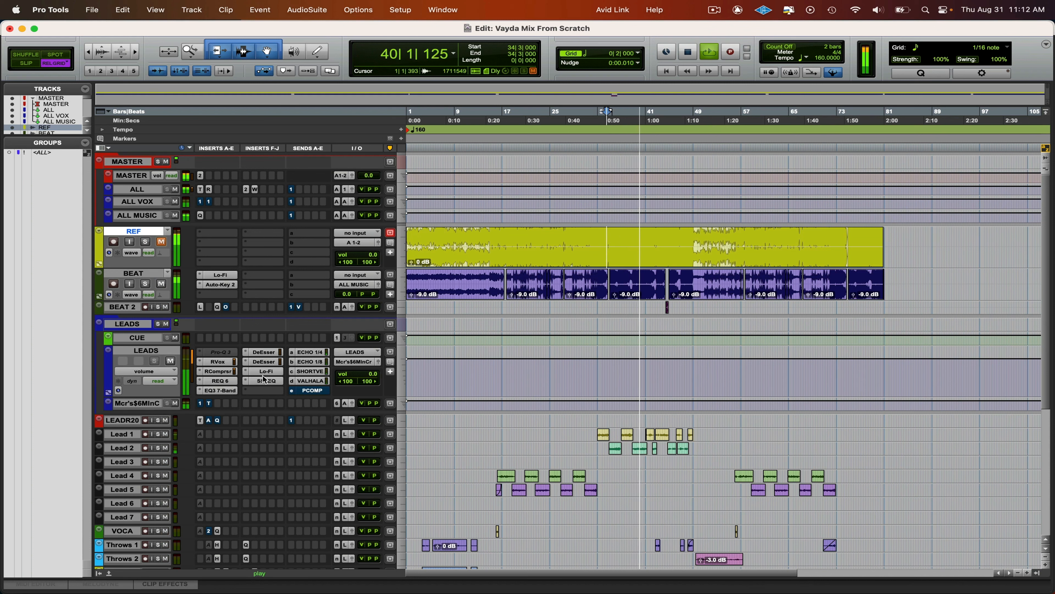
- Review the EQ3 7-Band, Lo-Fi and second DeEsser settings on the LEADS track during playback
click(226, 391)
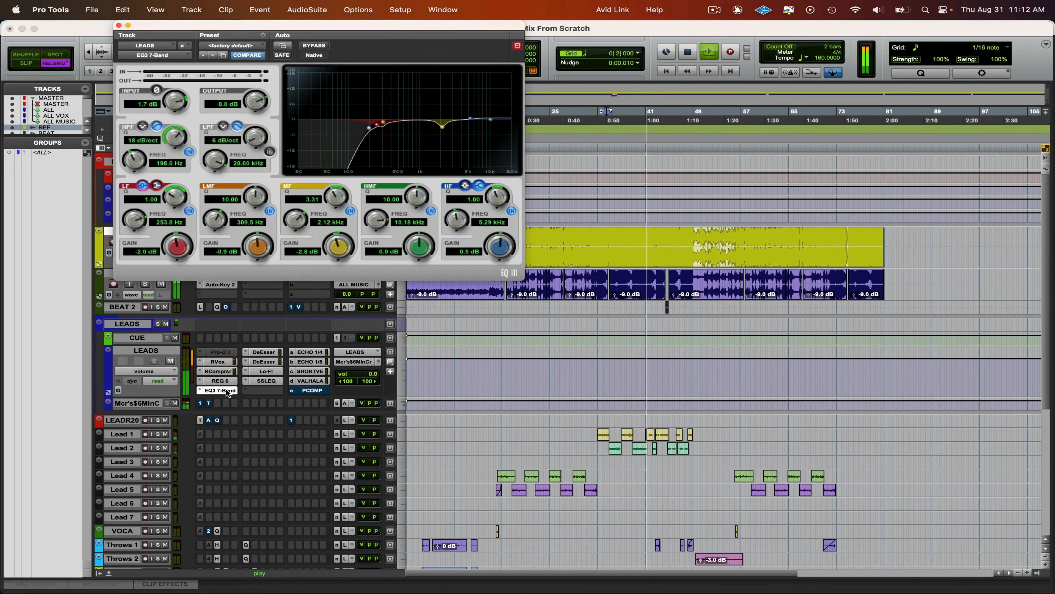
click(228, 392)
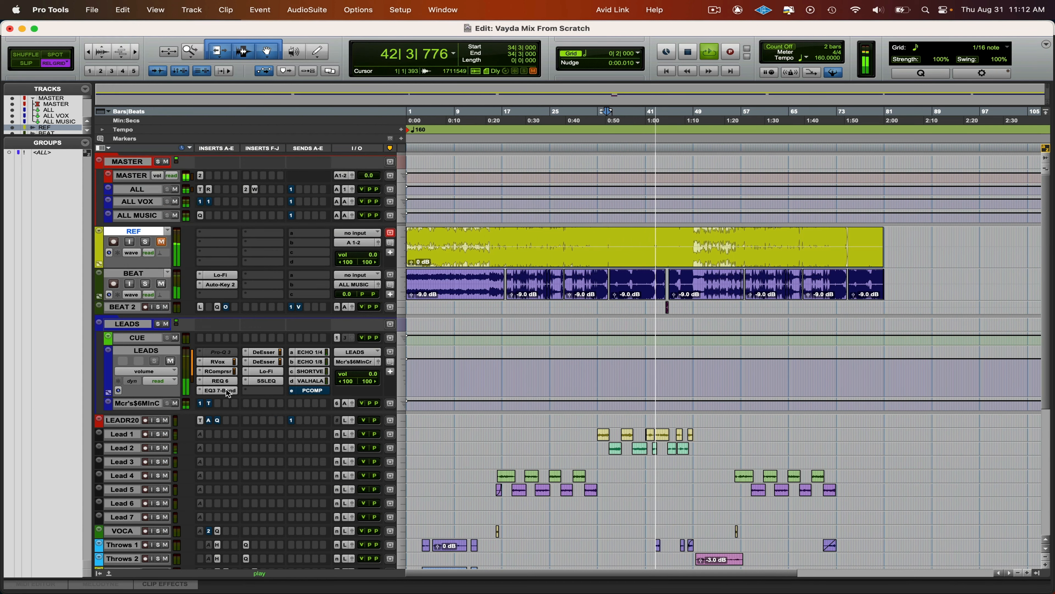
click(266, 372)
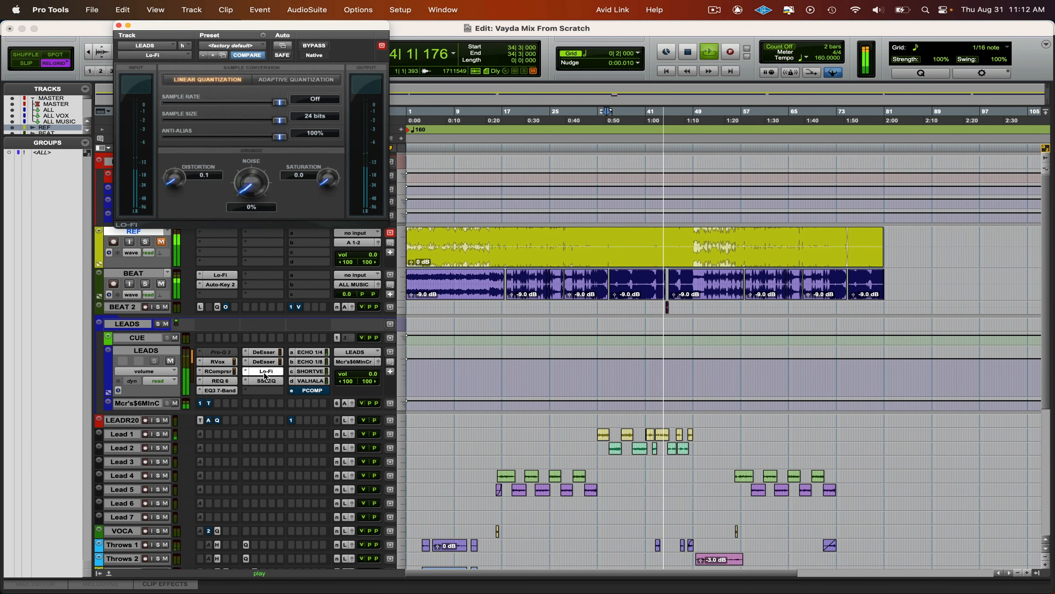
click(265, 371)
click(265, 362)
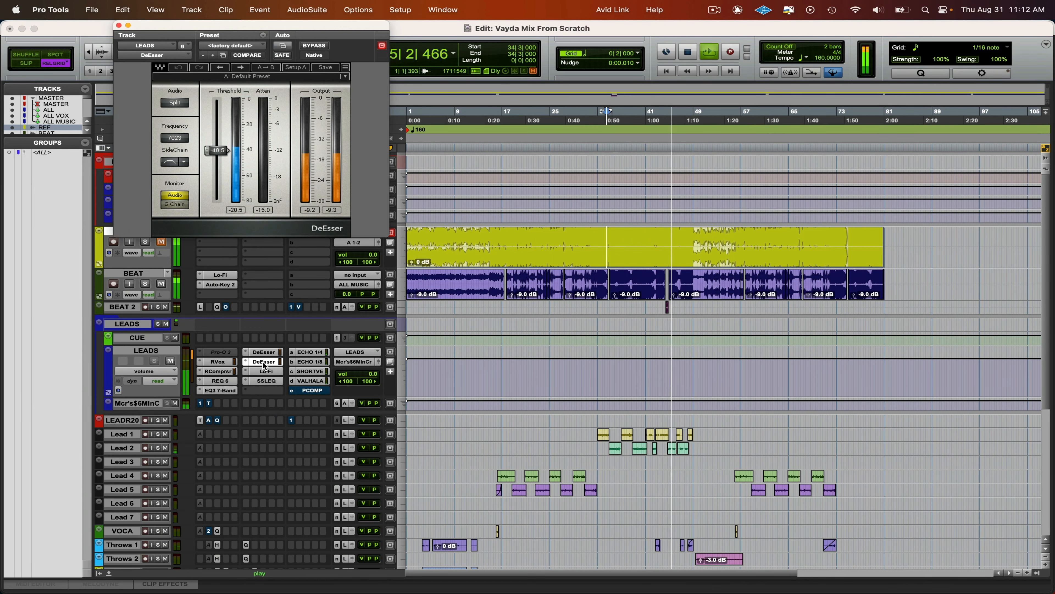
- Raise the threshold slightly on the first LEADS DeEsser, the one at 3000 Hz, and close the plug-in
click(268, 353)
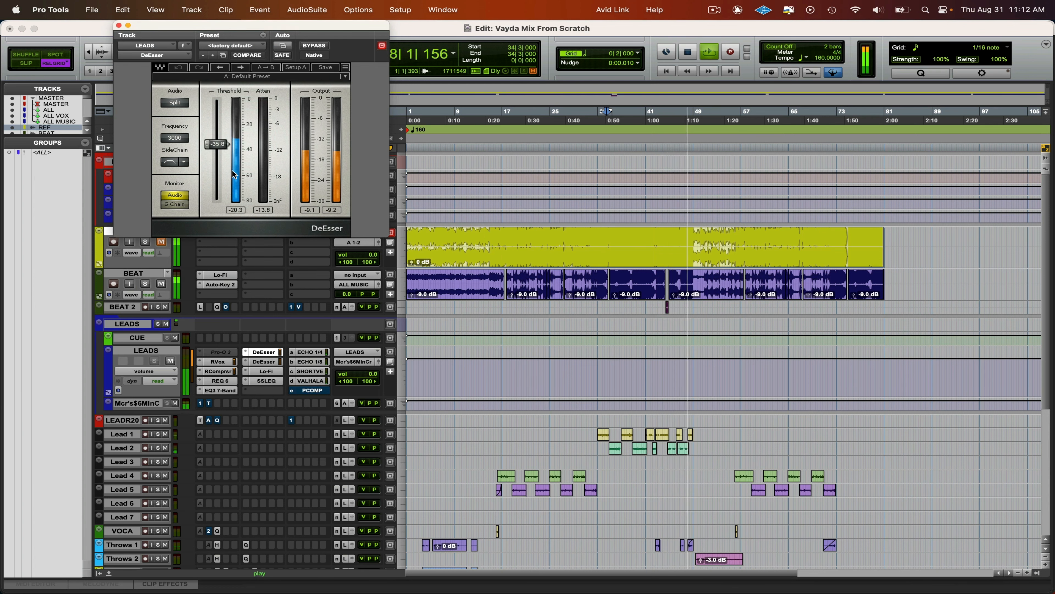
drag(218, 144, 217, 144)
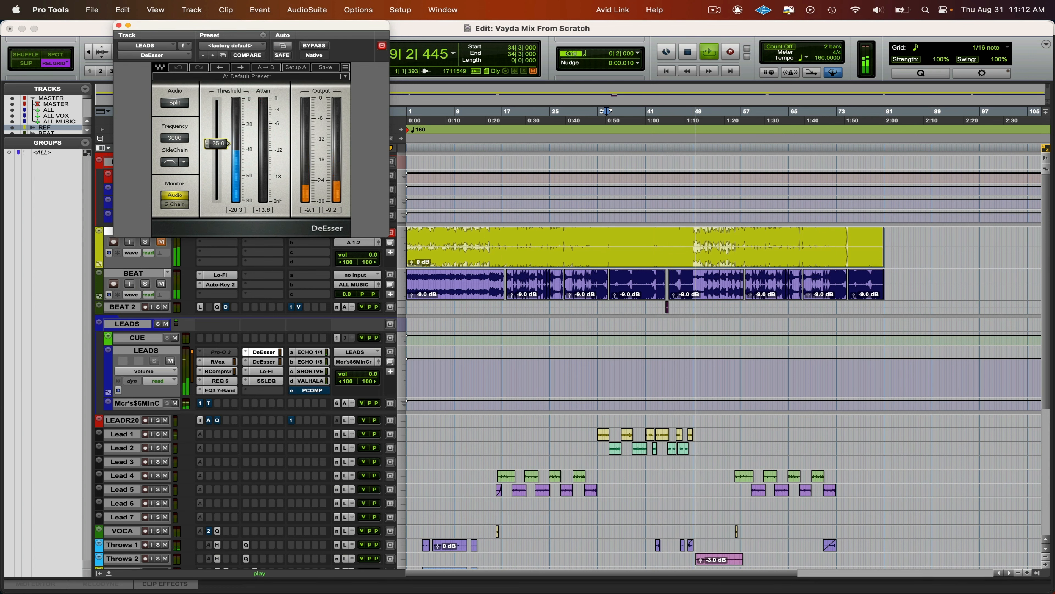
key(super+w)
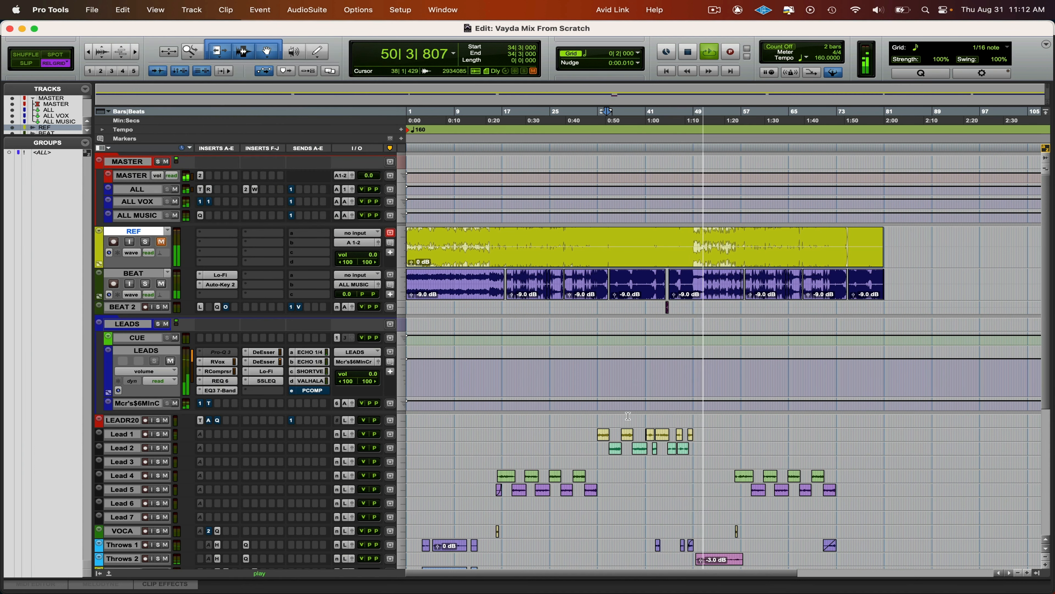
- Stop playback and resize all tracks to fit vertically within the Edit window
key(space)
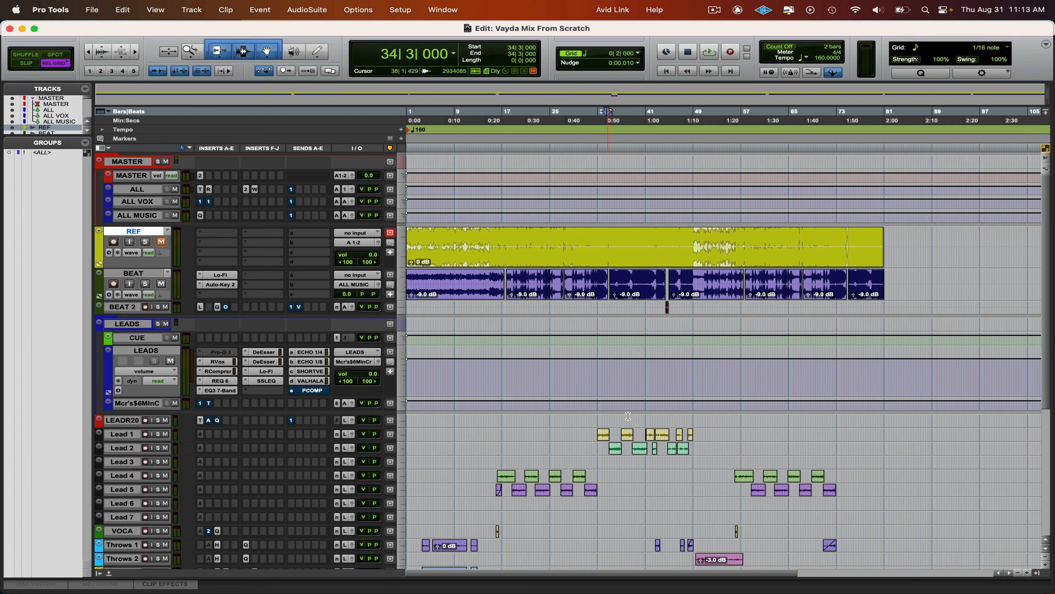
key(ctrl+alt+super+Down)
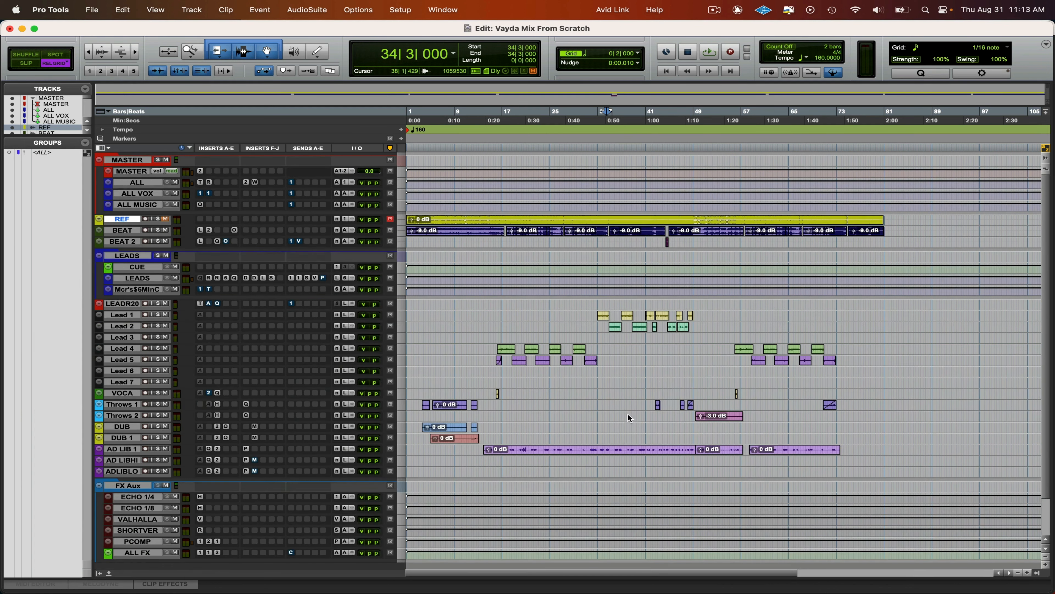